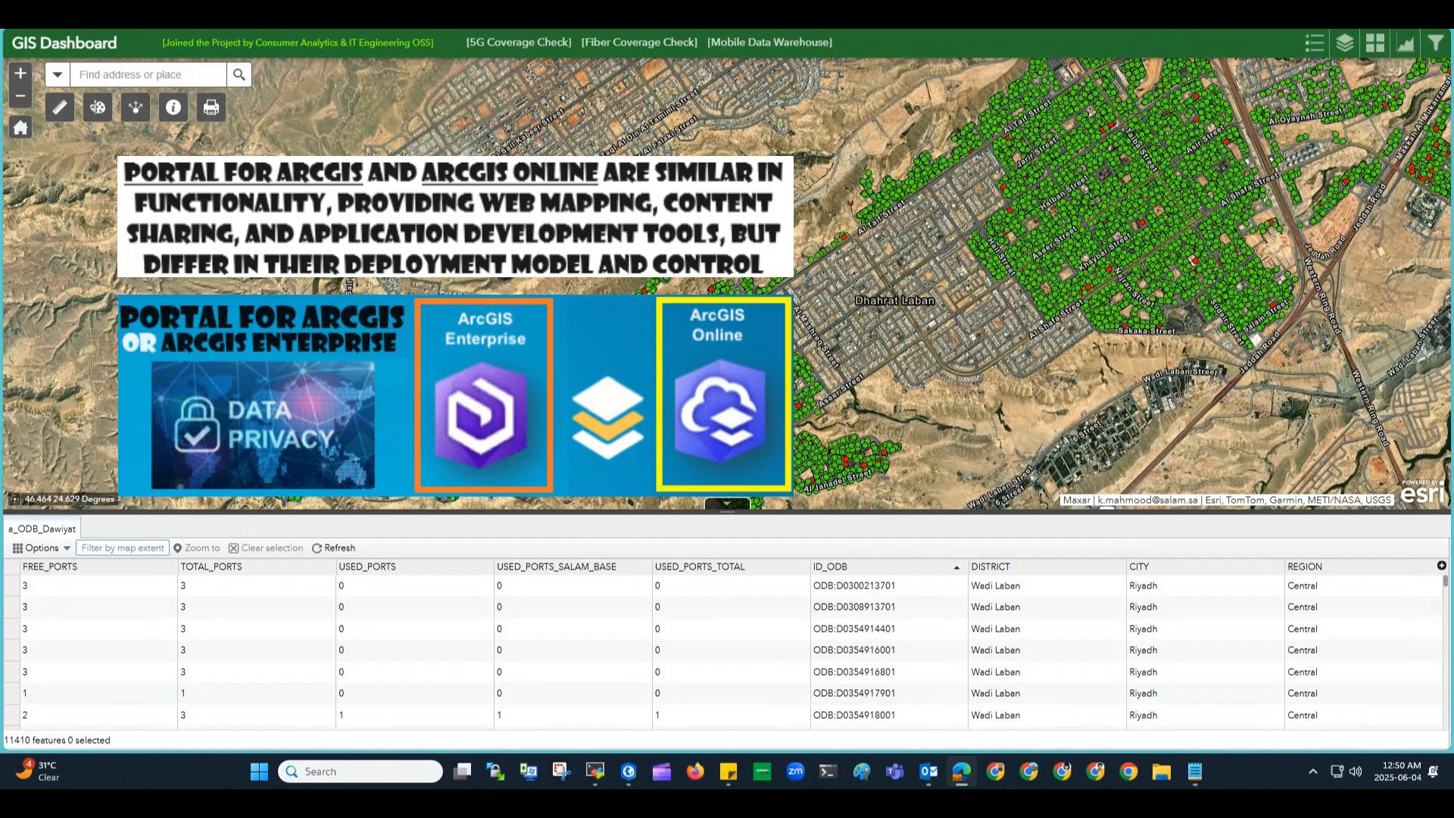
# Step: Apply the predefined Free Port > 3 filters to the ODB layers
pyautogui.scroll(-1, 401, 293)
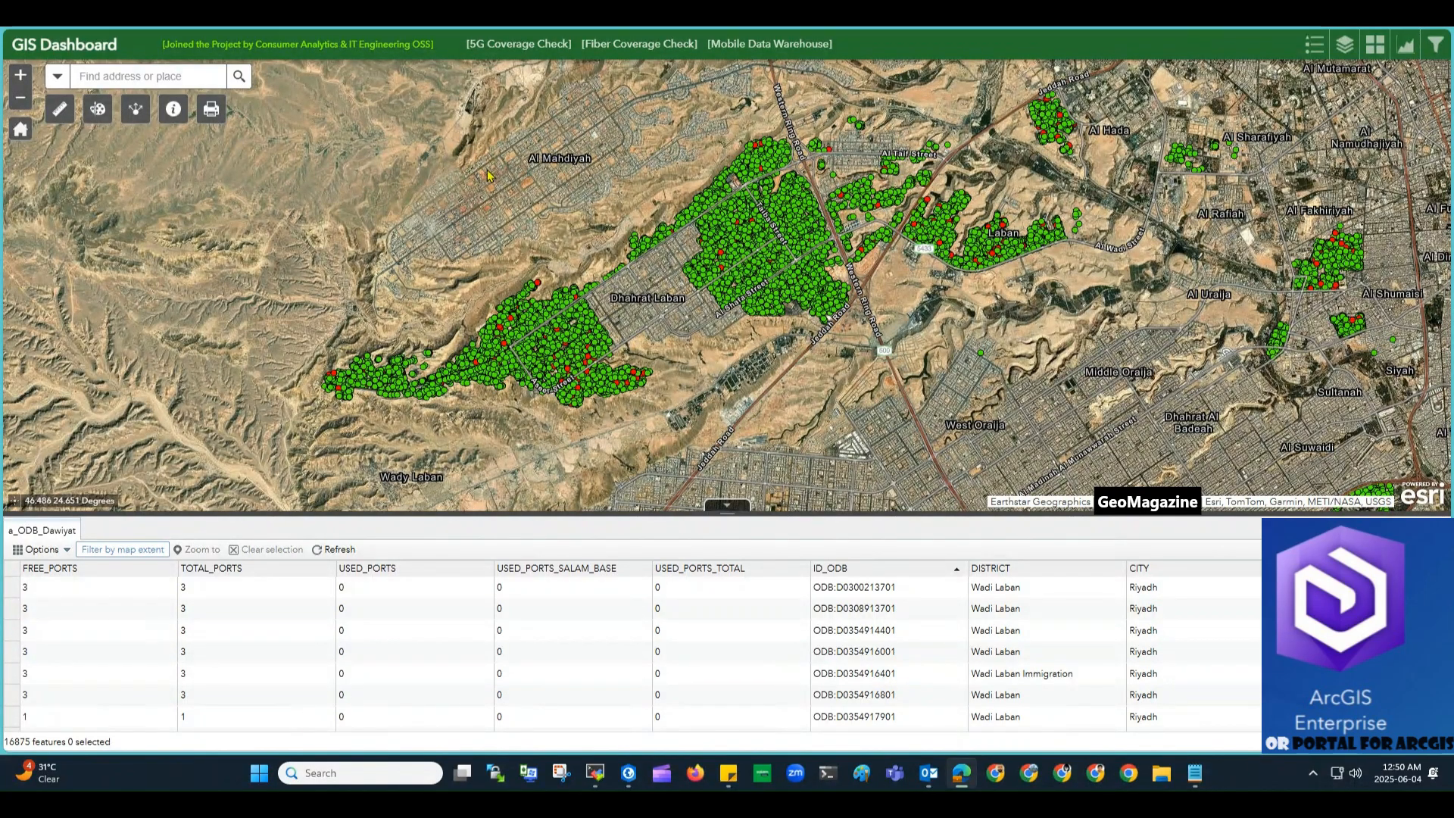
pyautogui.click(1436, 53)
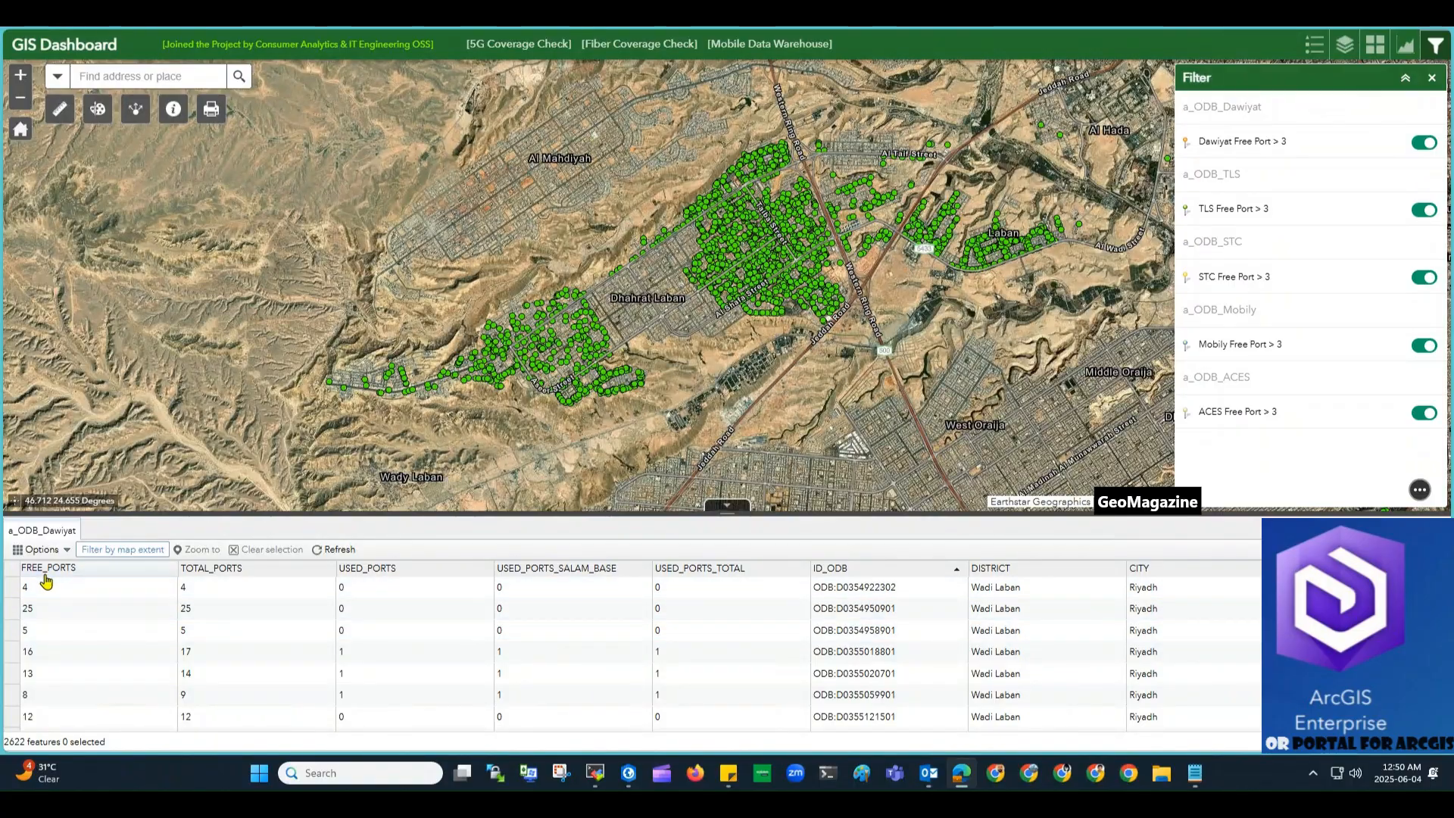
# Step: Filter the a_ODB_Dawiyat attribute table to records where FREE_PORTS is greater than 5
pyautogui.click(55, 550)
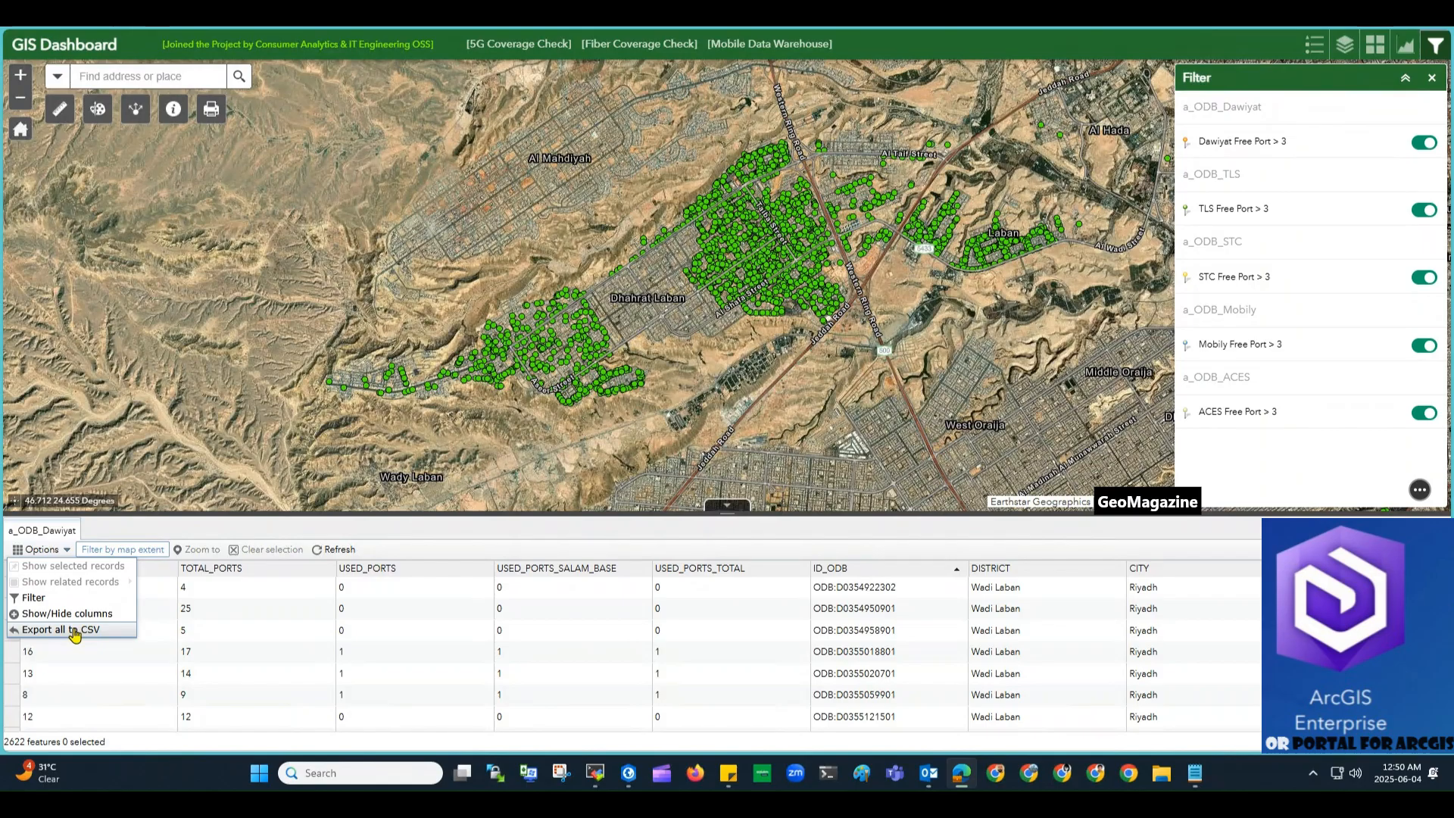
pyautogui.click(32, 599)
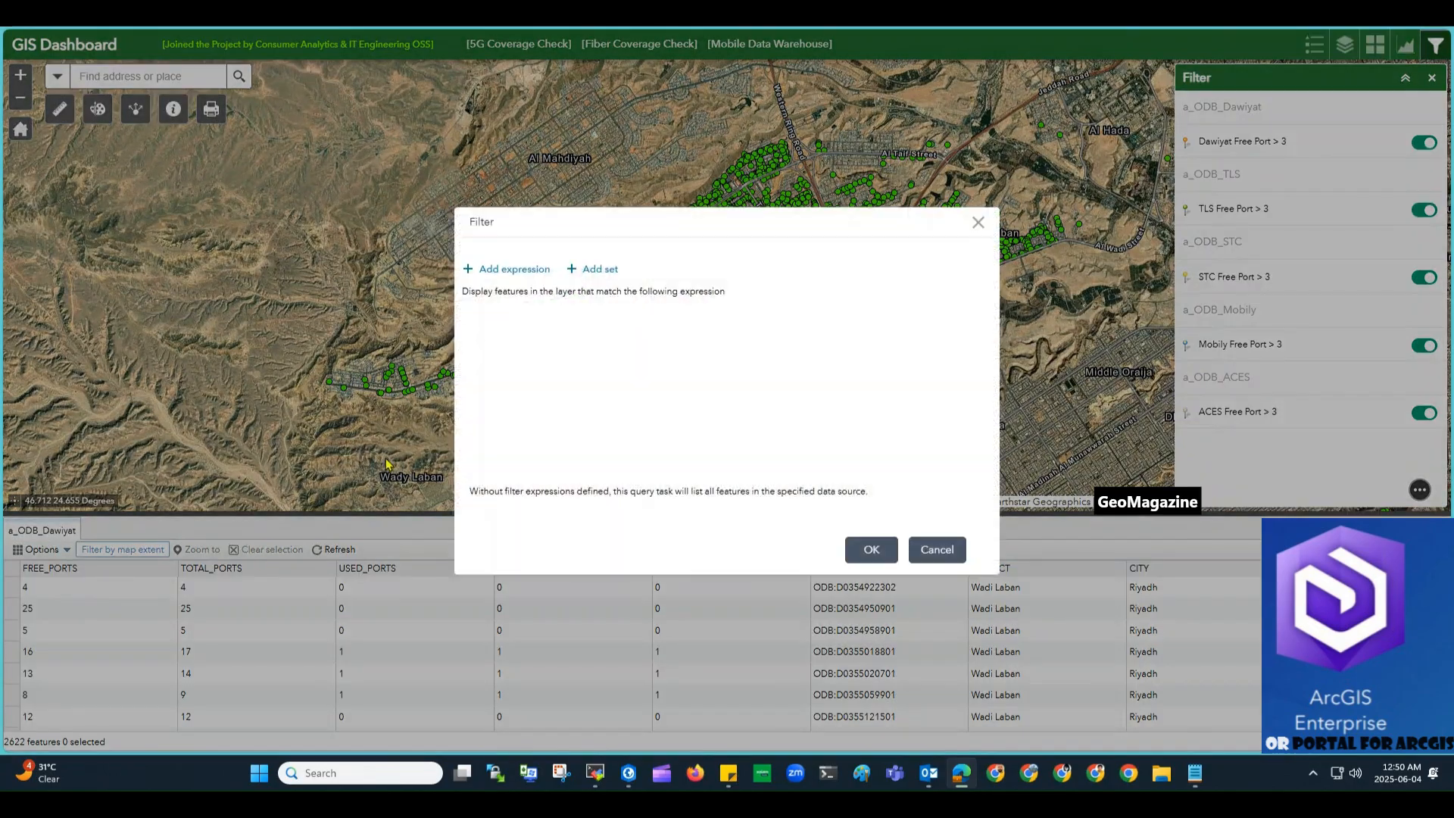
pyautogui.click(496, 272)
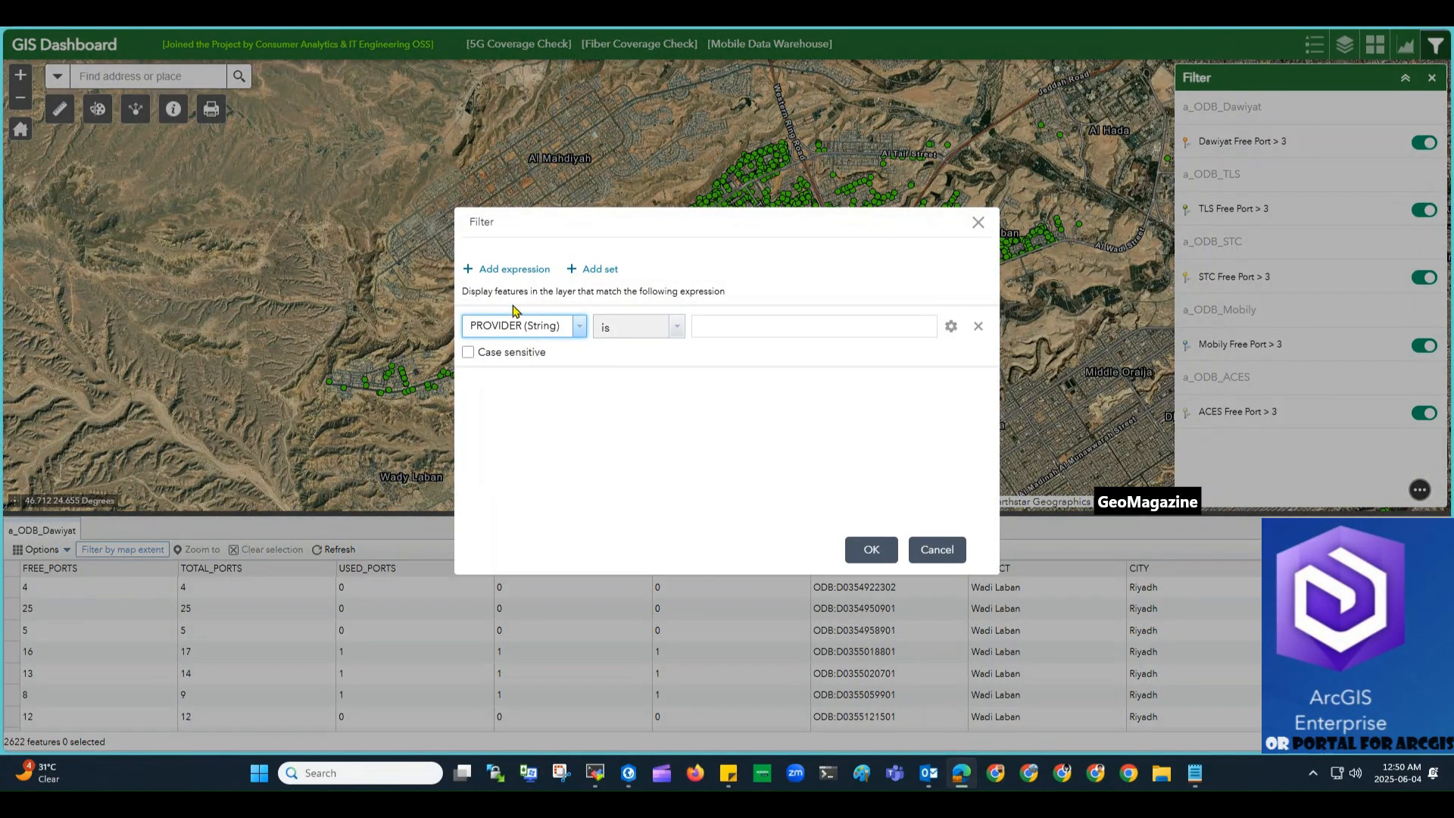
pyautogui.click(580, 327)
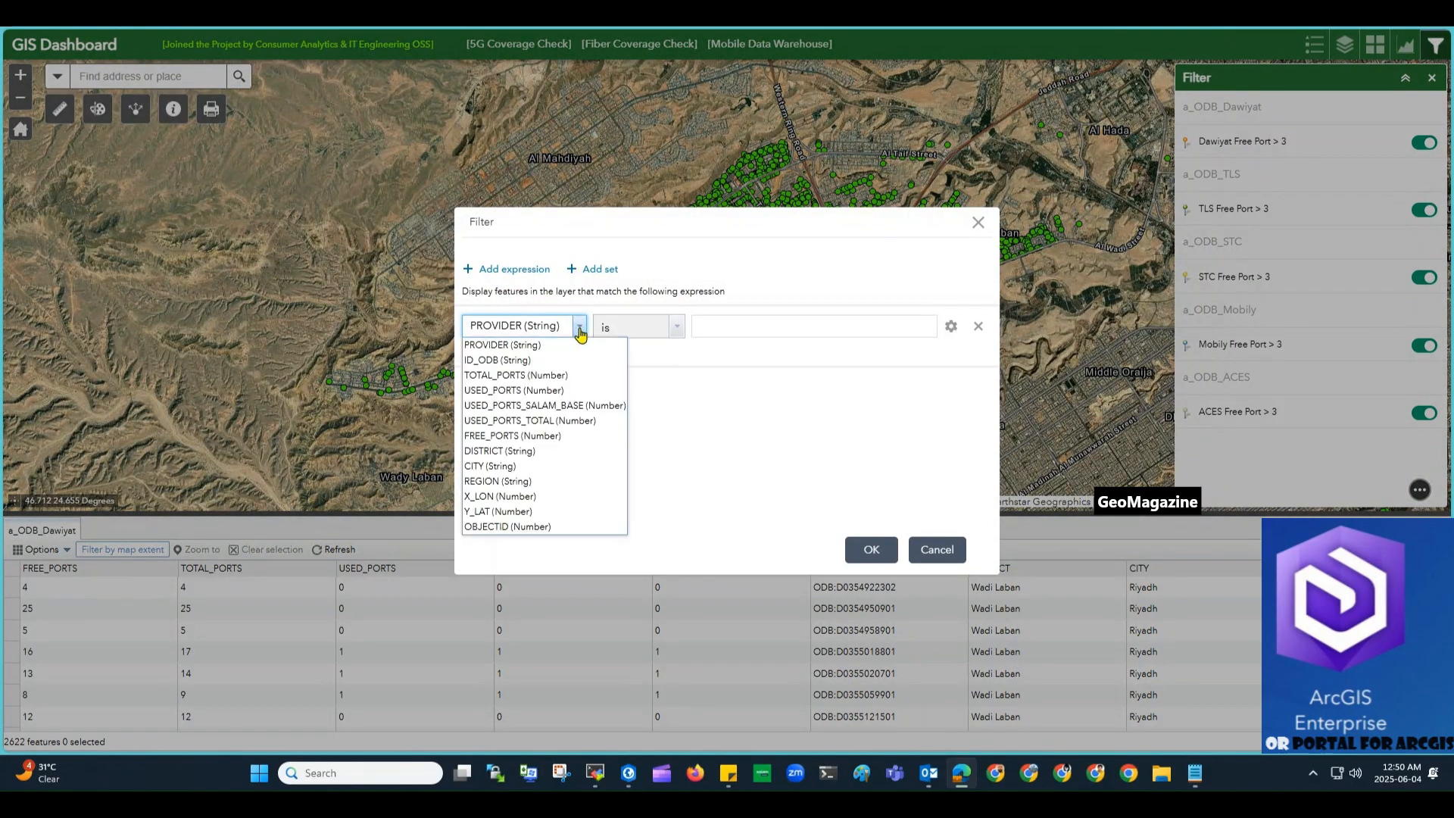
pyautogui.click(545, 438)
pyautogui.click(676, 327)
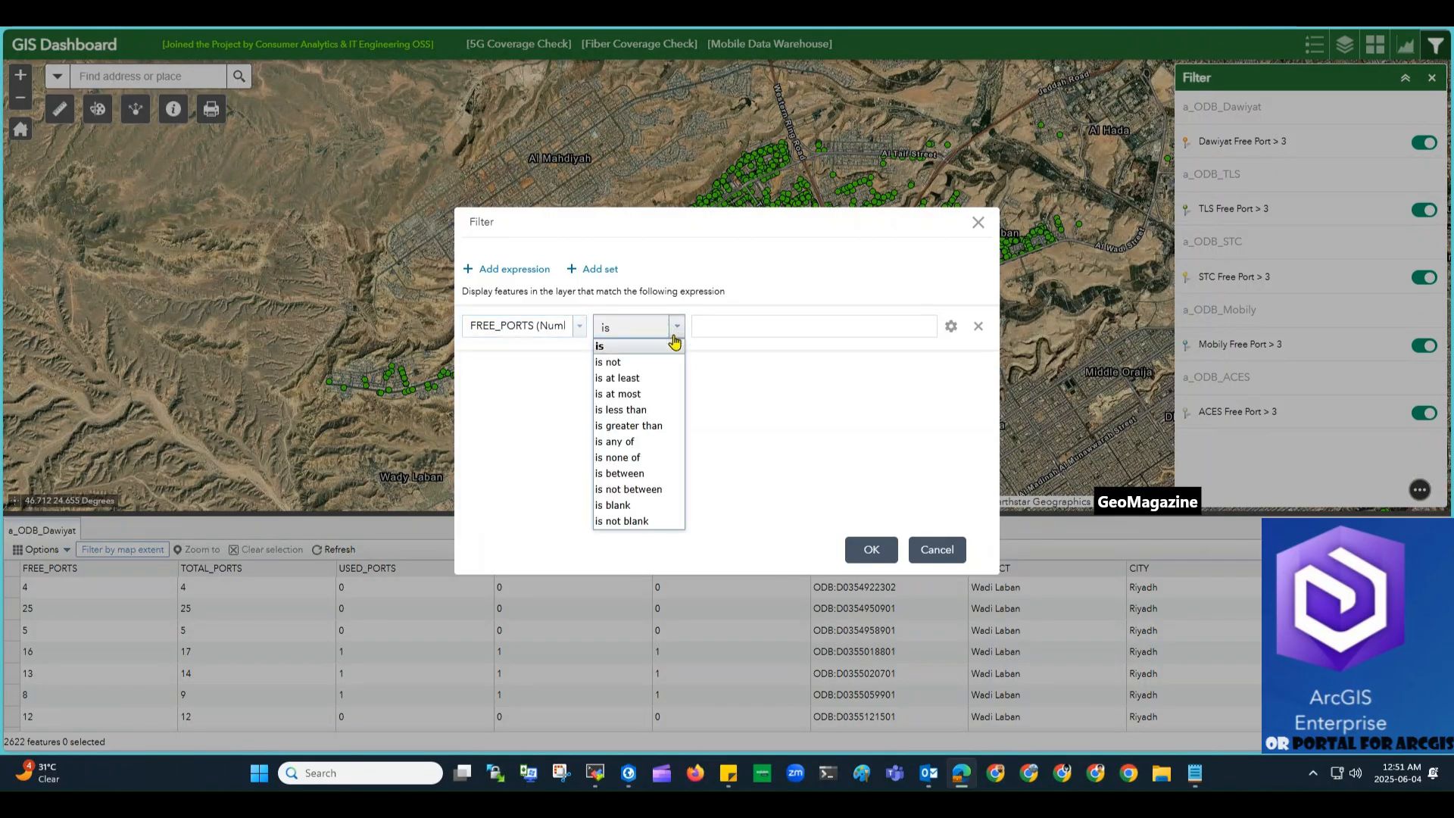
pyautogui.click(641, 426)
pyautogui.click(743, 324)
pyautogui.write('3')
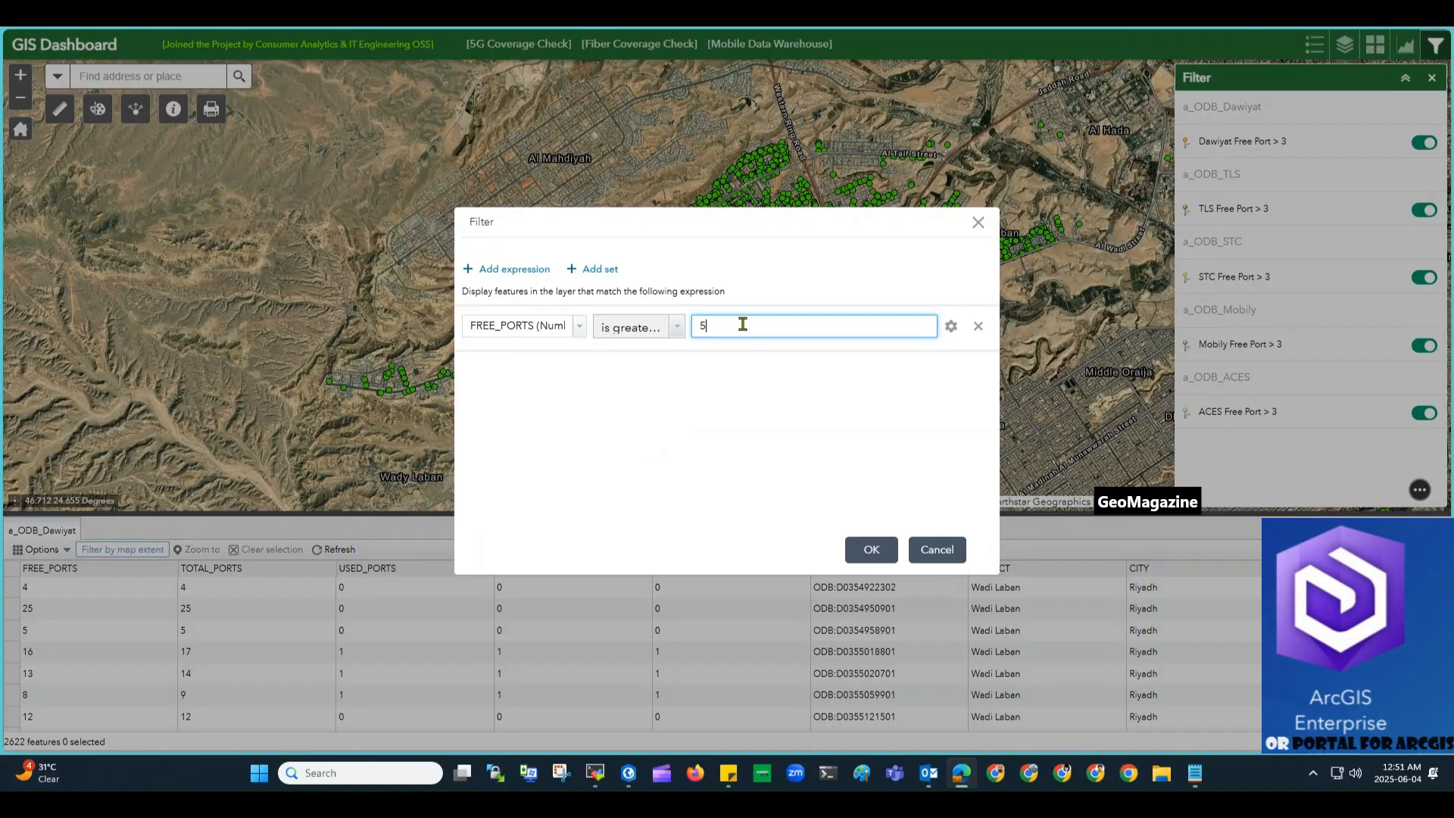
pyautogui.click(871, 549)
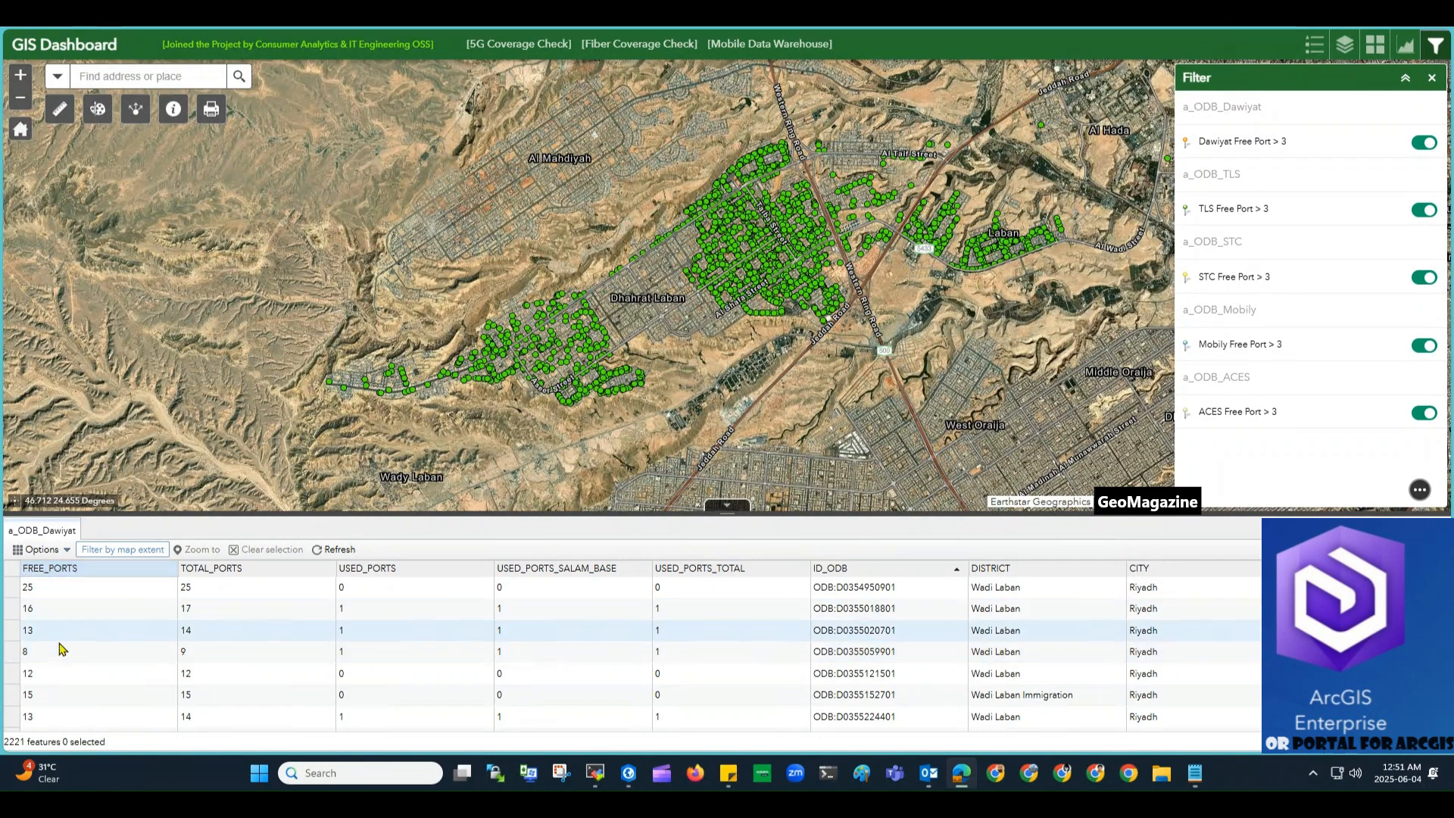
# Step: Review the filtered a_ODB_Dawiyat records and check the table's filter expression without changing it
pyautogui.scroll(-3, 74, 653)
pyautogui.scroll(3, 73, 653)
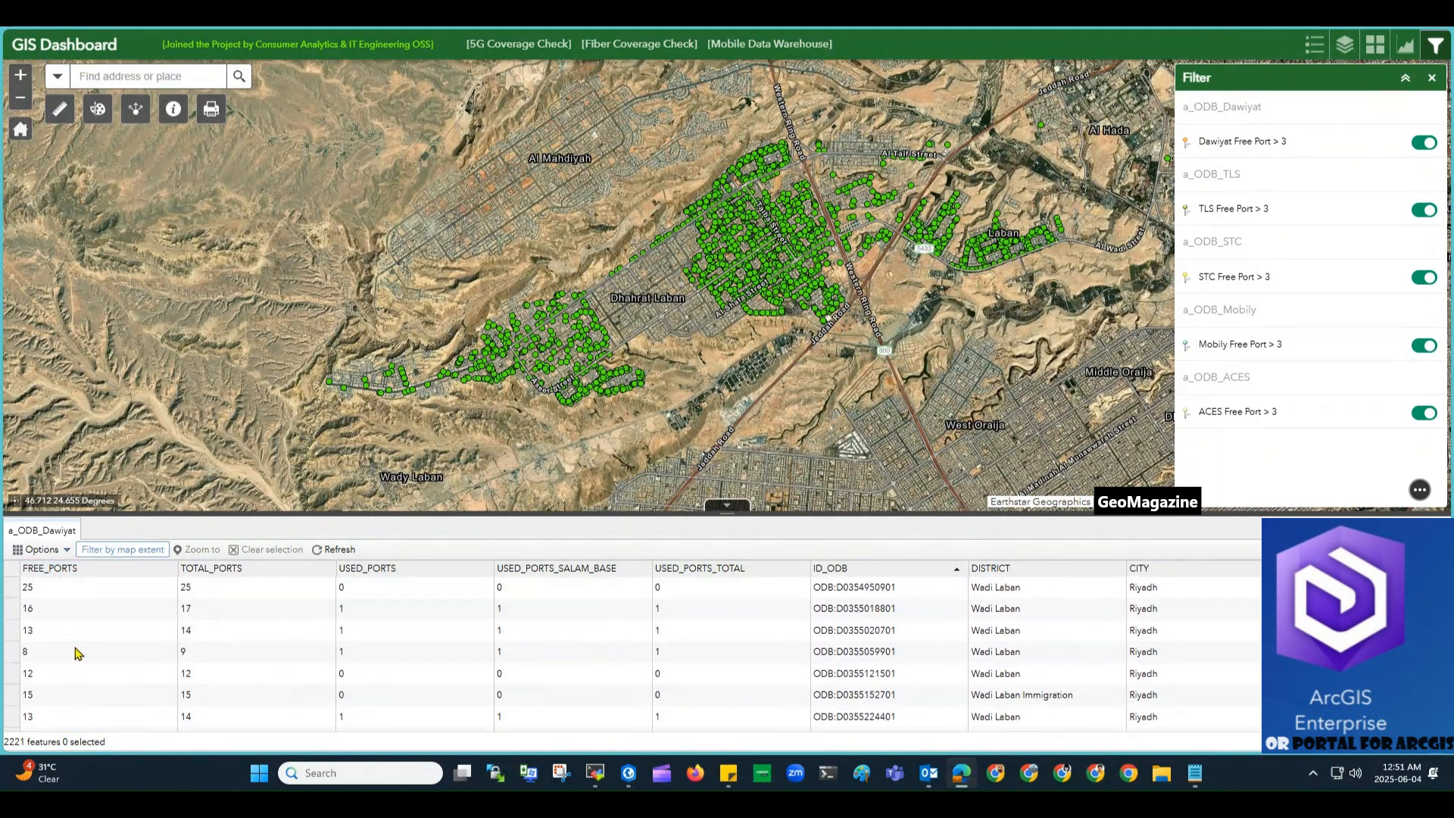
pyautogui.click(39, 549)
pyautogui.click(34, 600)
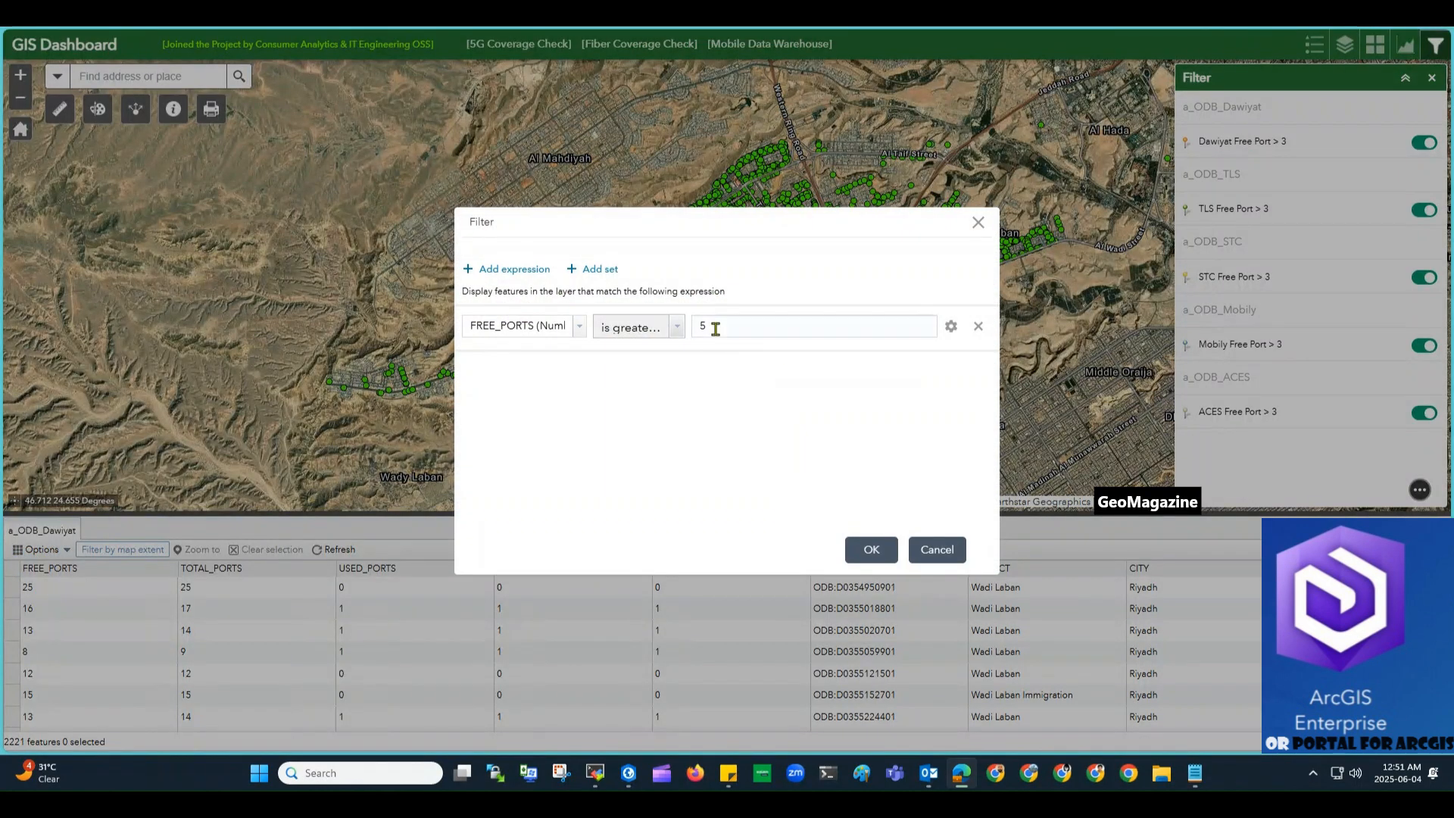
pyautogui.click(933, 550)
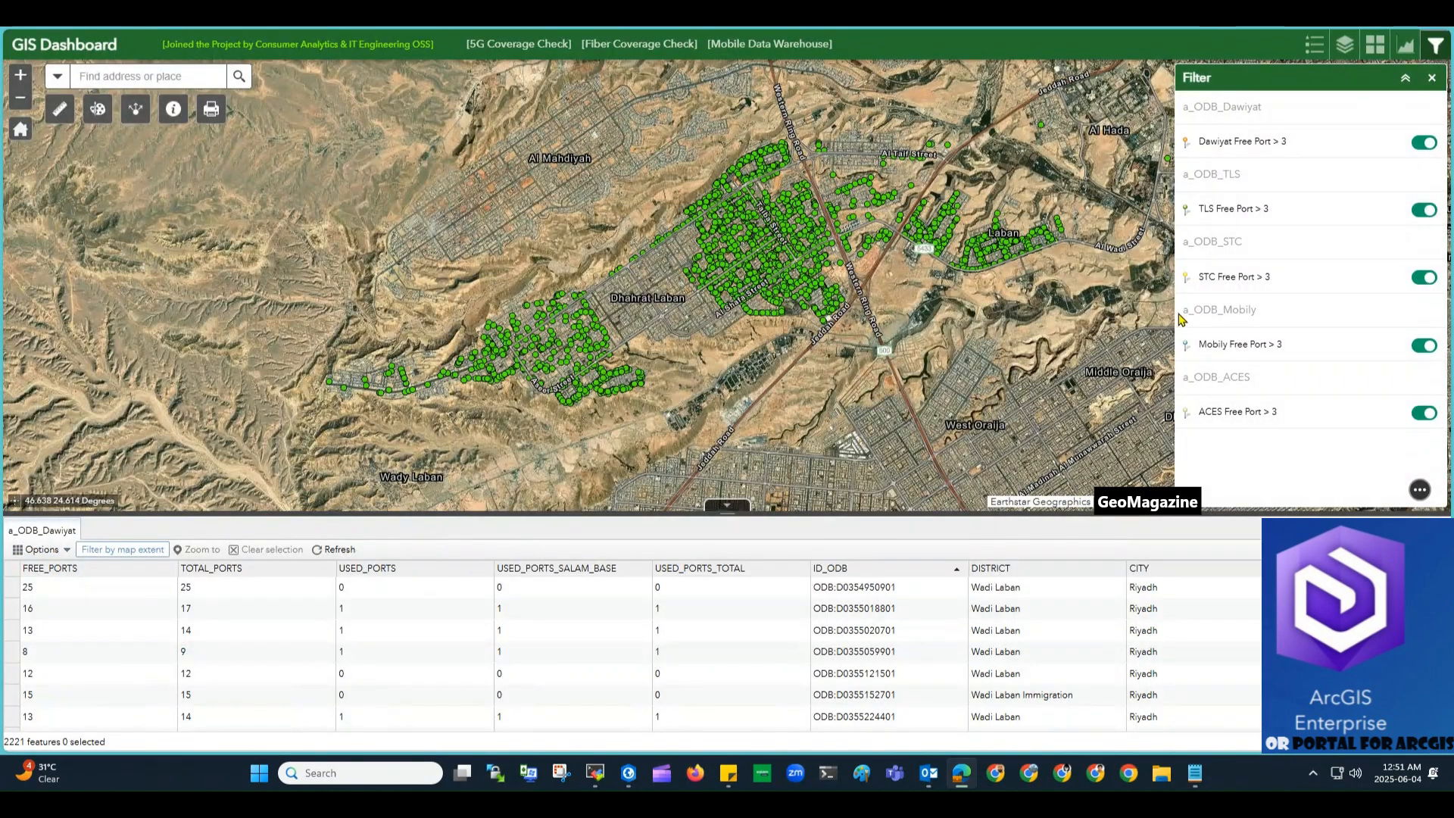
# Step: Generate the ODB Dawiyat chart with the spatial filter enabled to limit features
pyautogui.click(1405, 47)
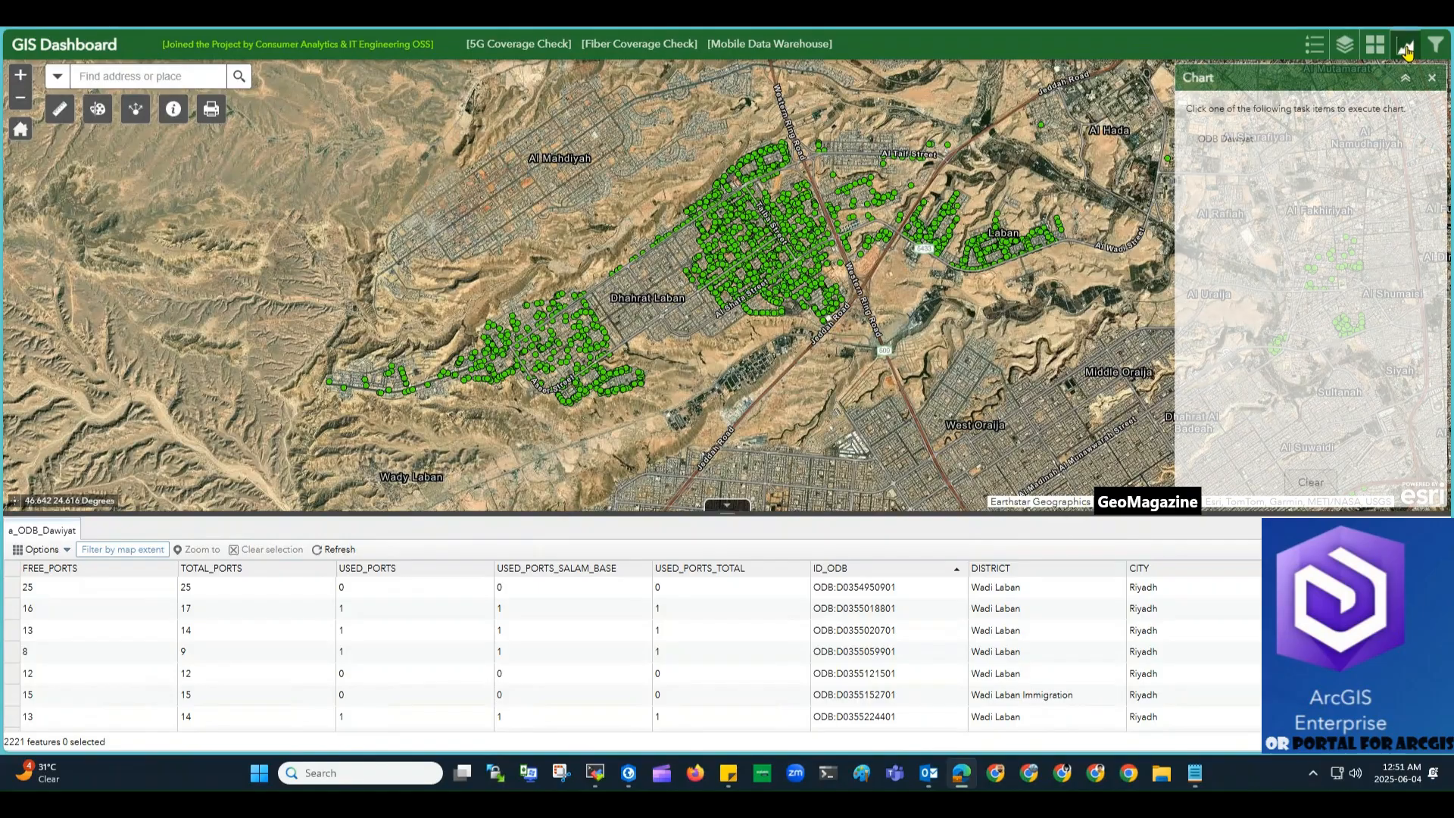
pyautogui.click(1228, 145)
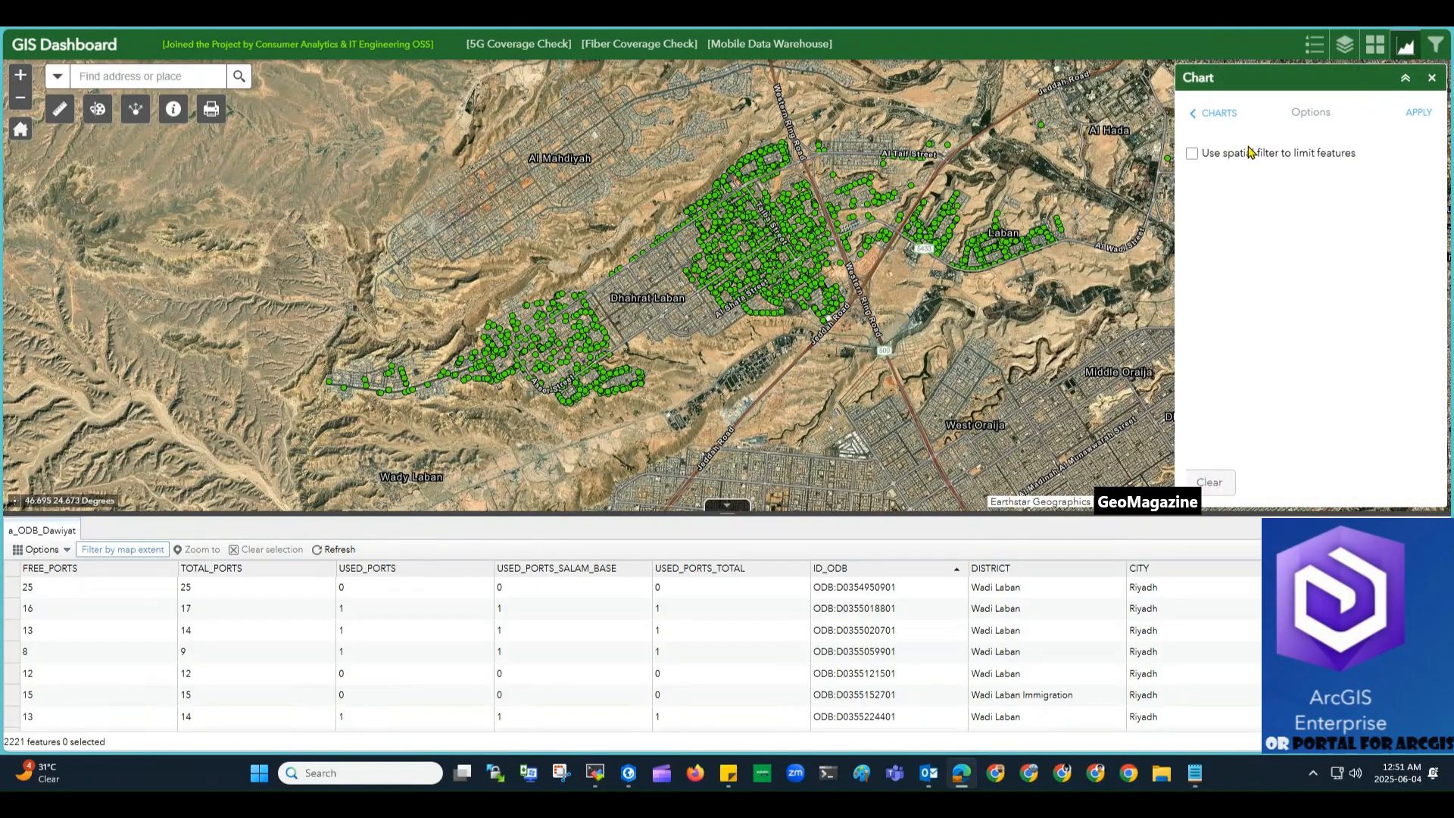
pyautogui.click(1192, 154)
pyautogui.click(1417, 113)
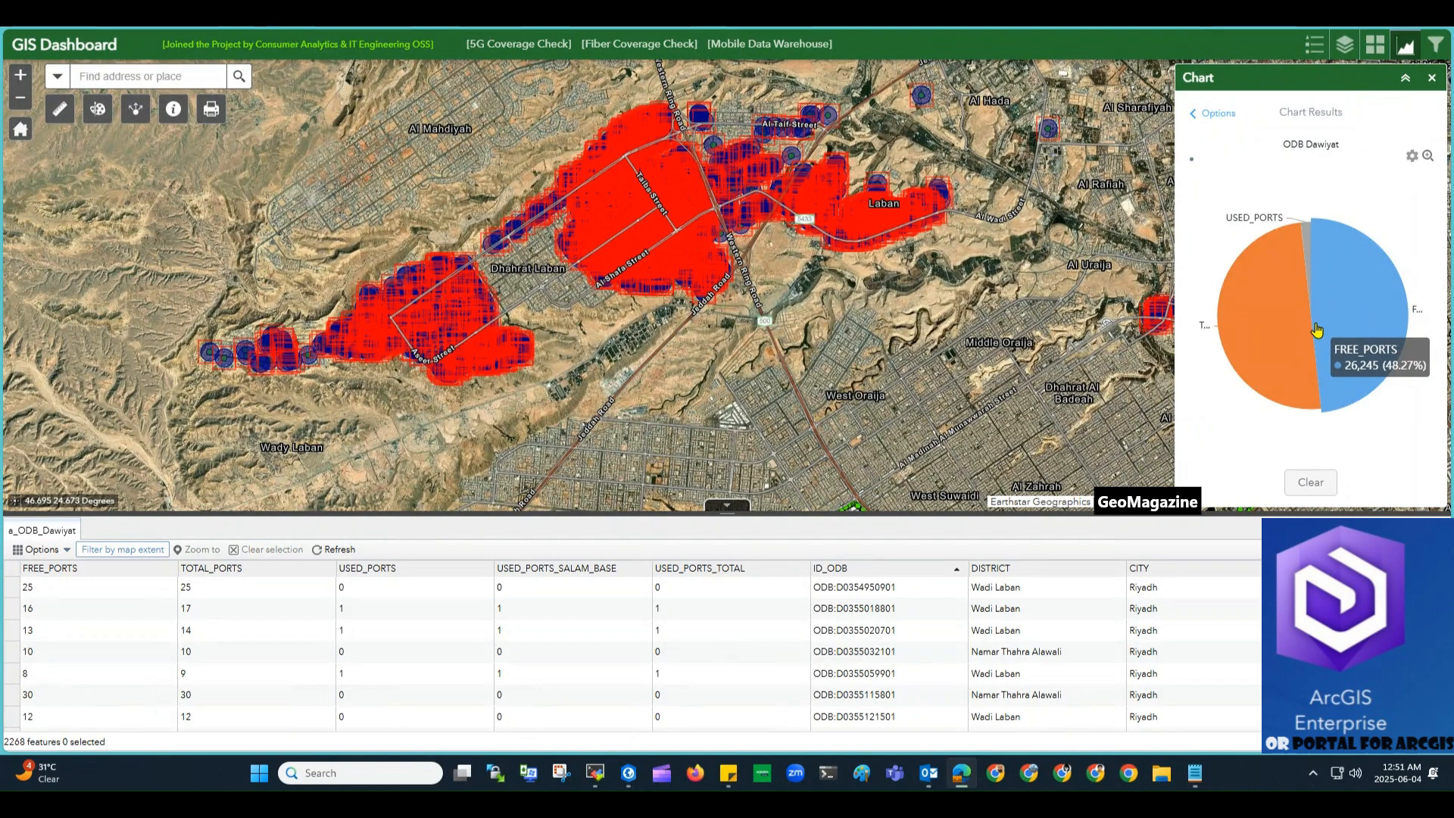
# Step: Look through the gallery of available basemaps
pyautogui.click(1375, 48)
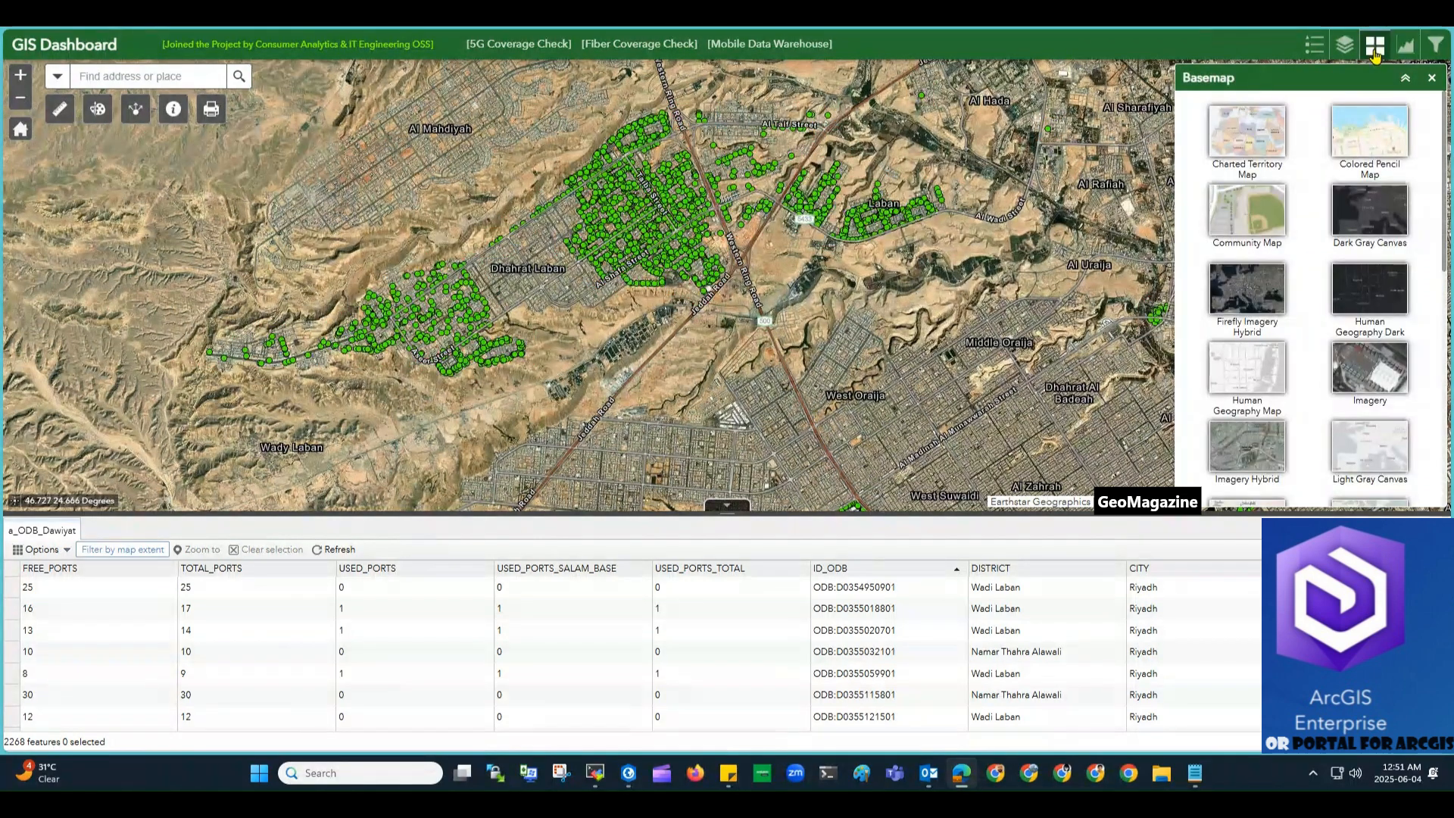
pyautogui.scroll(-1, 1291, 265)
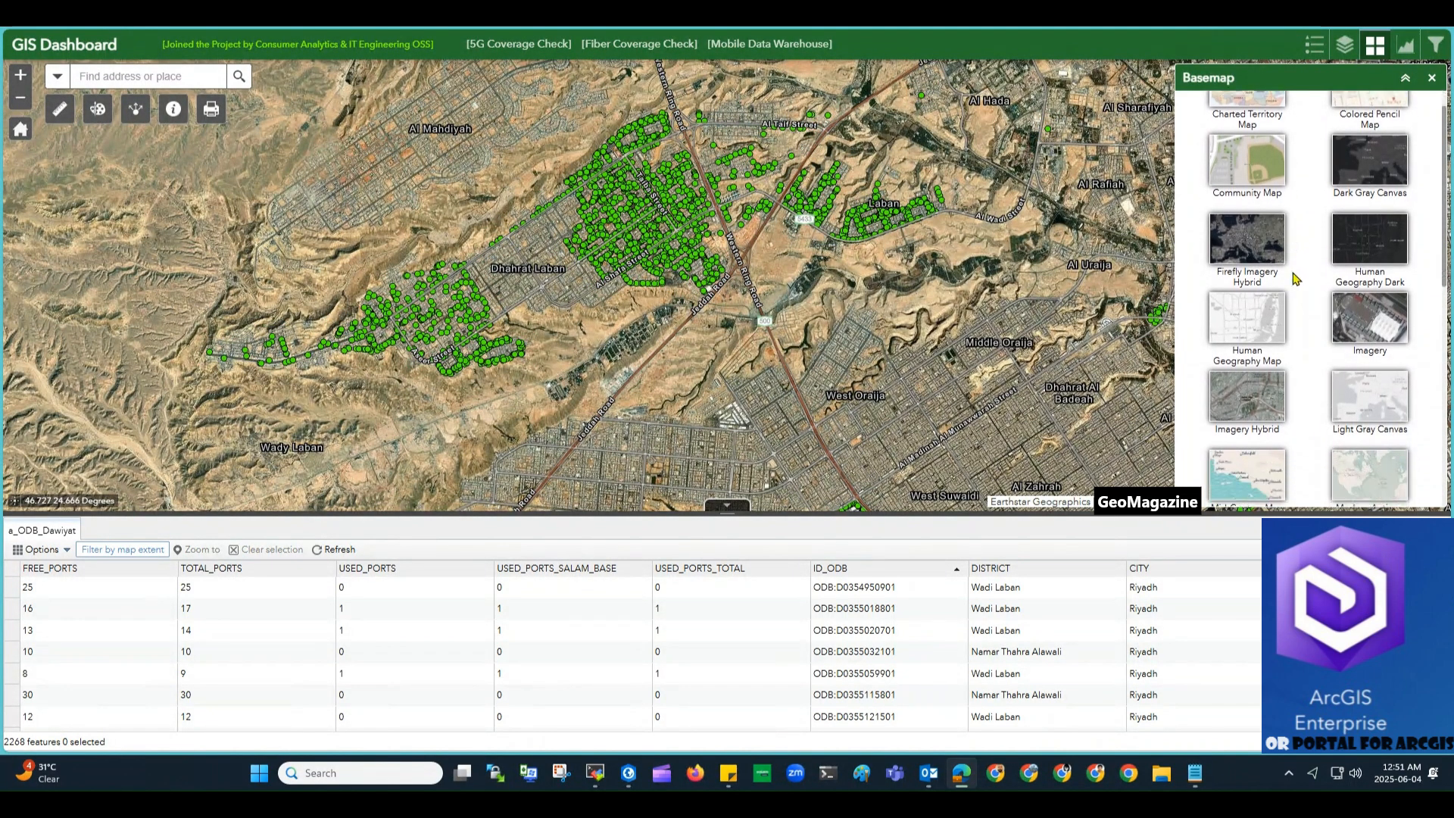
pyautogui.scroll(1, 1294, 279)
pyautogui.scroll(-7, 1297, 285)
pyautogui.scroll(7, 1303, 288)
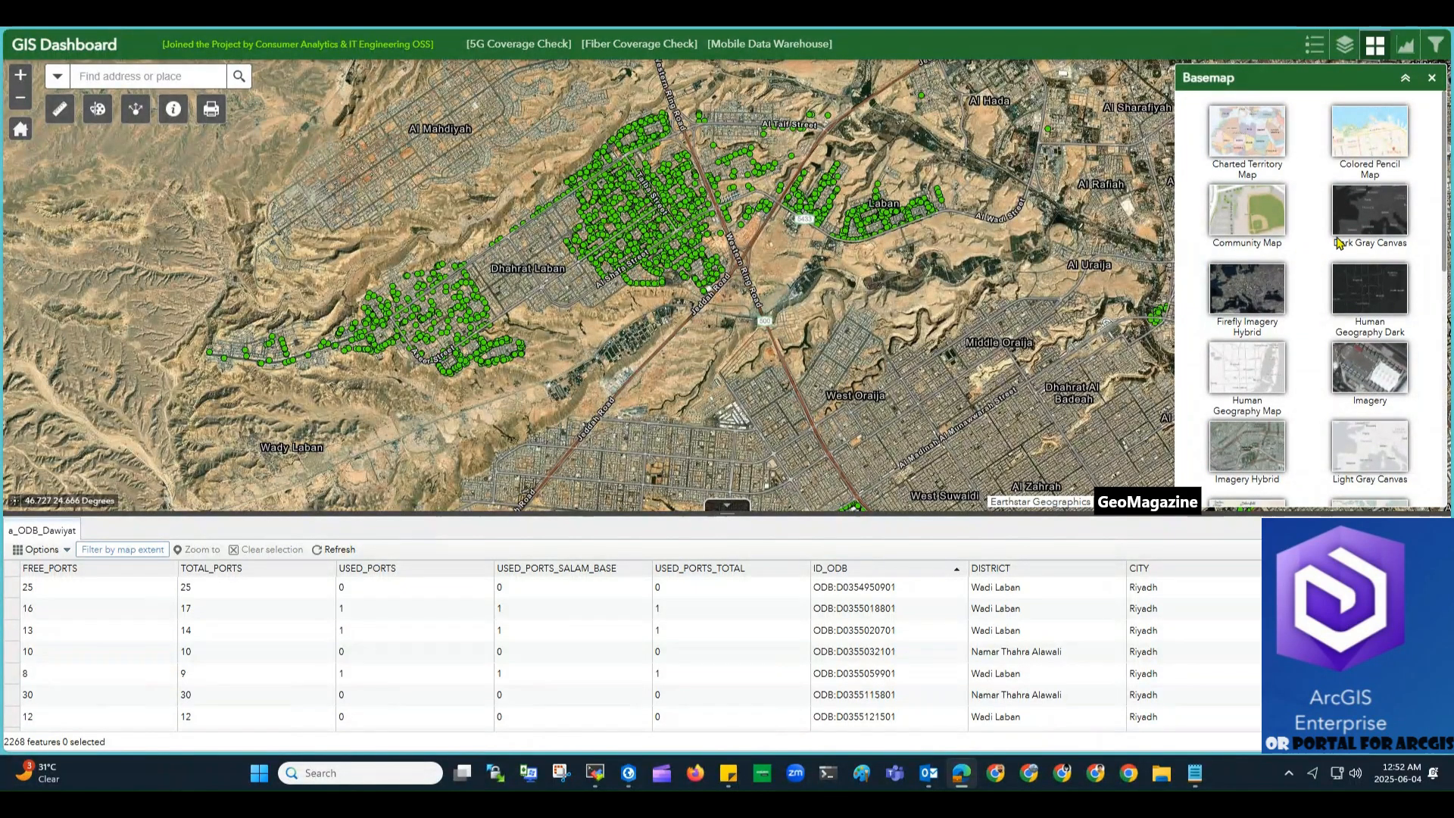
# Step: Inspect the map's layer list and the legend of the a_ODB_Dawiyat layer
pyautogui.click(1345, 44)
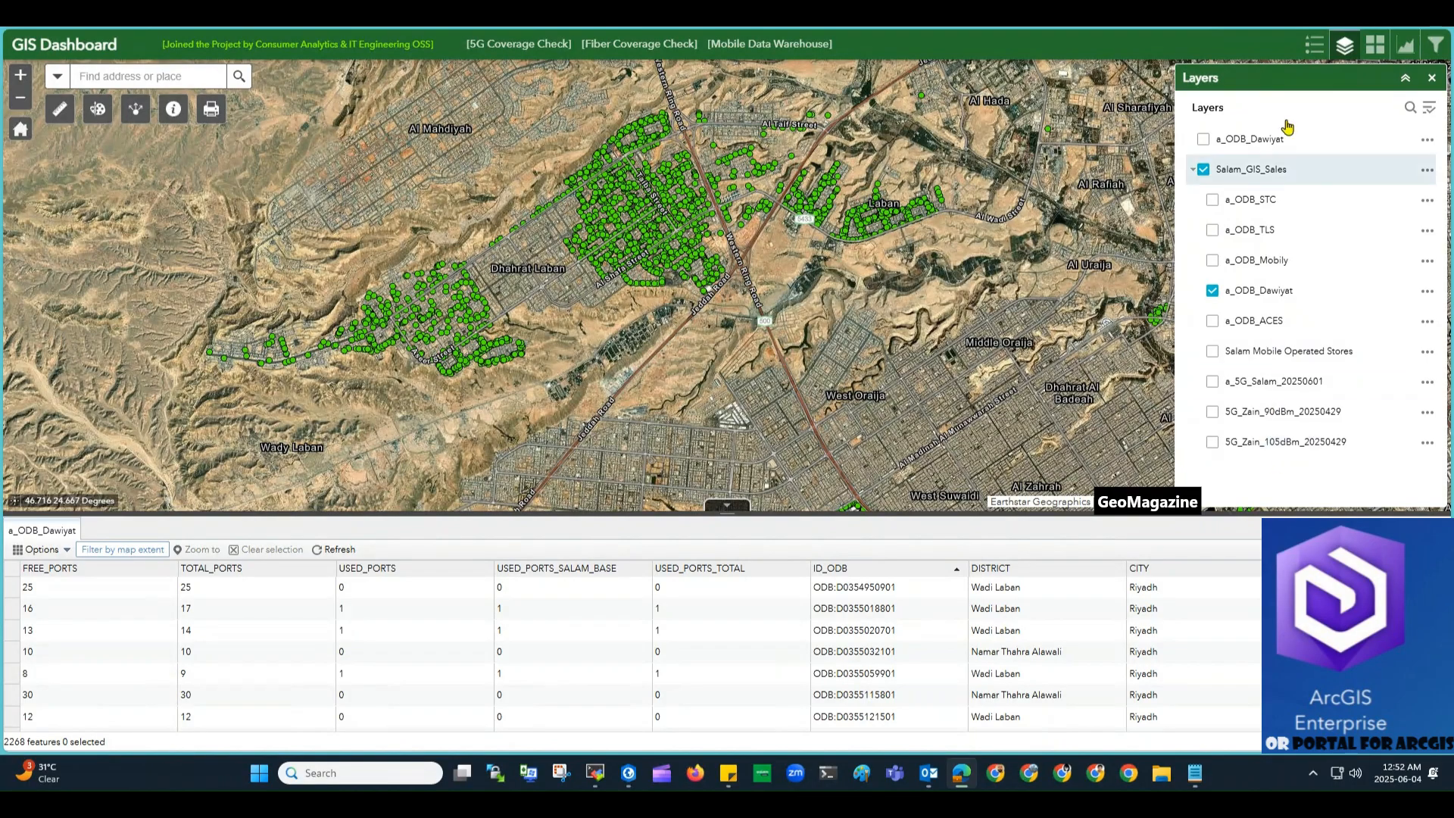
pyautogui.click(1314, 49)
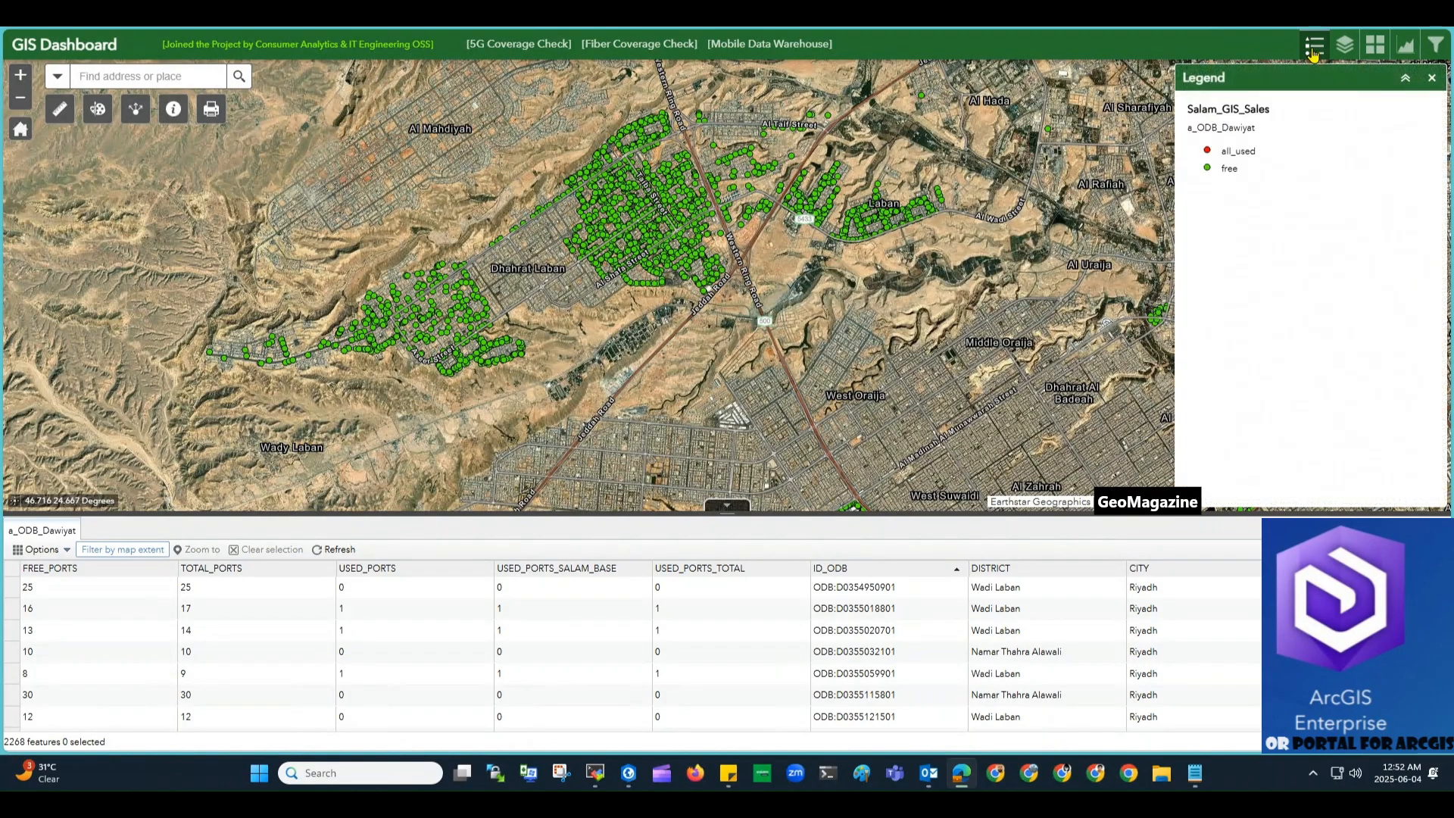
pyautogui.click(1344, 45)
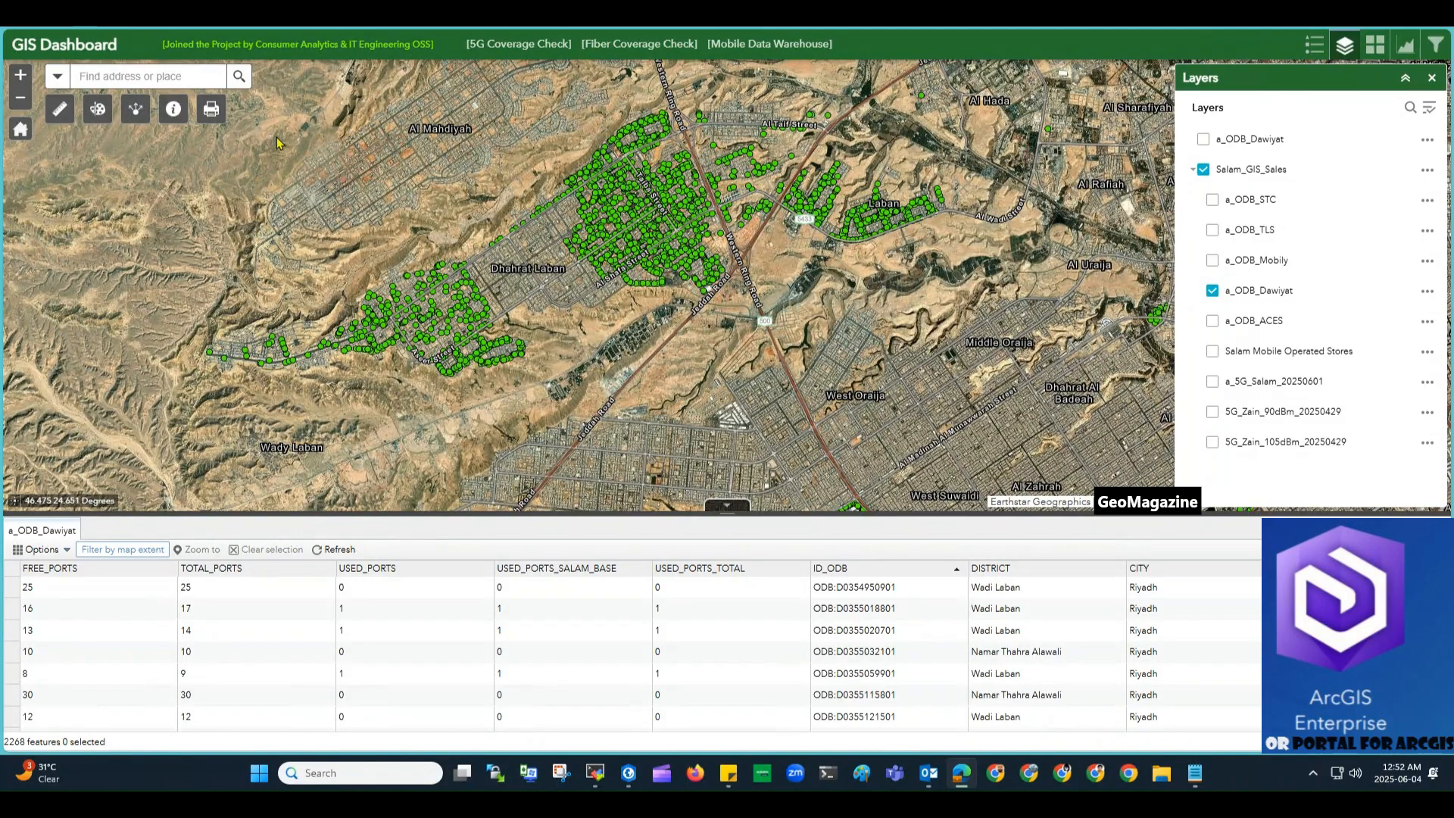
# Step: Examine the print output formats and the options for sharing a link to the app
pyautogui.click(210, 110)
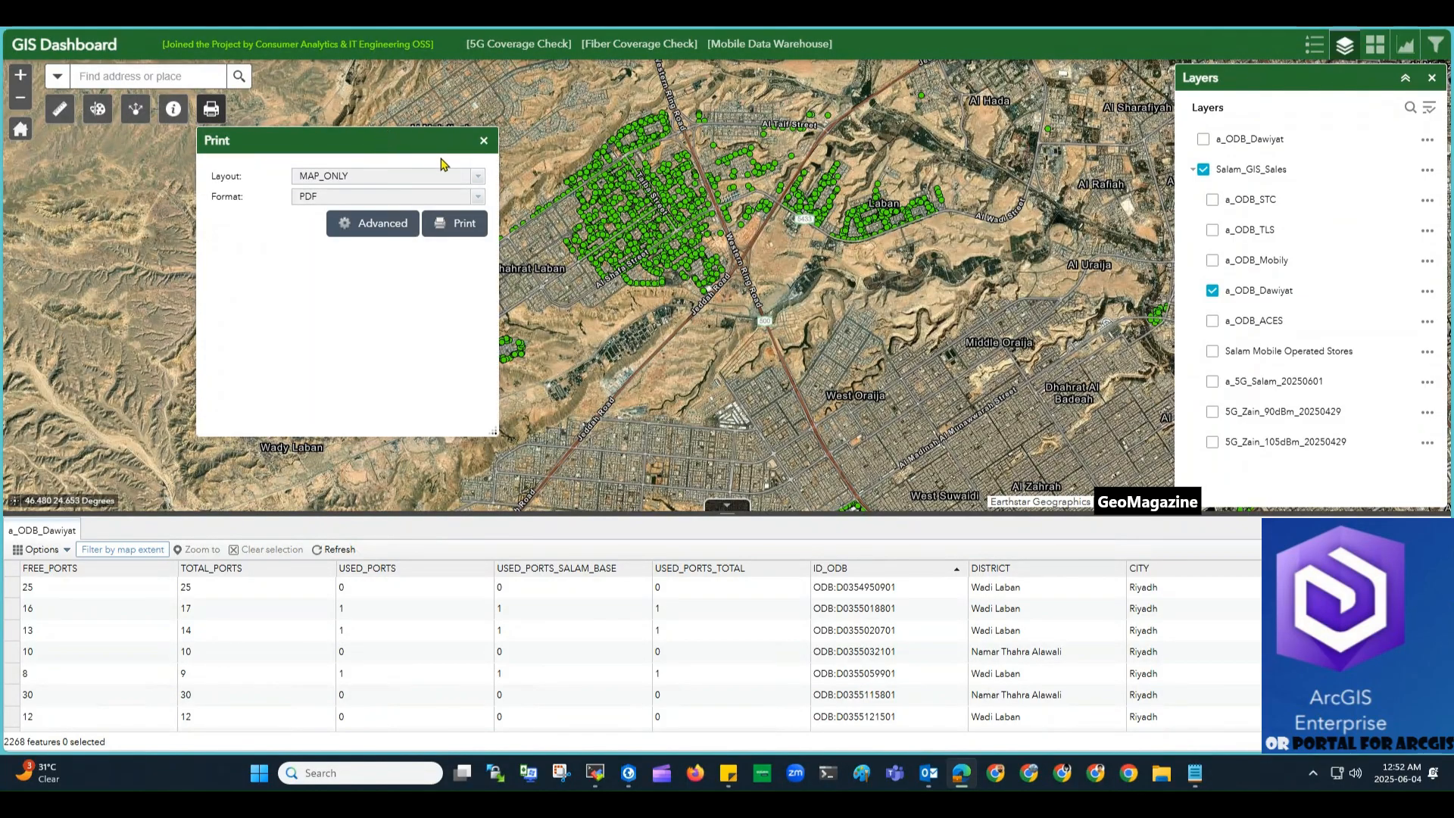
pyautogui.click(478, 196)
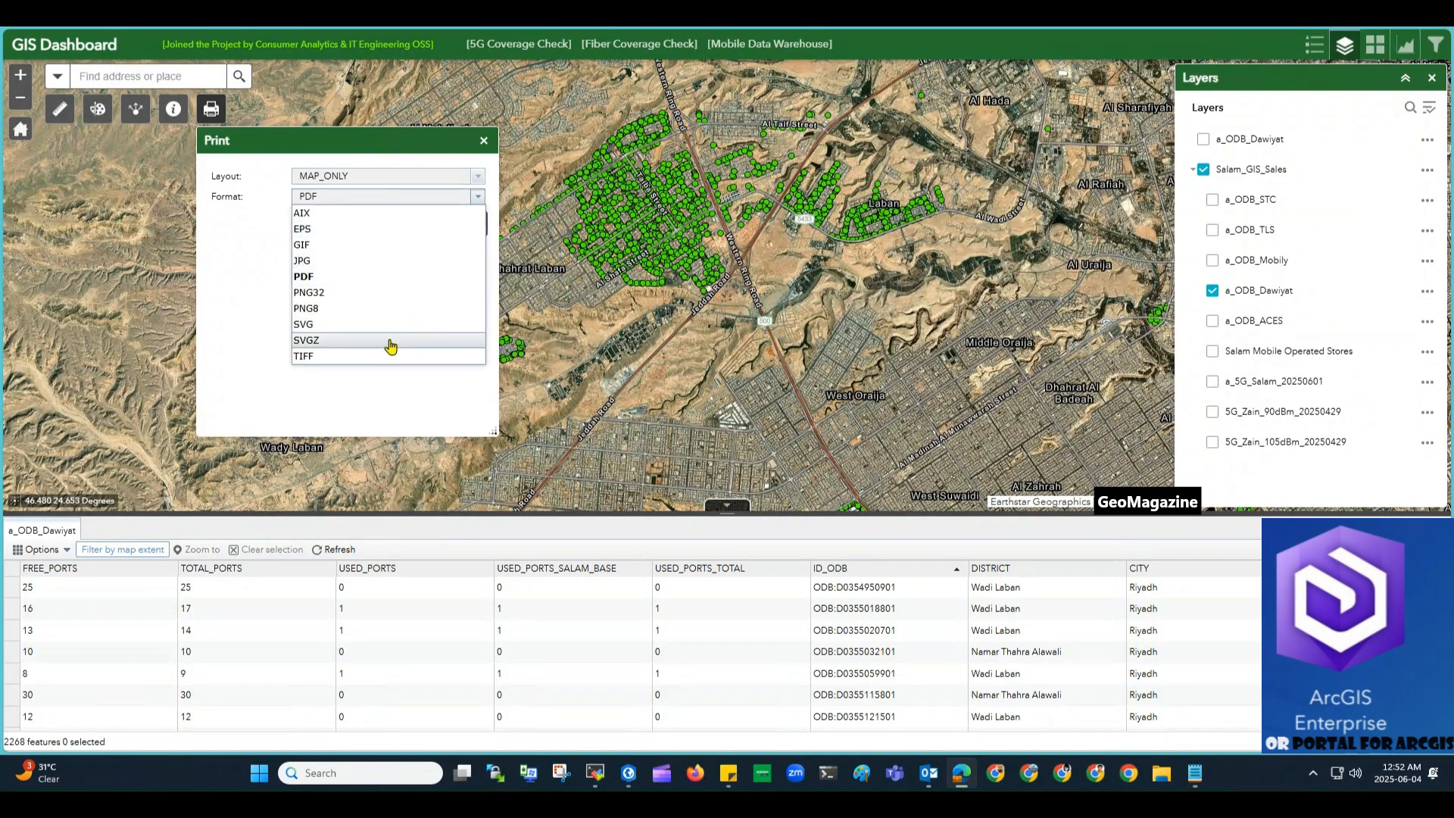
pyautogui.click(484, 141)
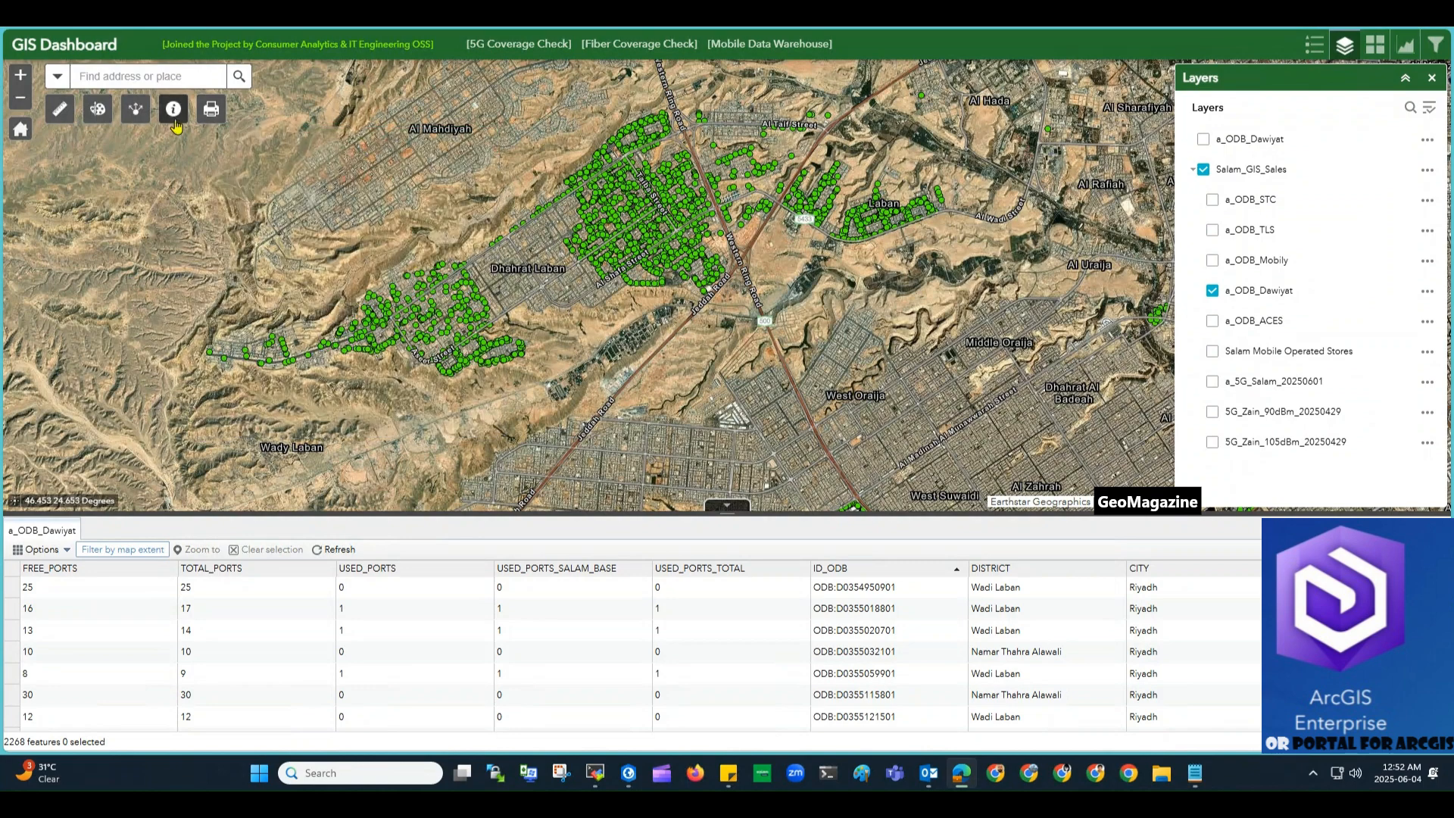
pyautogui.click(136, 109)
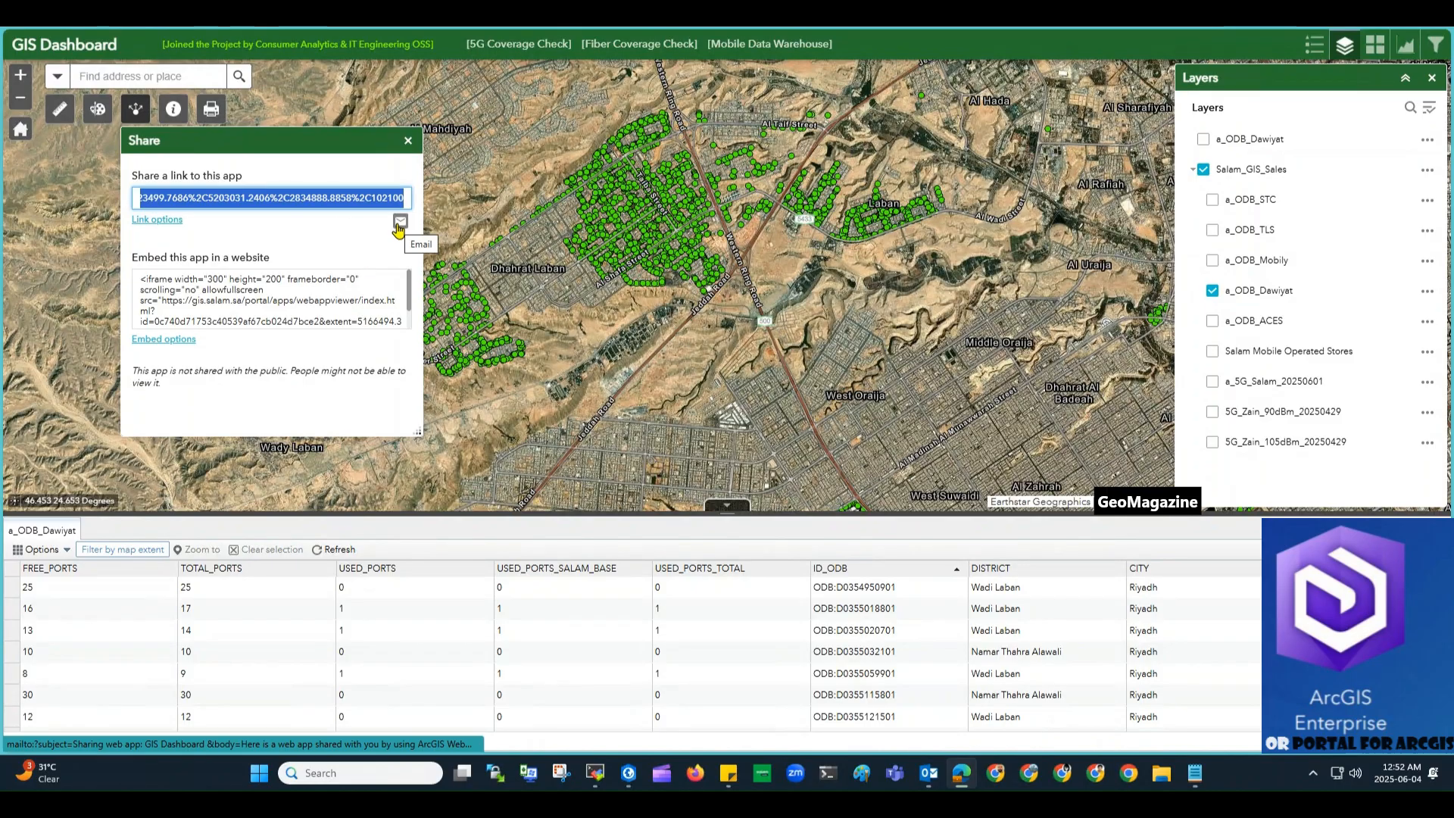
pyautogui.click(408, 140)
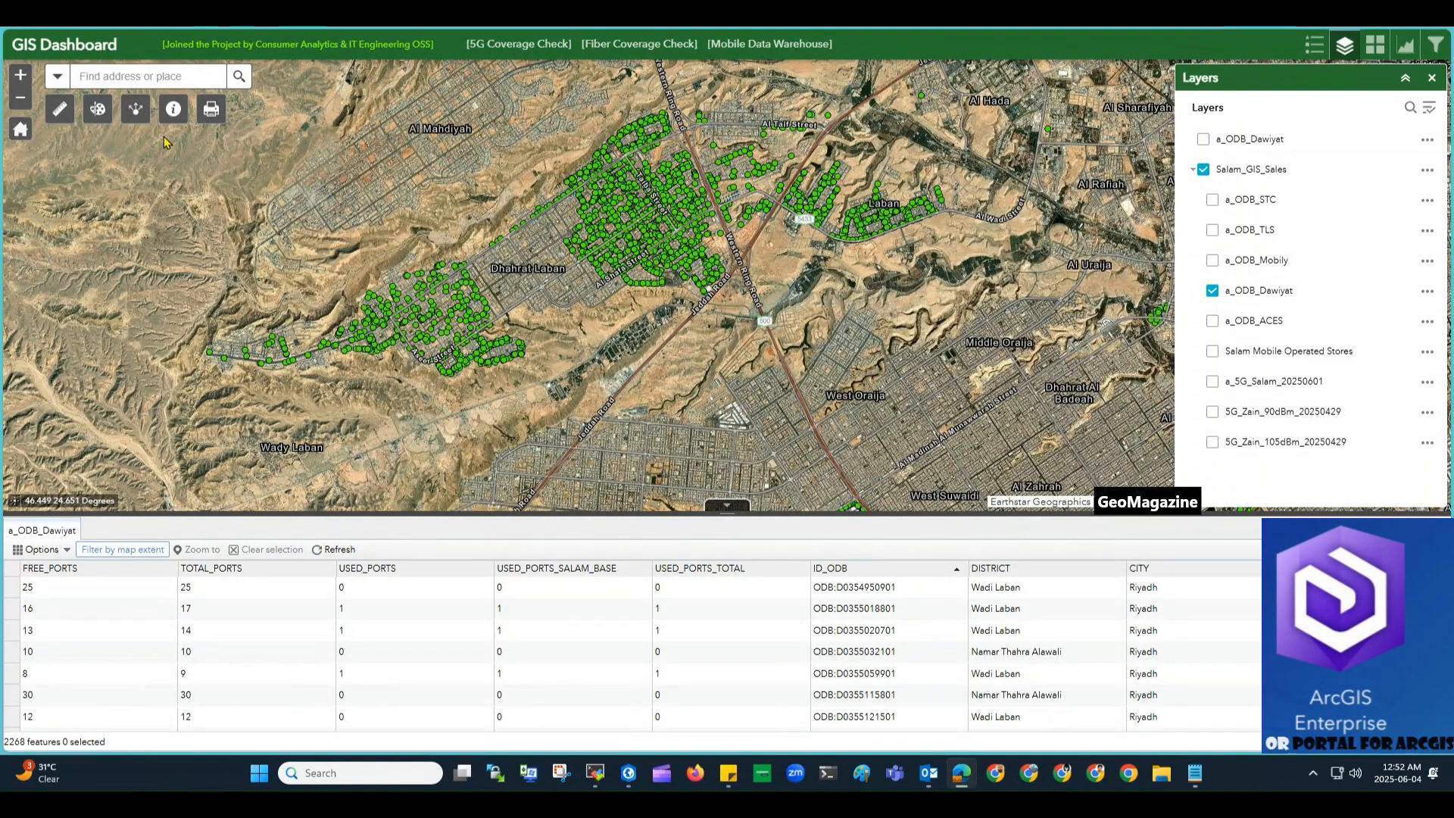
# Step: Draw a solid yellow polyline roughly enclosing the green ODB points from Dhahrat Laban to Laban
pyautogui.click(97, 108)
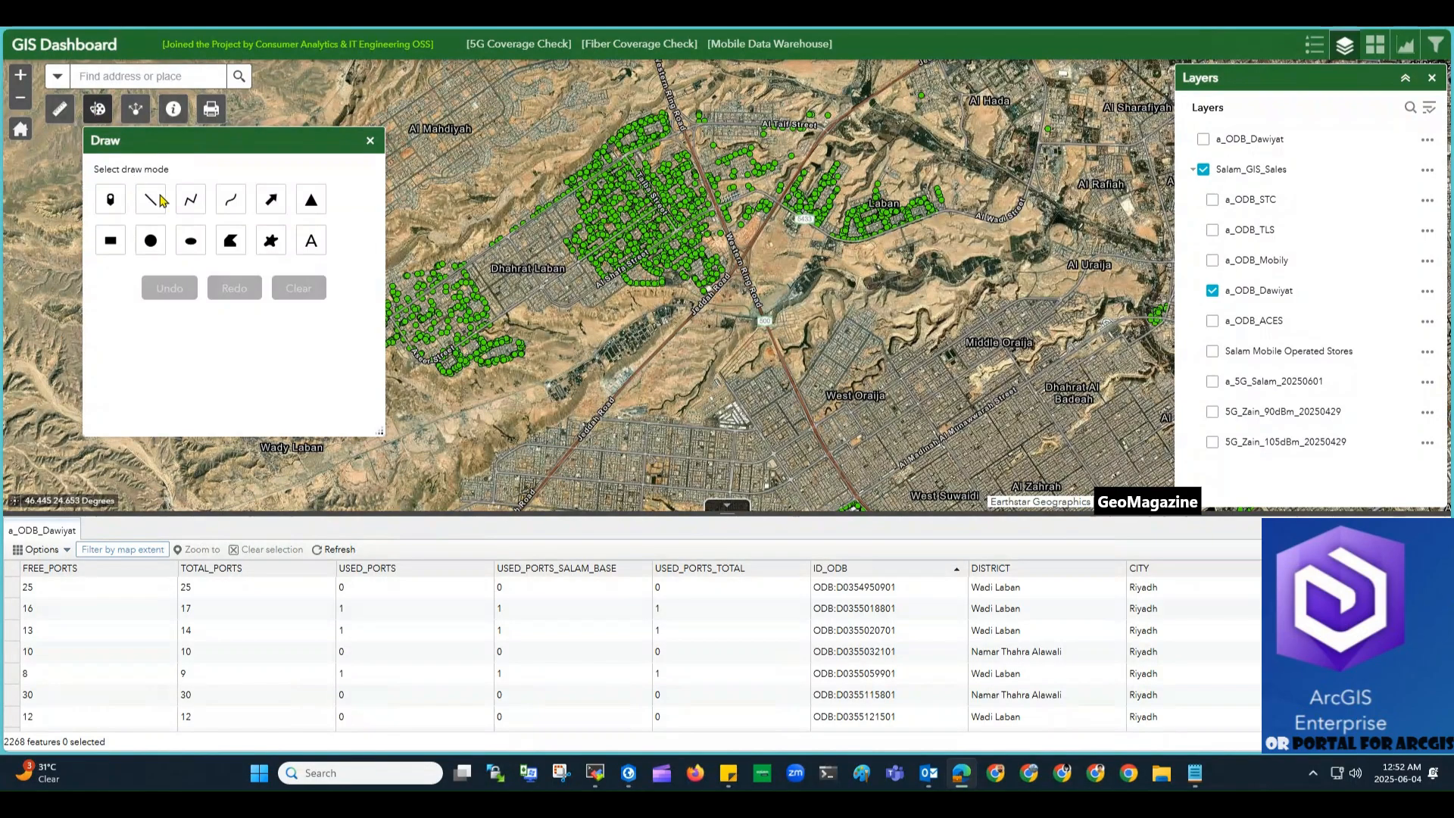
pyautogui.click(190, 199)
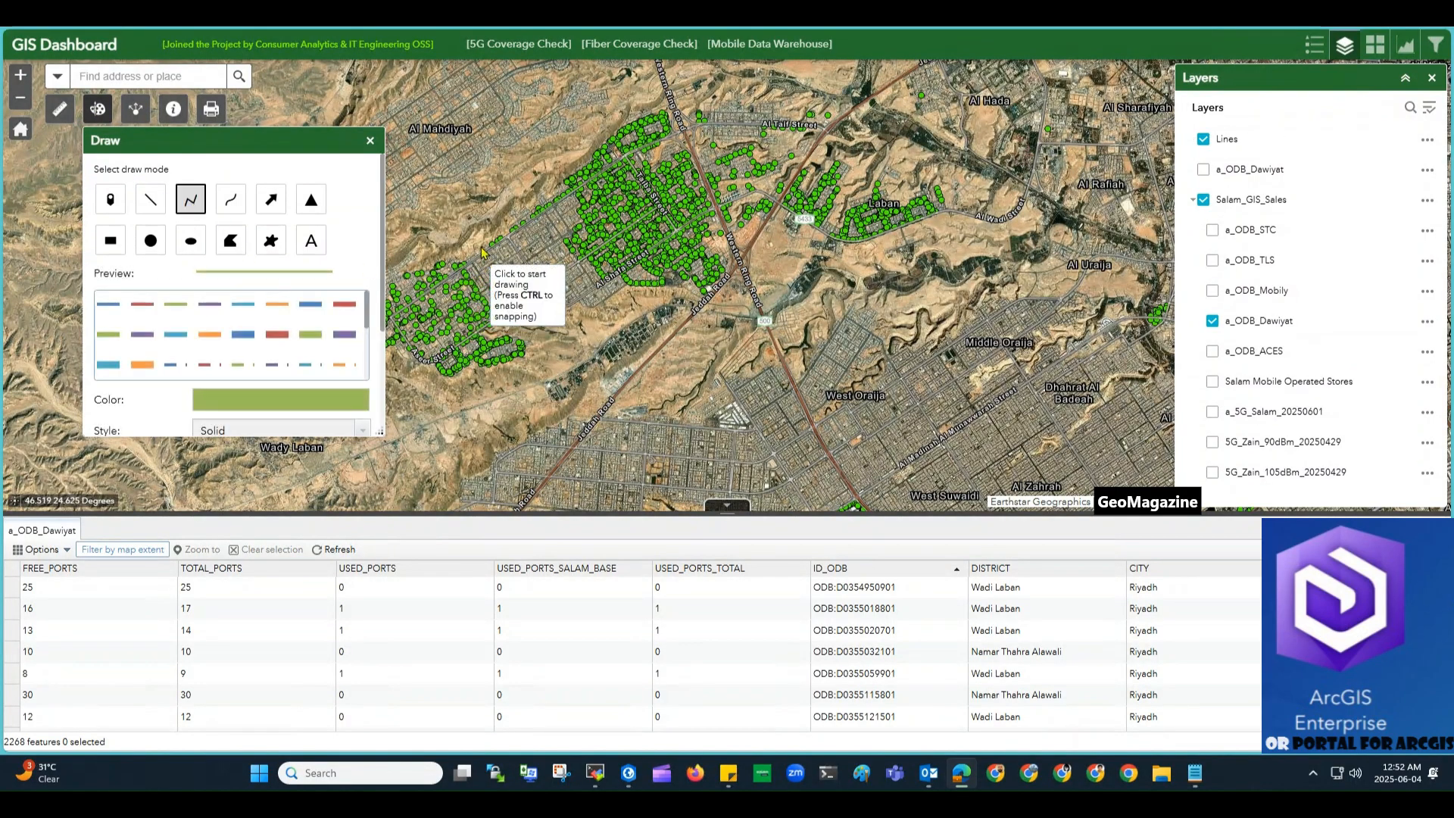
pyautogui.scroll(-3, 249, 334)
pyautogui.click(210, 364)
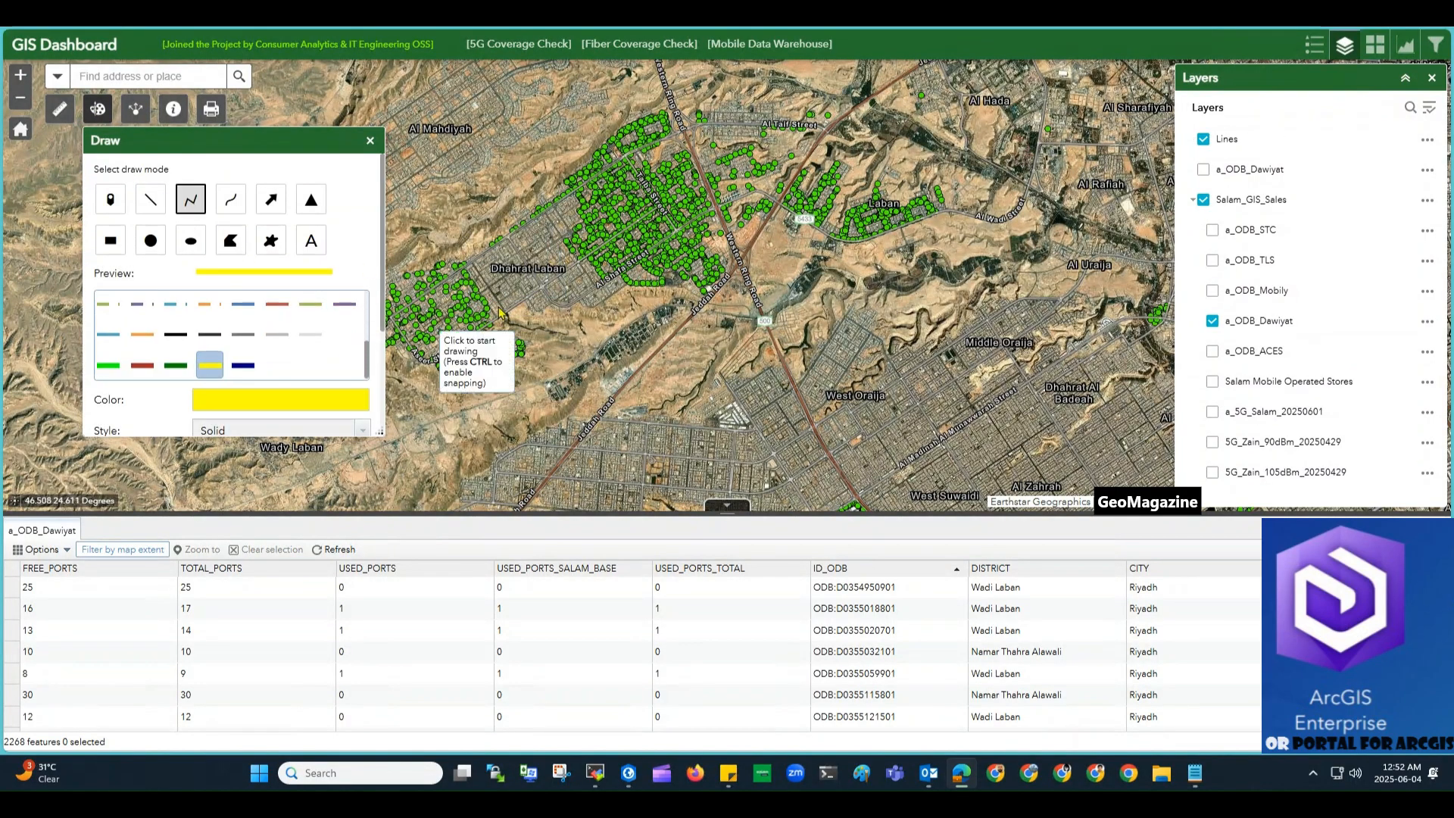
pyautogui.click(444, 212)
pyautogui.click(555, 353)
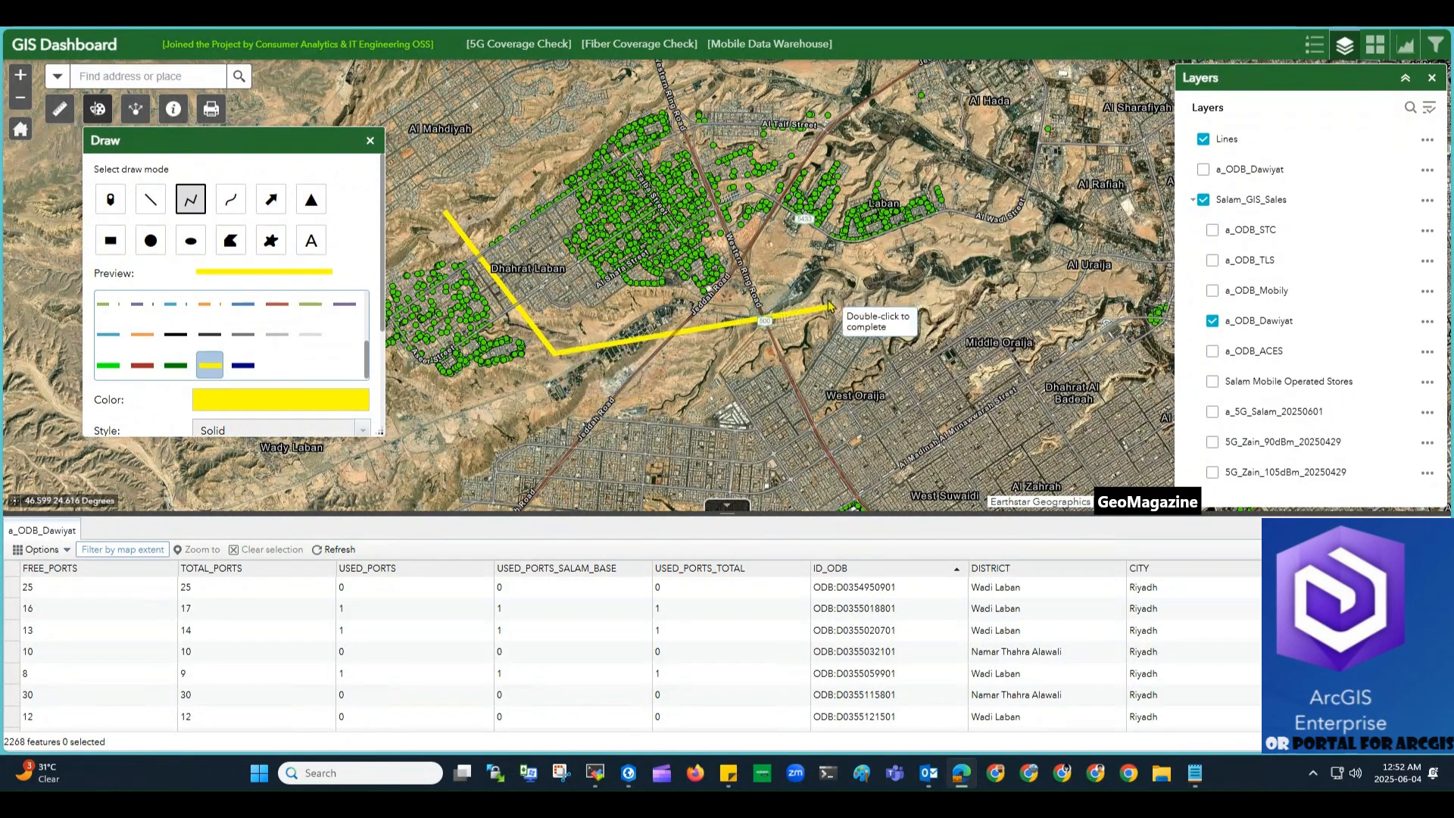
pyautogui.click(809, 288)
pyautogui.click(983, 184)
pyautogui.click(909, 106)
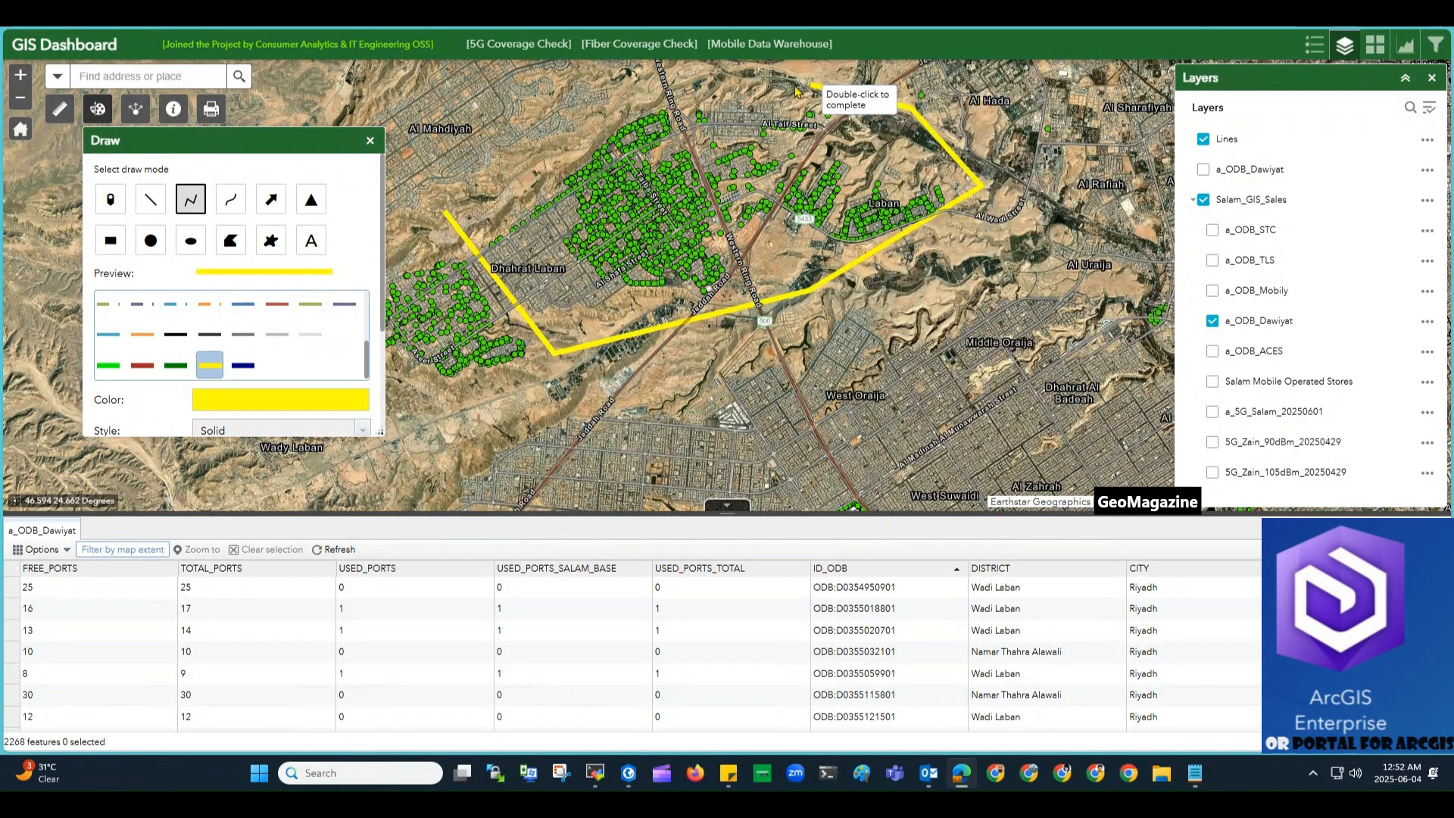
pyautogui.click(765, 81)
pyautogui.click(596, 87)
pyautogui.click(477, 186)
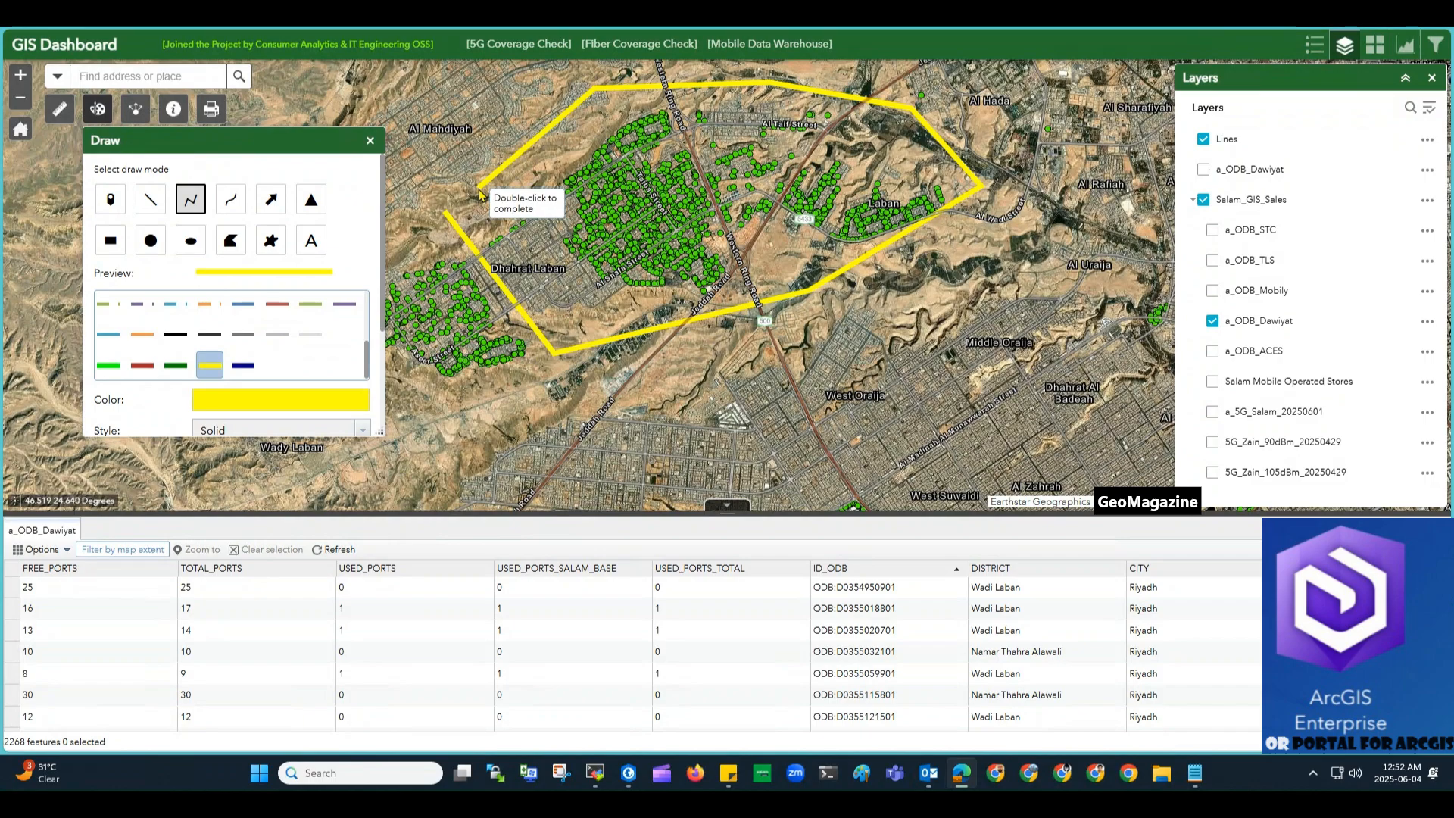
pyautogui.doubleClick(452, 251)
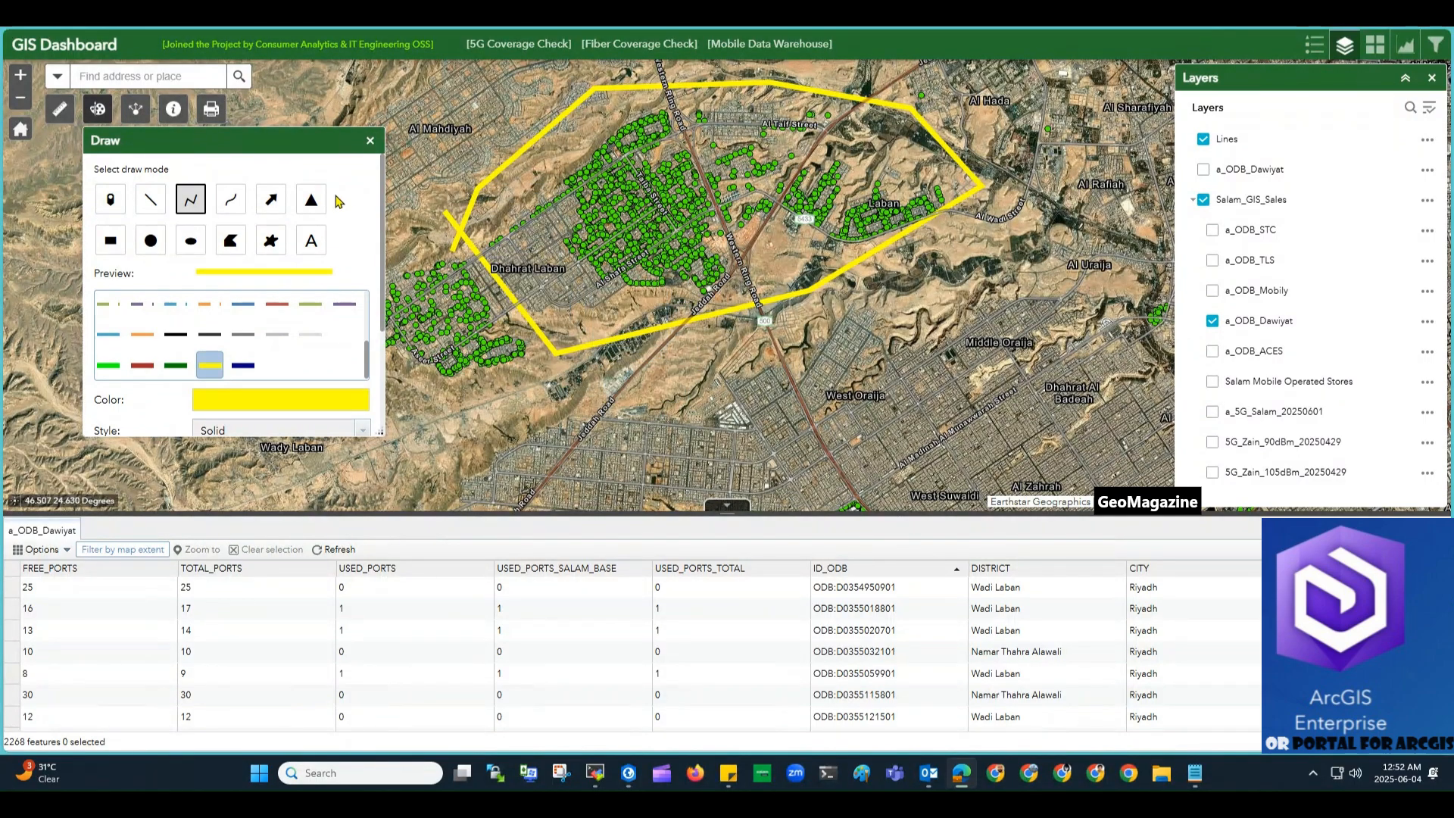
pyautogui.click(369, 141)
# Step: Measure the straight-line distance in meters across the neighbourhood beside Al Mahdiyah and bring up the choice of distance units
pyautogui.click(59, 109)
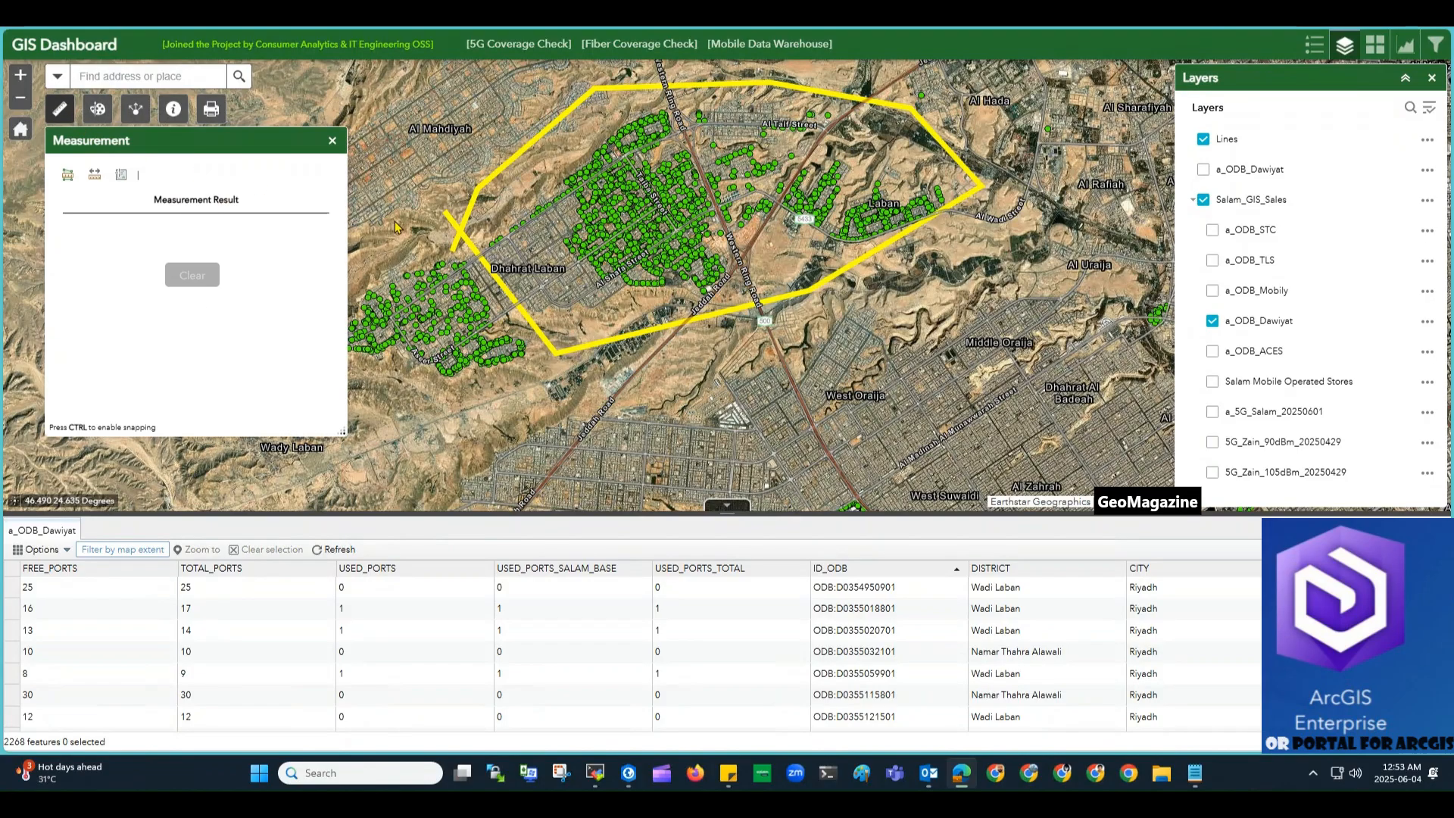
pyautogui.click(94, 174)
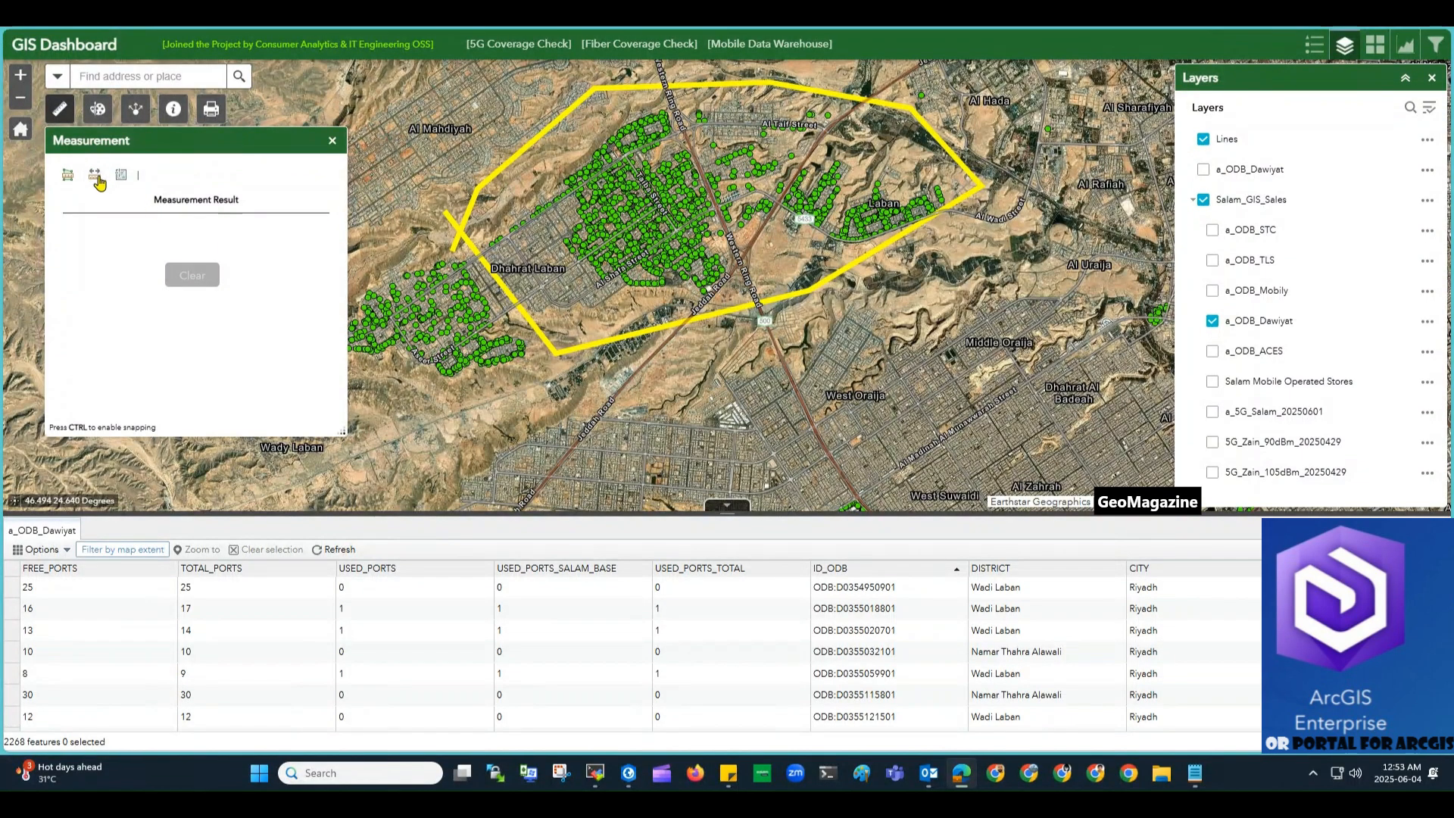
pyautogui.click(398, 184)
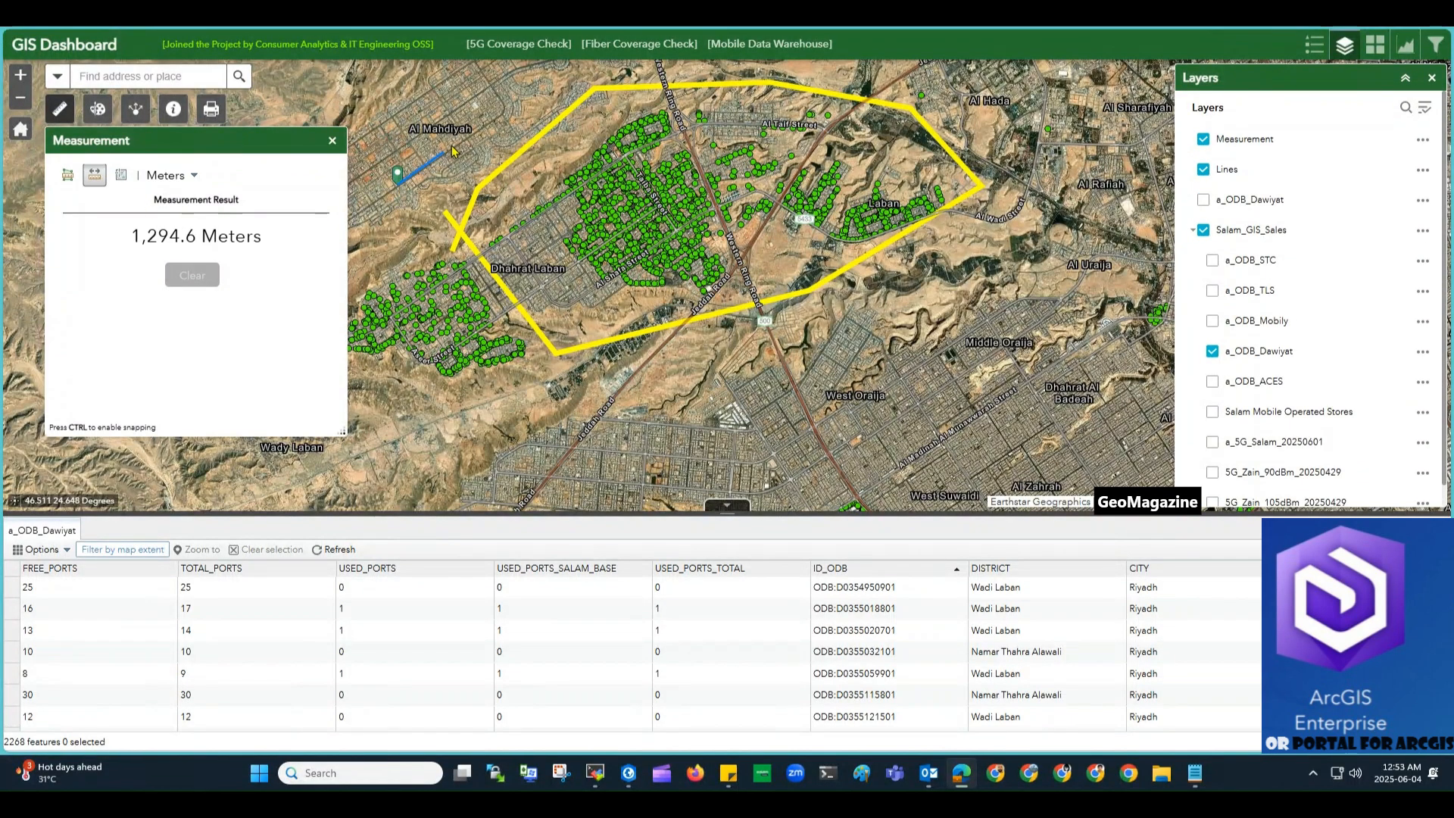
pyautogui.doubleClick(501, 114)
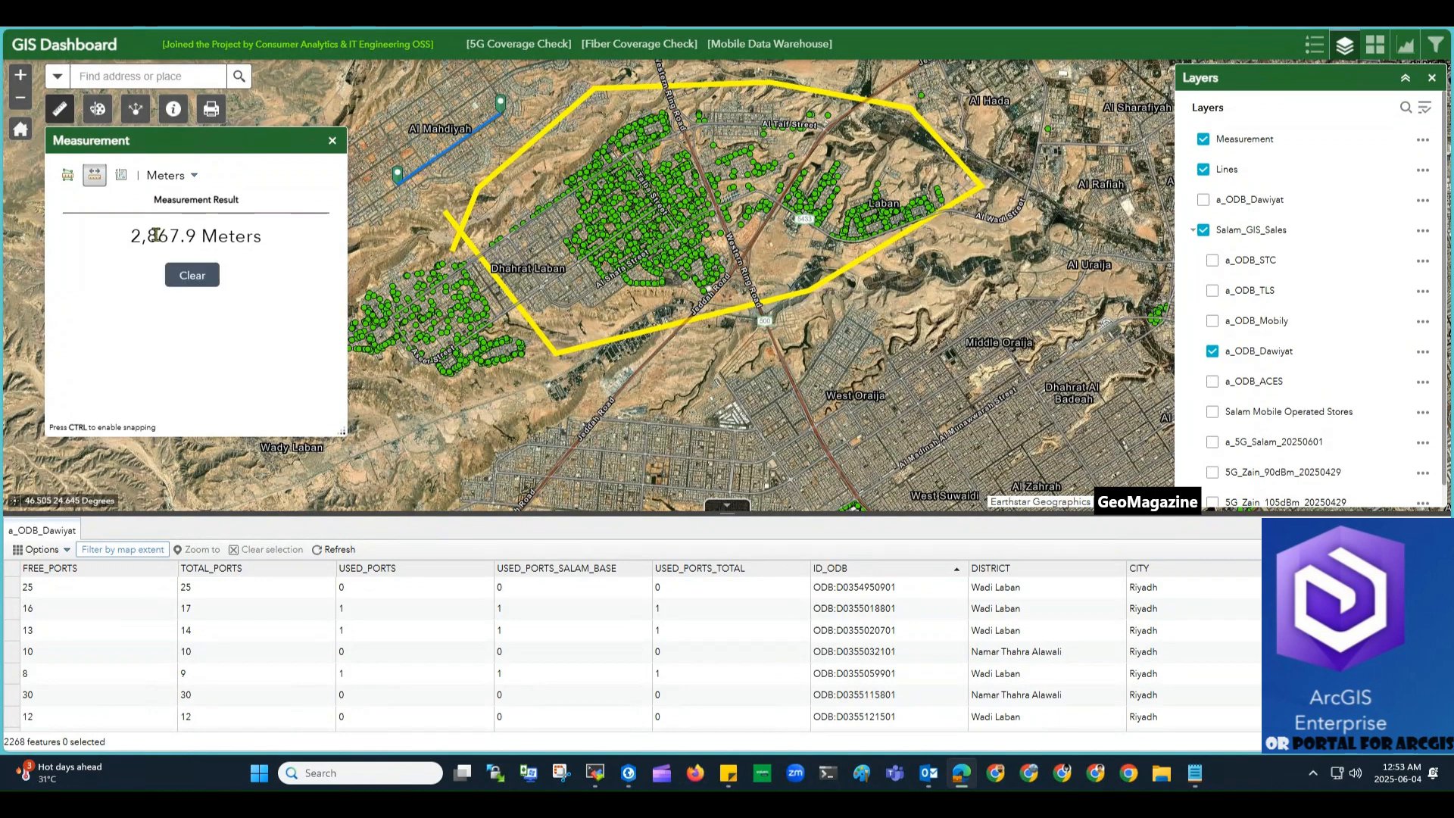
pyautogui.click(190, 176)
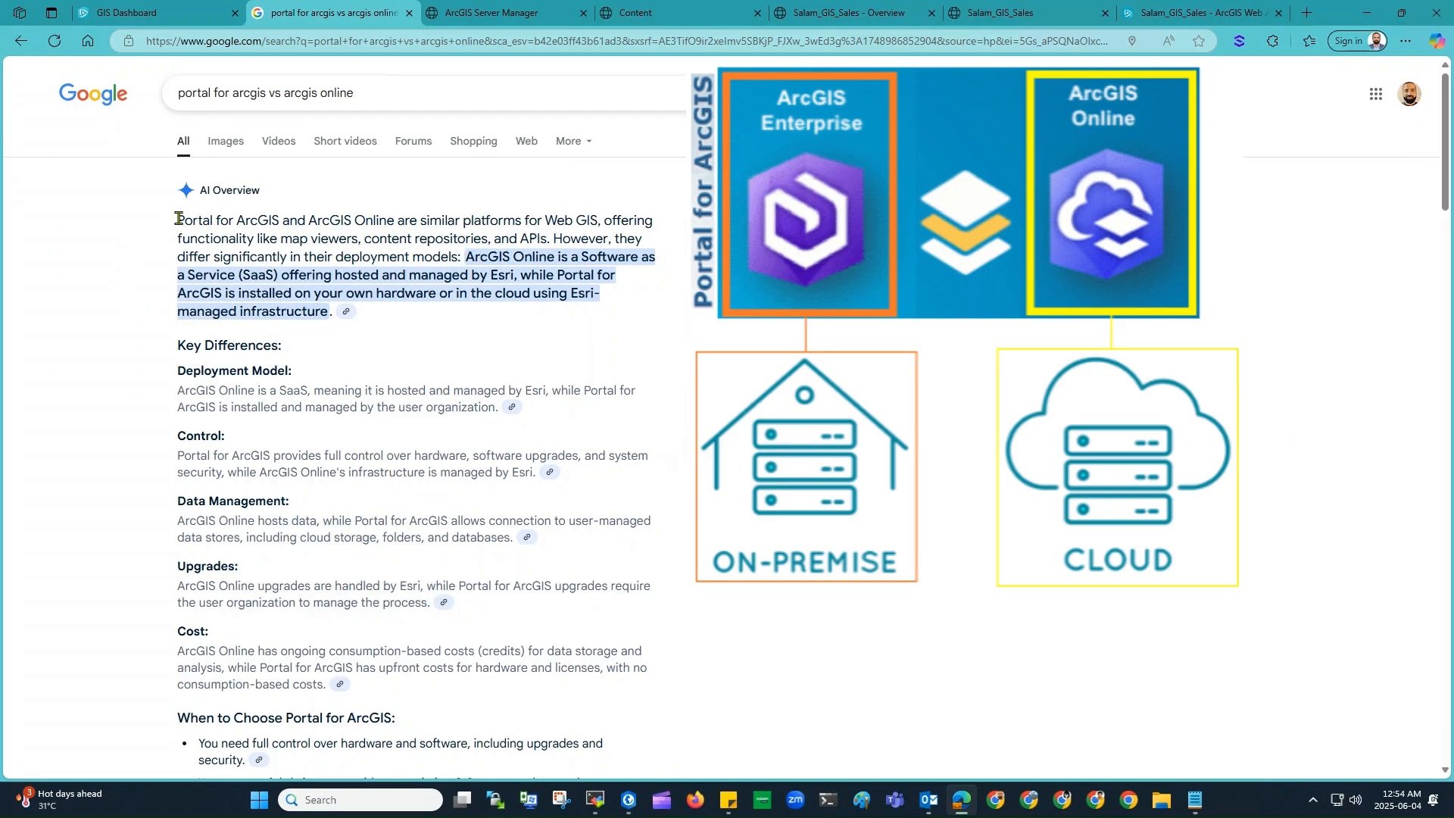
# Step: Switch to the Google results and read the AI Overview comparing Portal for ArcGIS with ArcGIS Online
pyautogui.moveTo(178, 219); pyautogui.dragTo(393, 221)
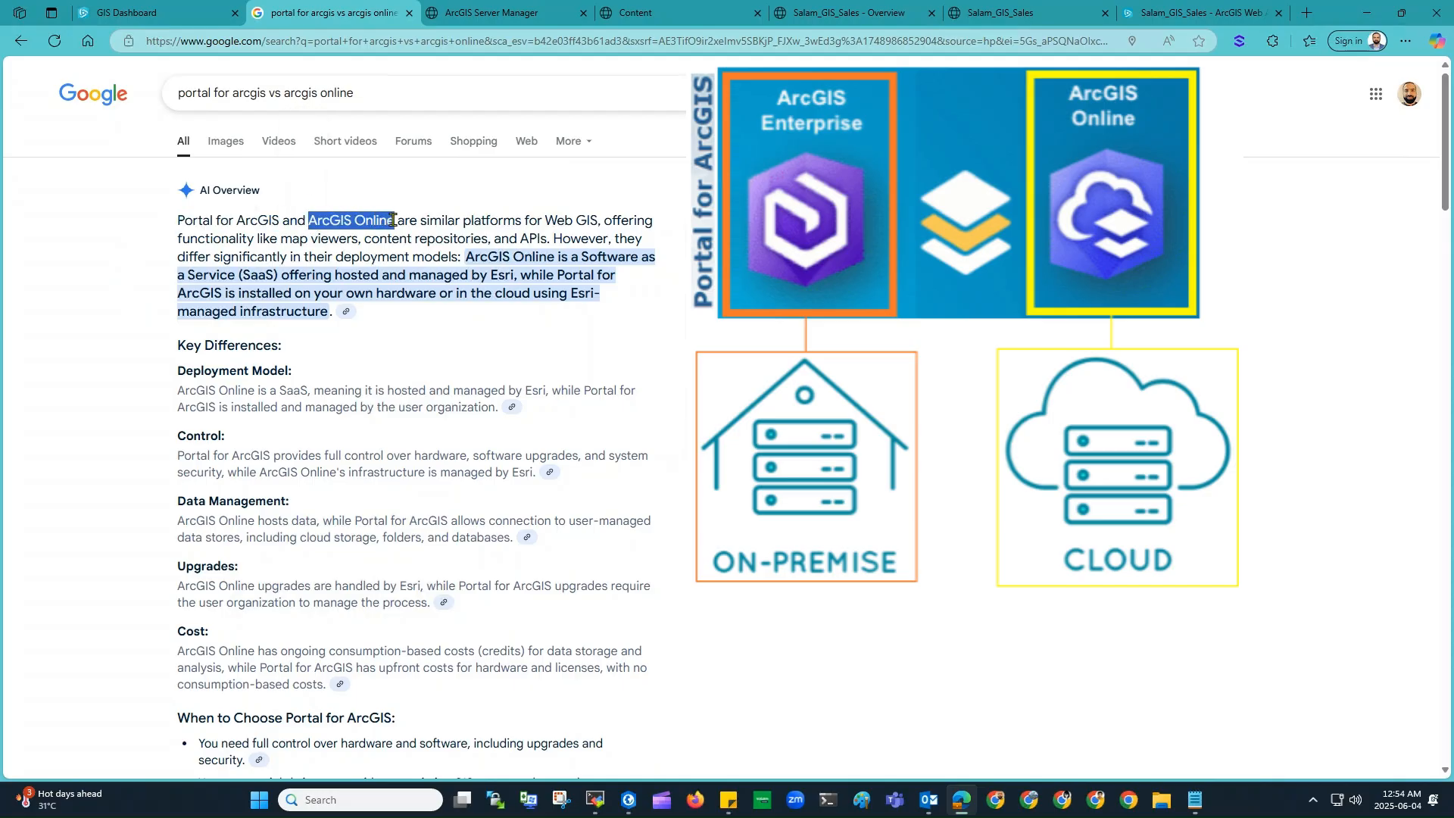
pyautogui.click(393, 220)
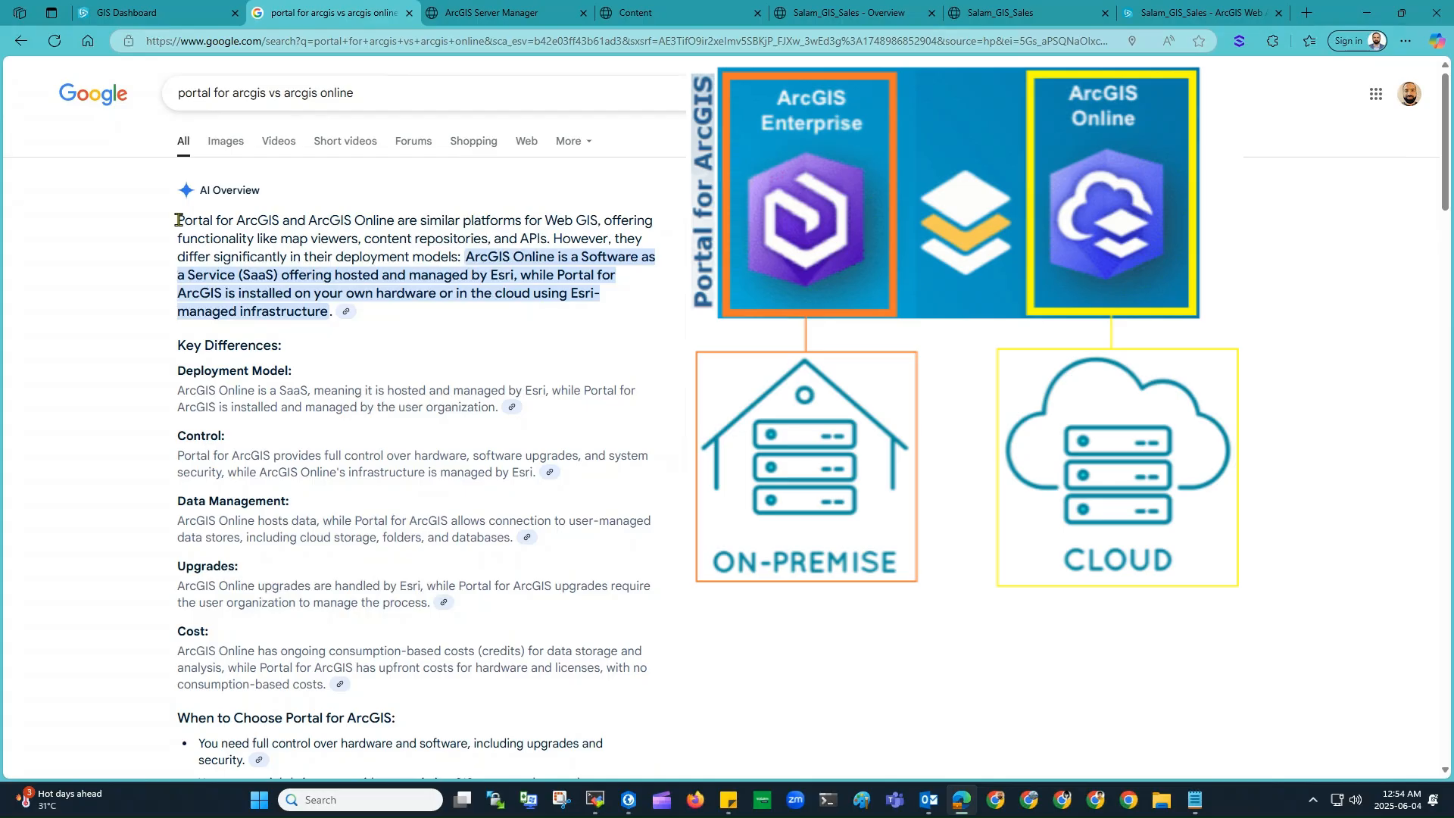
pyautogui.moveTo(179, 221); pyautogui.dragTo(278, 219)
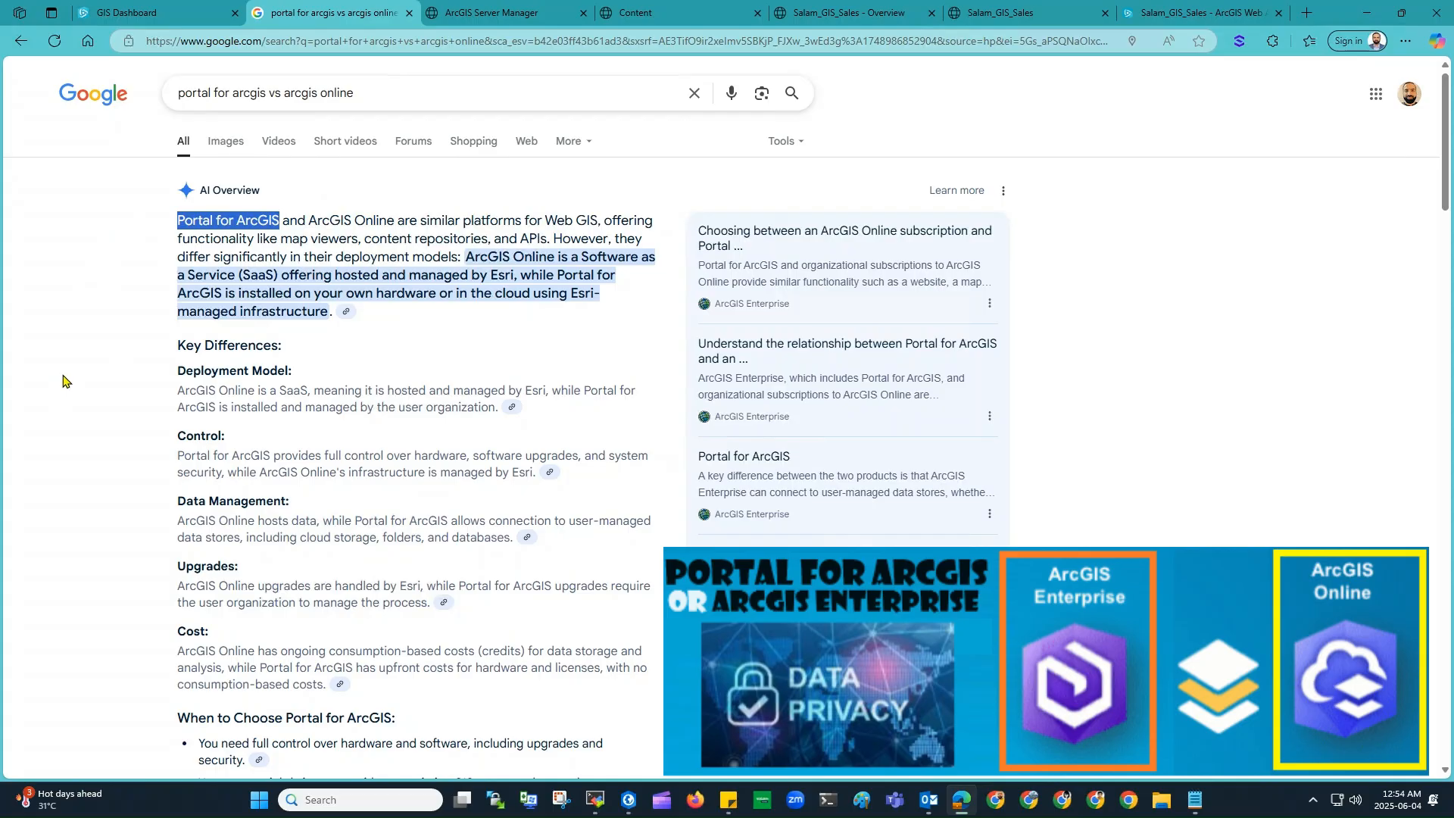
pyautogui.click(63, 380)
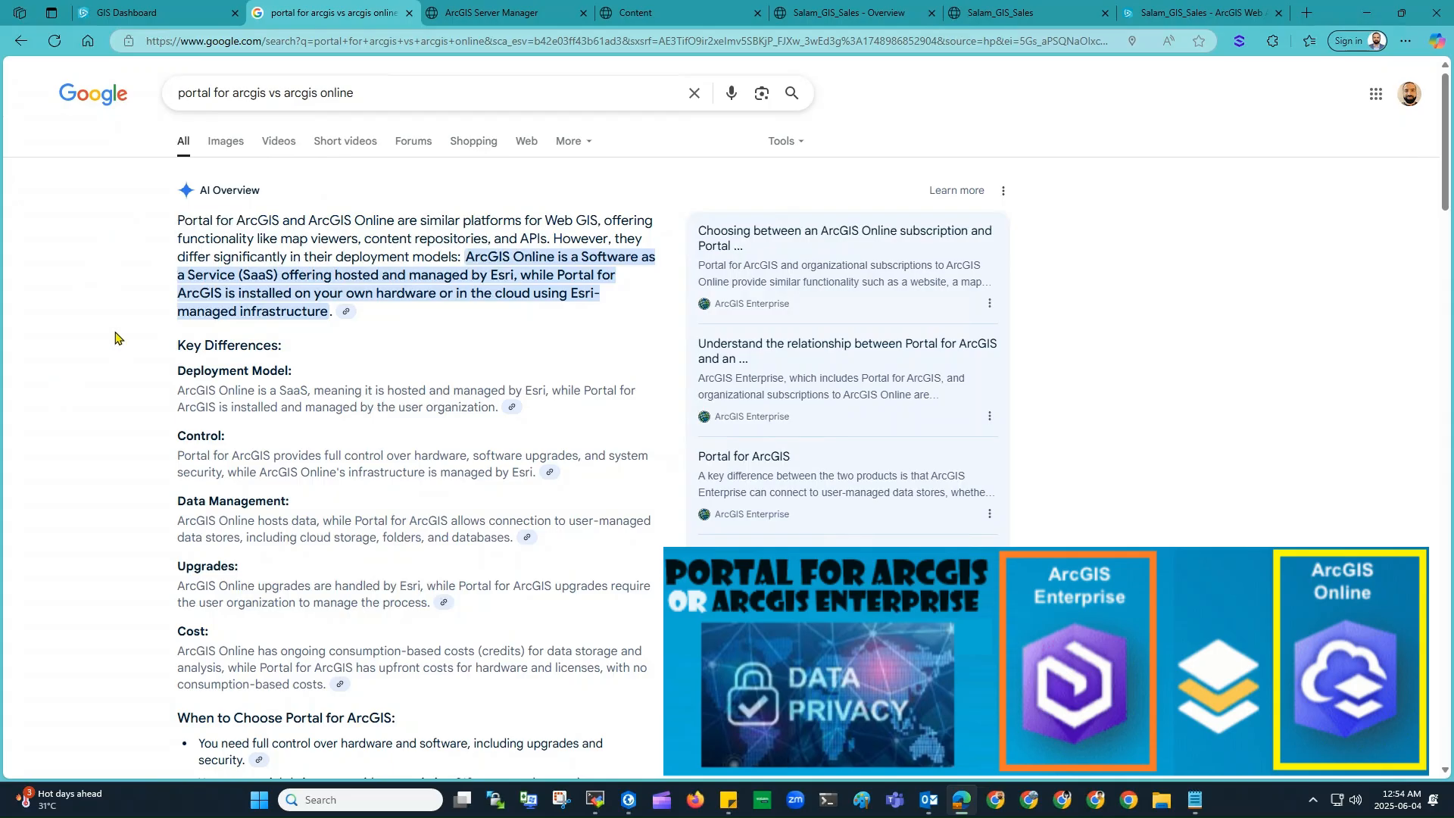
pyautogui.moveTo(309, 220); pyautogui.dragTo(396, 221)
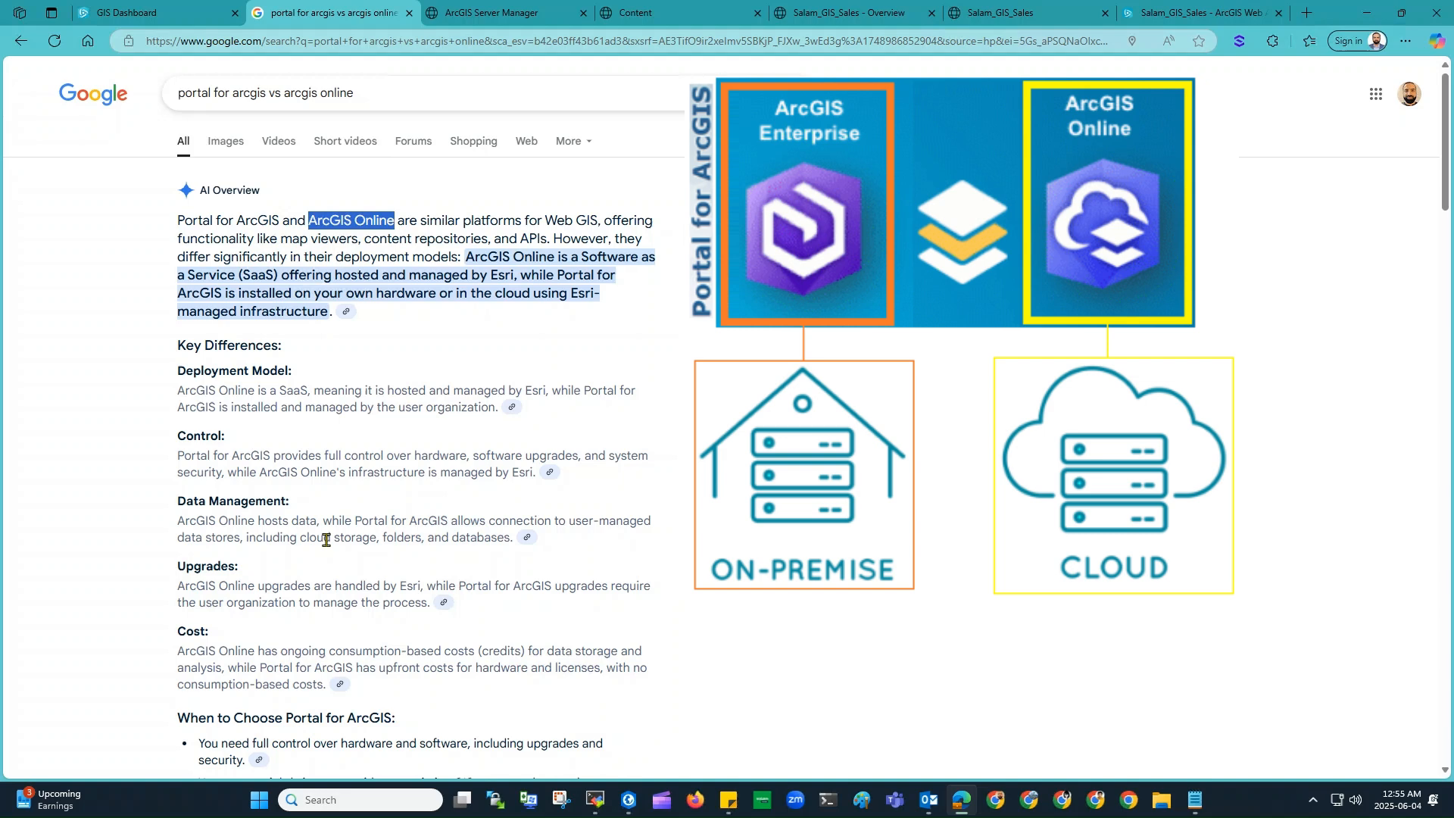
pyautogui.moveTo(177, 220); pyautogui.dragTo(278, 220)
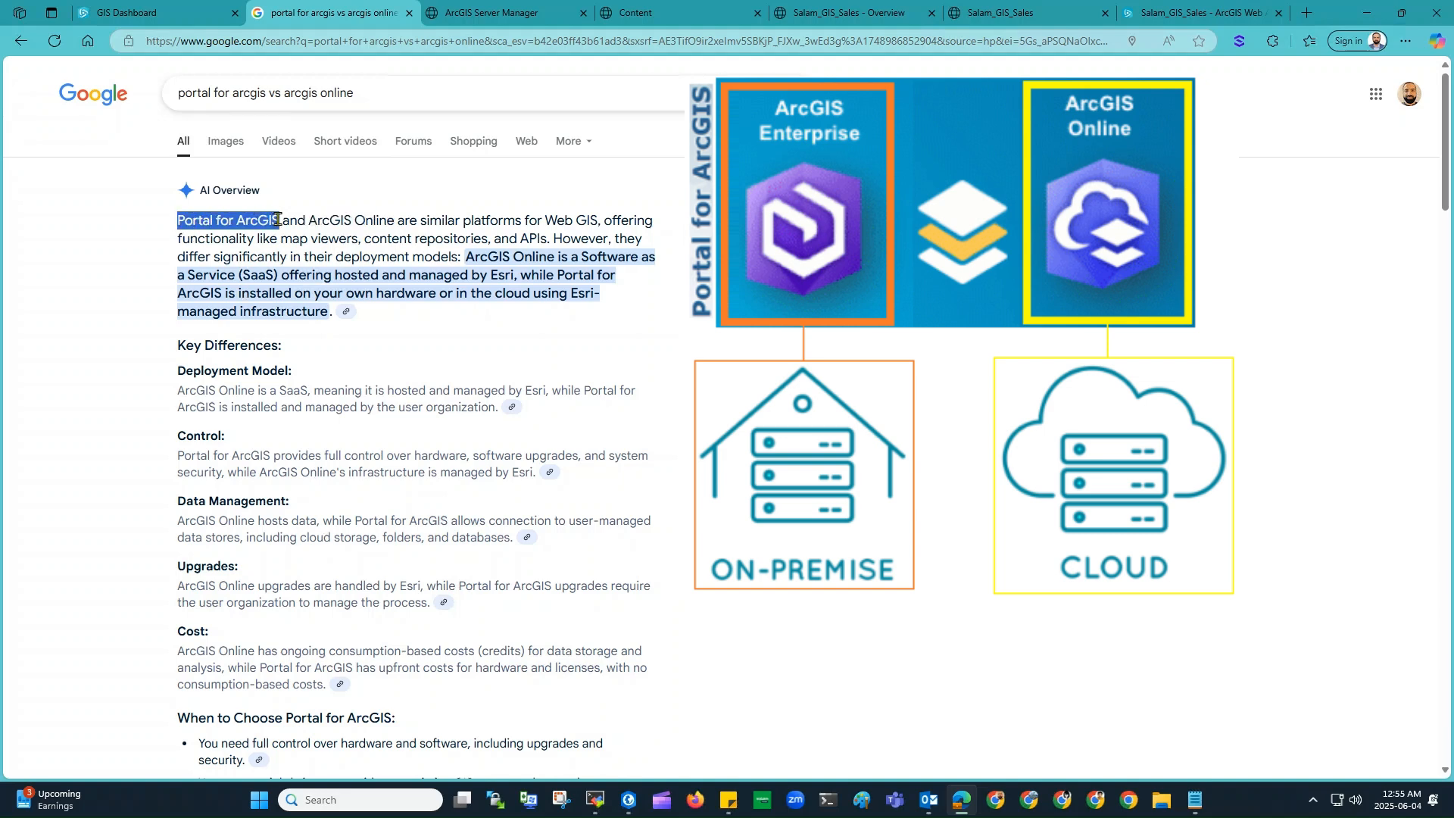
pyautogui.click(127, 268)
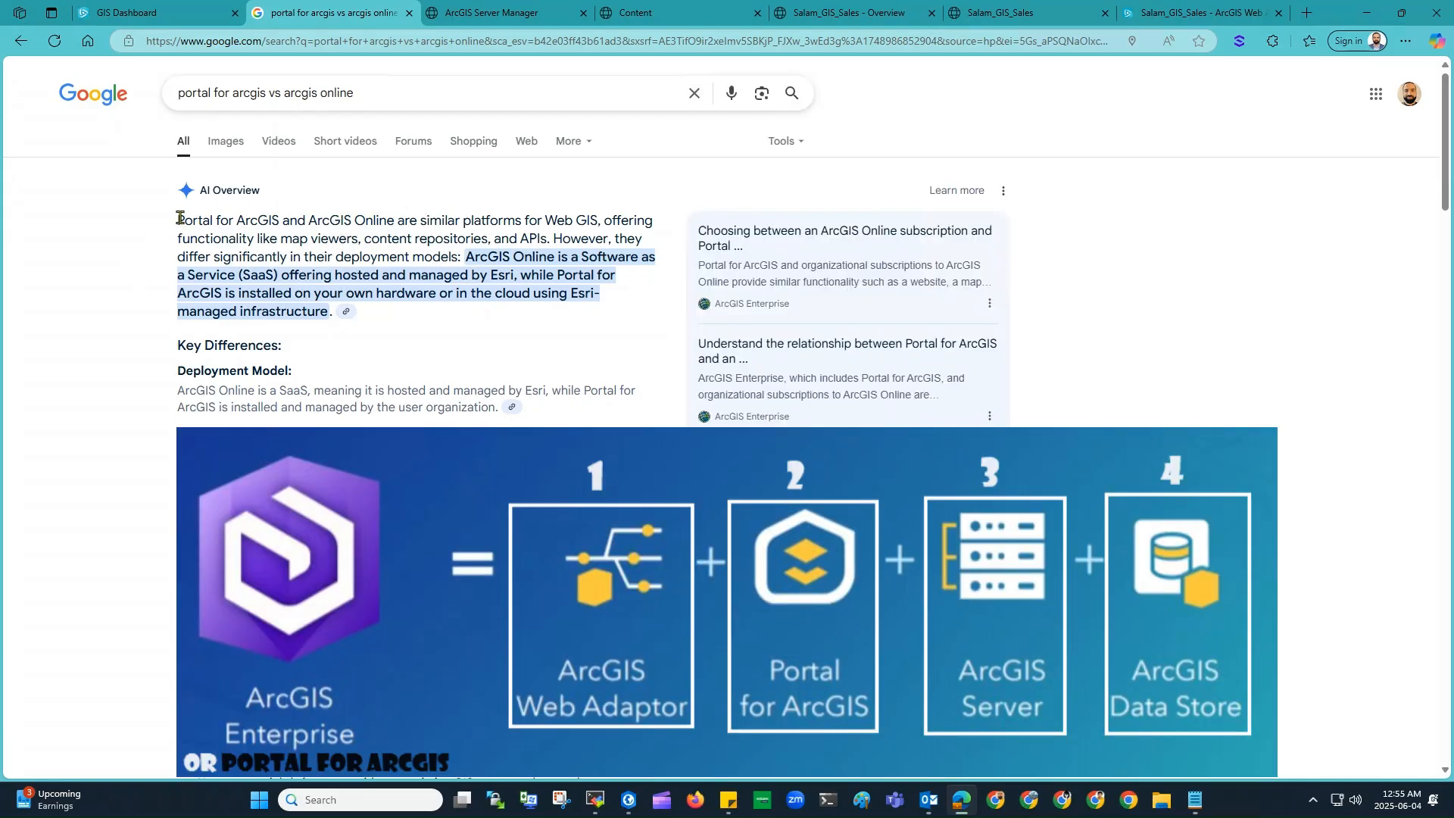
pyautogui.moveTo(178, 220); pyautogui.dragTo(279, 219)
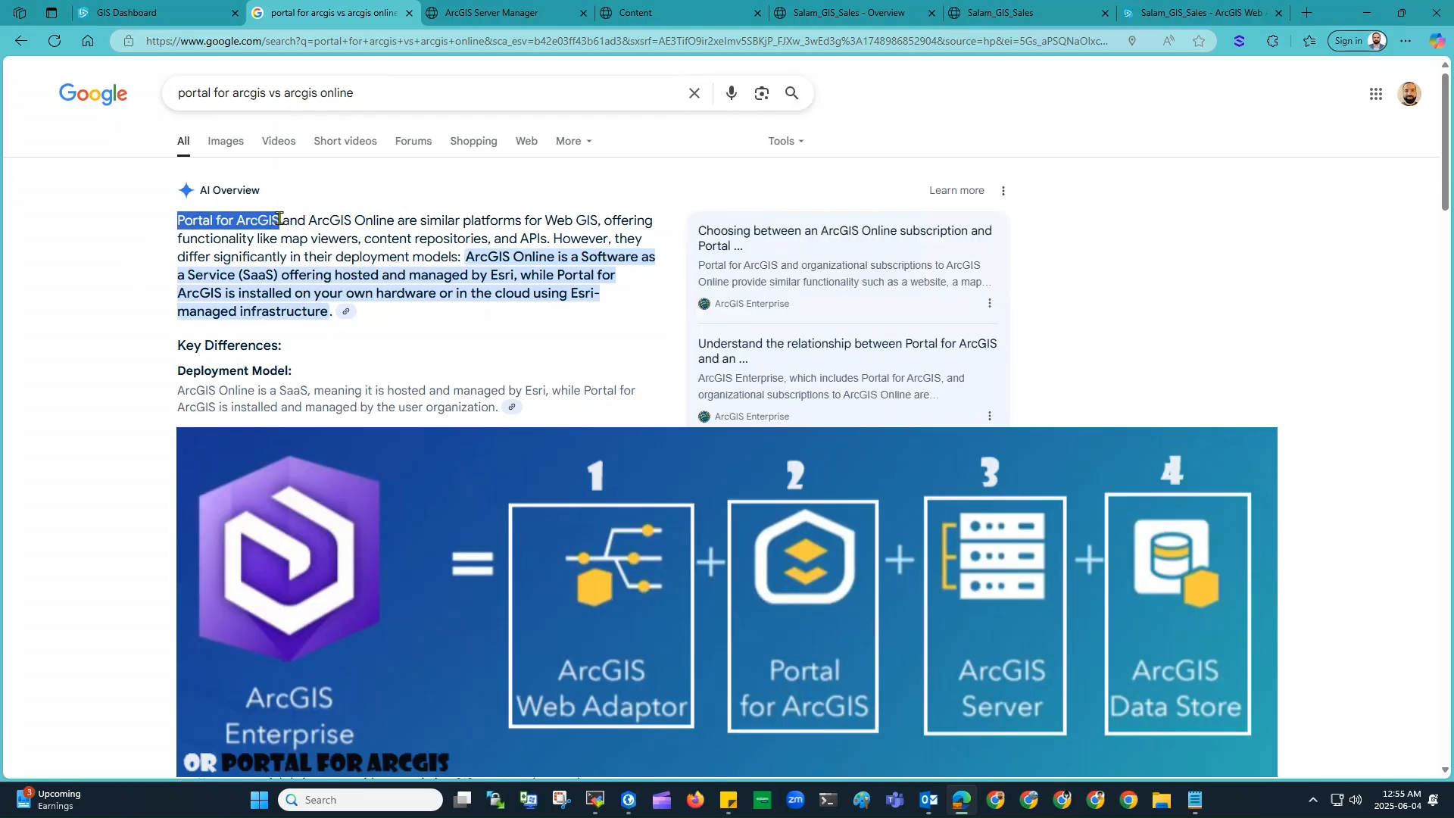
pyautogui.click(74, 281)
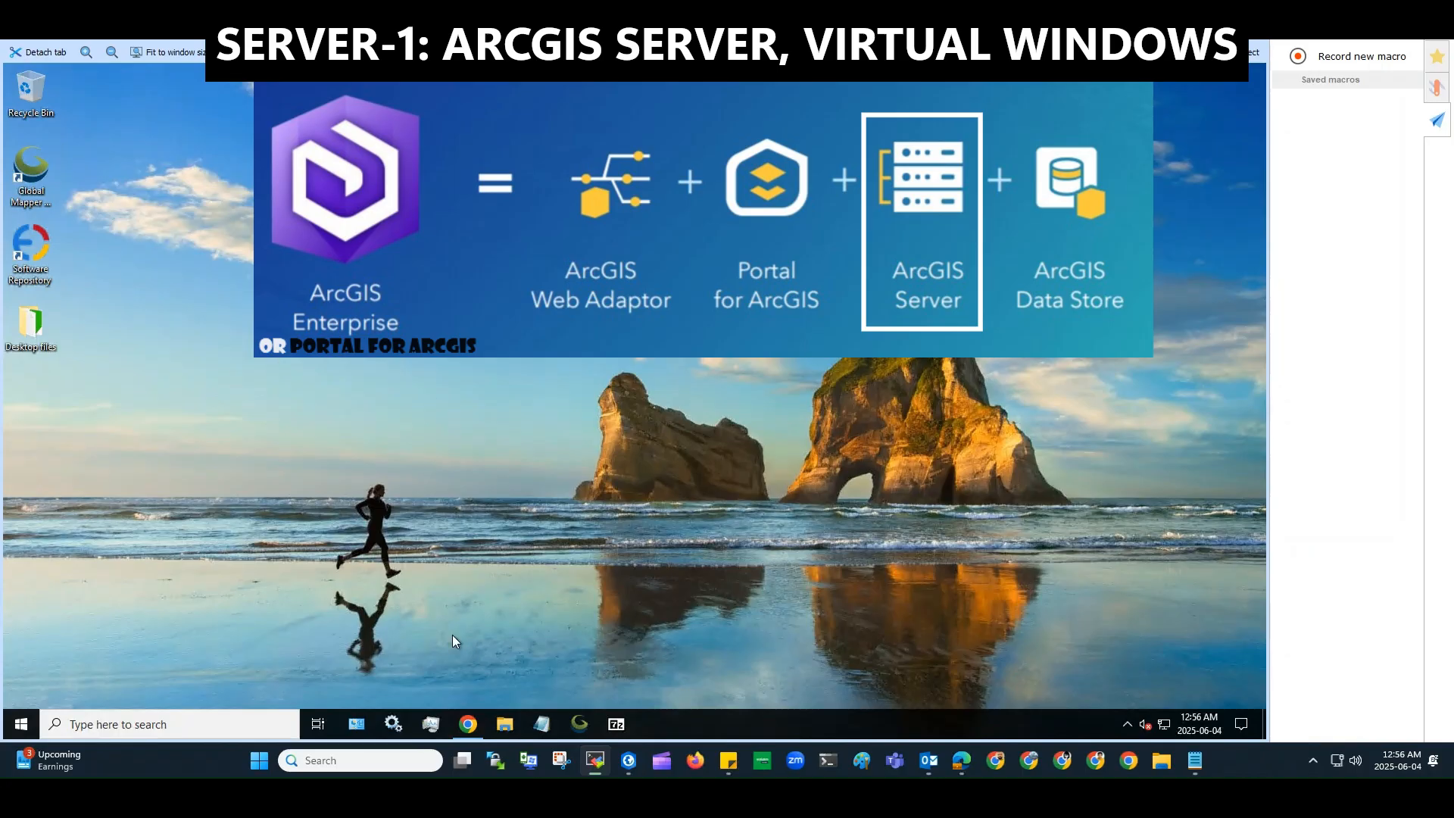
# Step: Open Chrome on the ArcGIS Server and portal server machines, and look through the portal's groups and content items
pyautogui.click(468, 724)
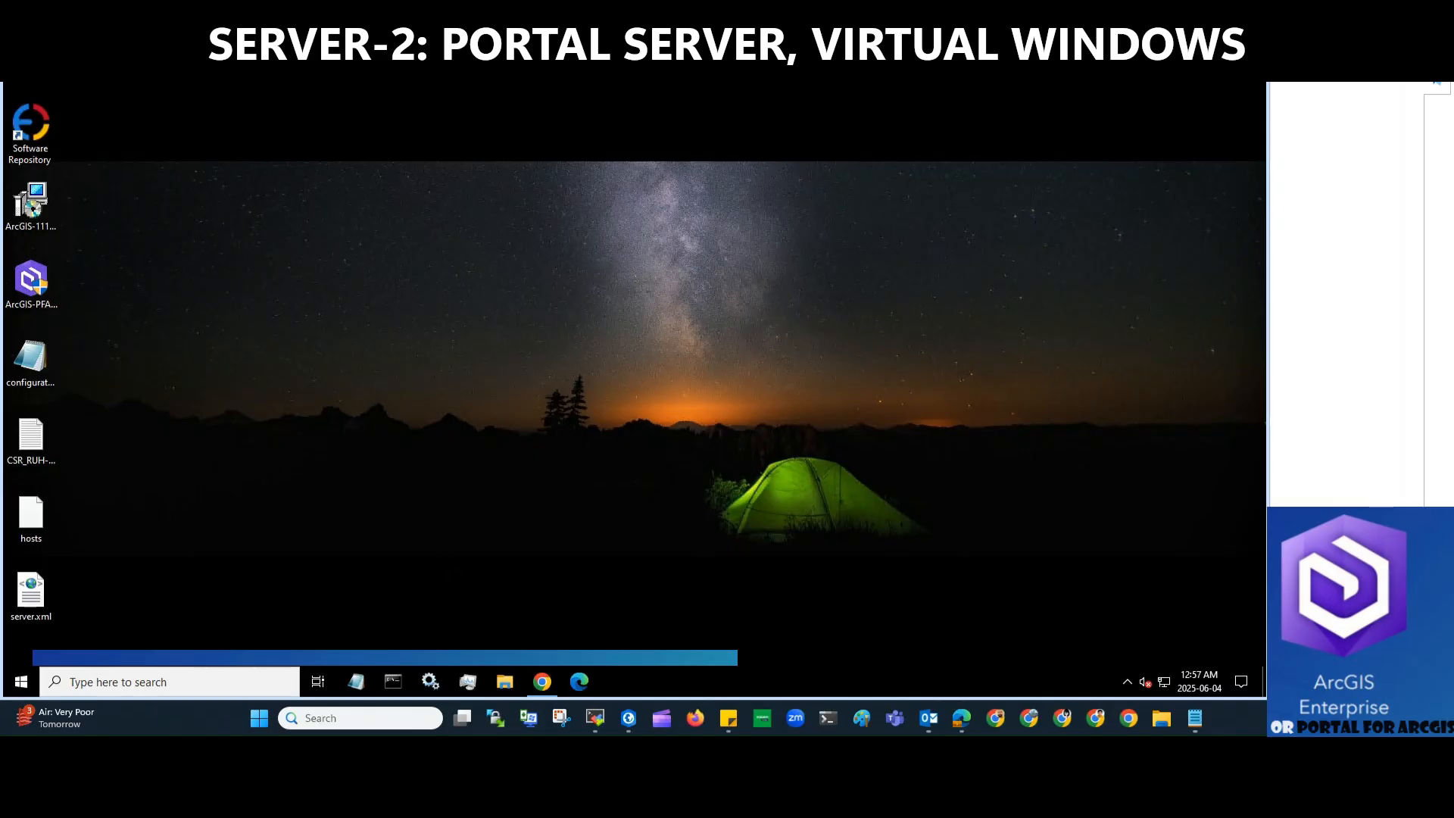
pyautogui.click(542, 680)
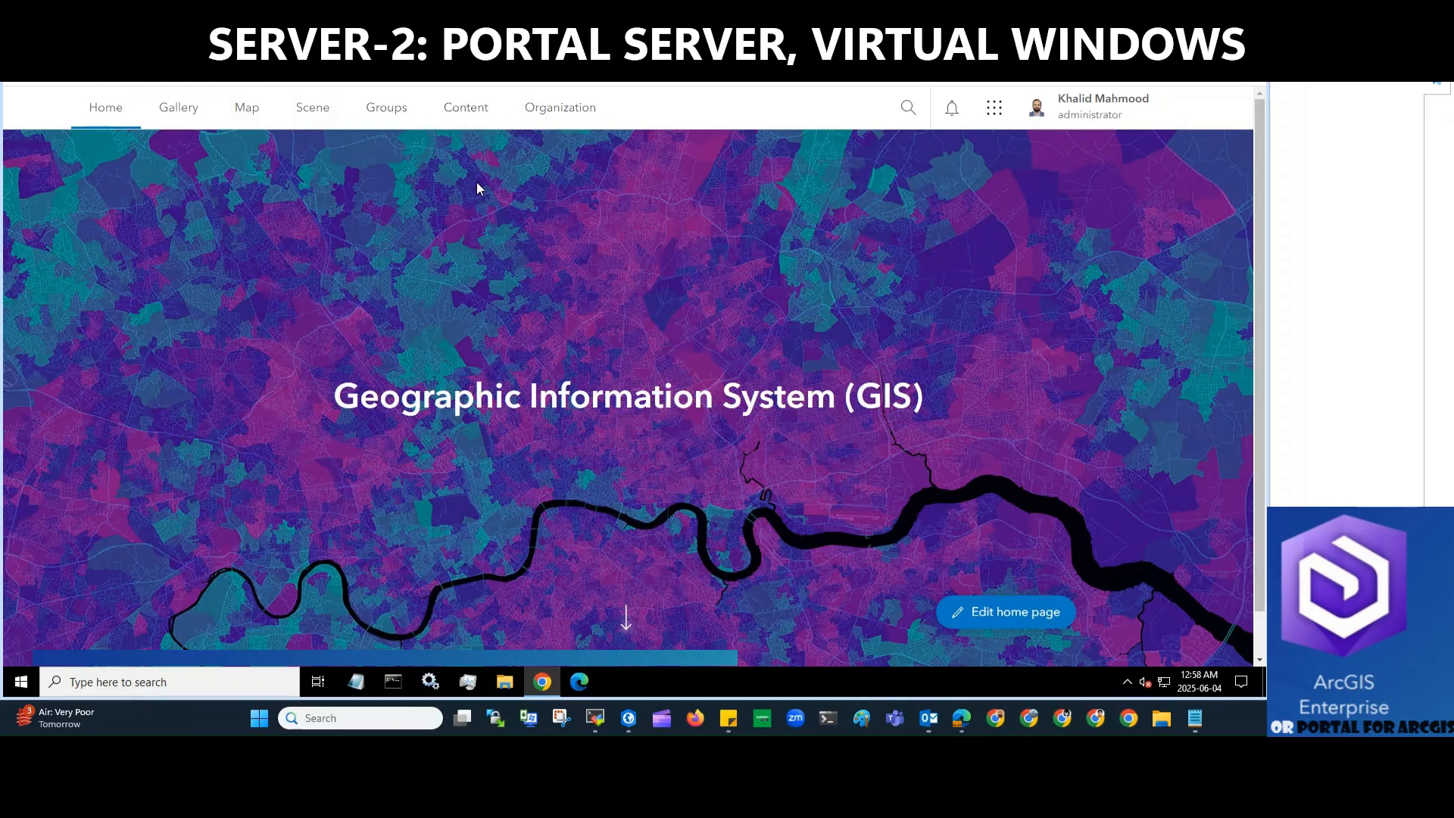
pyautogui.click(390, 112)
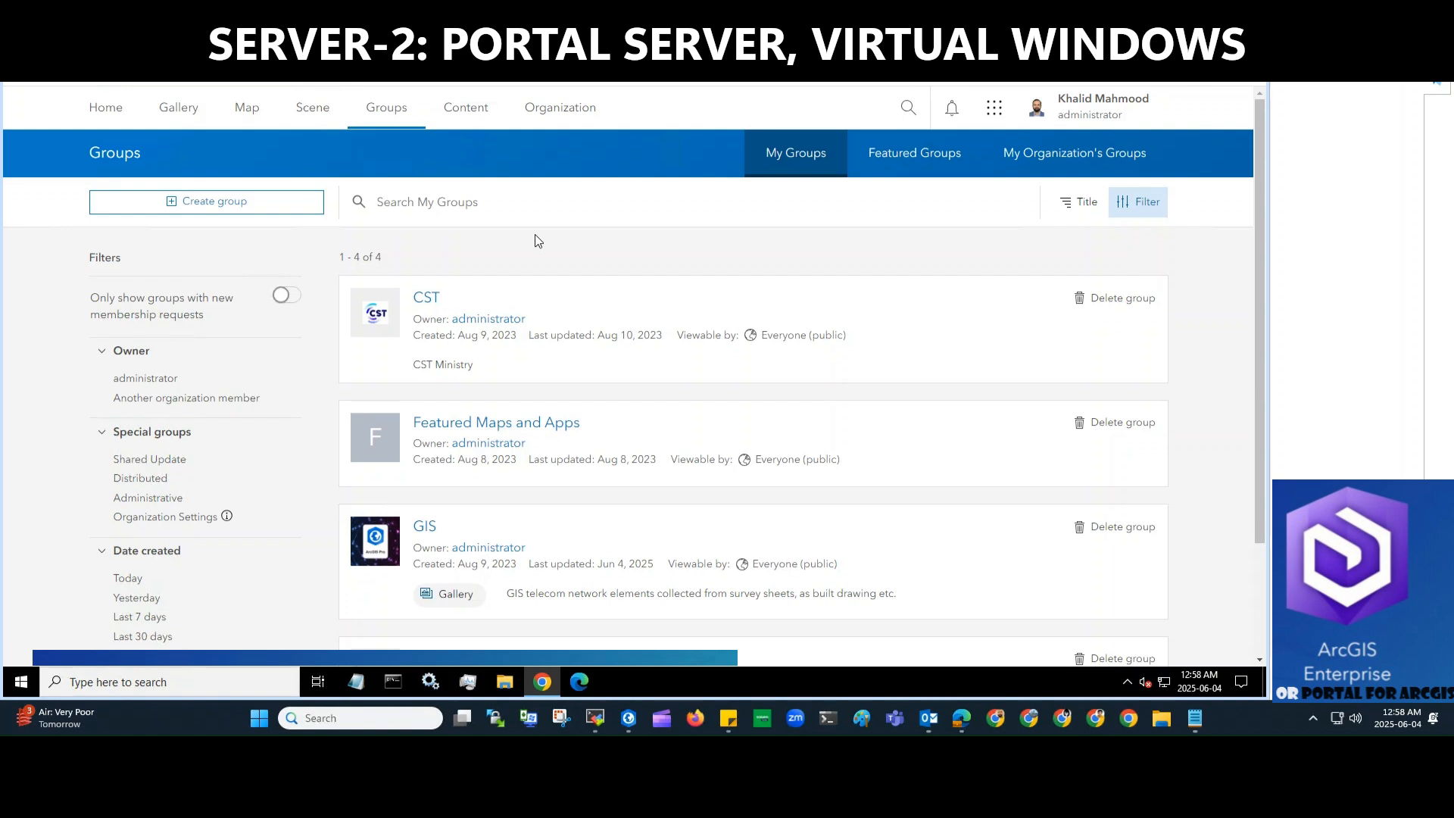
pyautogui.click(468, 109)
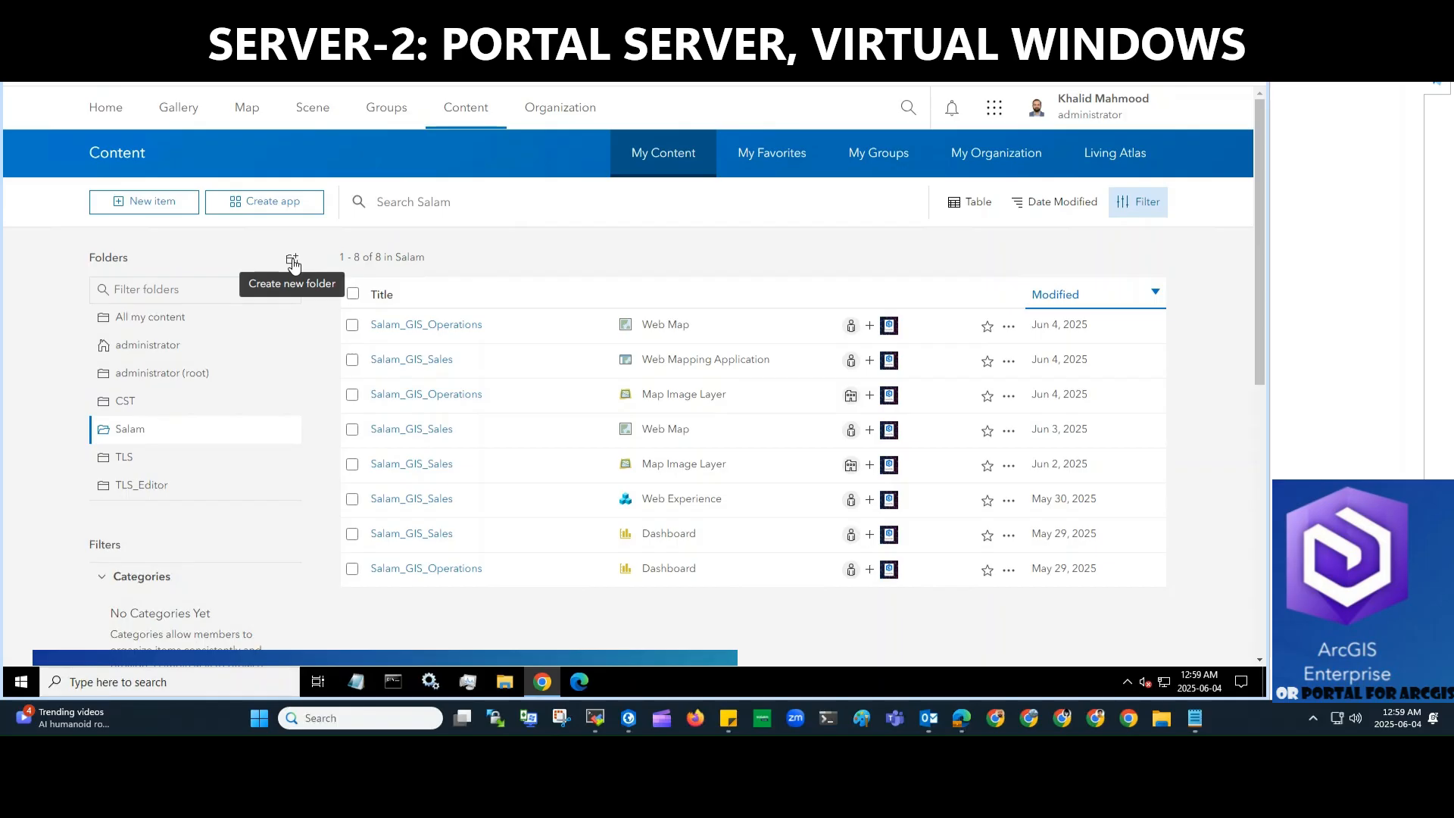
# Step: Examine the organization overview's total member allowance and the license totals for the Creator and Viewer user types
pyautogui.click(553, 107)
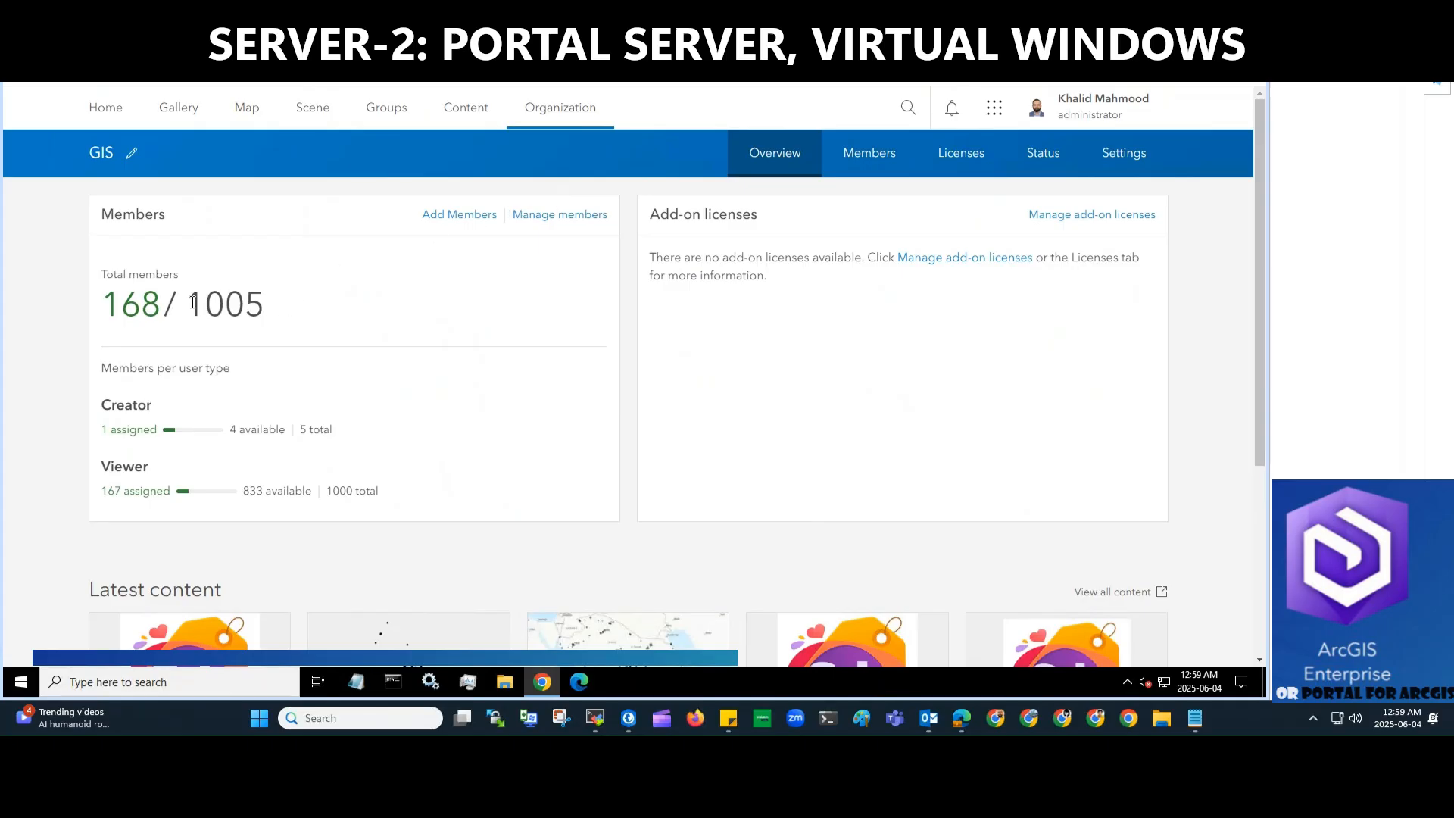
pyautogui.moveTo(188, 302); pyautogui.dragTo(295, 311)
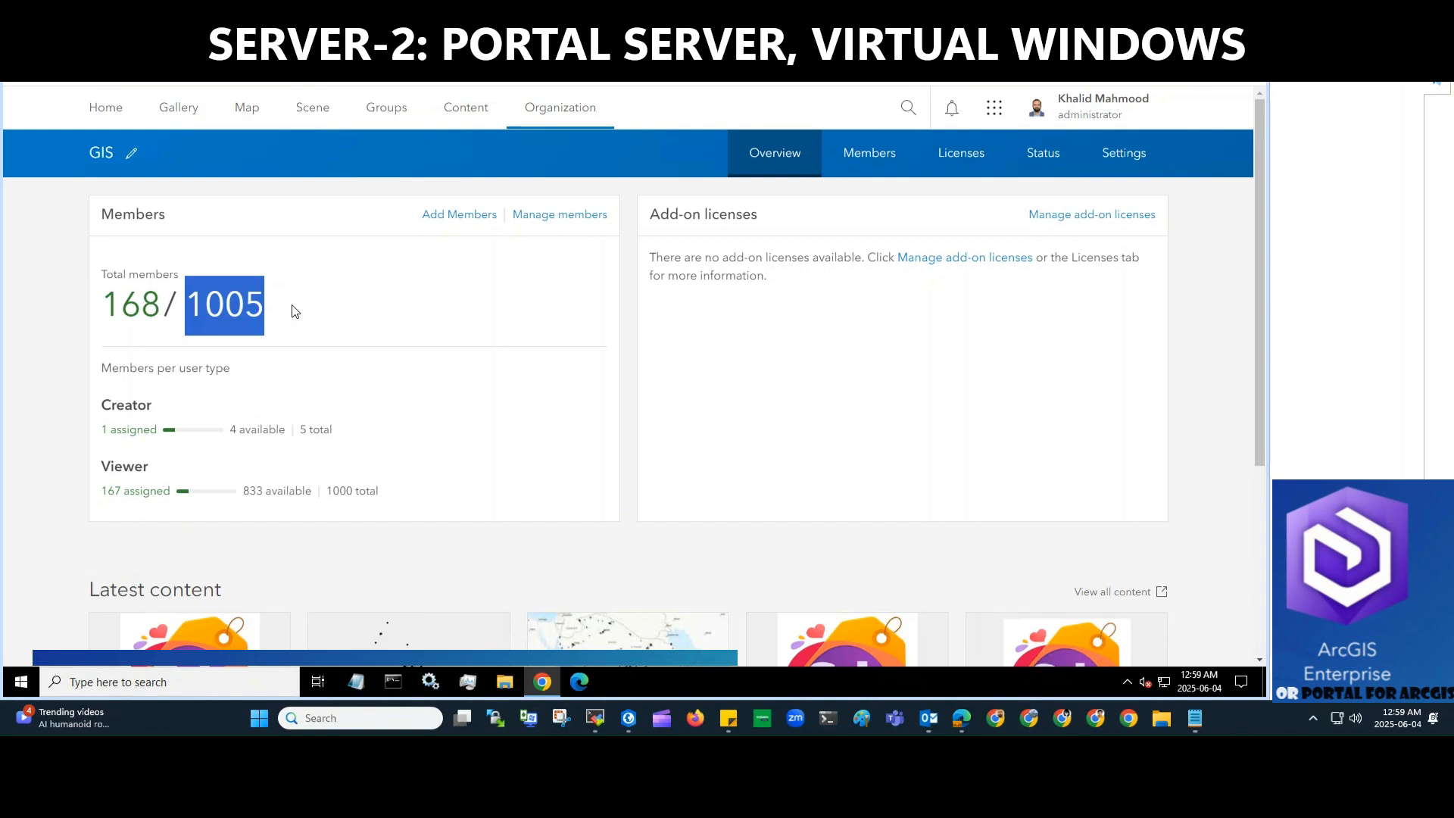
pyautogui.click(274, 317)
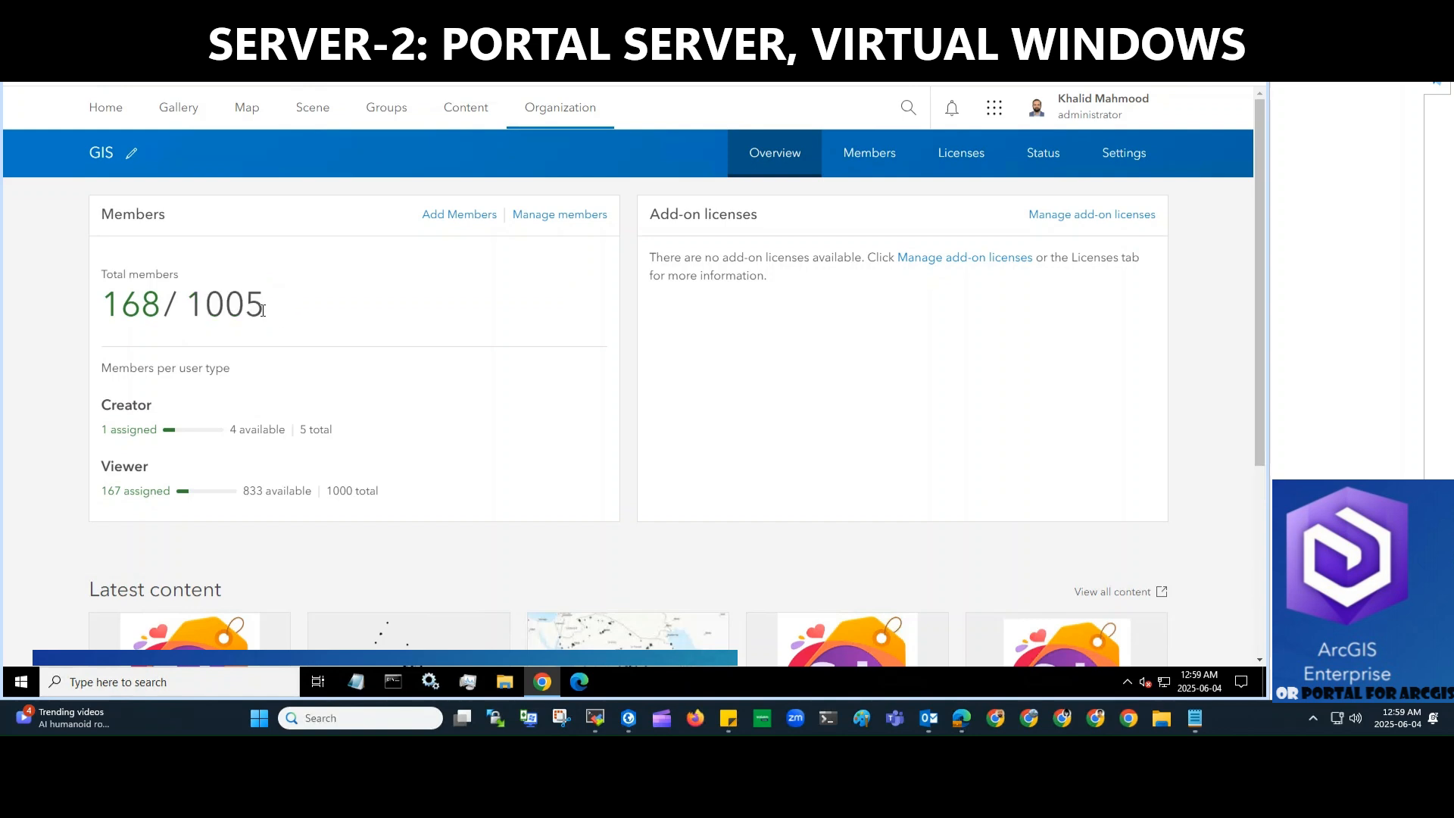
pyautogui.moveTo(300, 429); pyautogui.dragTo(346, 435)
pyautogui.moveTo(327, 491); pyautogui.dragTo(376, 490)
pyautogui.click(423, 475)
# Step: Review the methods for adding members, select existing Active Directory or LDAP users, and cancel without adding anyone
pyautogui.click(459, 216)
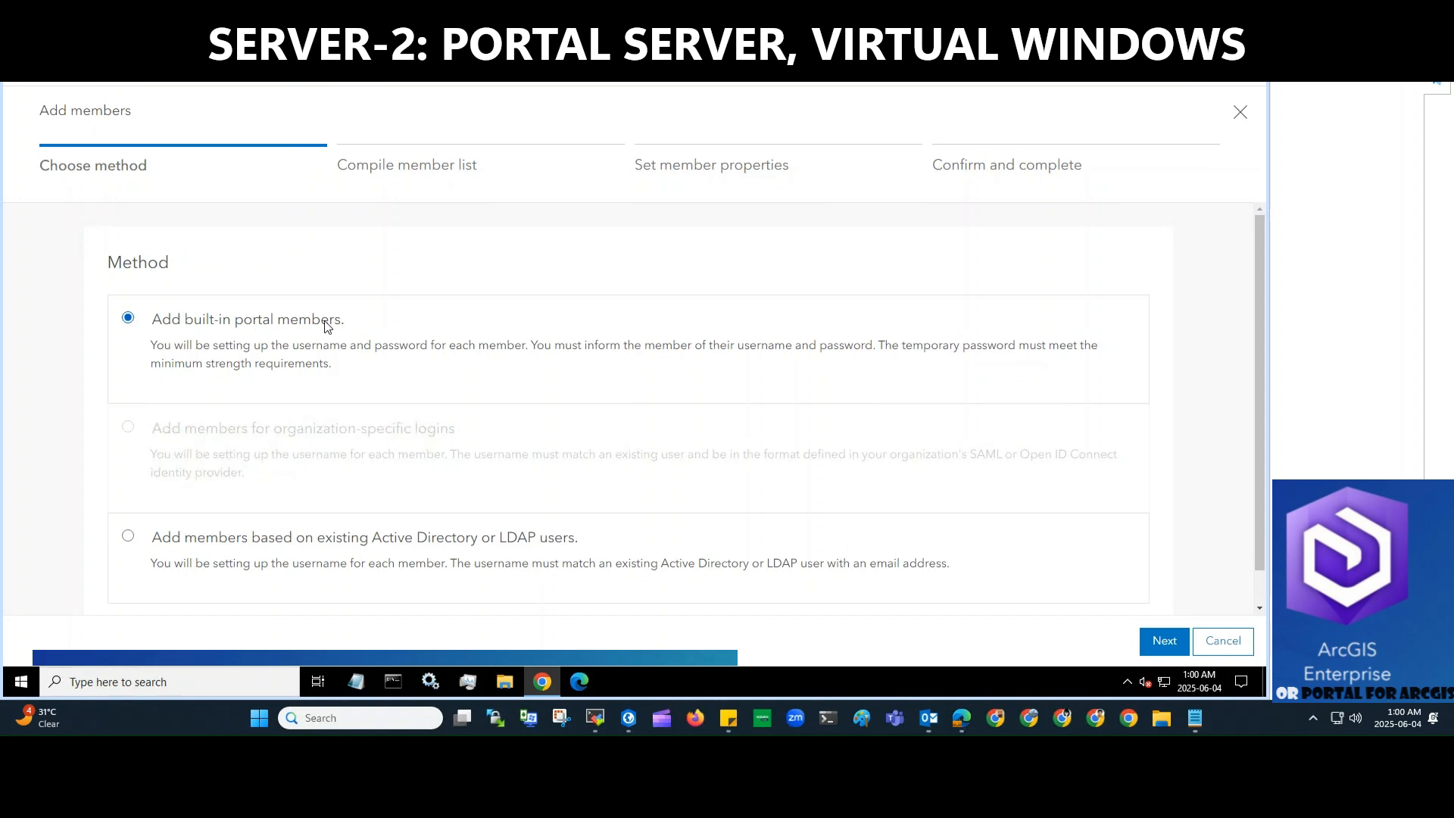
pyautogui.click(128, 537)
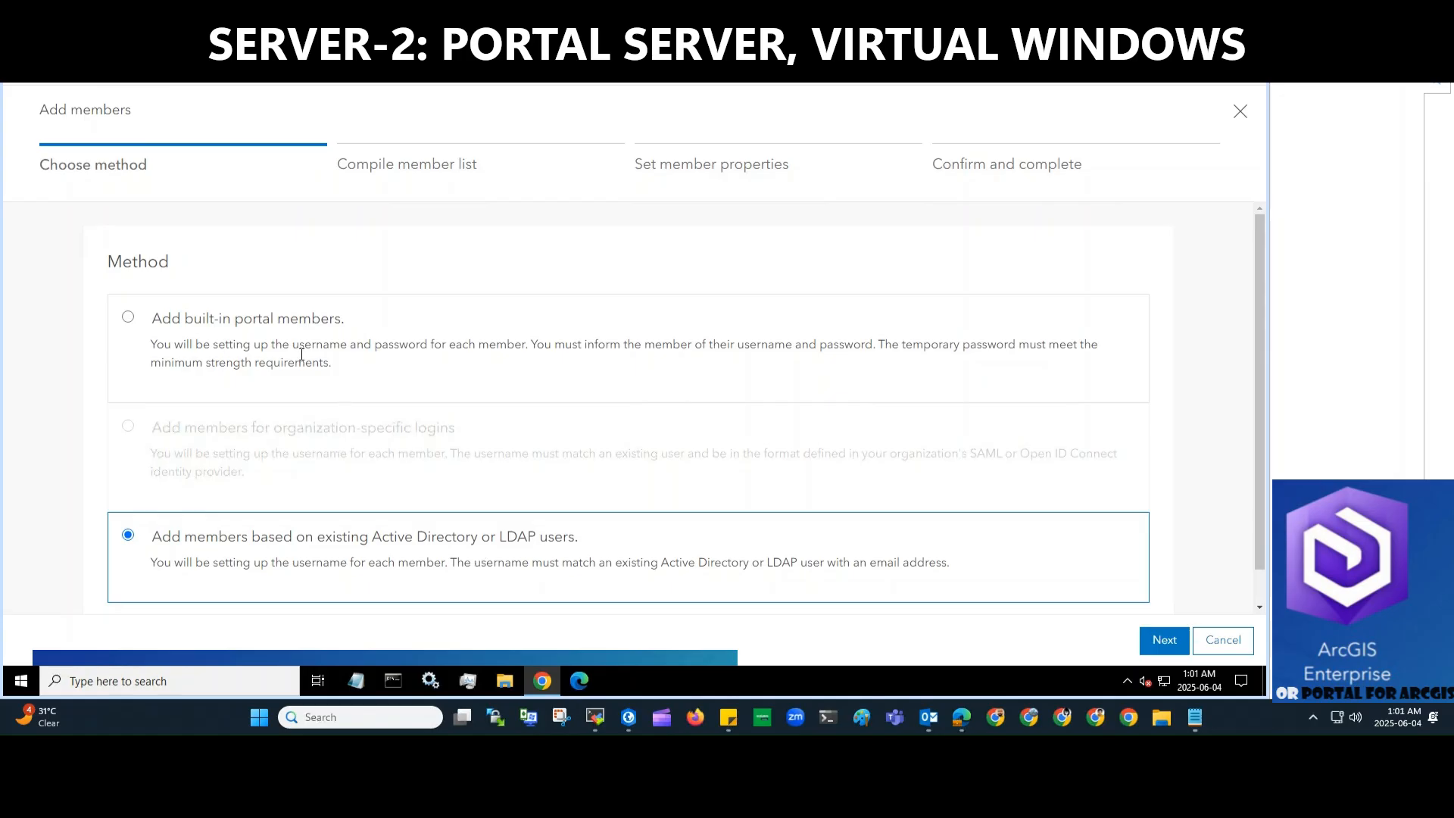
pyautogui.click(1225, 642)
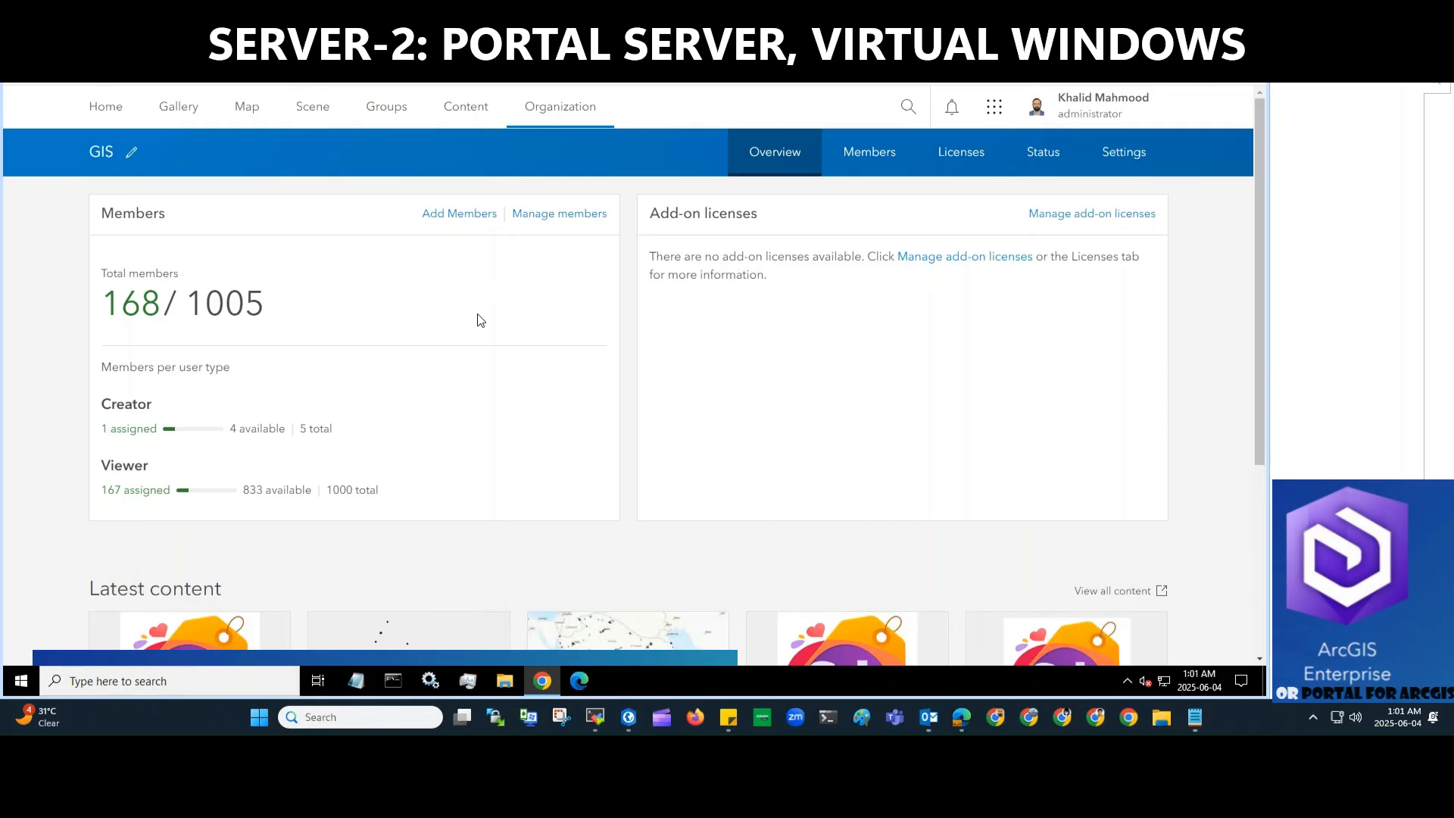
# Step: Compare the Creator and Viewer user types listed under members per user type
pyautogui.doubleClick(104, 464)
pyautogui.click(107, 404)
pyautogui.doubleClick(107, 404)
pyautogui.doubleClick(106, 465)
pyautogui.click(449, 405)
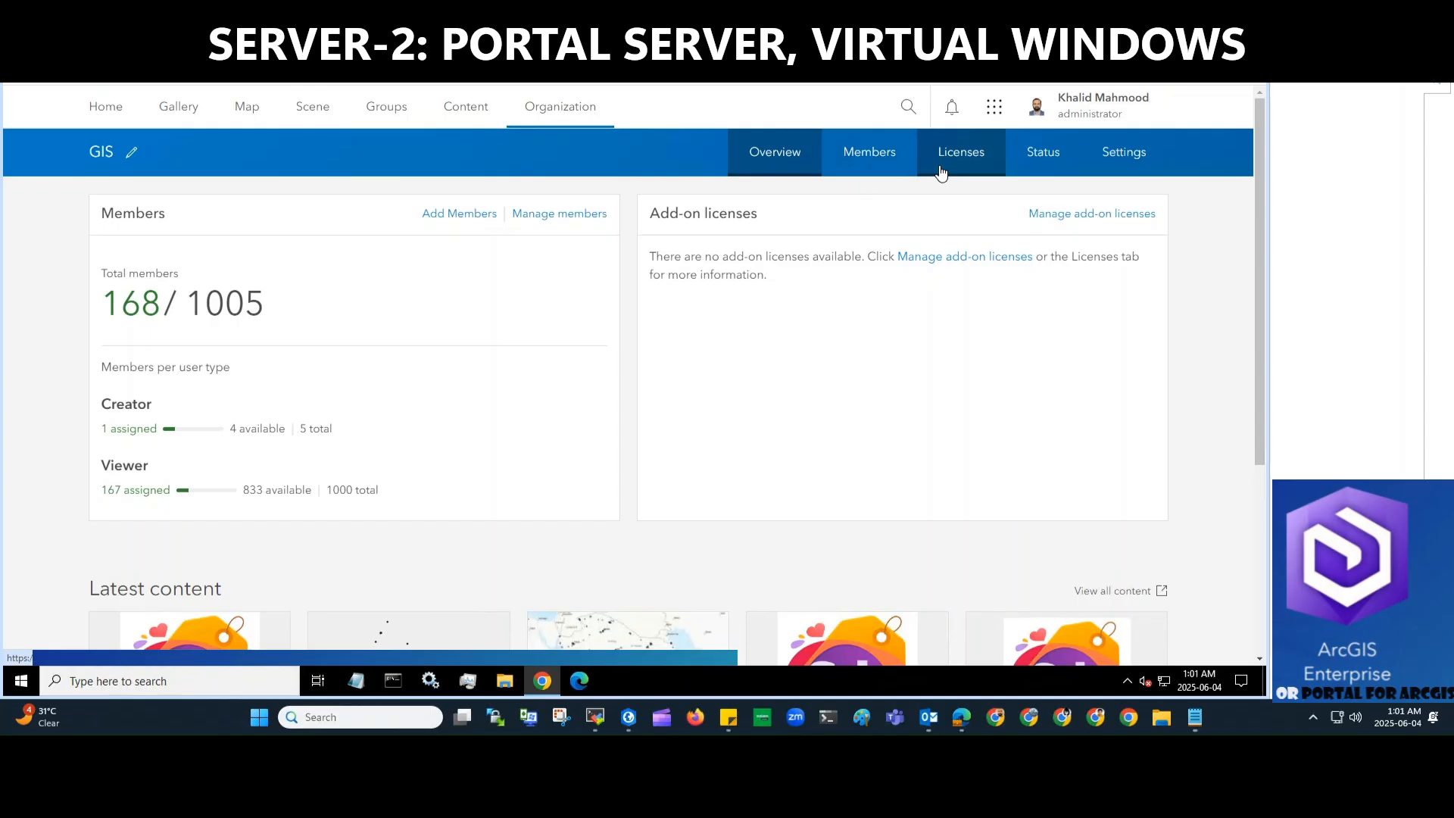
# Step: Inspect the organization's General and Home page settings, view the portal home page, and return to the organization settings
pyautogui.click(1126, 156)
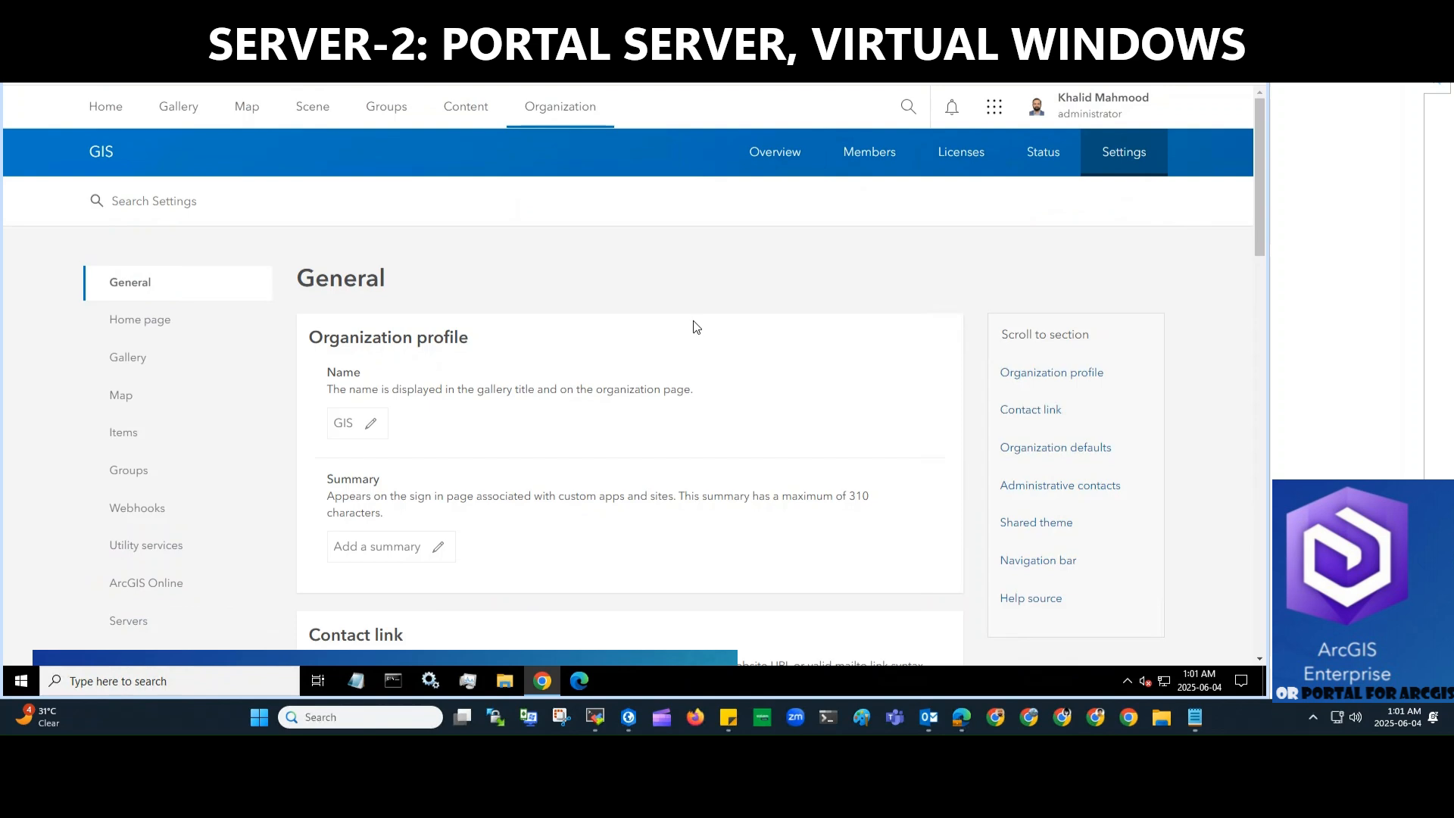
pyautogui.click(141, 321)
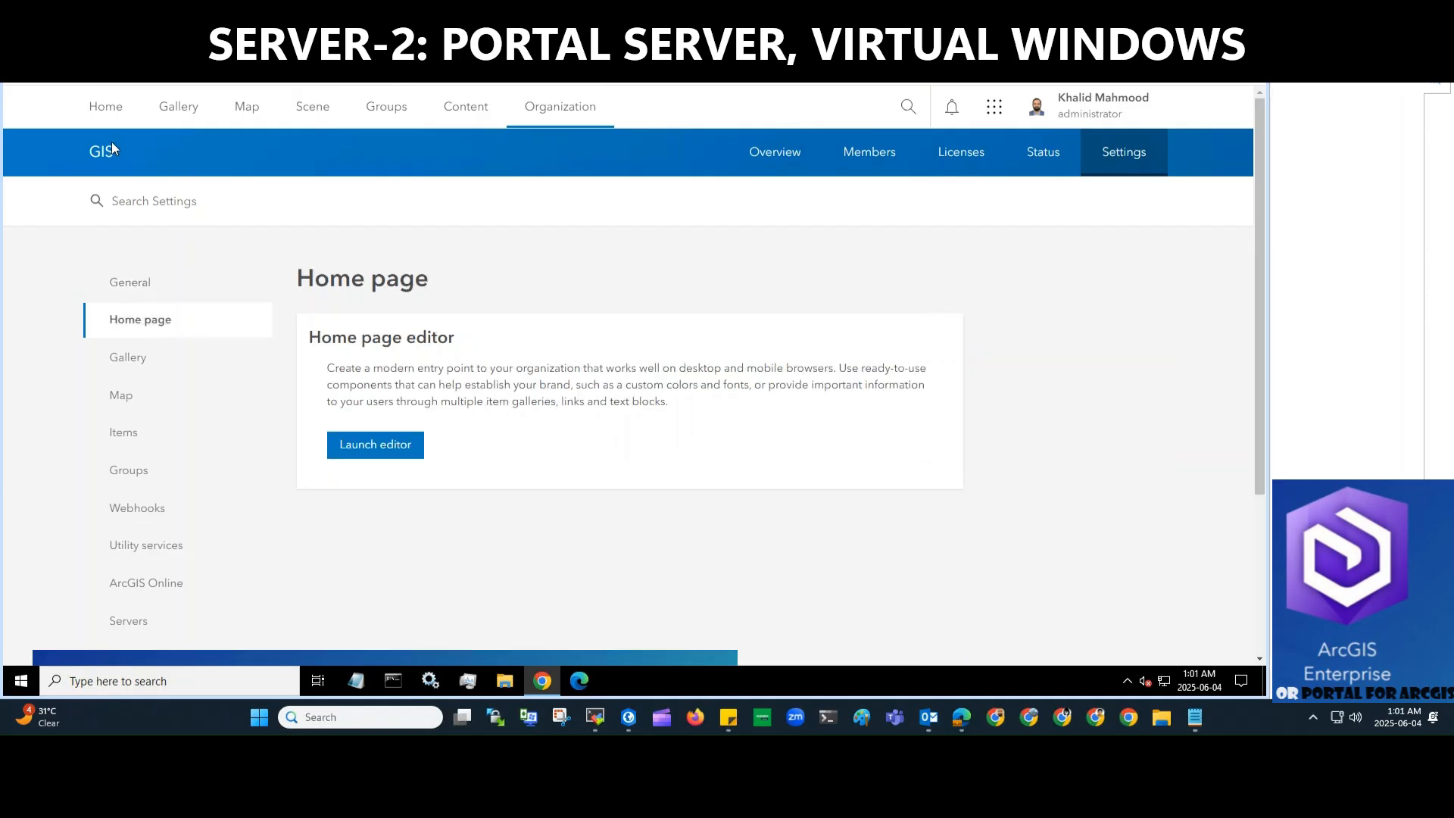
pyautogui.click(106, 114)
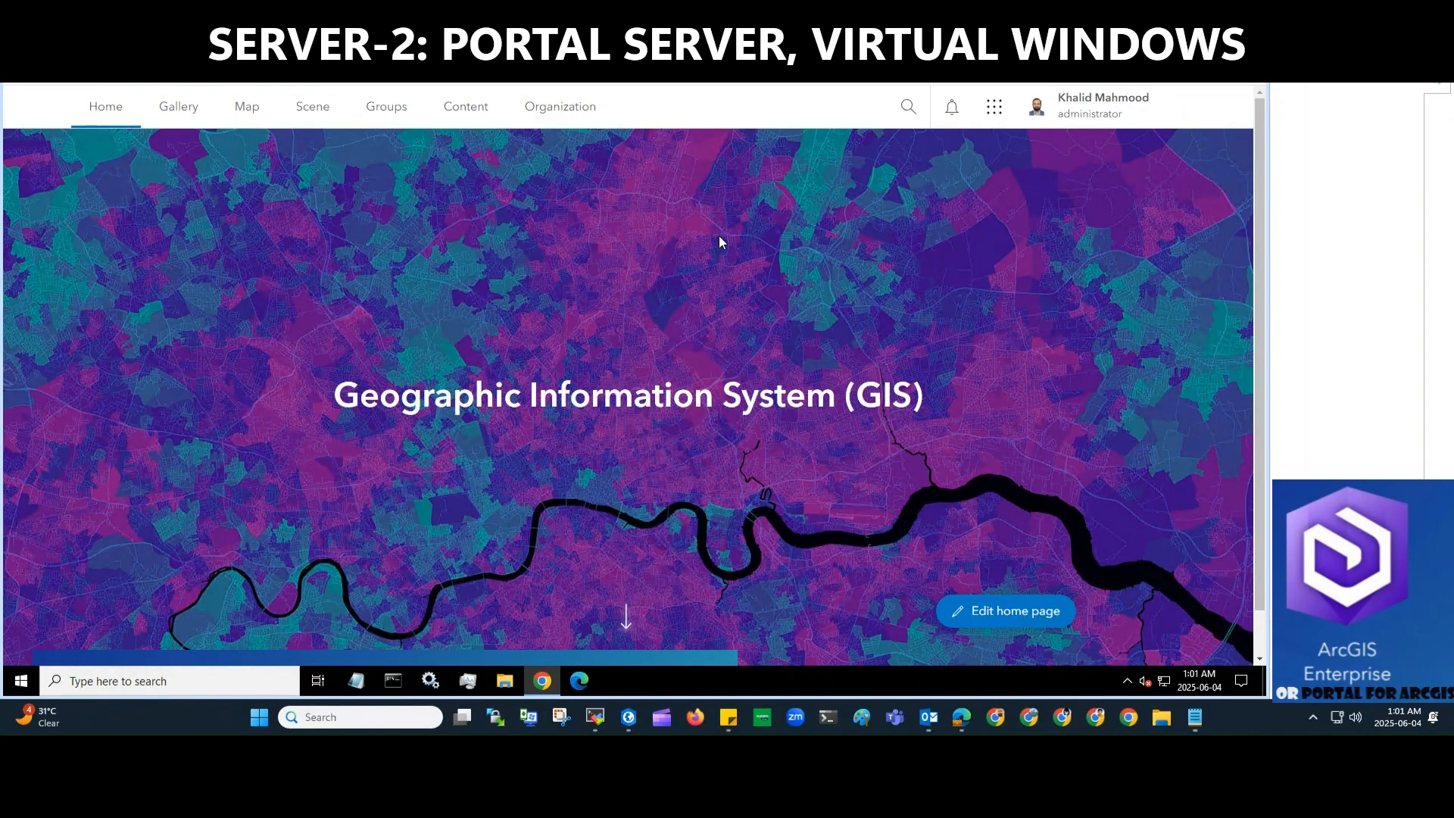
pyautogui.click(567, 122)
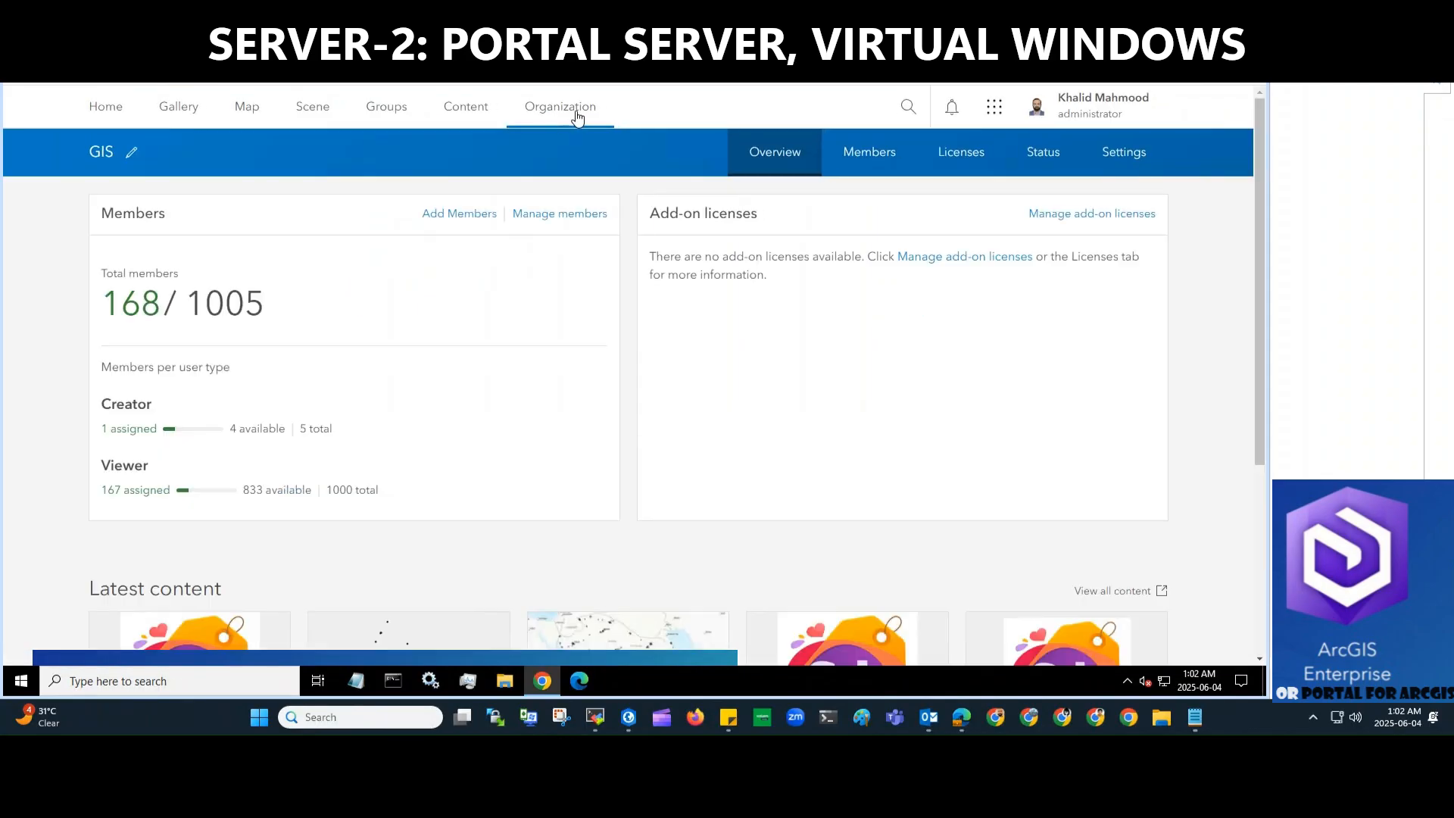
pyautogui.click(1125, 155)
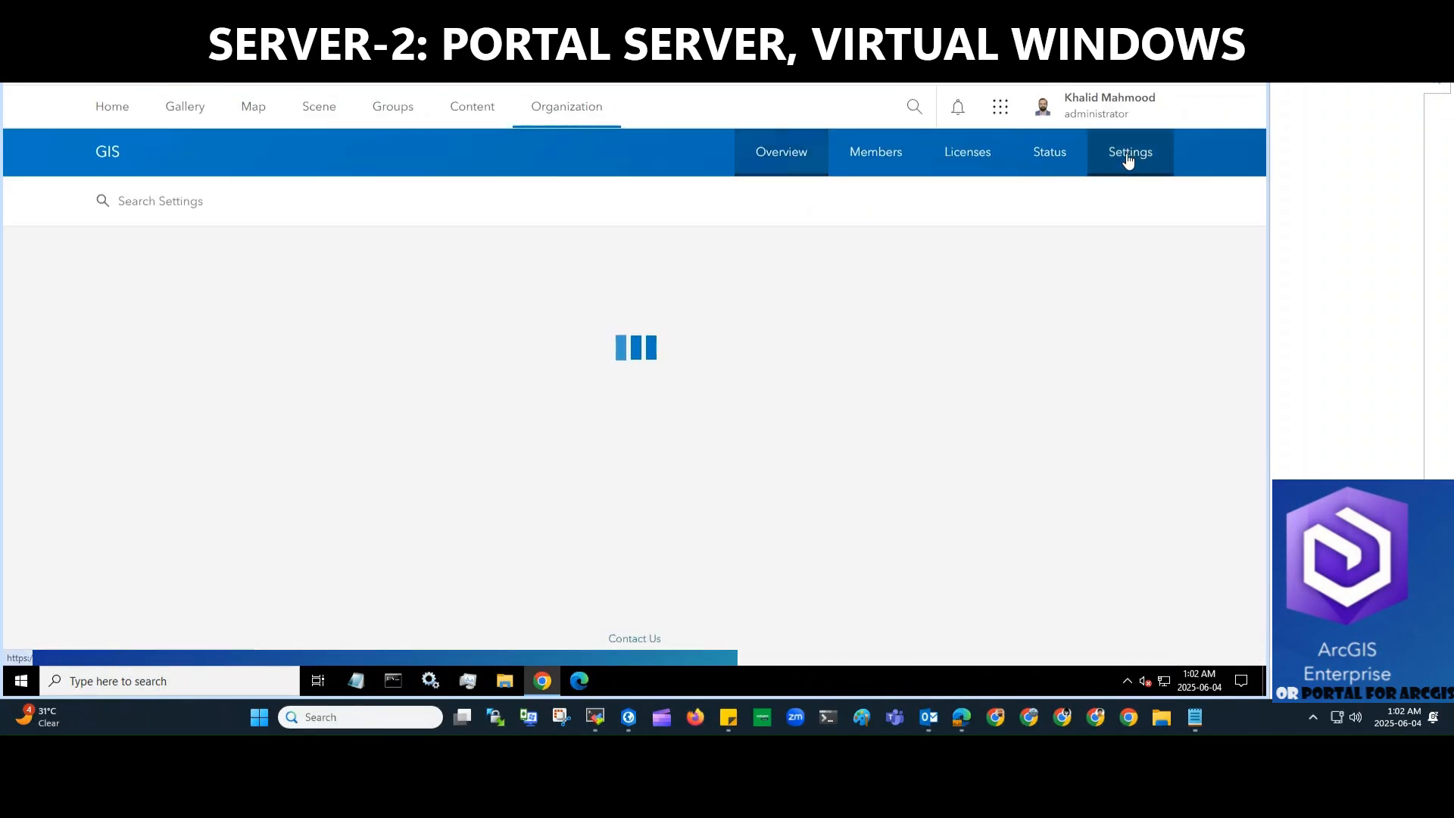
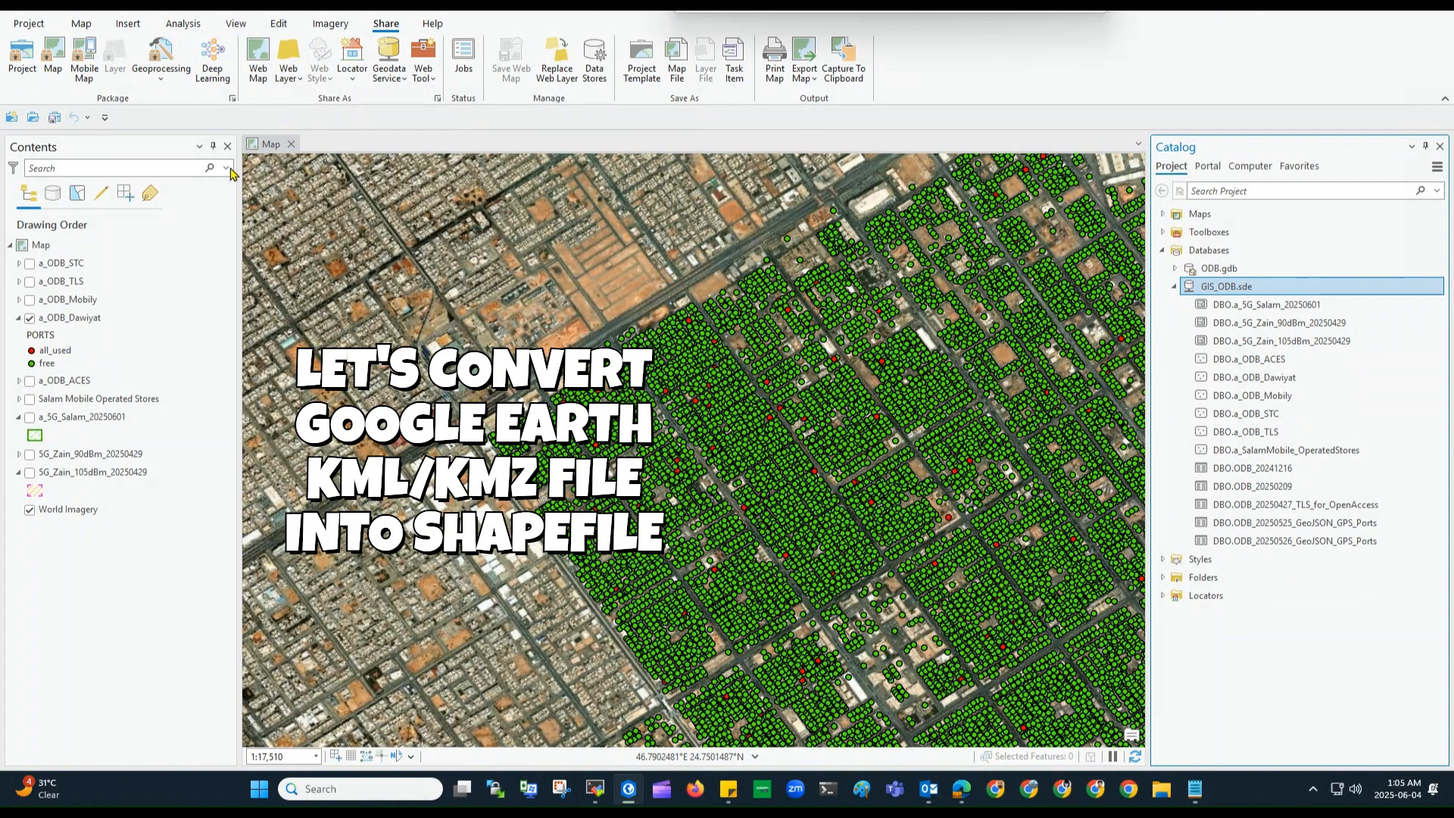
# Step: Search the geoprocessing tools for "kml to layer" and open the KML To Layer conversion tool
pyautogui.click(184, 25)
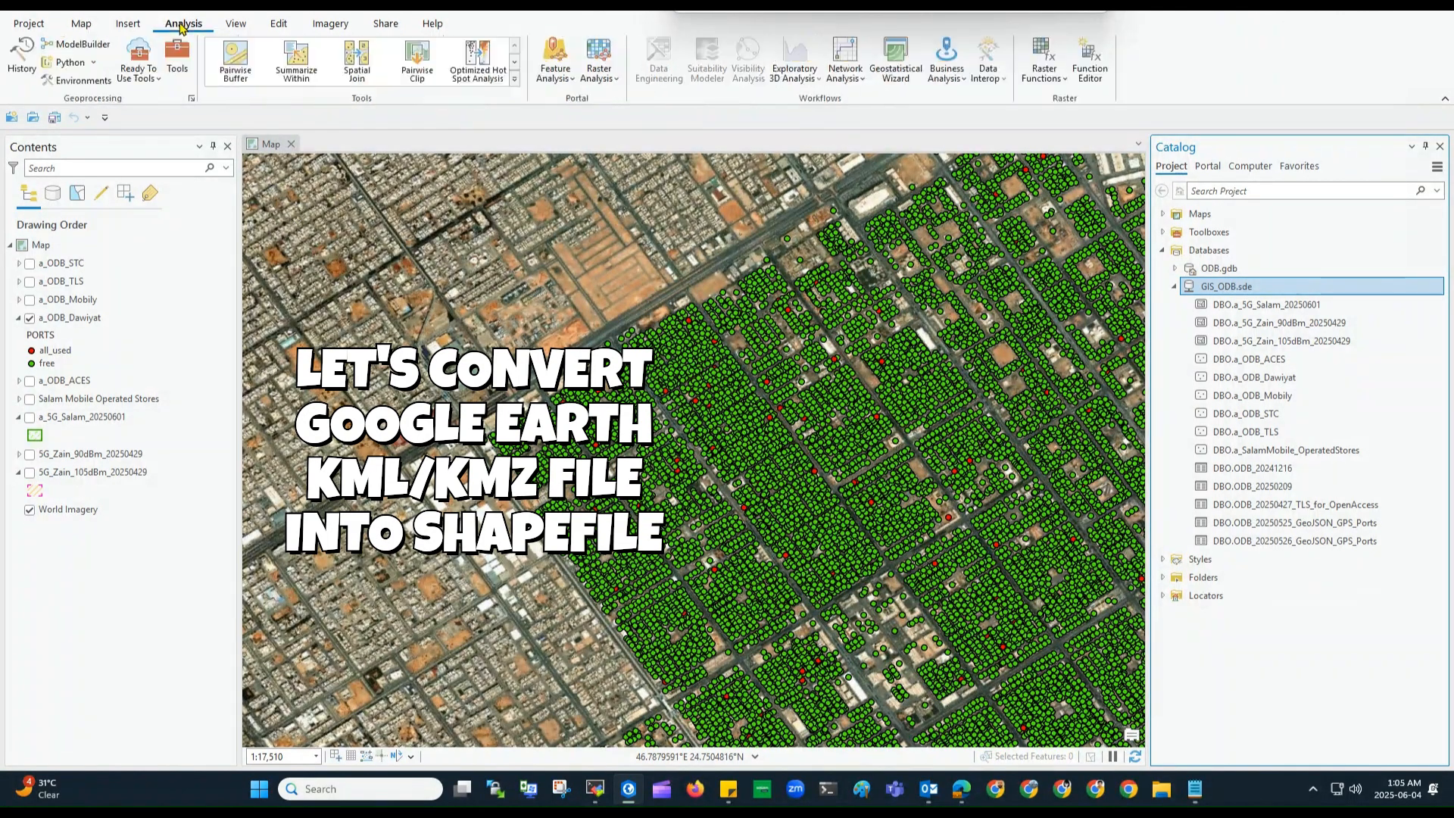
pyautogui.click(179, 67)
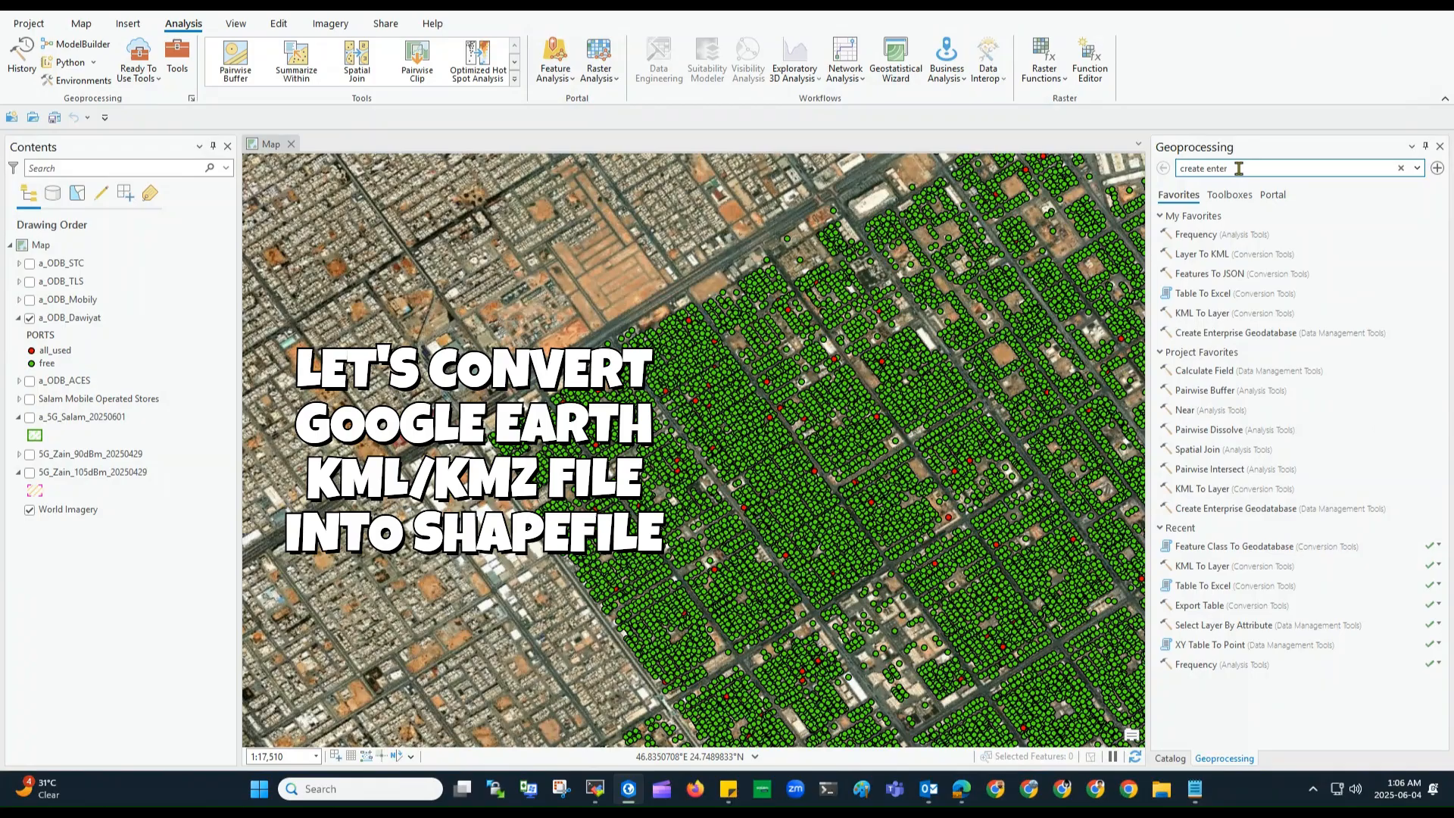
pyautogui.moveTo(1241, 168); pyautogui.dragTo(1175, 175)
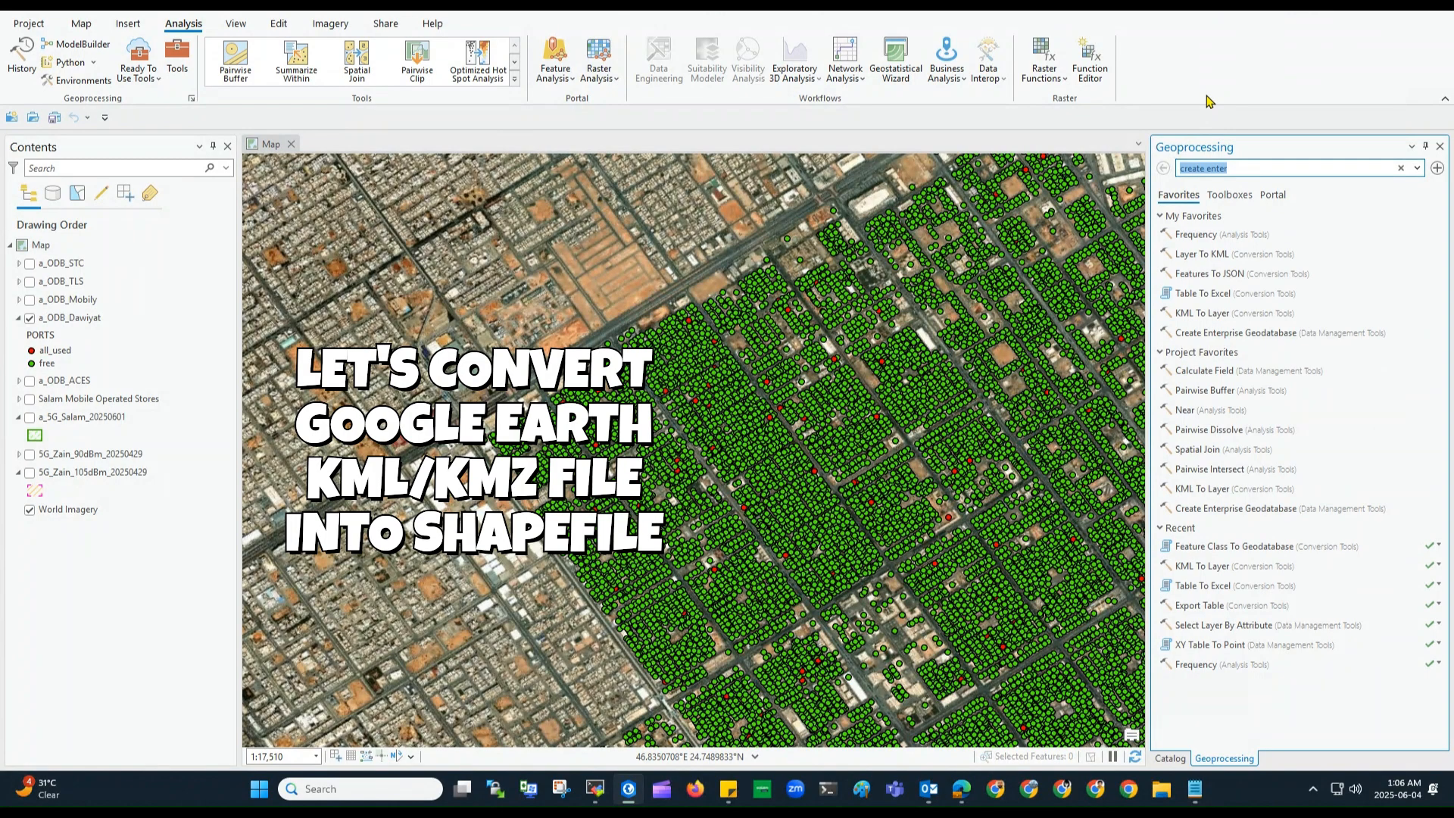
pyautogui.write('k')
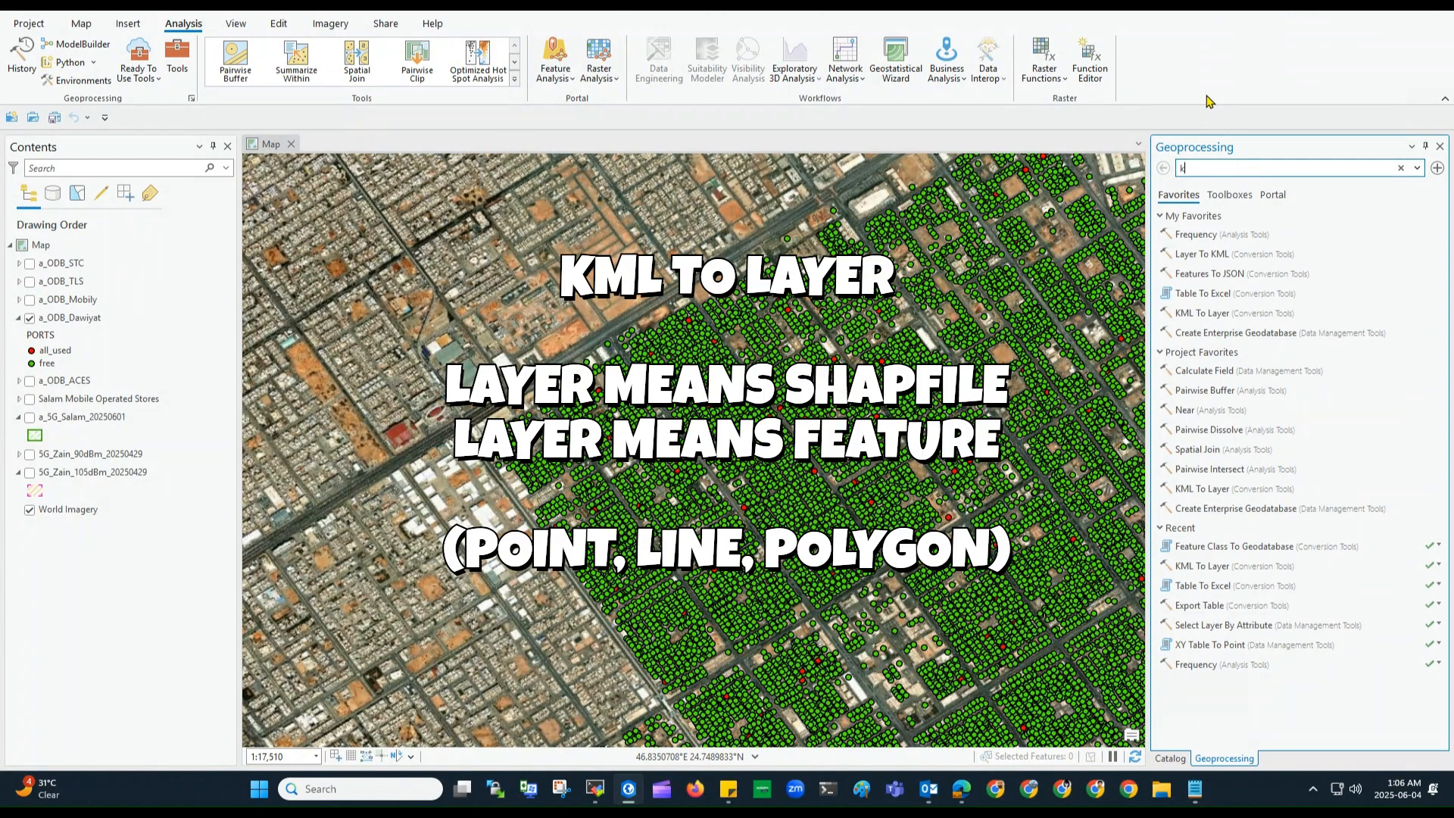
pyautogui.write('ml to l')
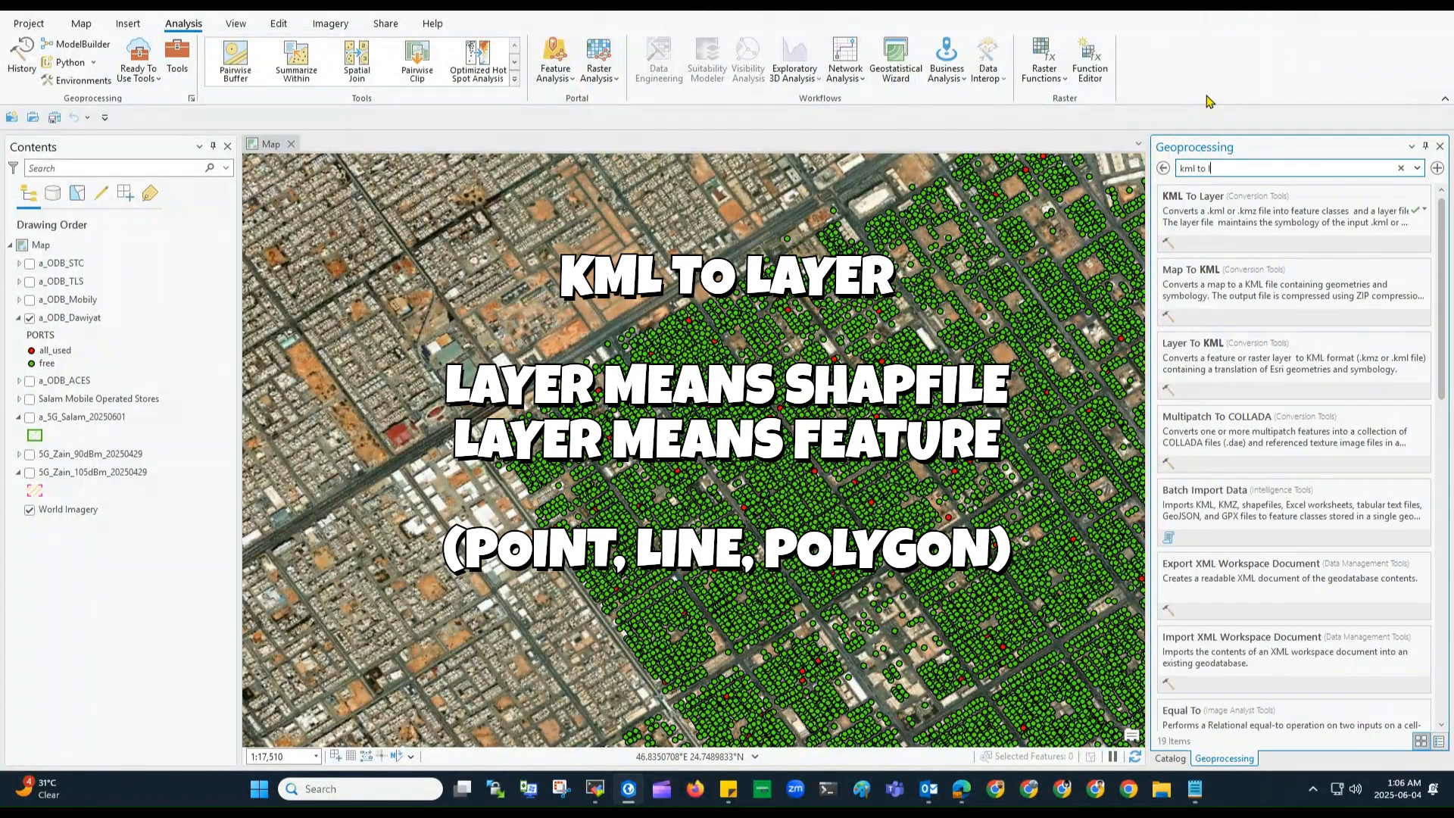
pyautogui.write('ayer')
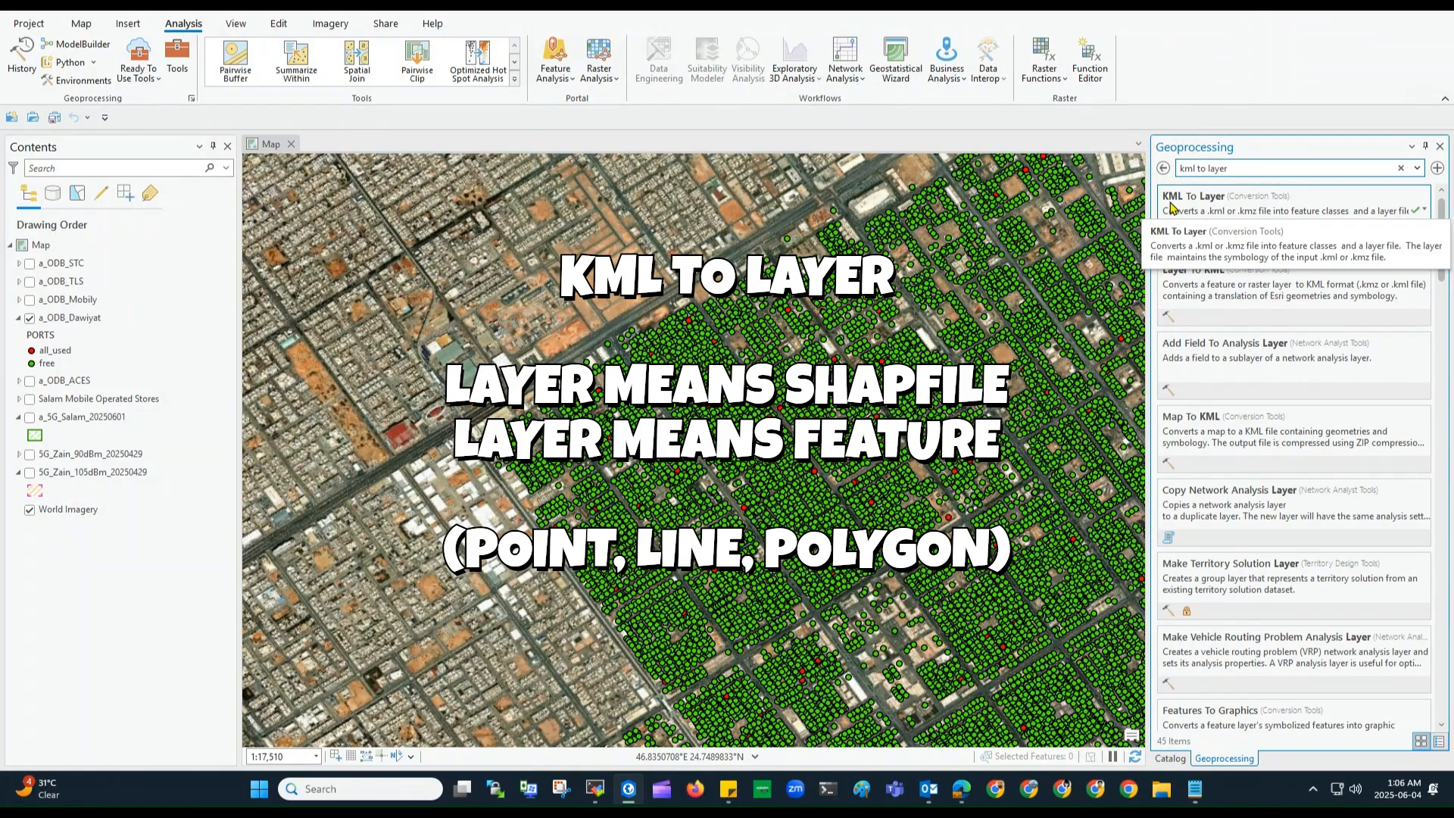
pyautogui.click(1244, 200)
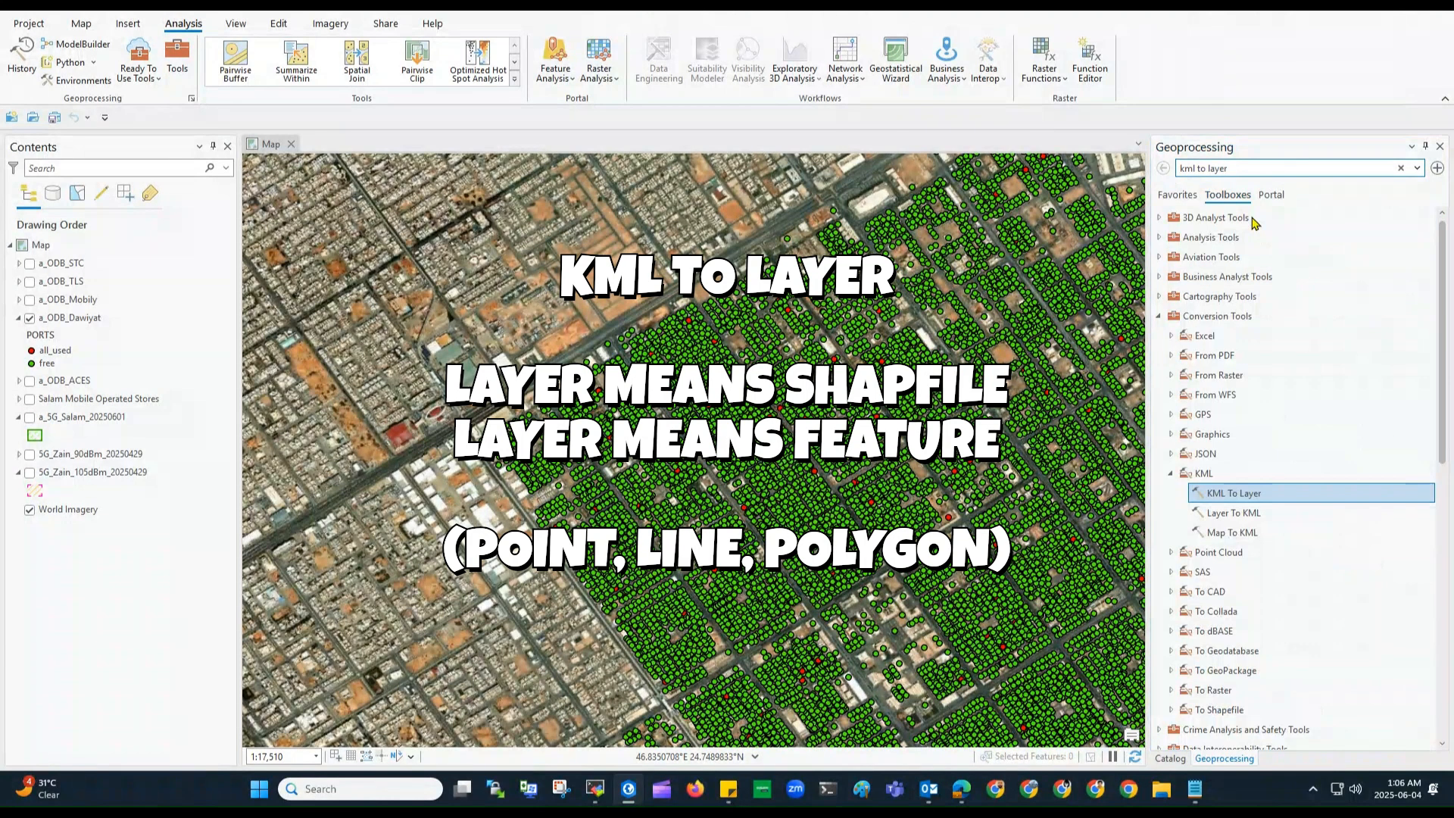
pyautogui.doubleClick(1225, 490)
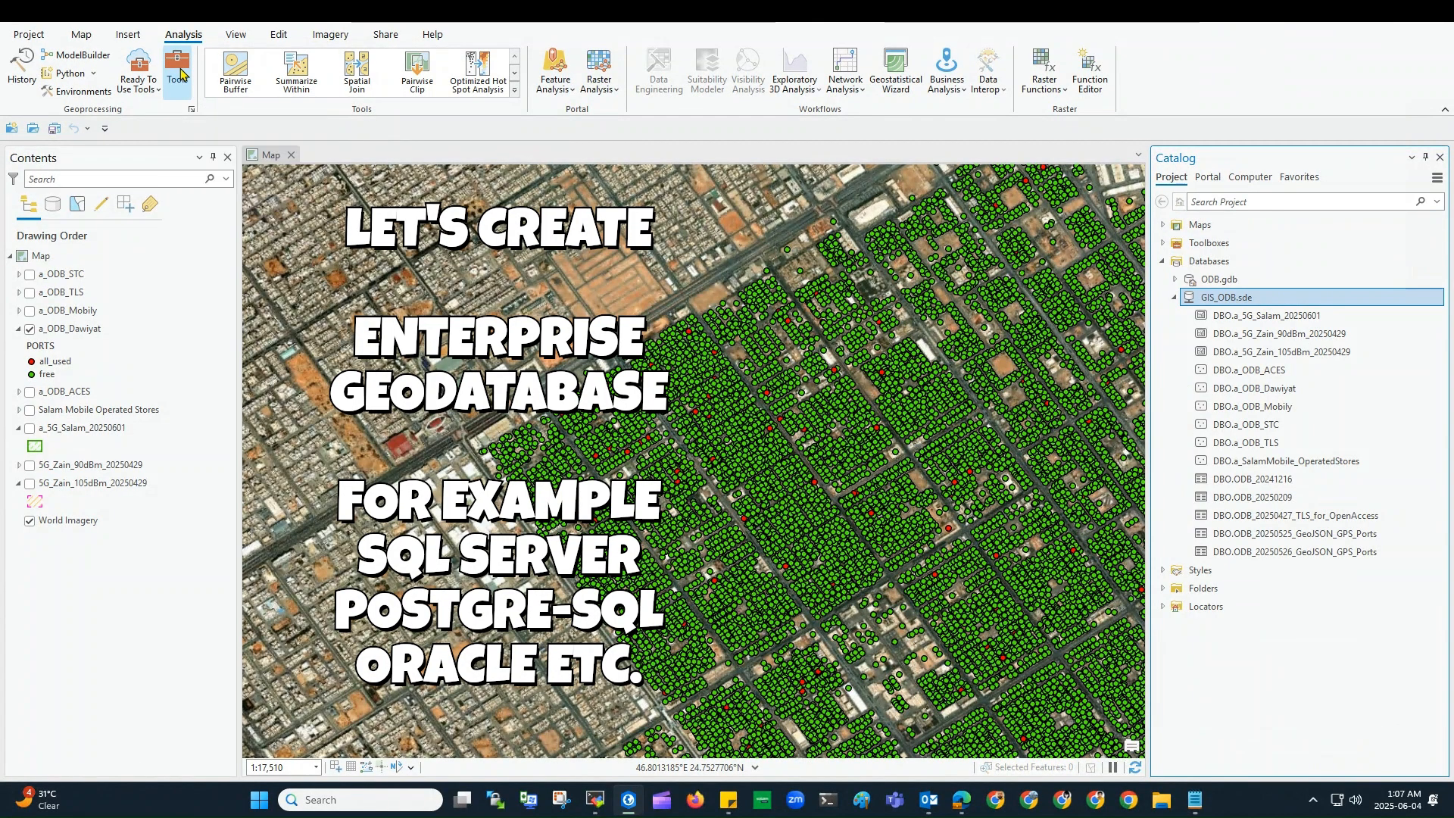
# Step: Search the geoprocessing tools for "CREATE ENTERPRISE" and open the Create Enterprise Geodatabase tool
pyautogui.click(179, 70)
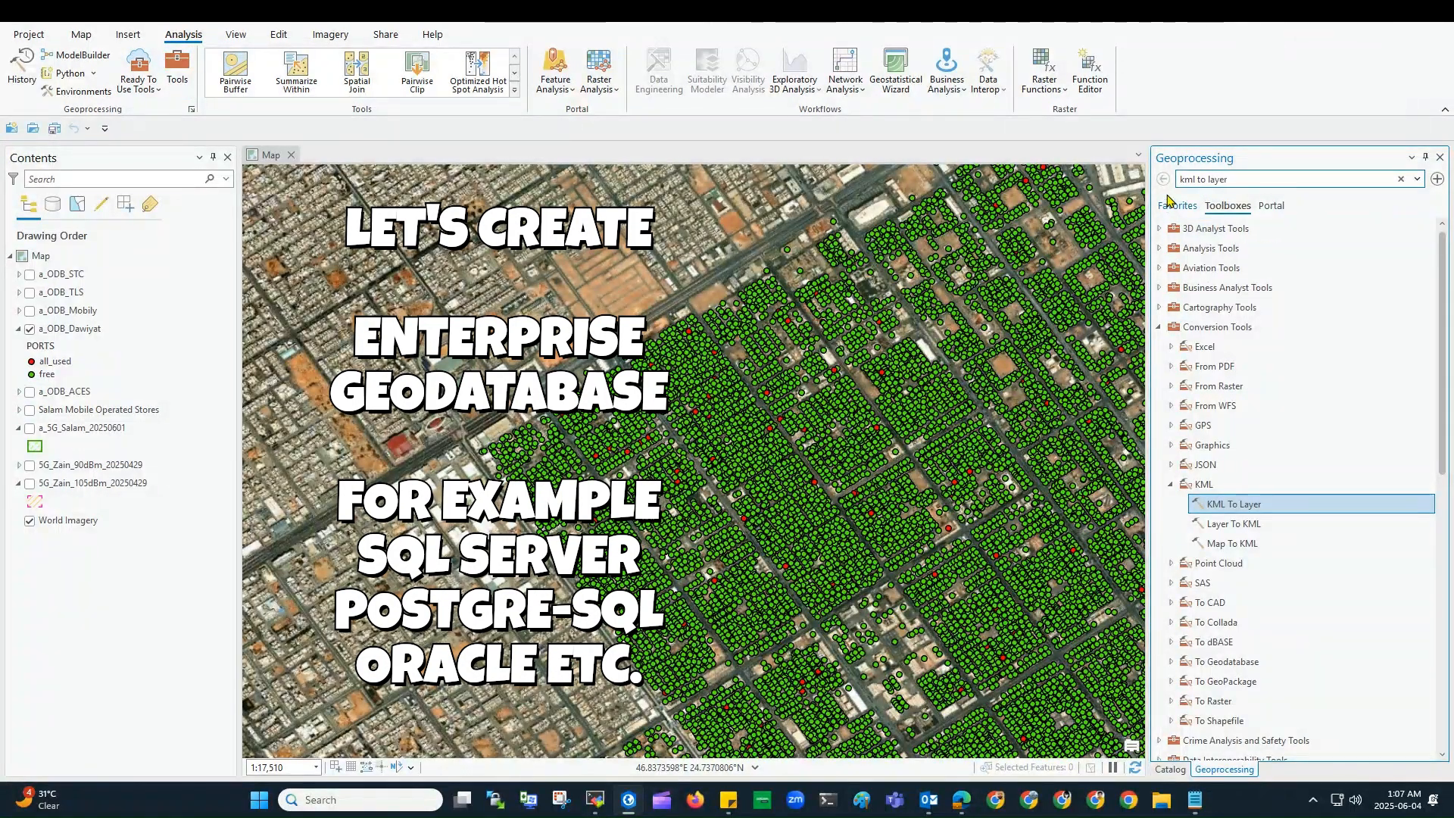
pyautogui.click(1177, 206)
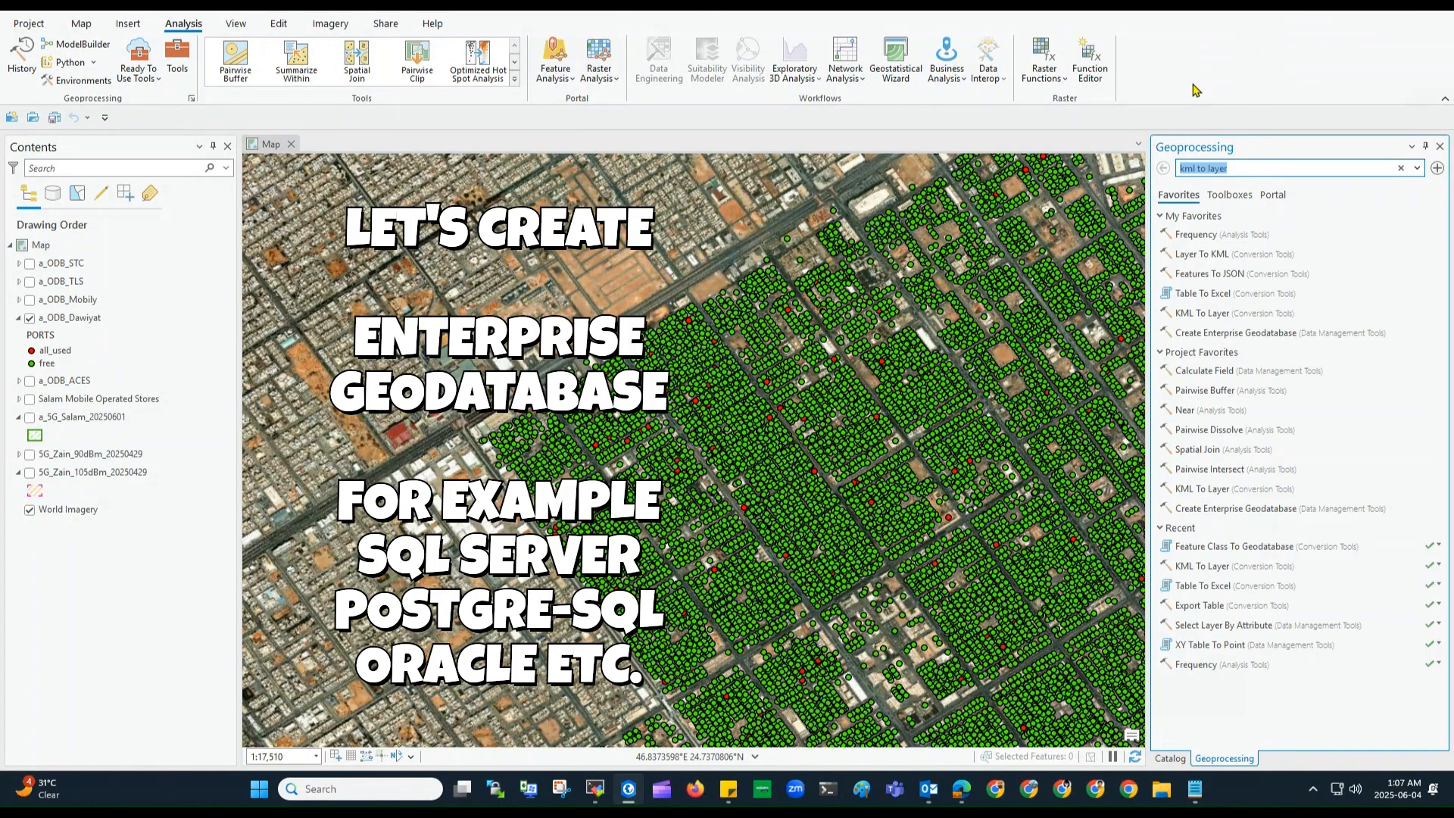
pyautogui.write('CREATE ENTERPRISE')
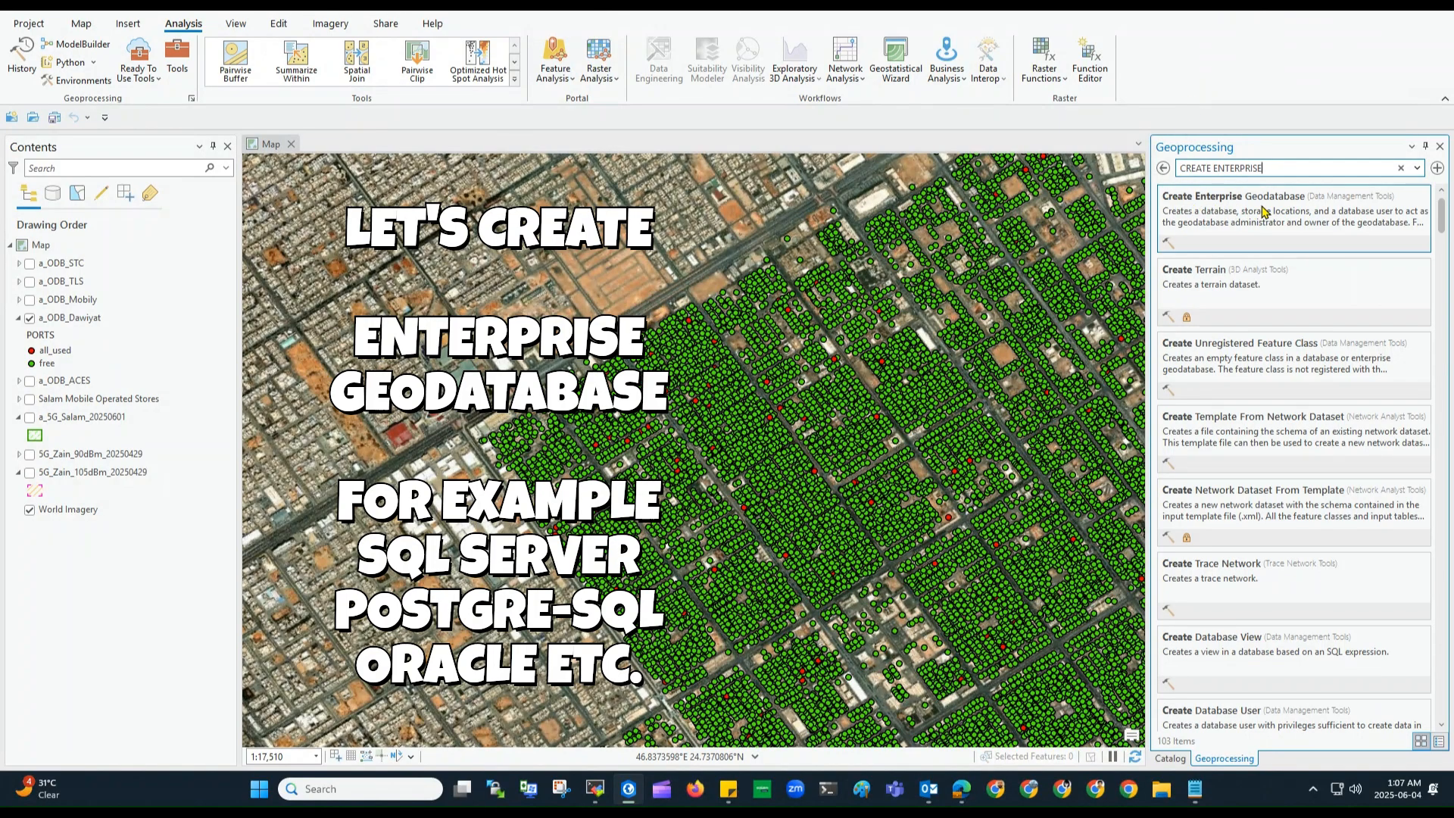
pyautogui.click(1249, 203)
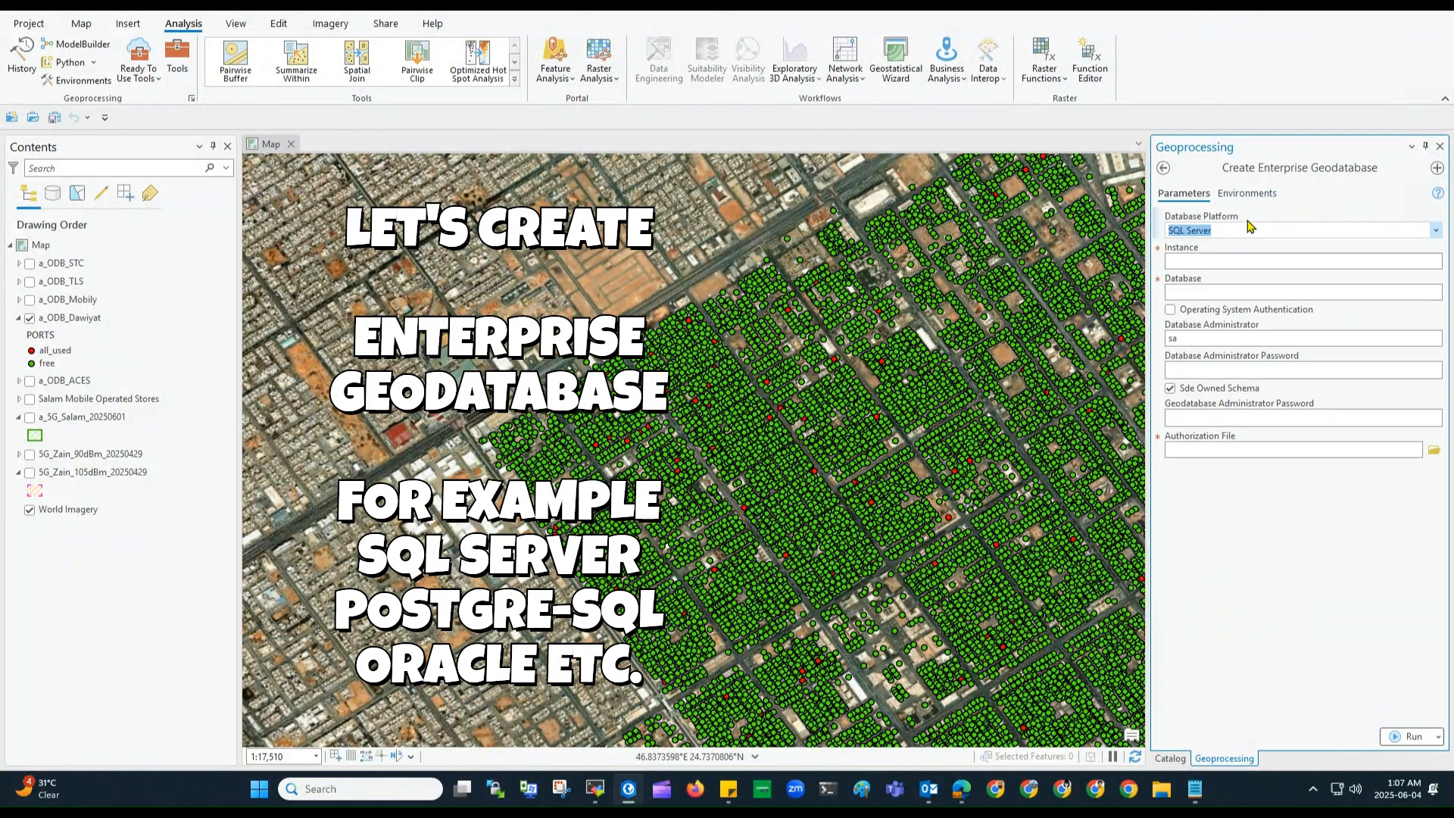
# Step: Compare the Create Enterprise Geodatabase parameters for the Oracle and SQL Server platforms, and close the tool without running it
pyautogui.click(1435, 232)
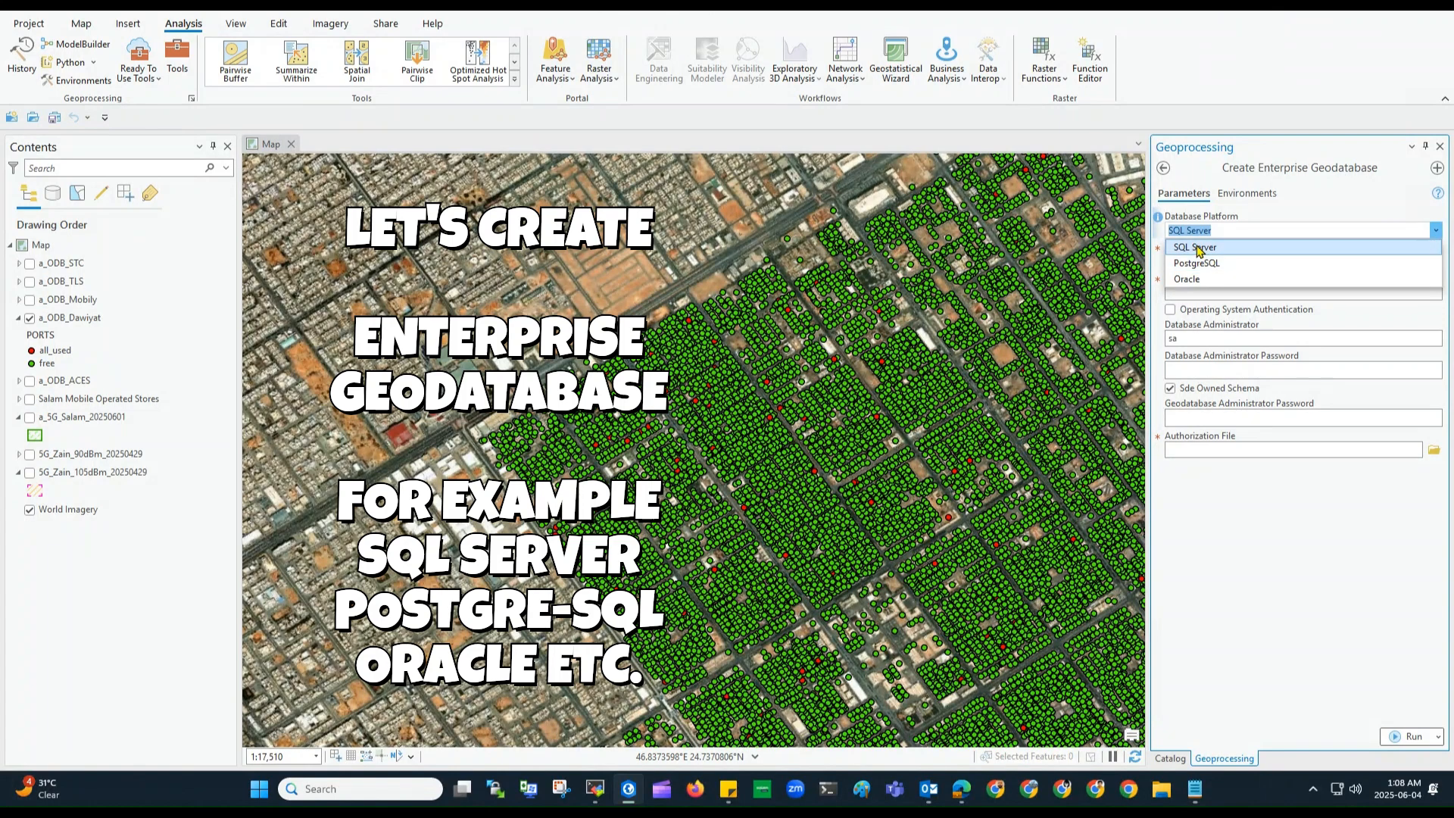
pyautogui.click(1191, 280)
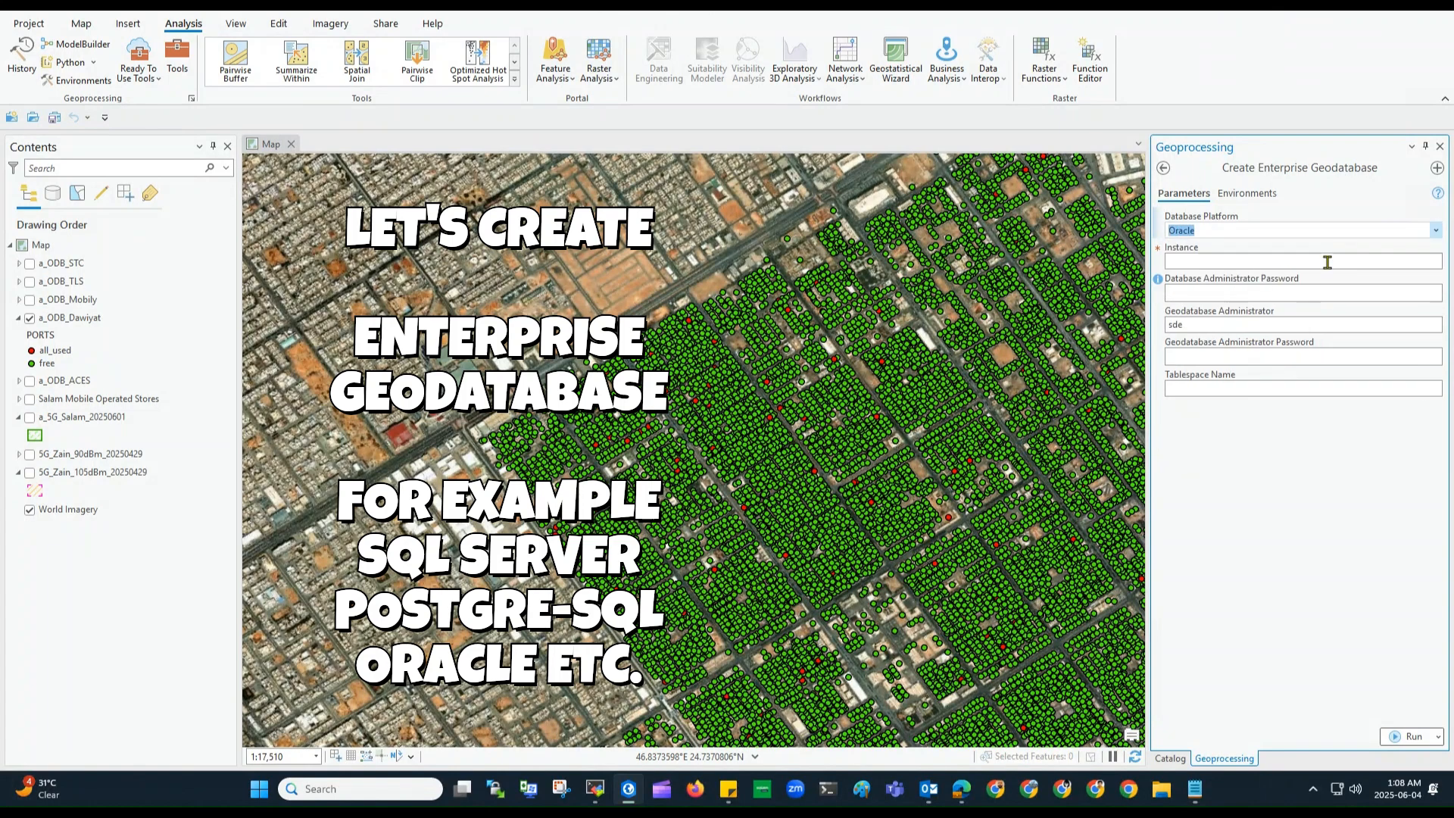
pyautogui.click(1434, 230)
pyautogui.click(1196, 248)
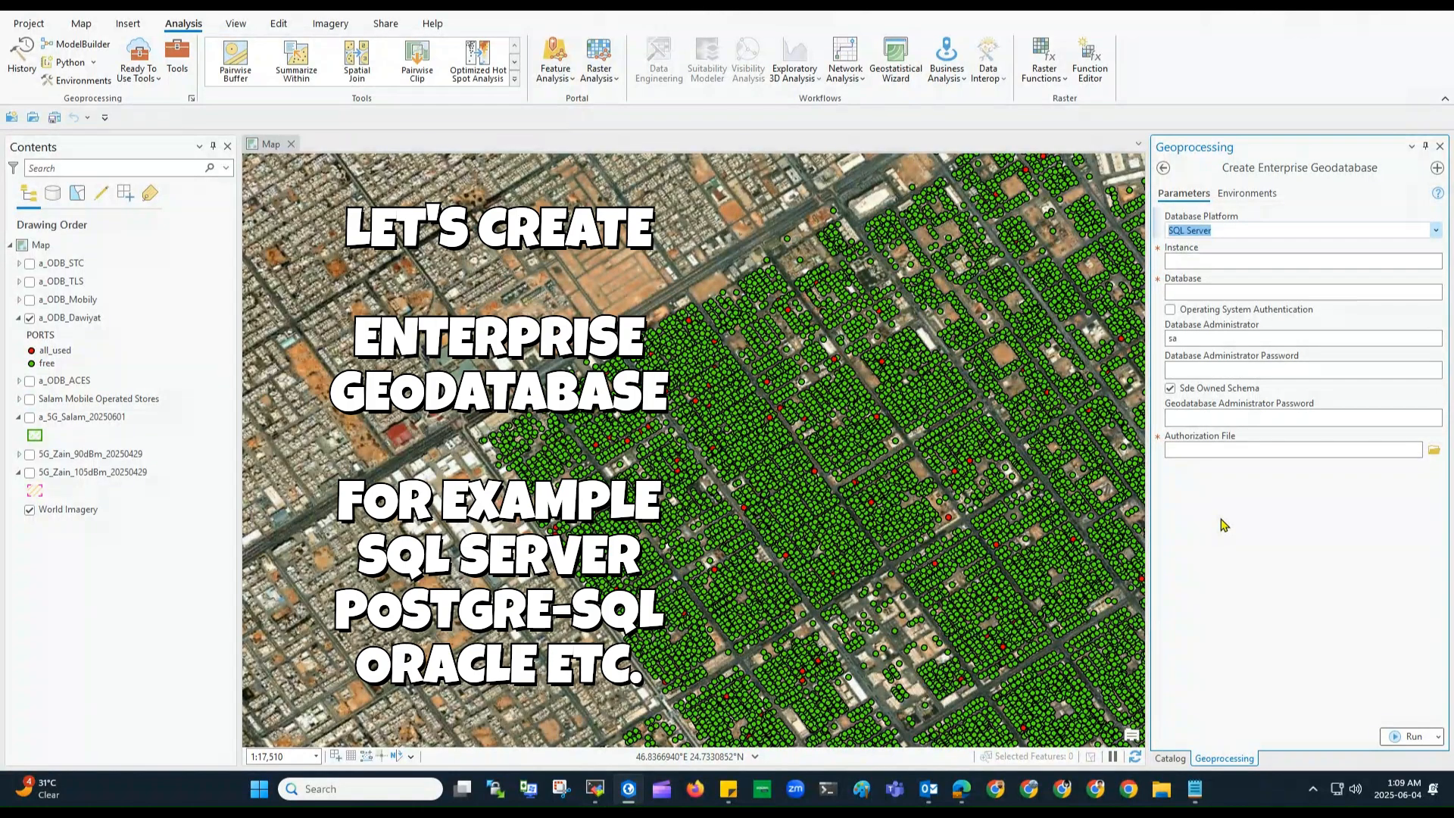
pyautogui.click(1439, 146)
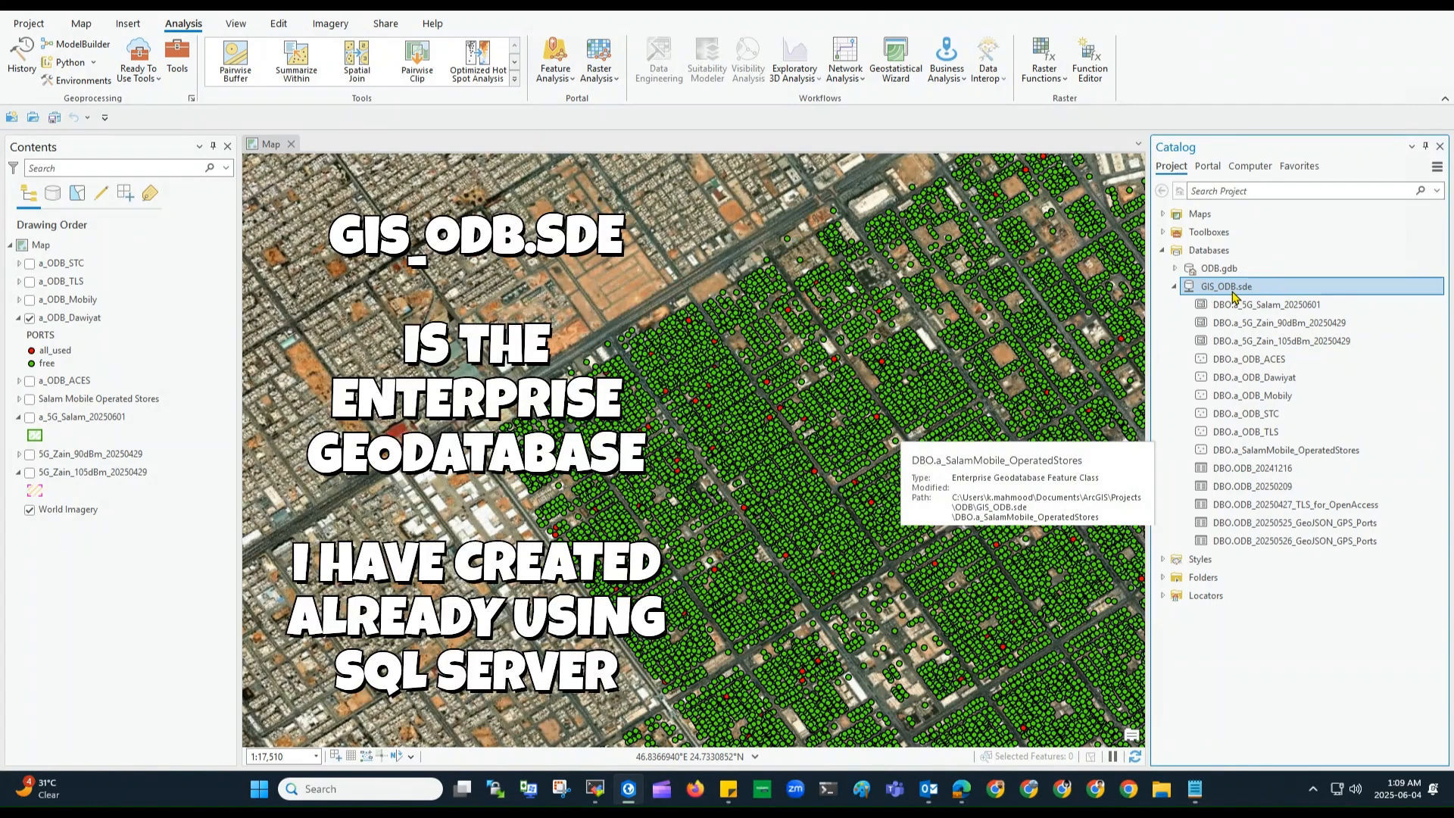
# Step: Inspect the GIS_ODB.sde enterprise geodatabase and its connection properties, including the available database platforms
pyautogui.moveTo(1240, 295)
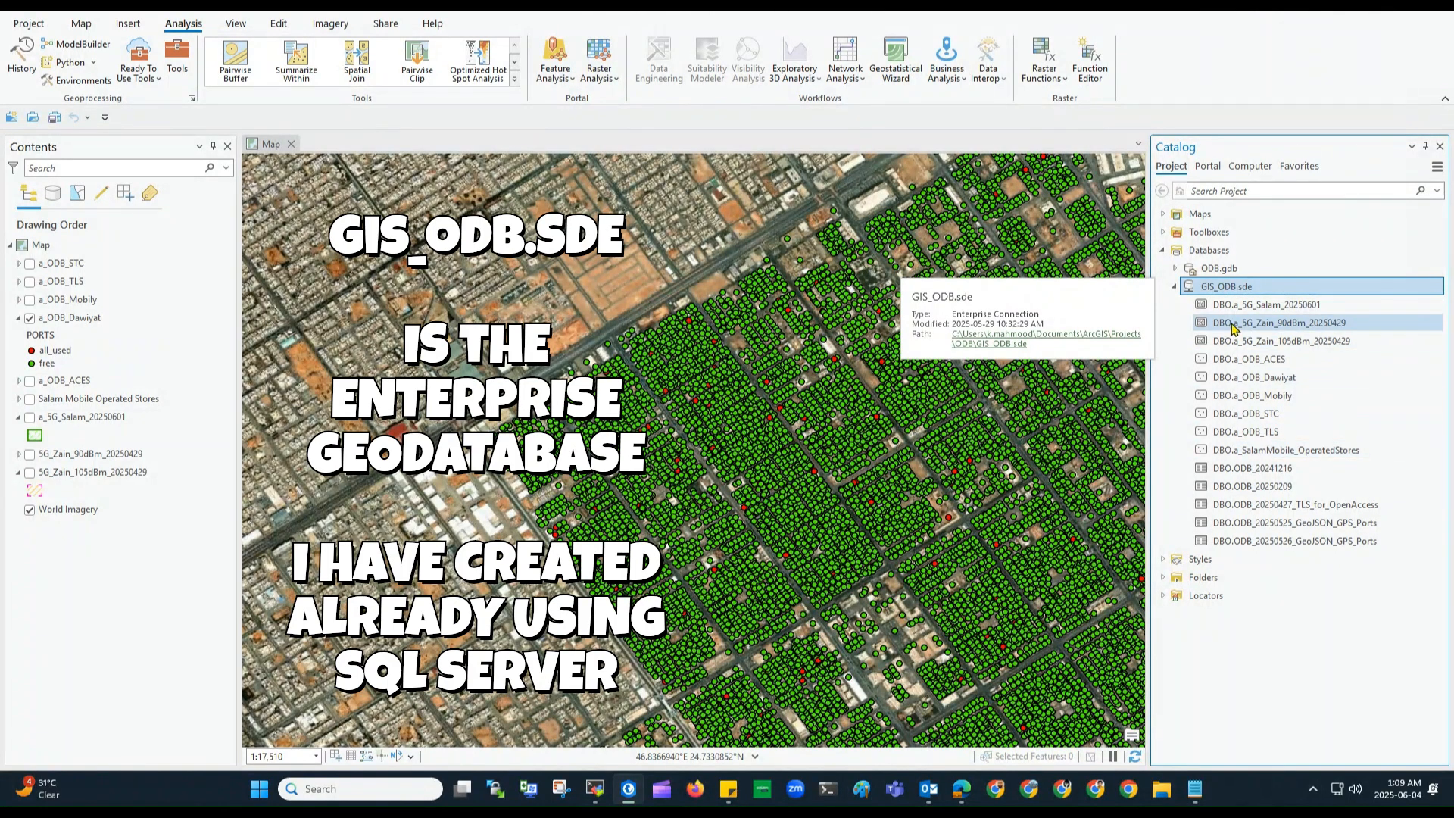
pyautogui.moveTo(1235, 333)
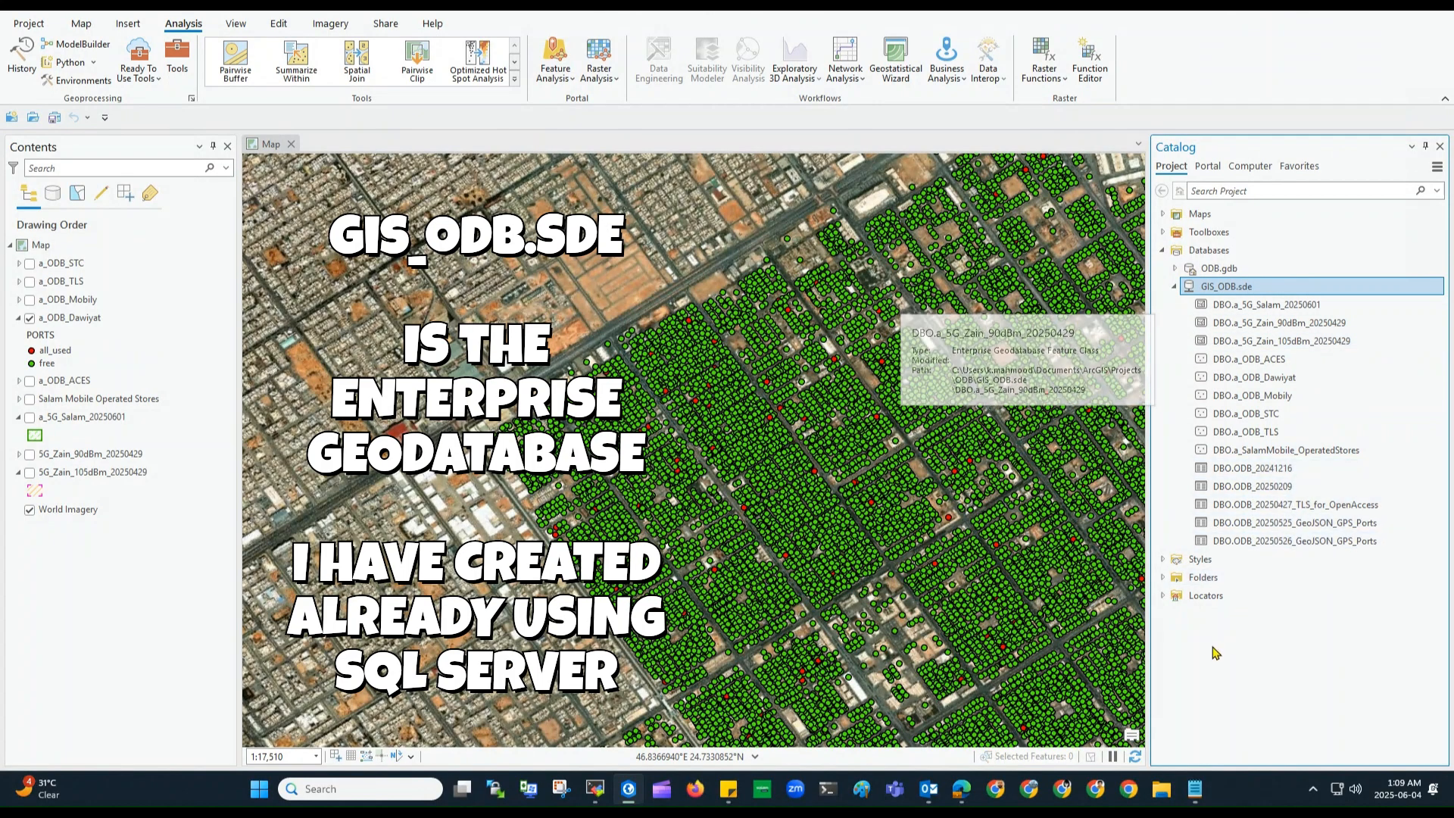
pyautogui.rightClick(1224, 294)
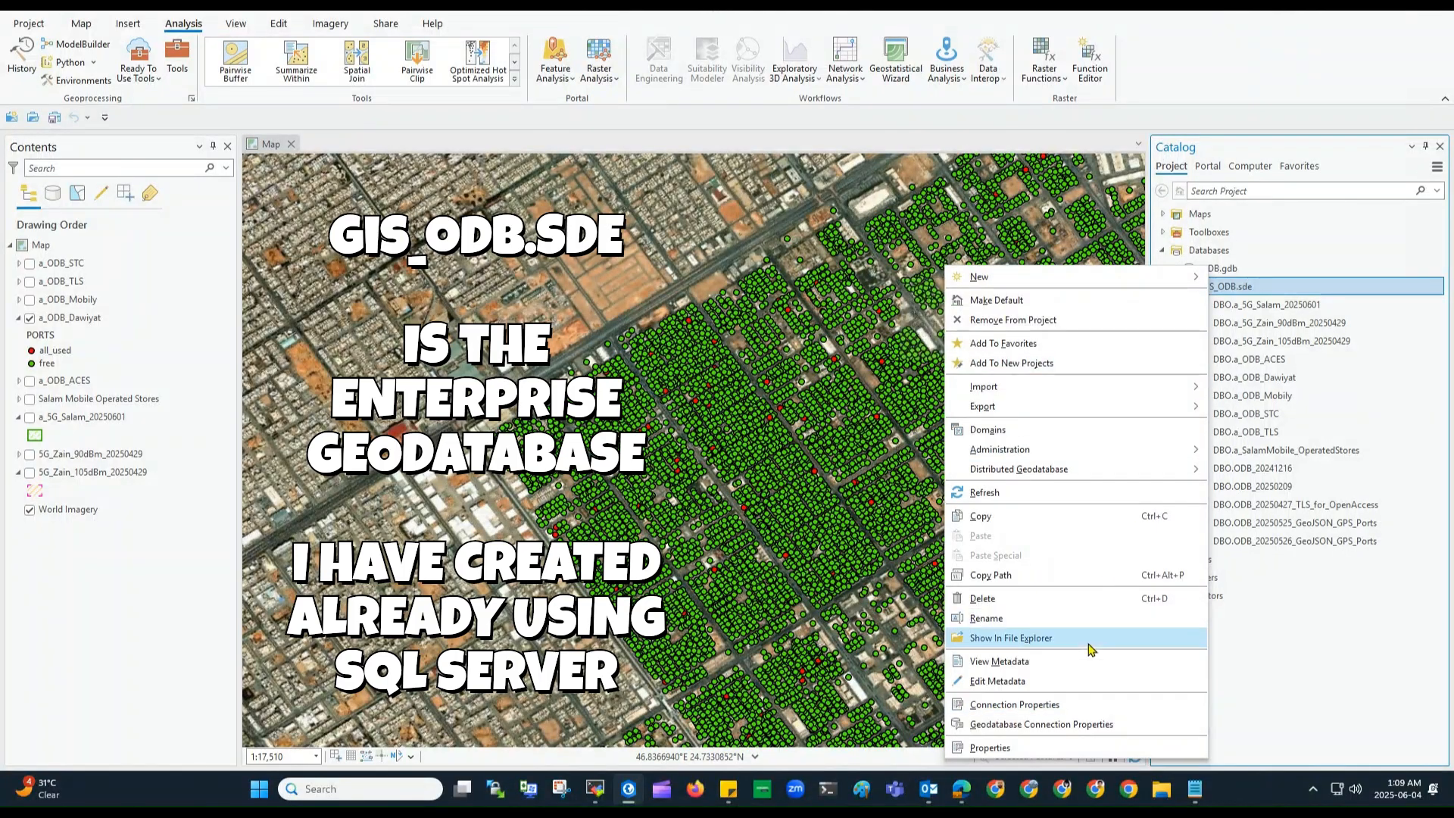
pyautogui.click(1055, 704)
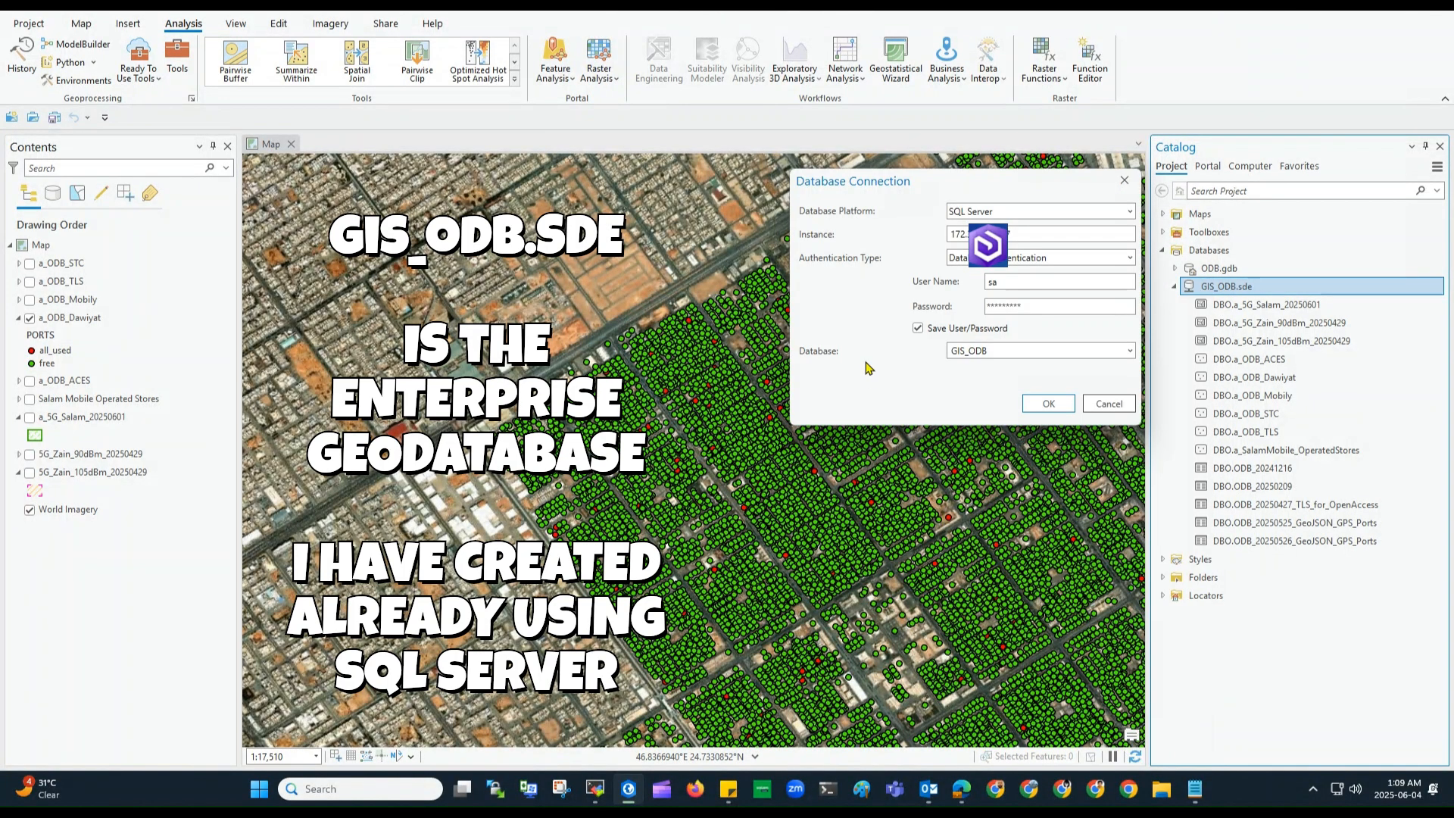
pyautogui.click(1130, 212)
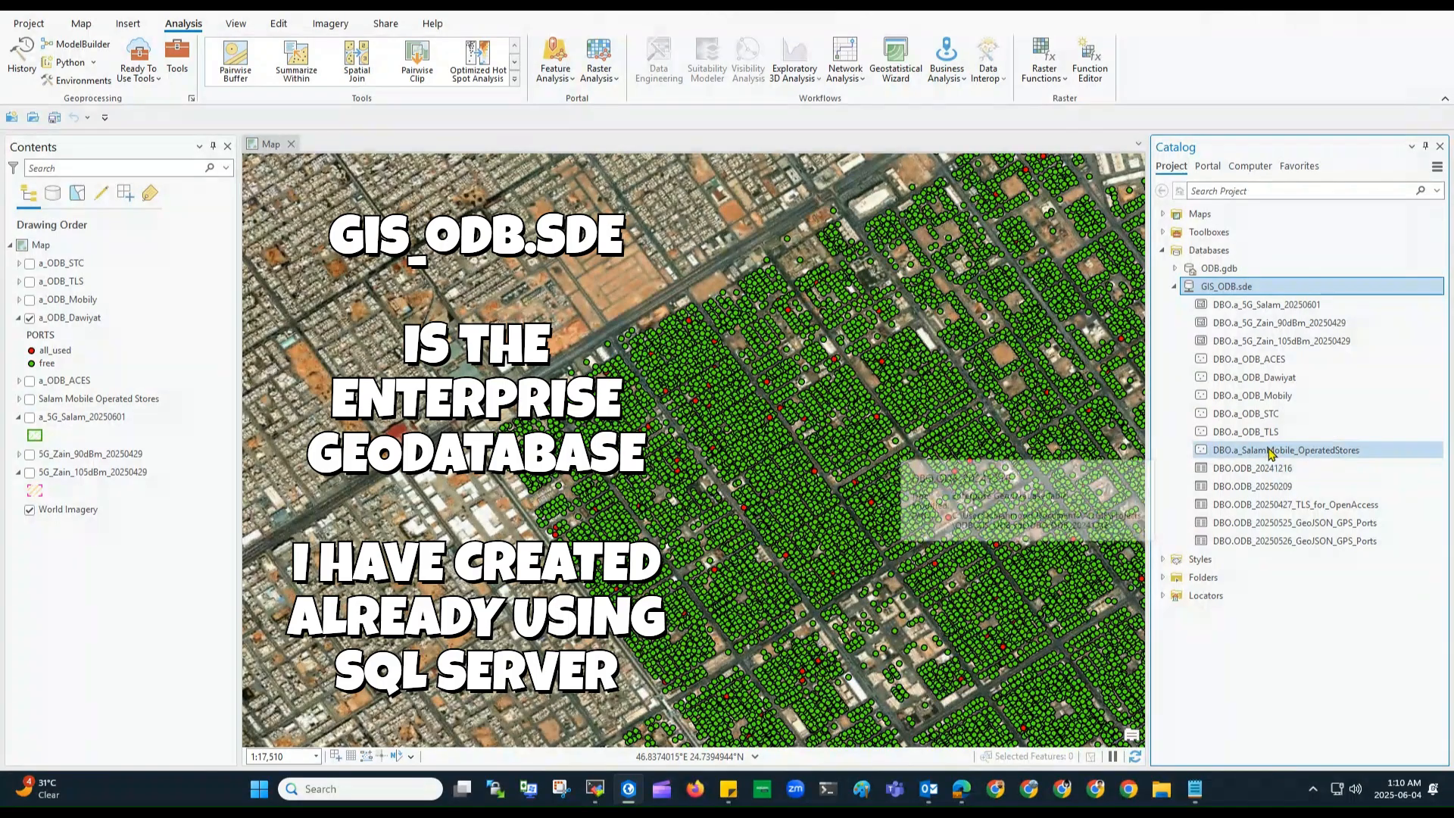
pyautogui.moveTo(1216, 290)
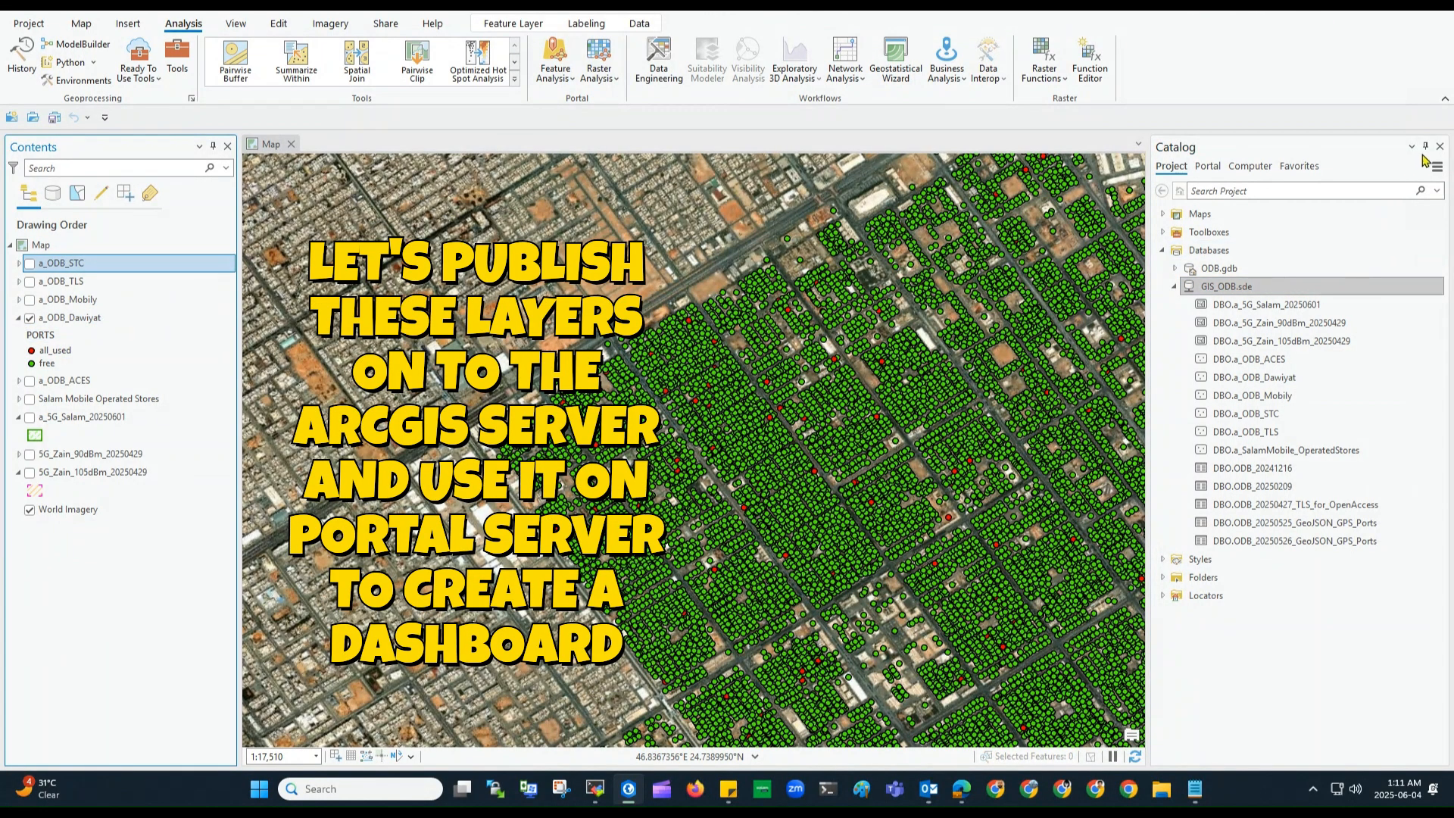
# Step: Collapse the Catalog pane to enlarge the map and start overwriting an existing web layer with the current map
pyautogui.click(1426, 148)
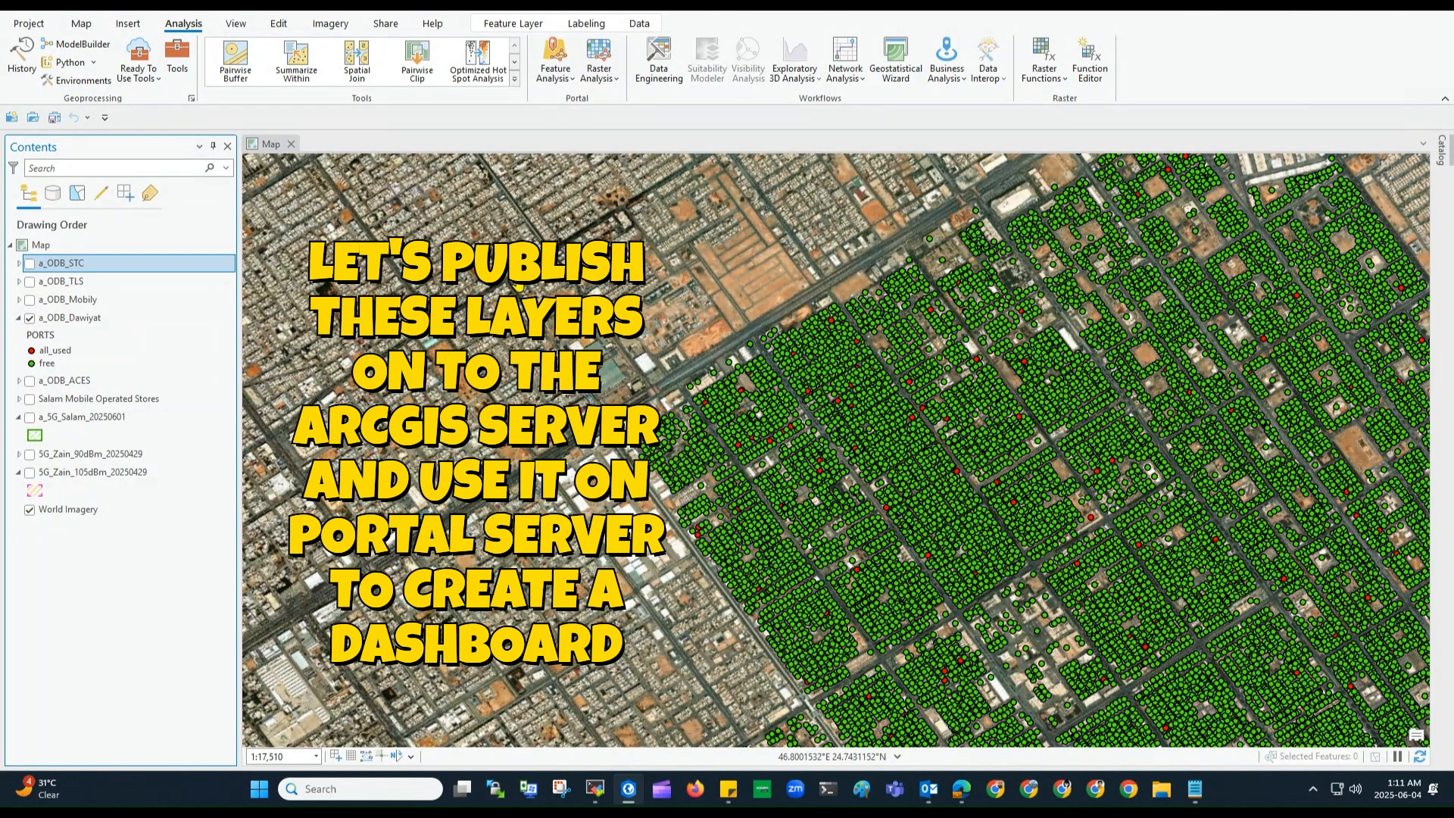
pyautogui.click(387, 26)
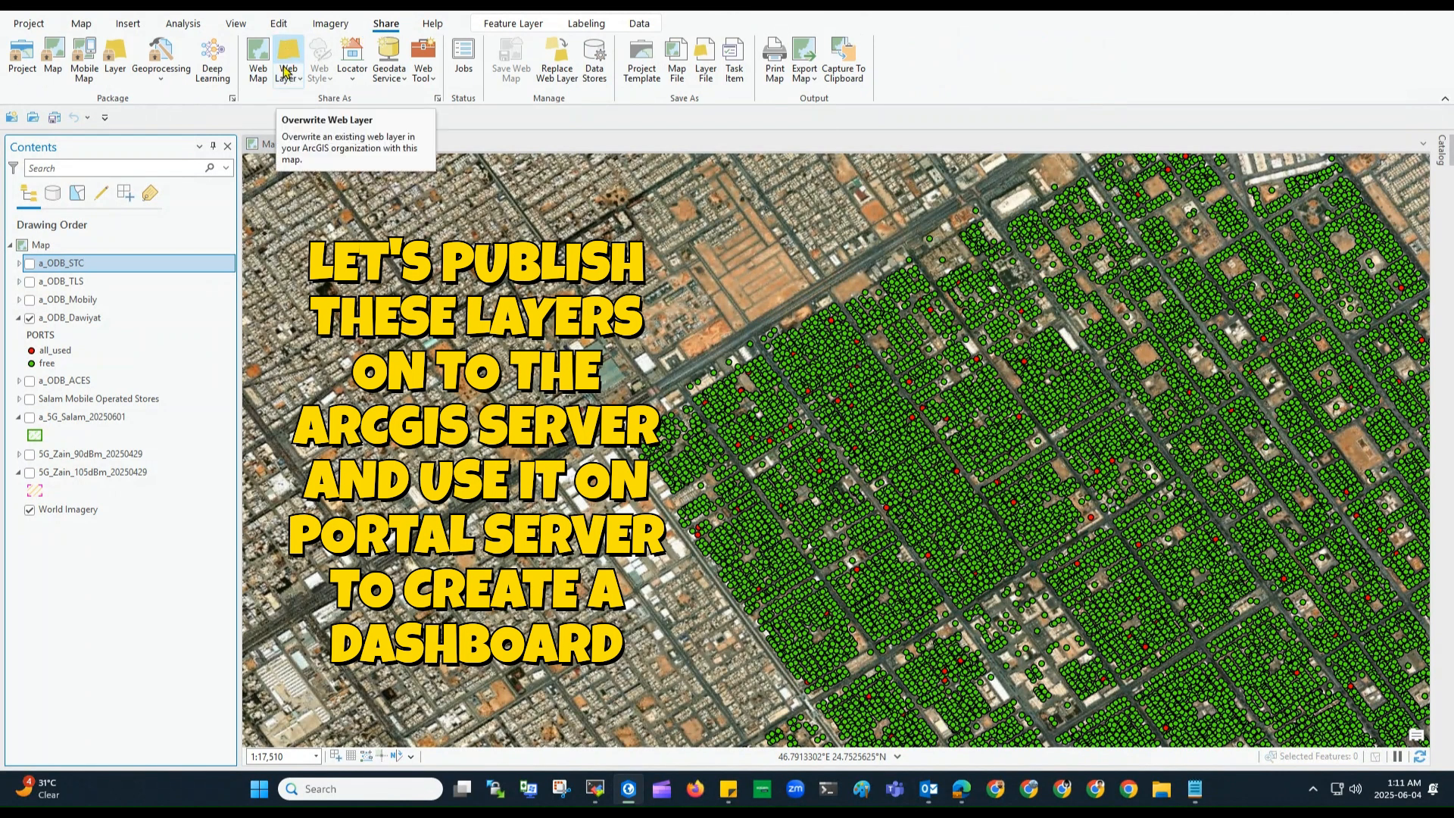
pyautogui.click(290, 78)
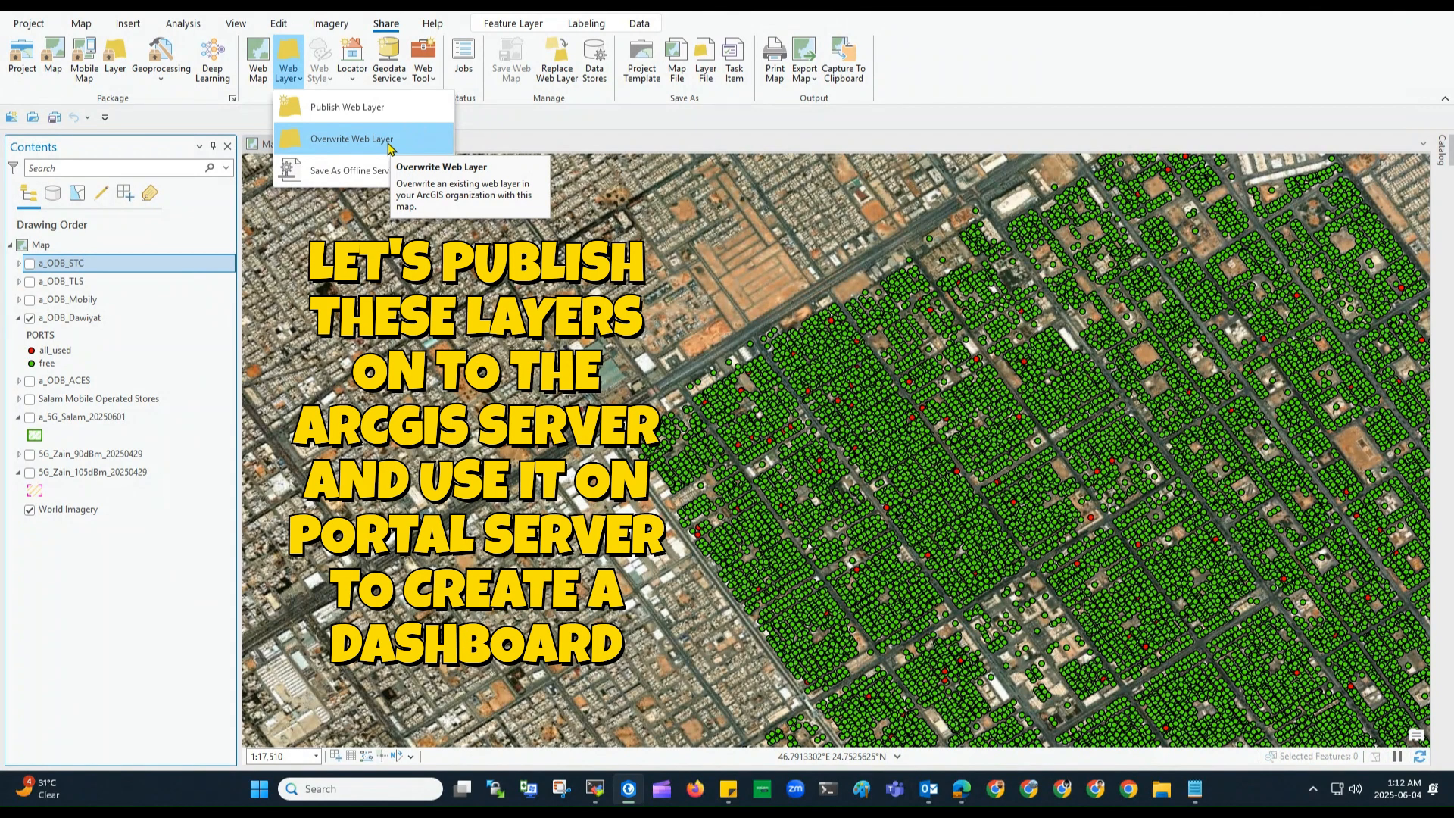
pyautogui.click(390, 147)
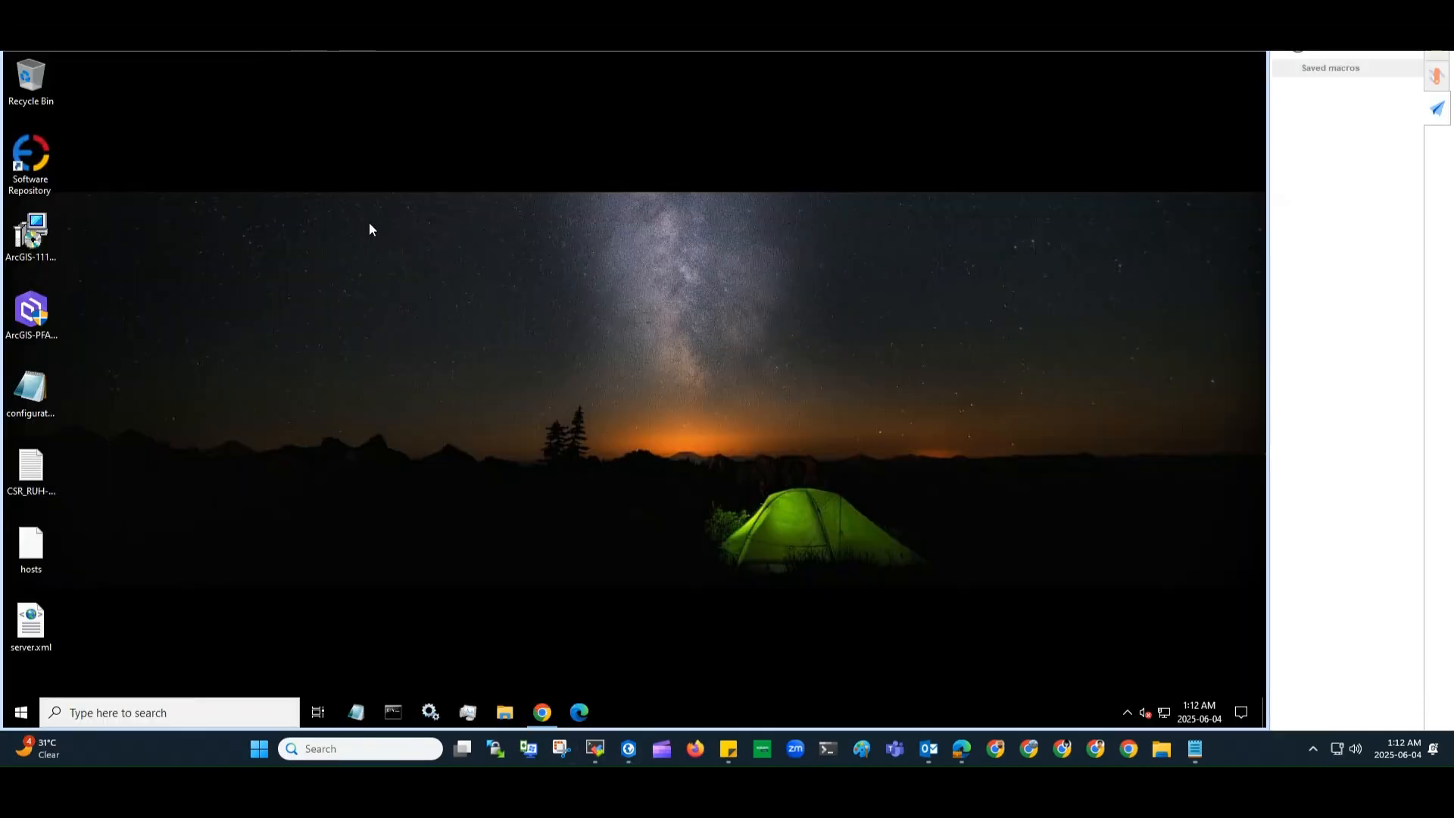
# Step: Check the content in the browser portal, and choose Salam_GIS_Sales from the Salam folder as the web layer to overwrite, accepting the warning
pyautogui.click(536, 711)
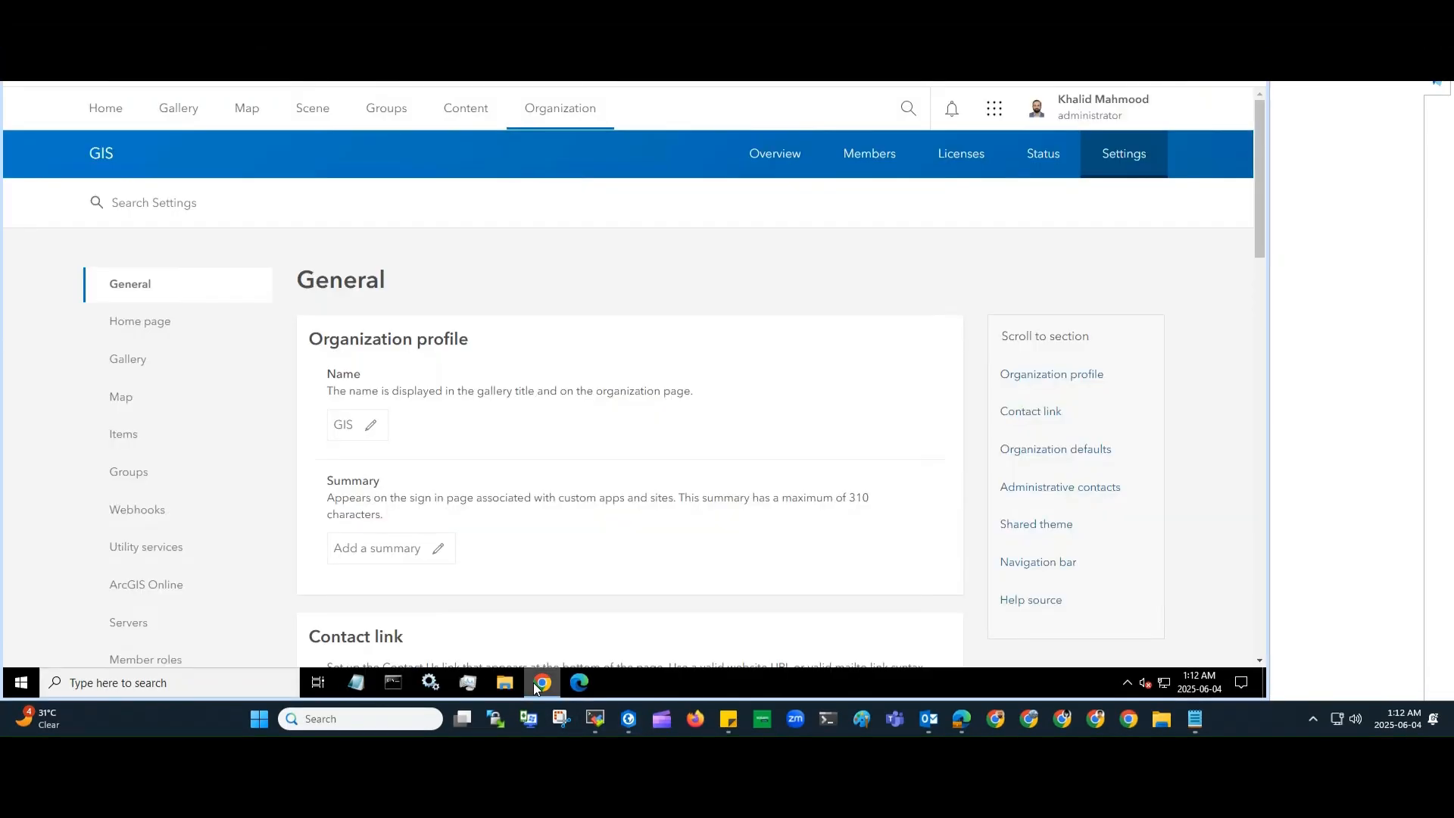
pyautogui.click(464, 108)
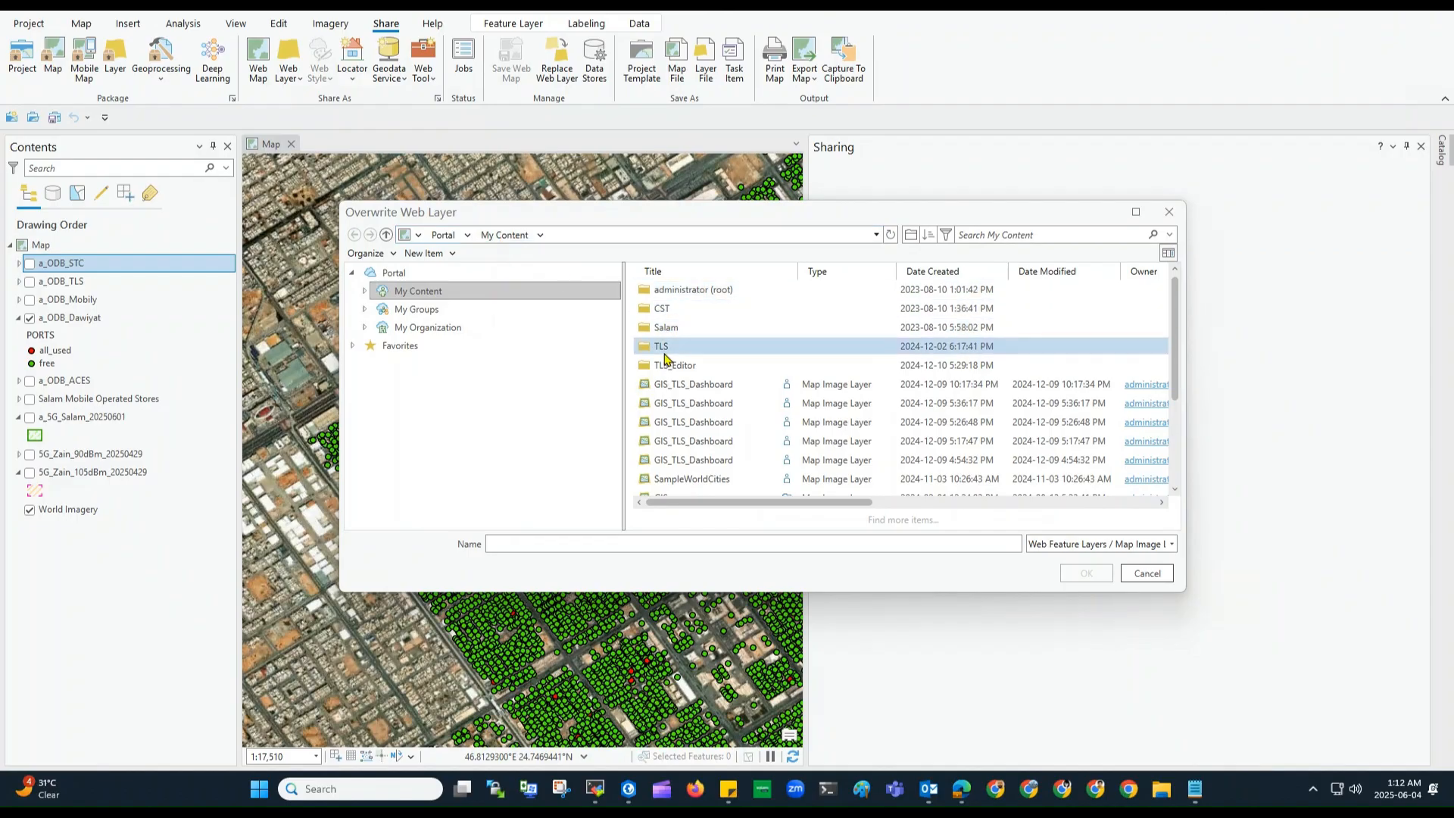
pyautogui.doubleClick(659, 328)
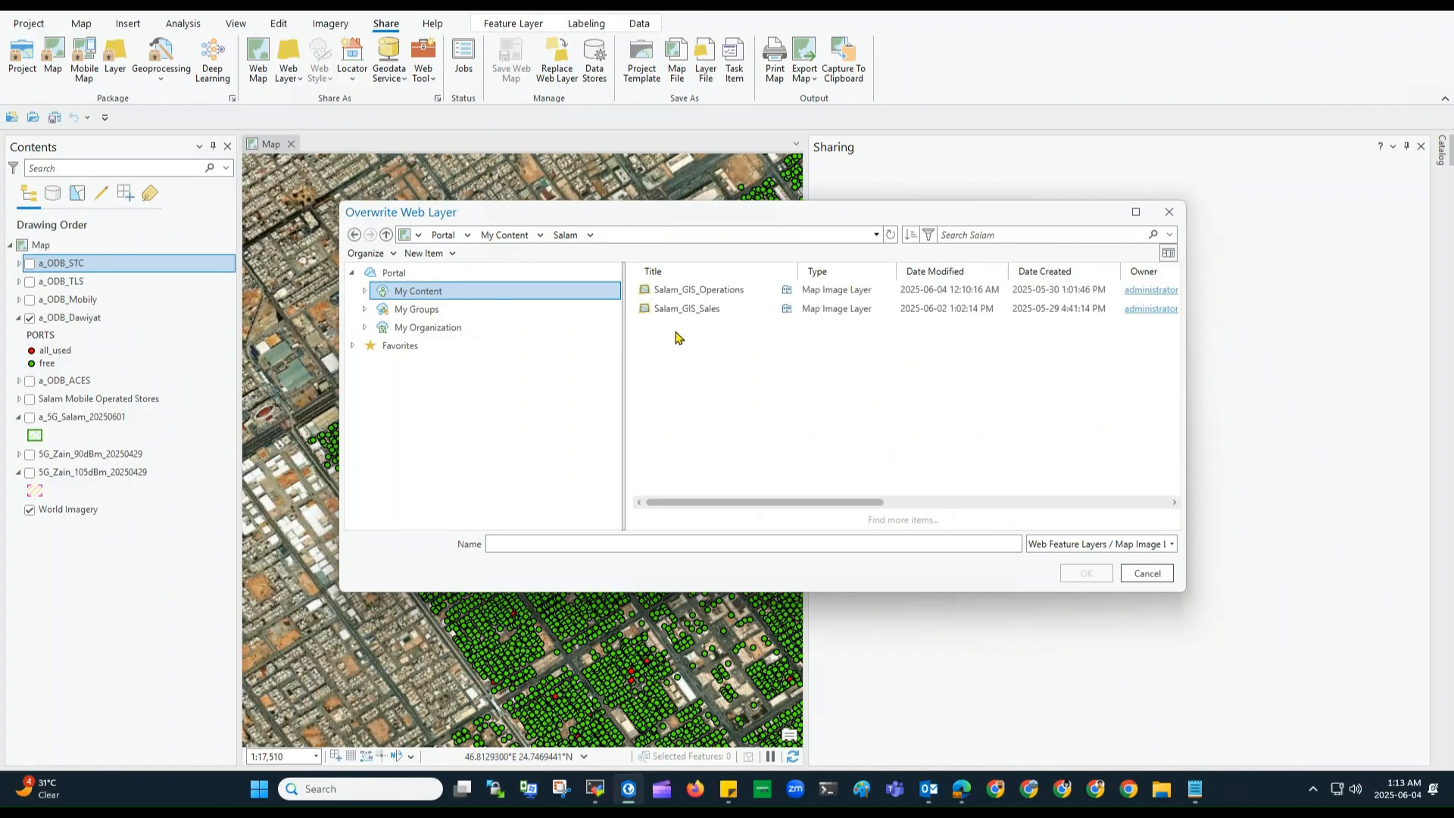
pyautogui.click(678, 316)
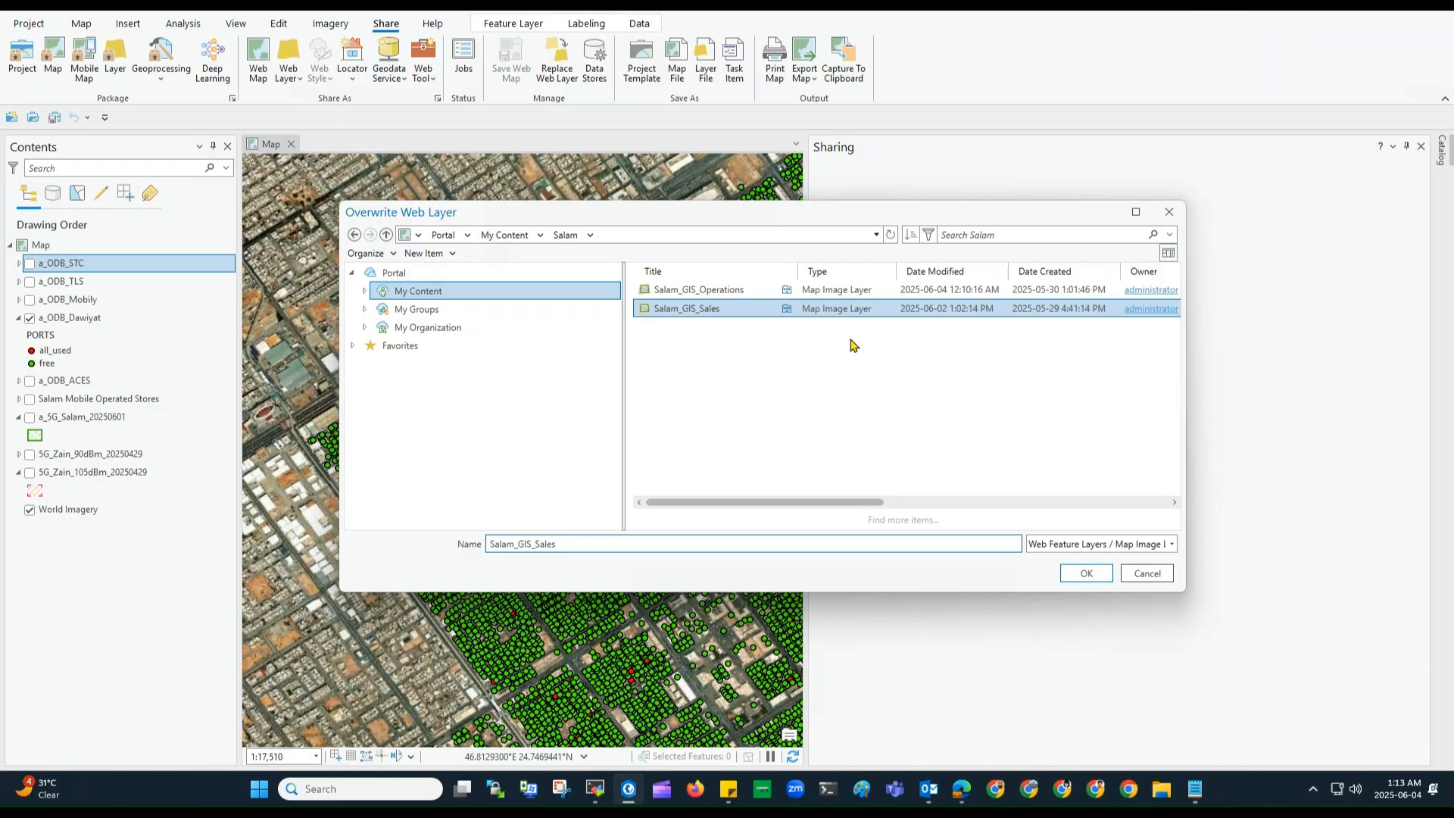
pyautogui.click(1086, 573)
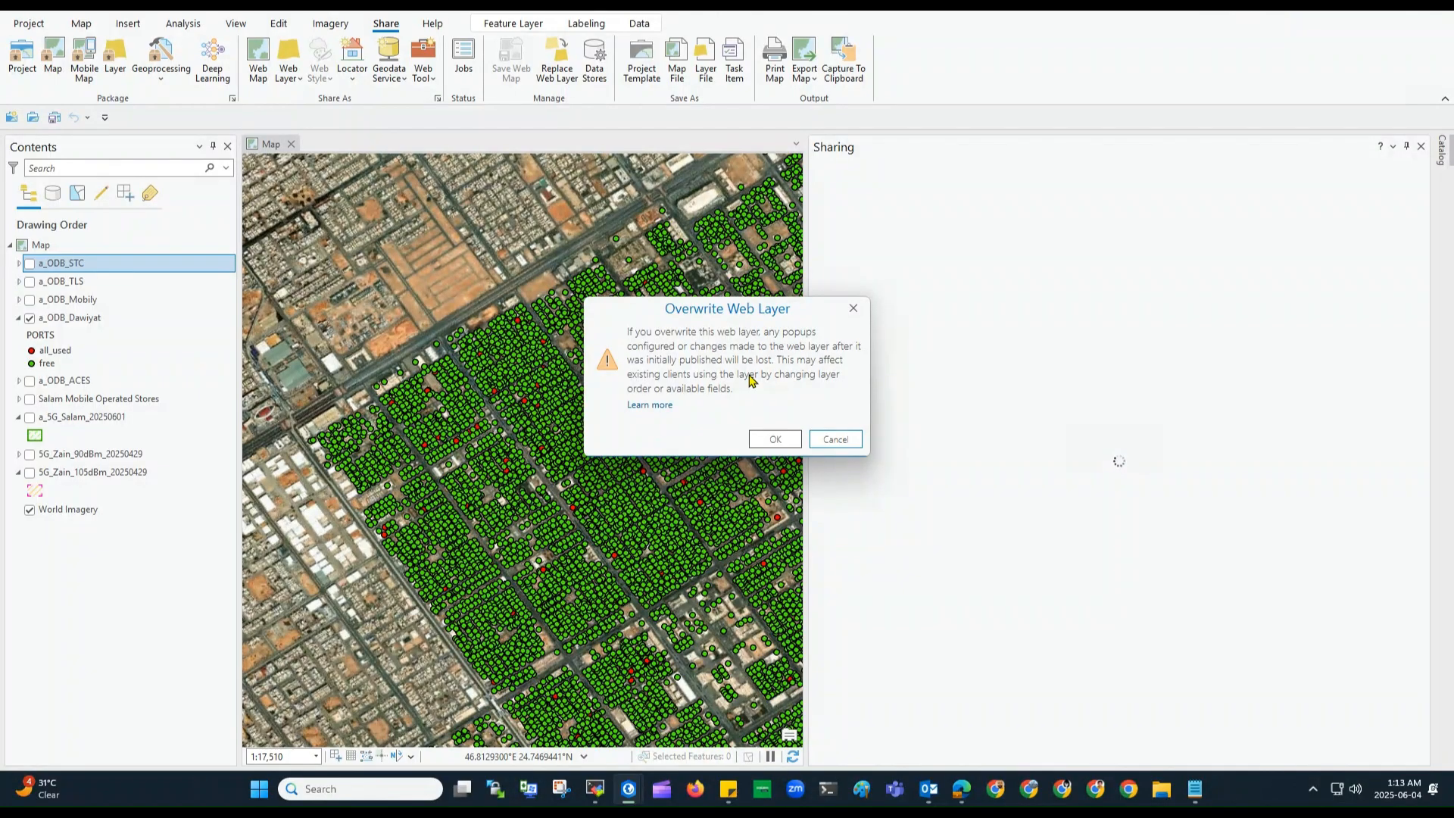
pyautogui.click(773, 441)
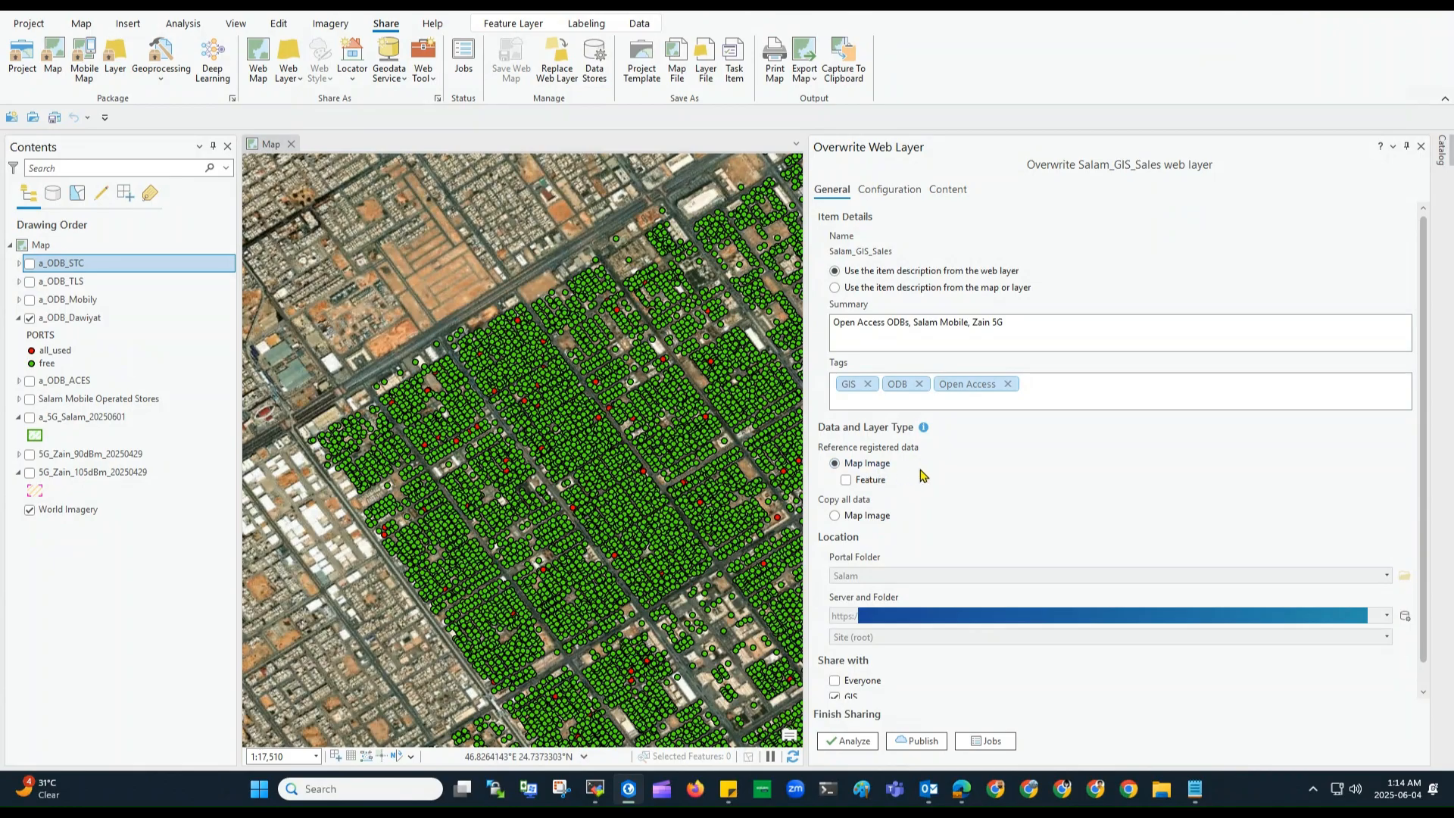
# Step: Review the group sharing options for the Salam_GIS_Sales web layer and look through the groups defined in the portal
pyautogui.scroll(-1, 855, 681)
pyautogui.click(854, 690)
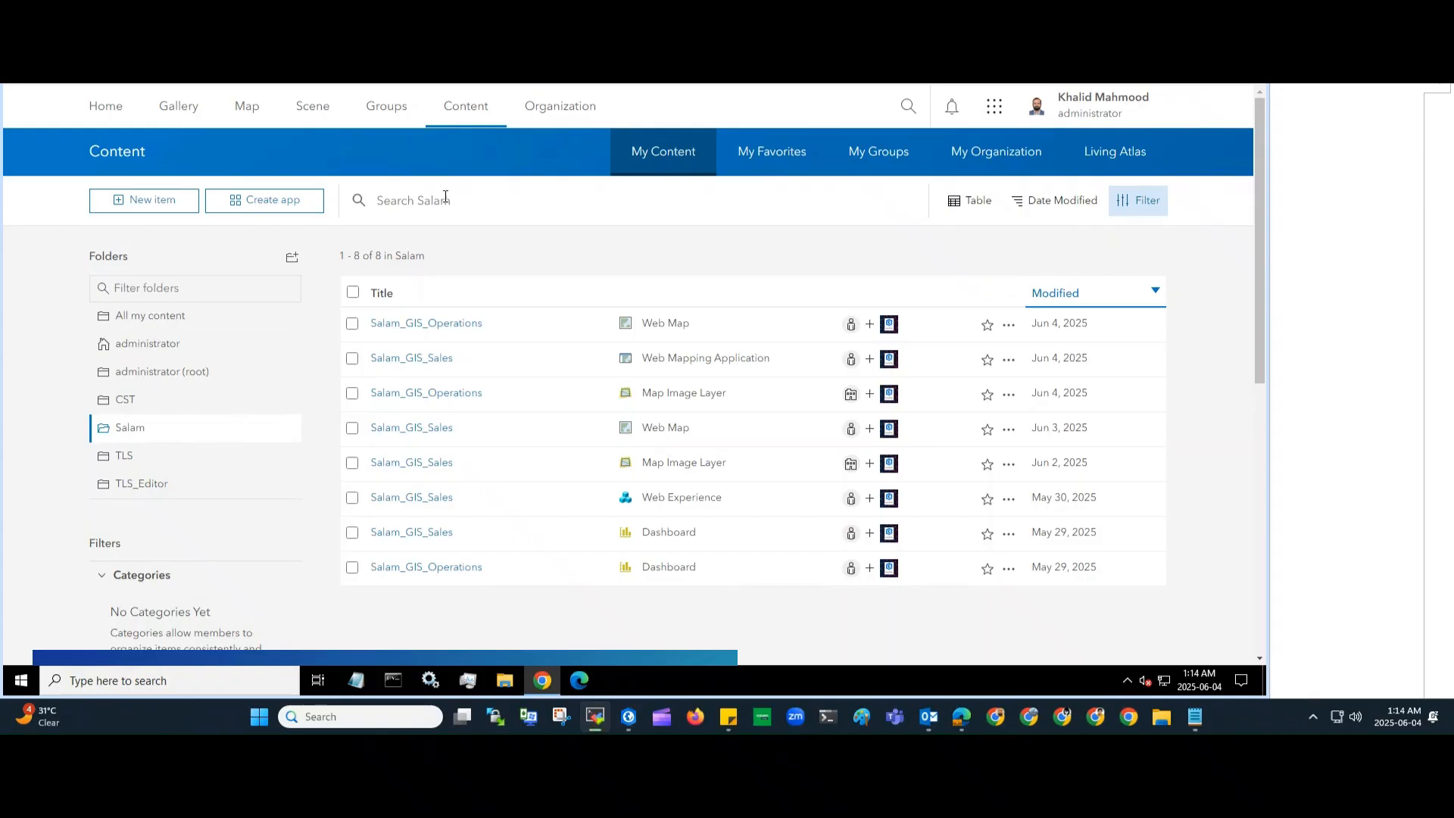
pyautogui.click(384, 106)
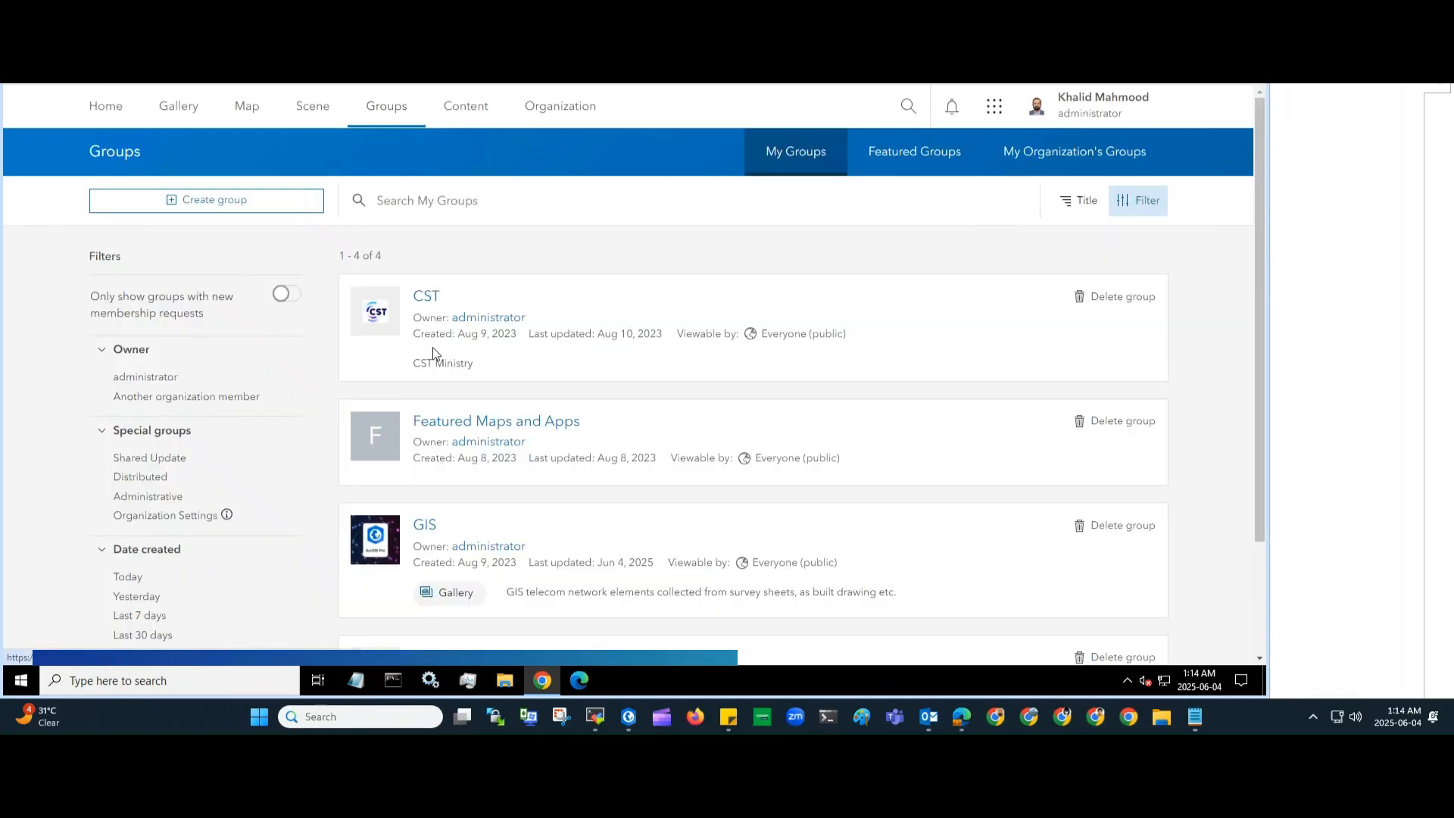
pyautogui.scroll(-2, 492, 530)
pyautogui.scroll(2, 509, 523)
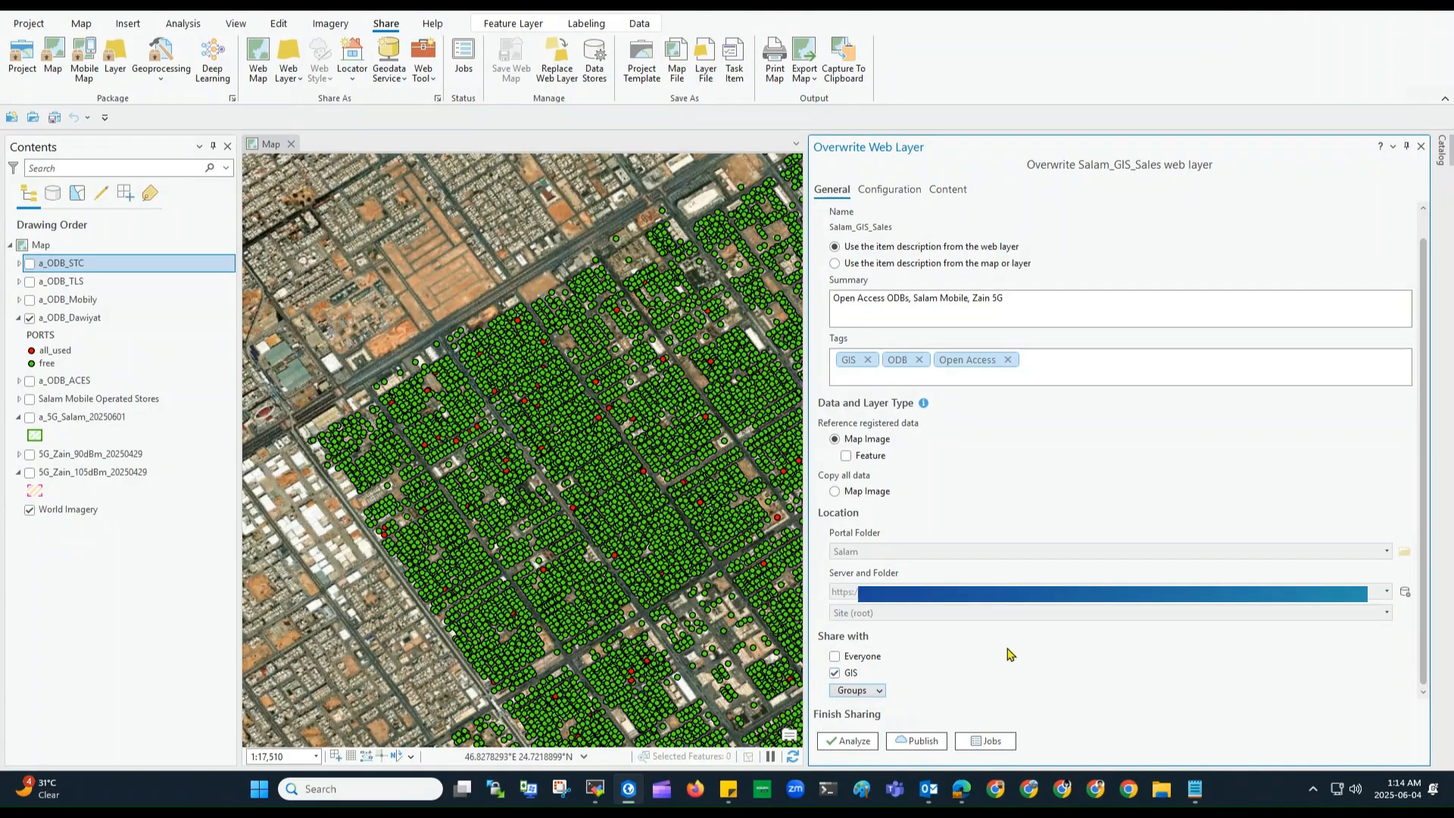
# Step: Review the Map Image properties in the configuration of the Salam_GIS_Sales web layer, including its operations and layer drawing options
pyautogui.click(882, 195)
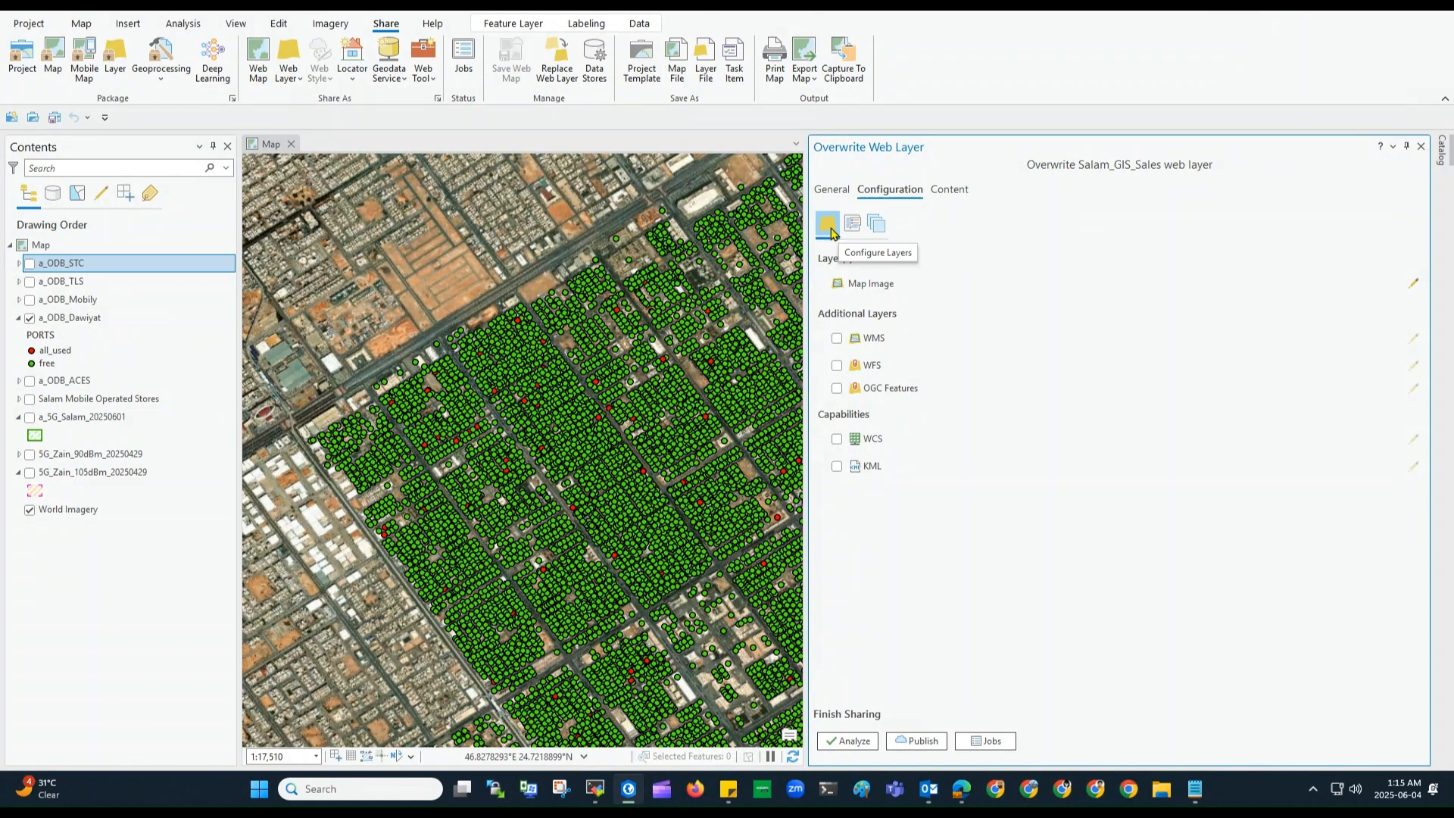
pyautogui.click(1414, 284)
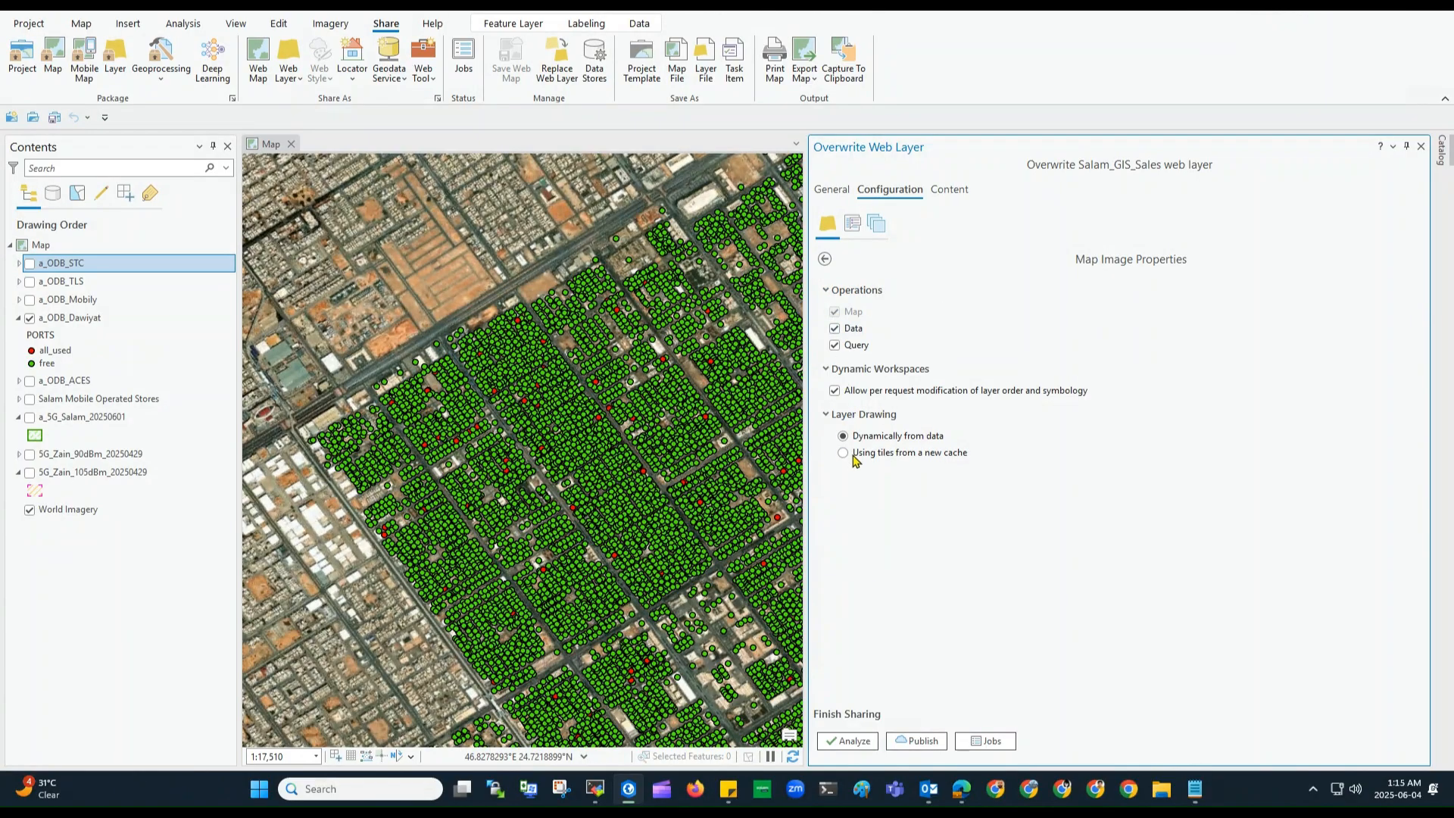
pyautogui.click(826, 260)
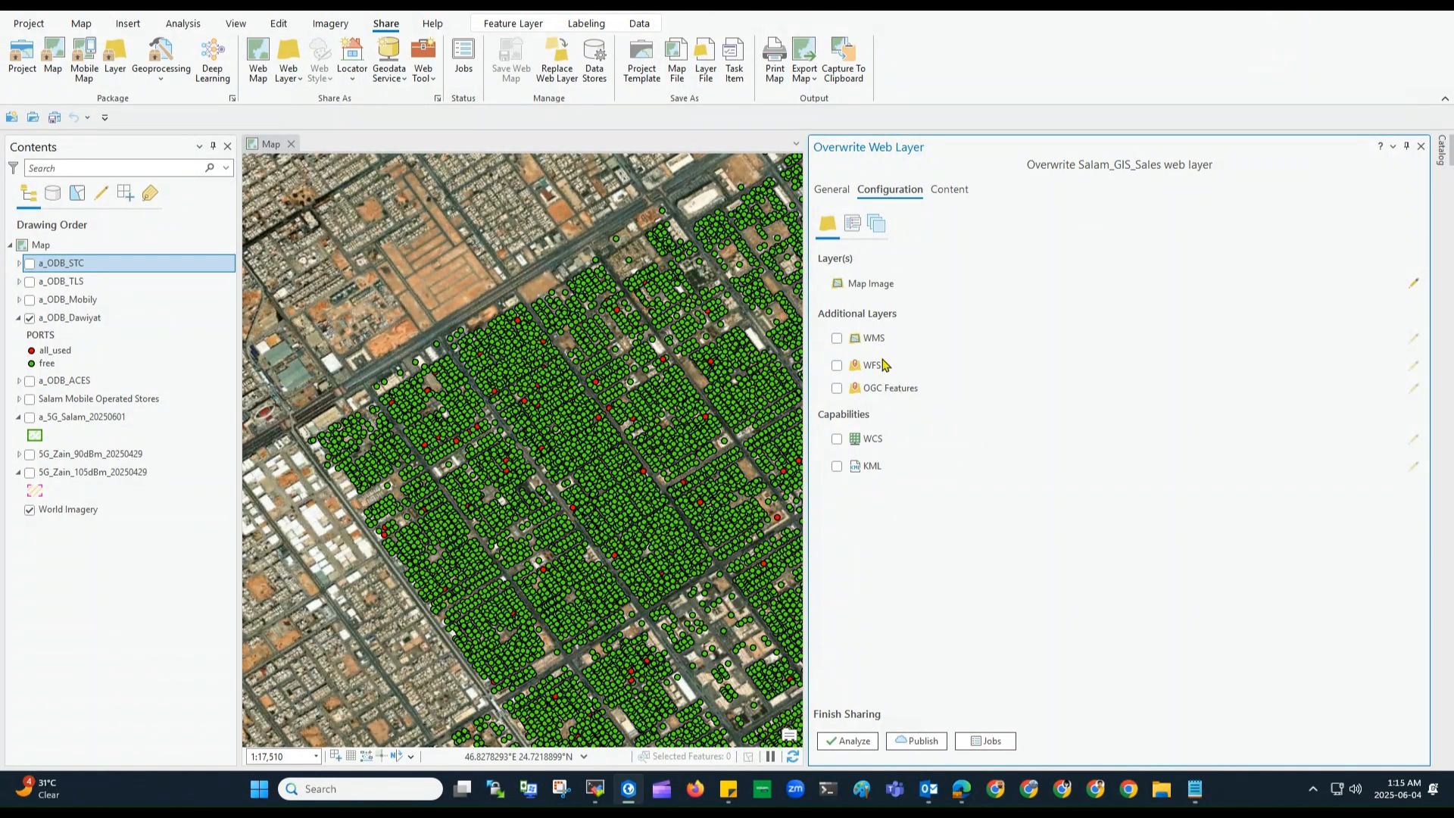
# Step: Enable WFS as an additional layer, inspect its service properties, and disable it again
pyautogui.click(837, 366)
pyautogui.click(1414, 367)
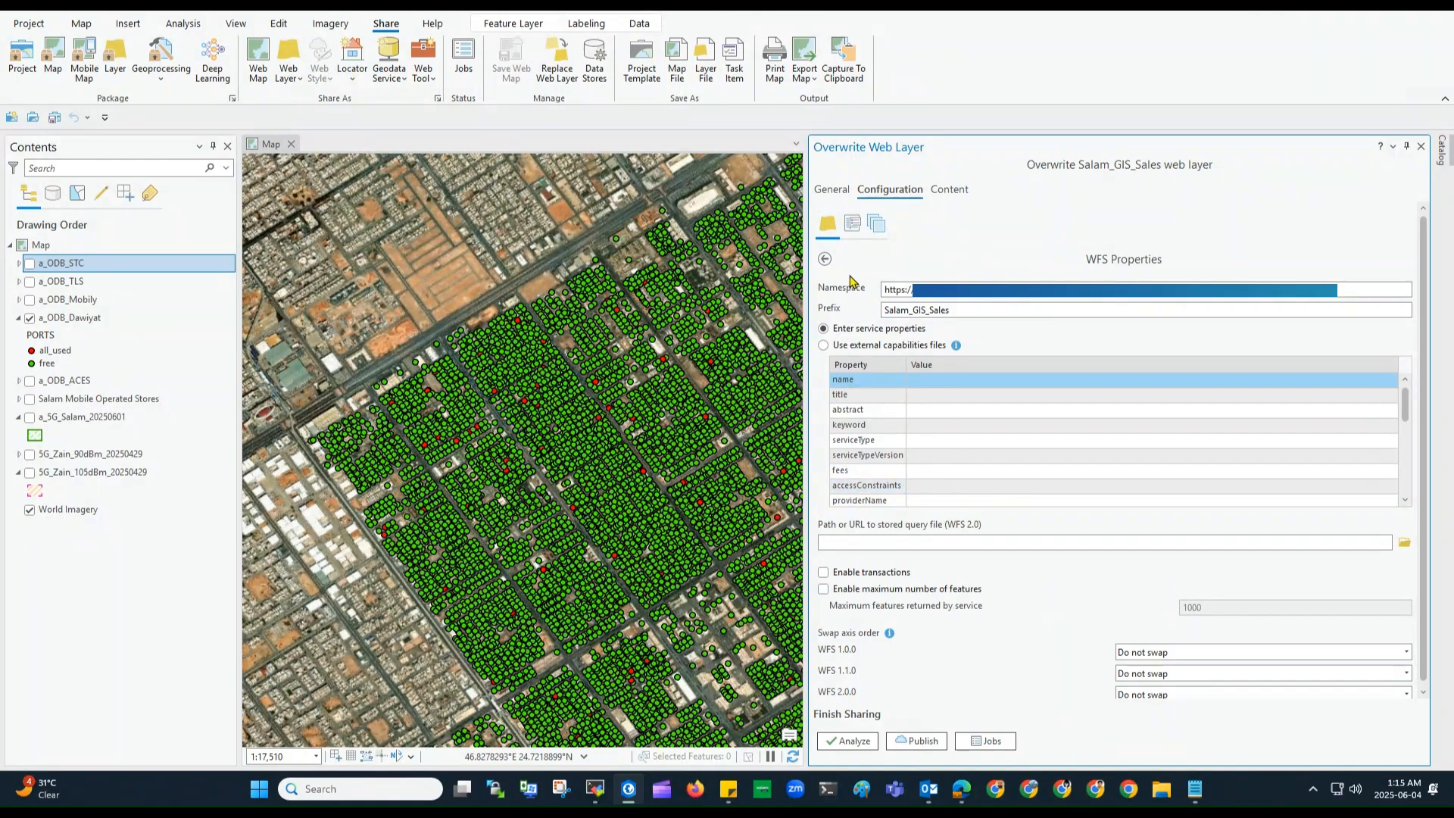
pyautogui.click(825, 259)
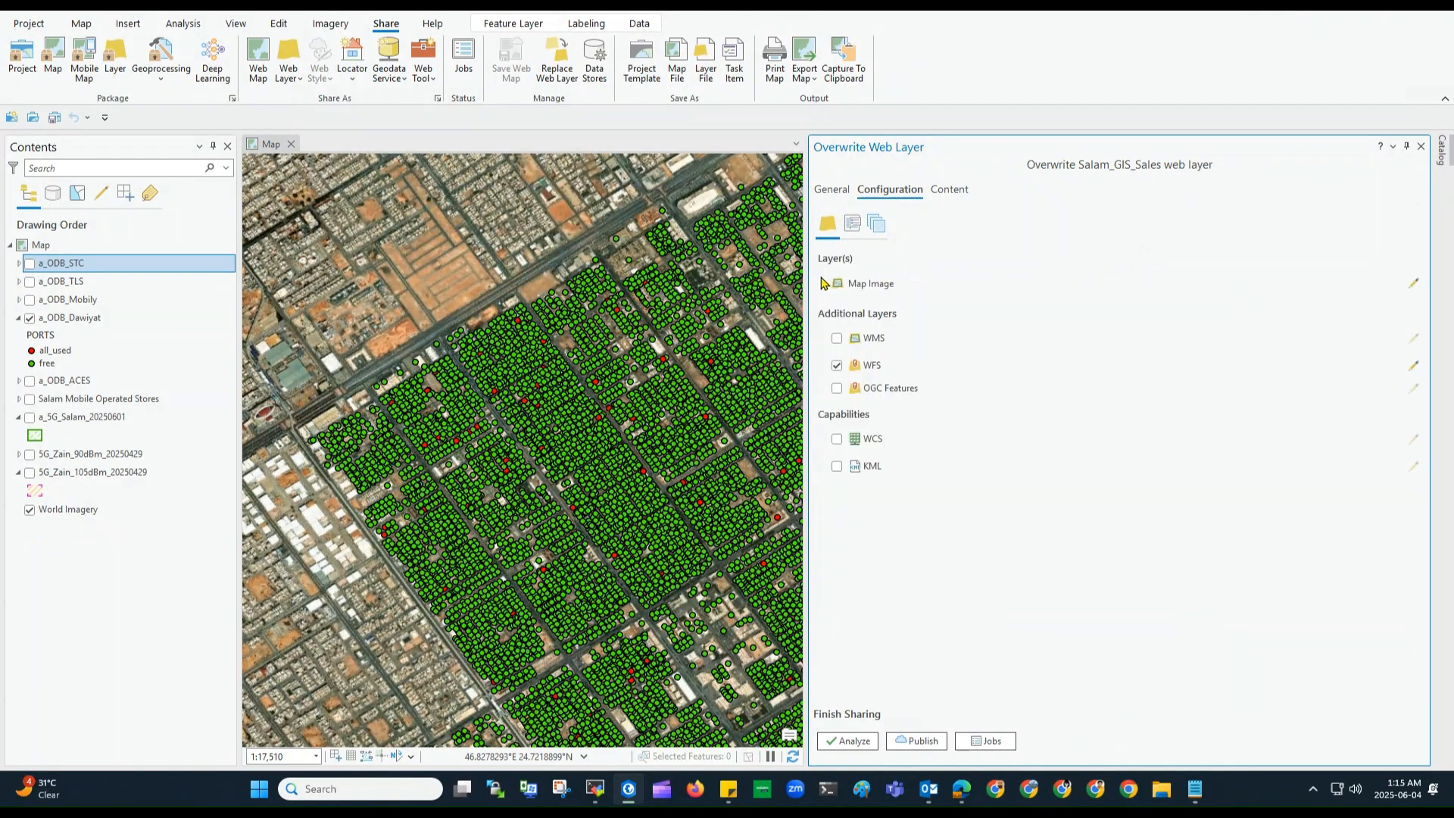
pyautogui.click(838, 368)
# Step: Inspect the web layer's parameter settings, focusing on the maximum records returned by server
pyautogui.click(852, 225)
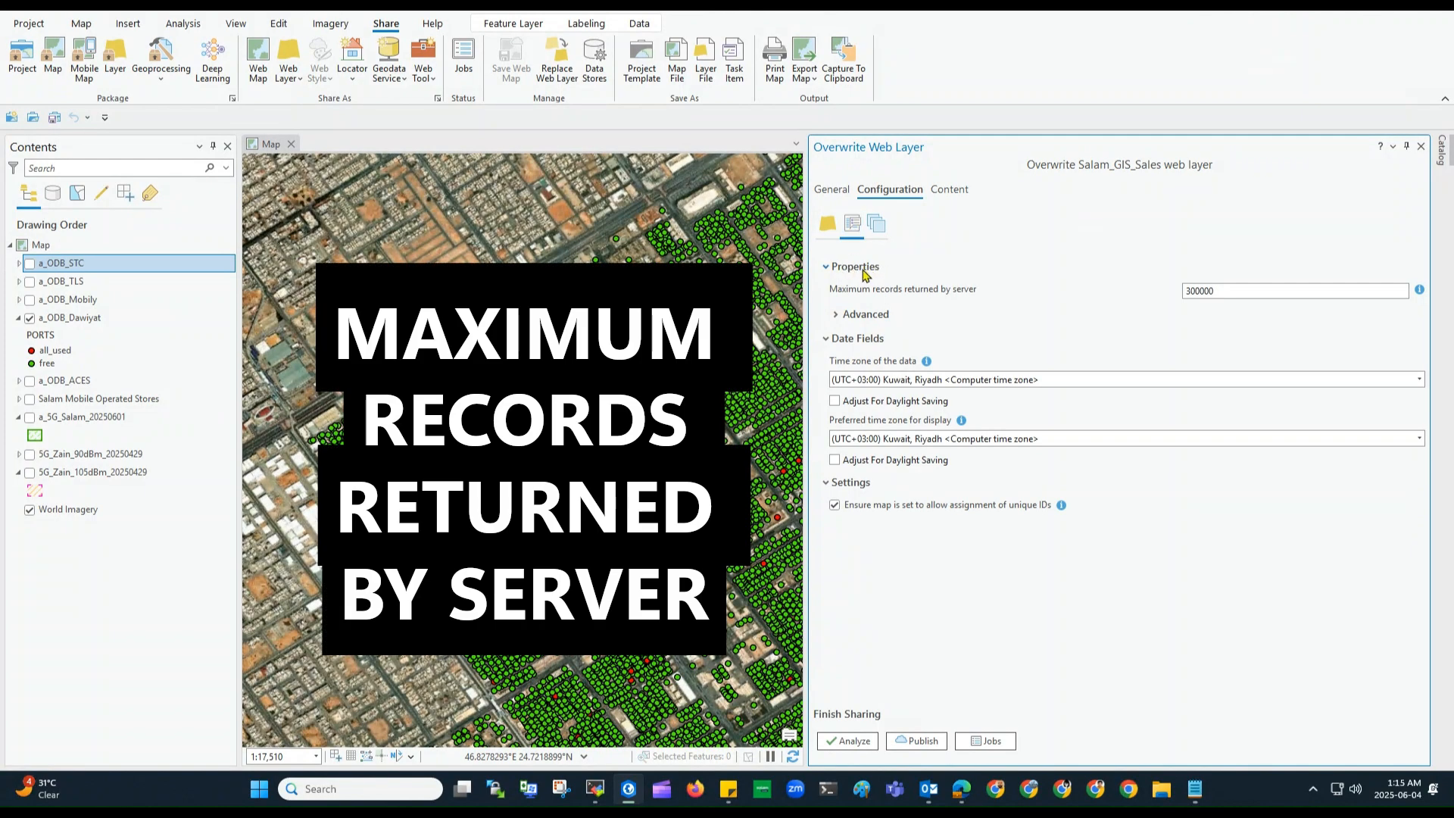
pyautogui.moveTo(1226, 293); pyautogui.dragTo(1152, 299)
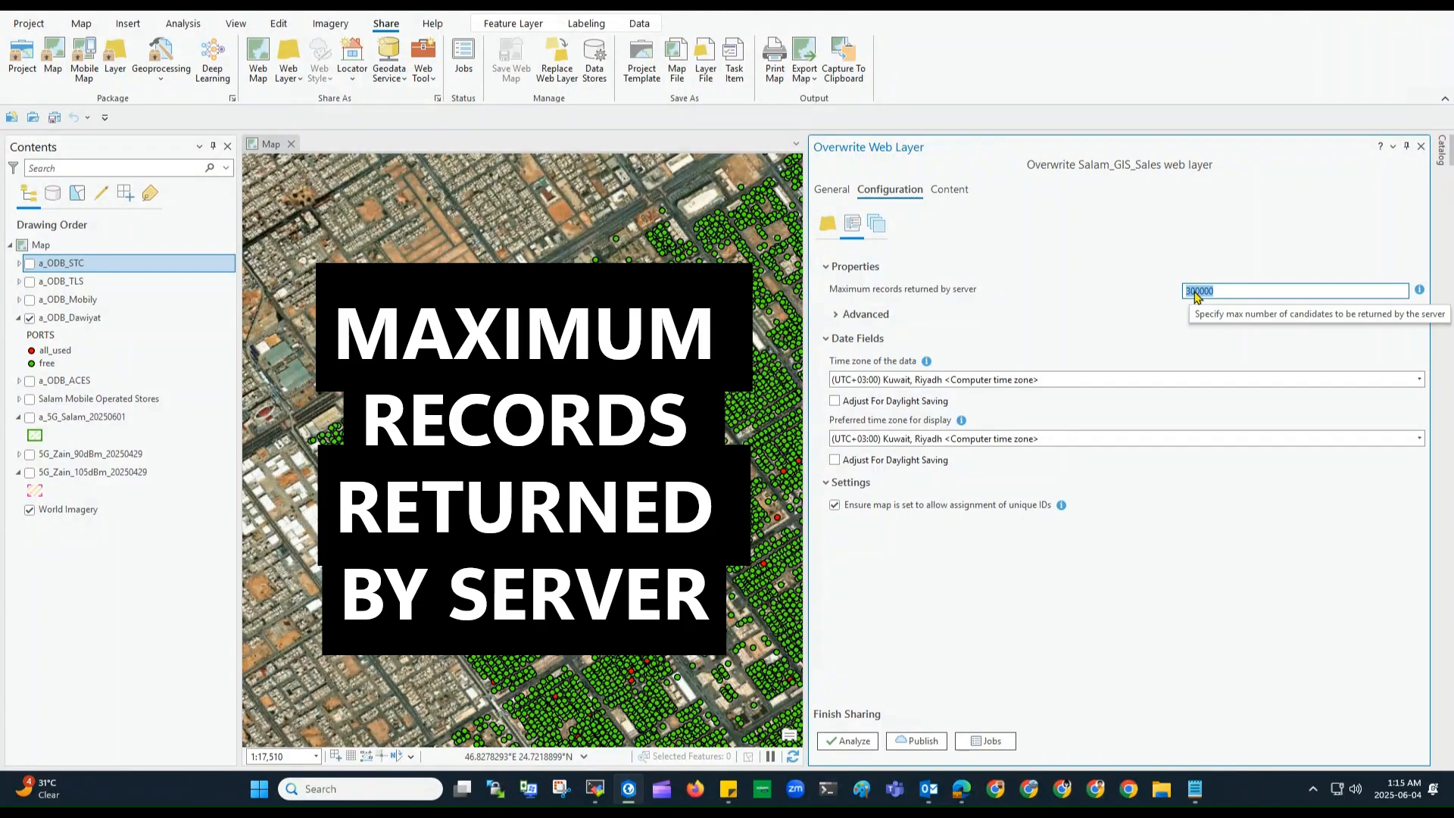
pyautogui.click(1104, 282)
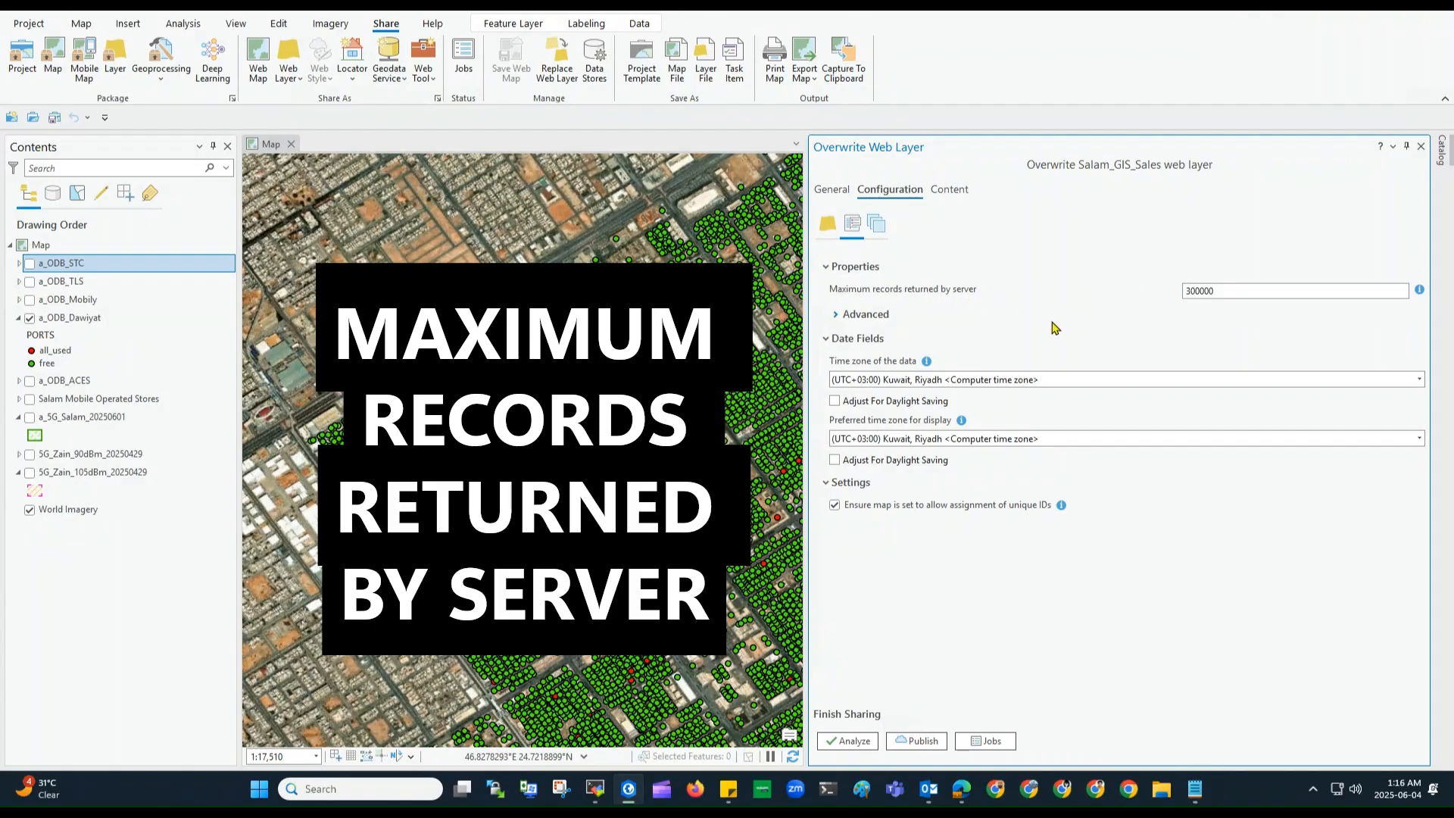
# Step: Switch to the GIS Dashboard, remove the map extent filter from the a_ODB_Dawiyat table, and look at its CSV export option
pyautogui.click(968, 797)
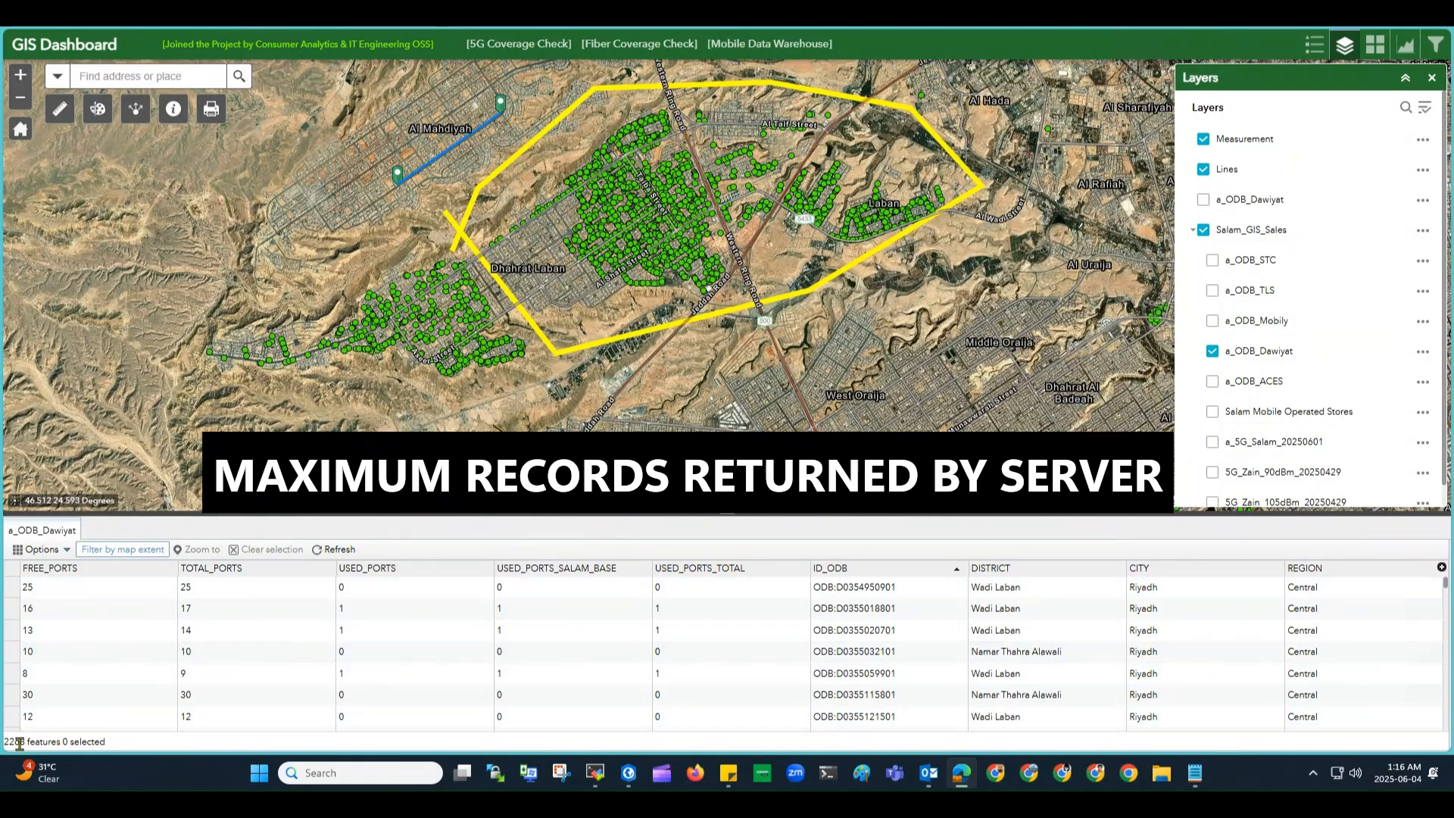
pyautogui.click(106, 558)
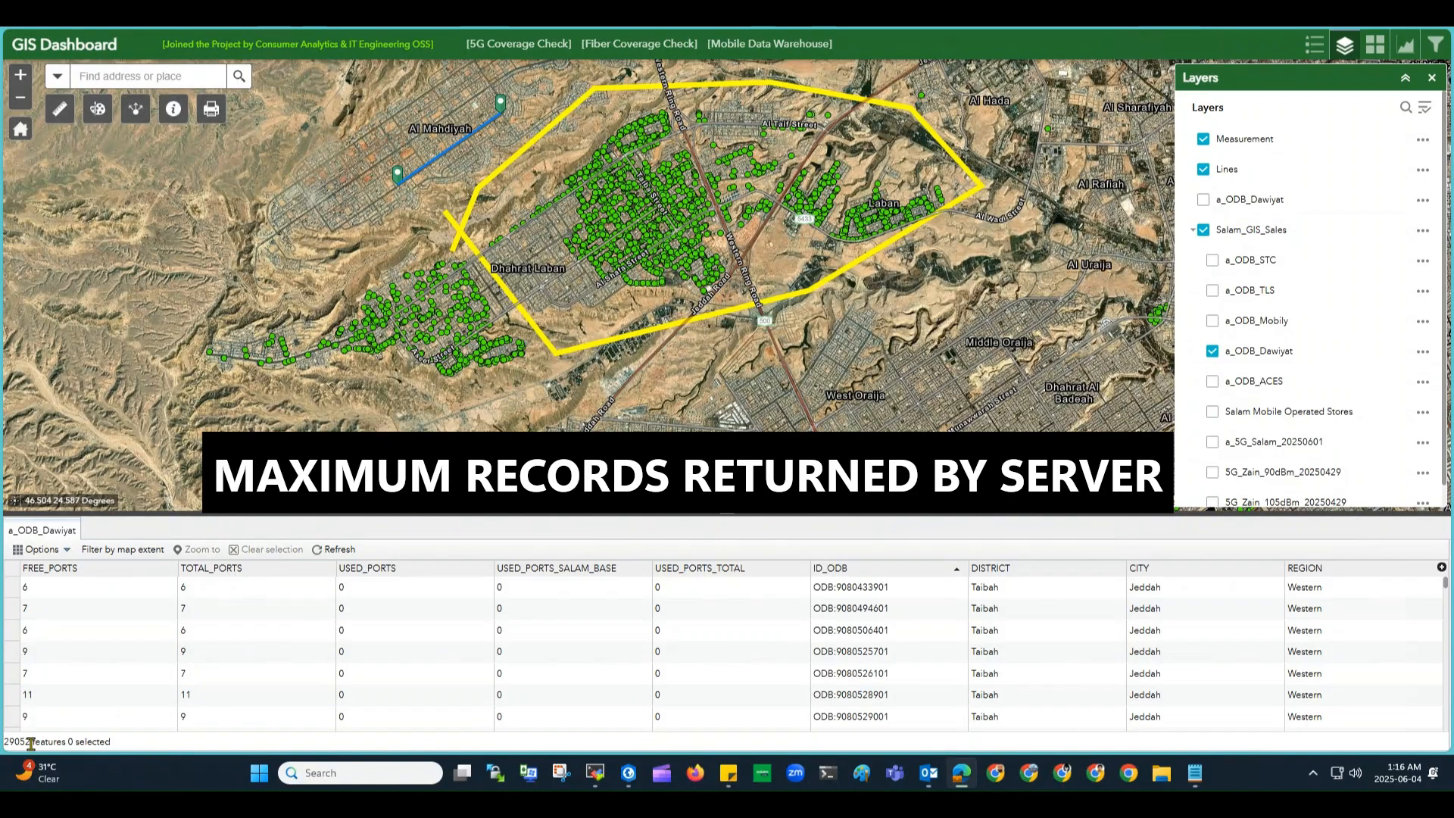
pyautogui.click(43, 550)
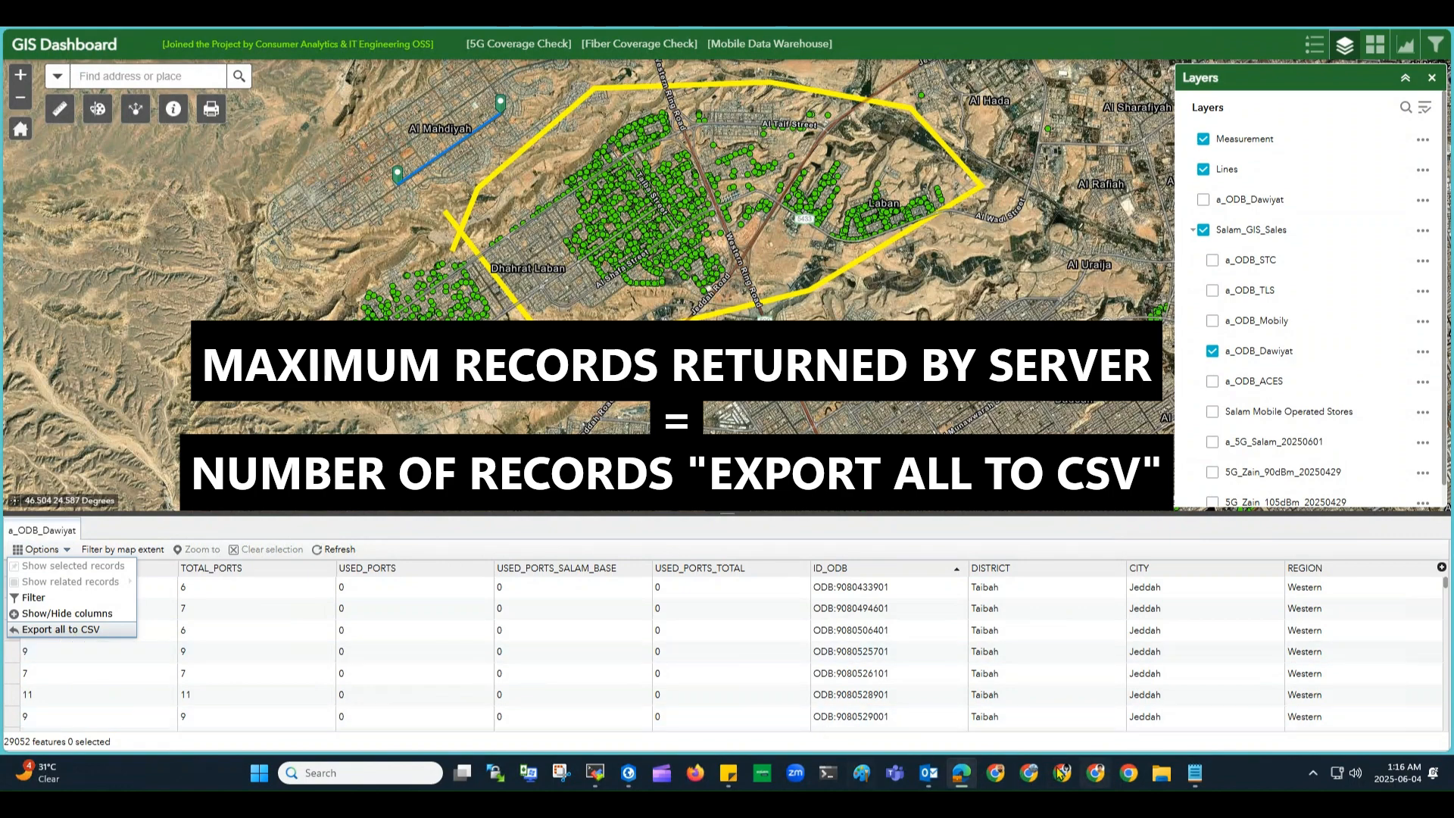
# Step: Try a maximum of 200 records returned by server in ArcGIS Pro, check the dashboard table's options, and restore the limit to 300000
pyautogui.click(629, 773)
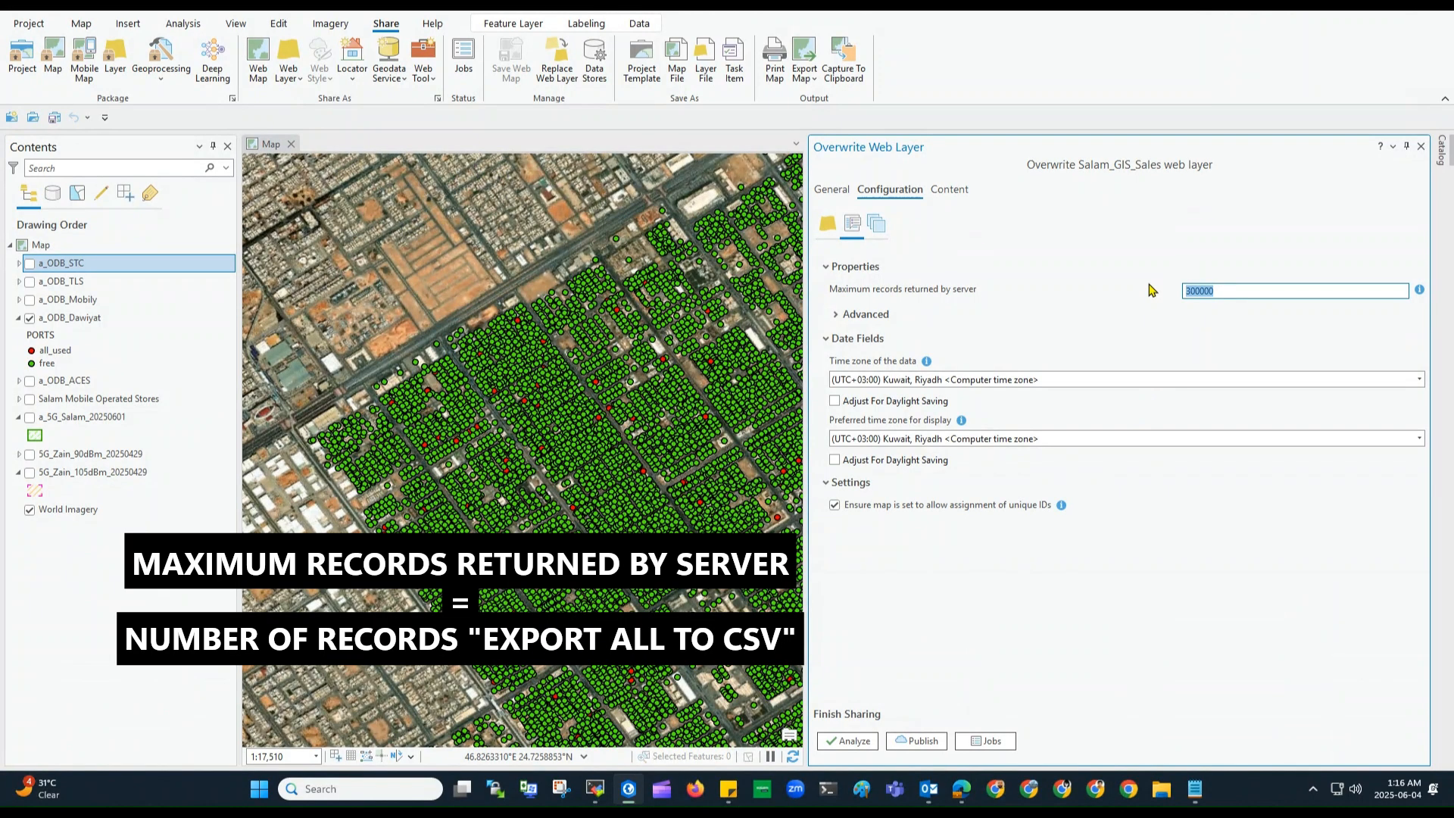
pyautogui.write('200')
pyautogui.click(962, 788)
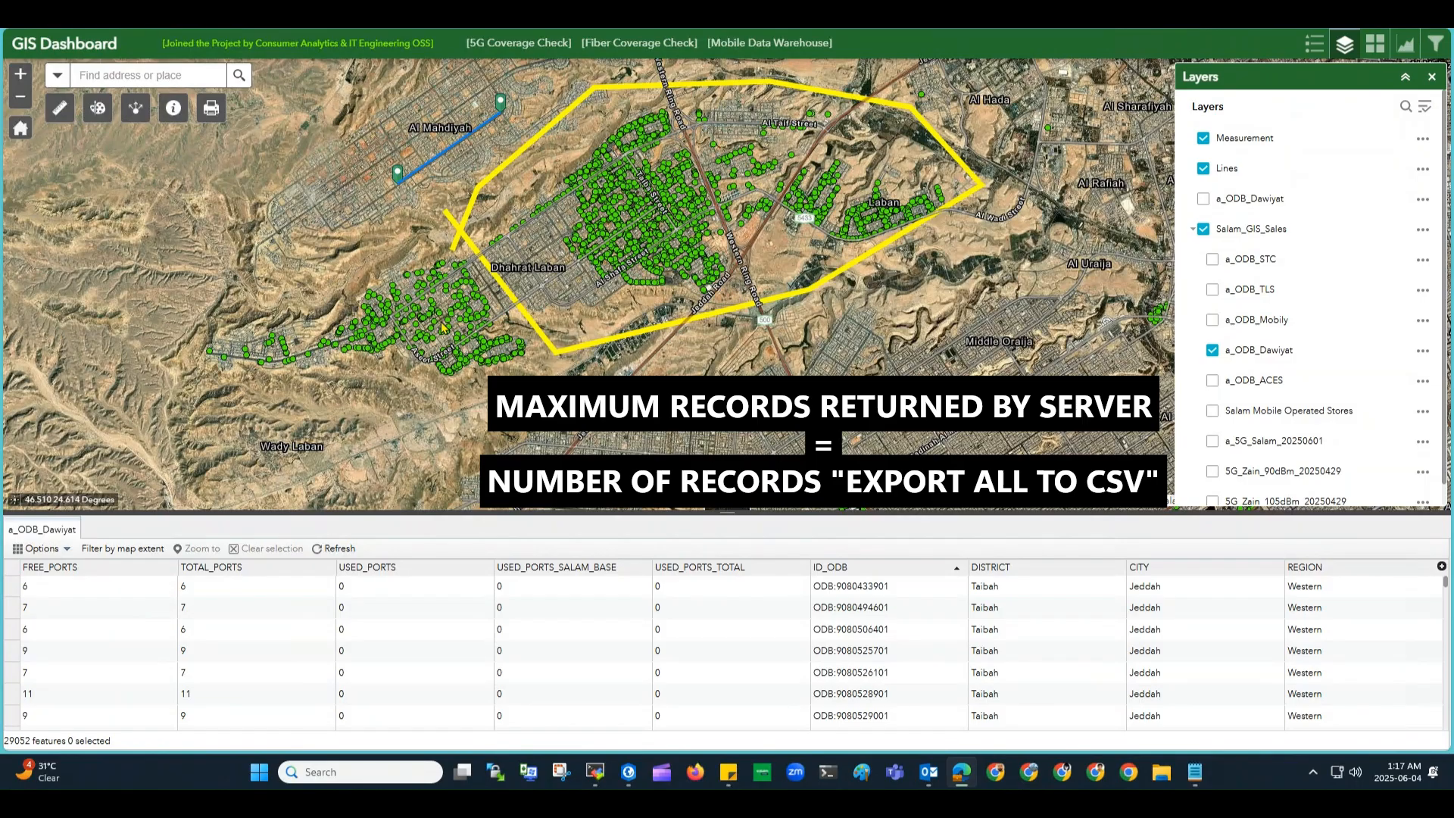
pyautogui.click(39, 548)
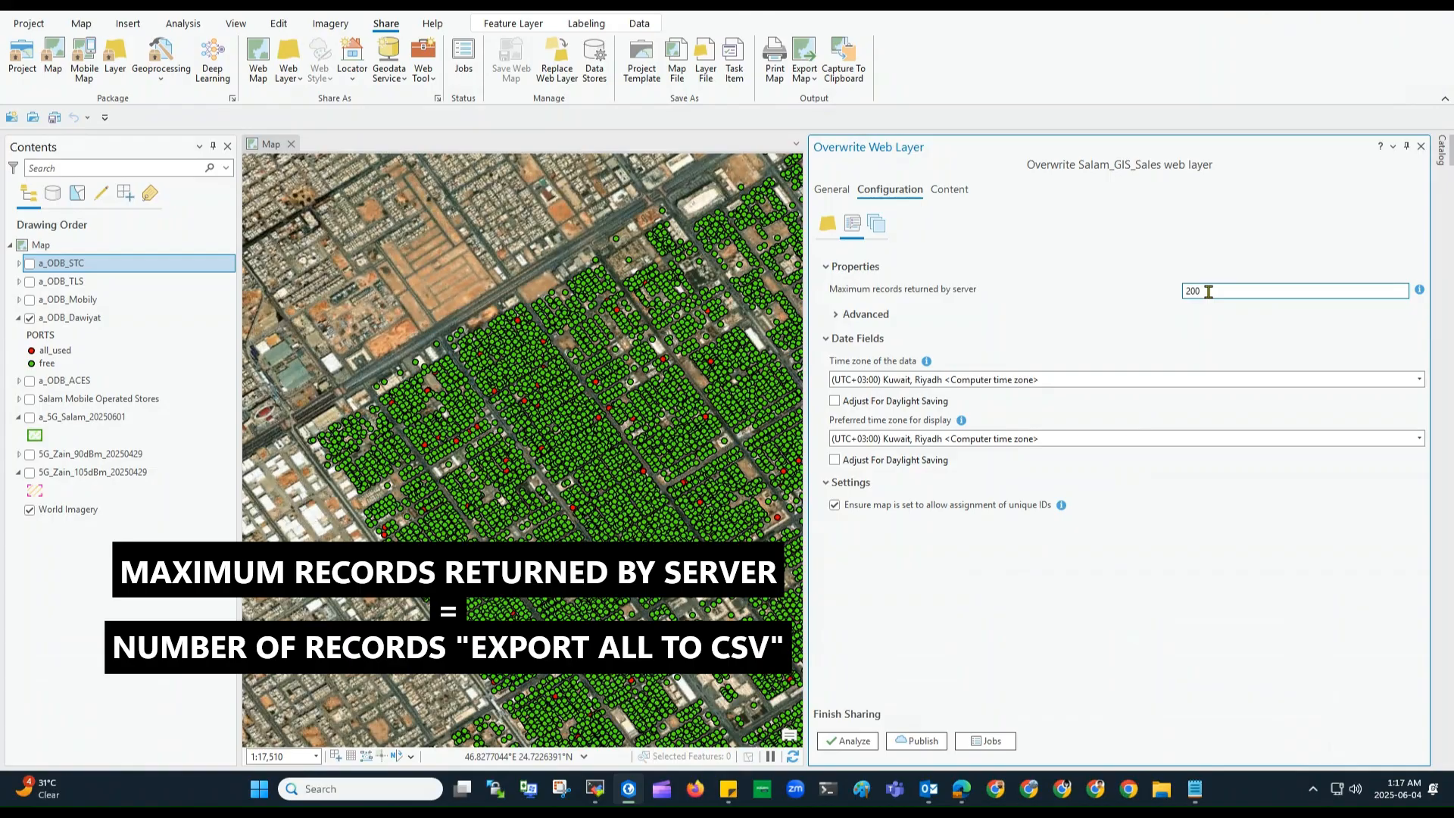
pyautogui.moveTo(1209, 291); pyautogui.dragTo(1151, 298)
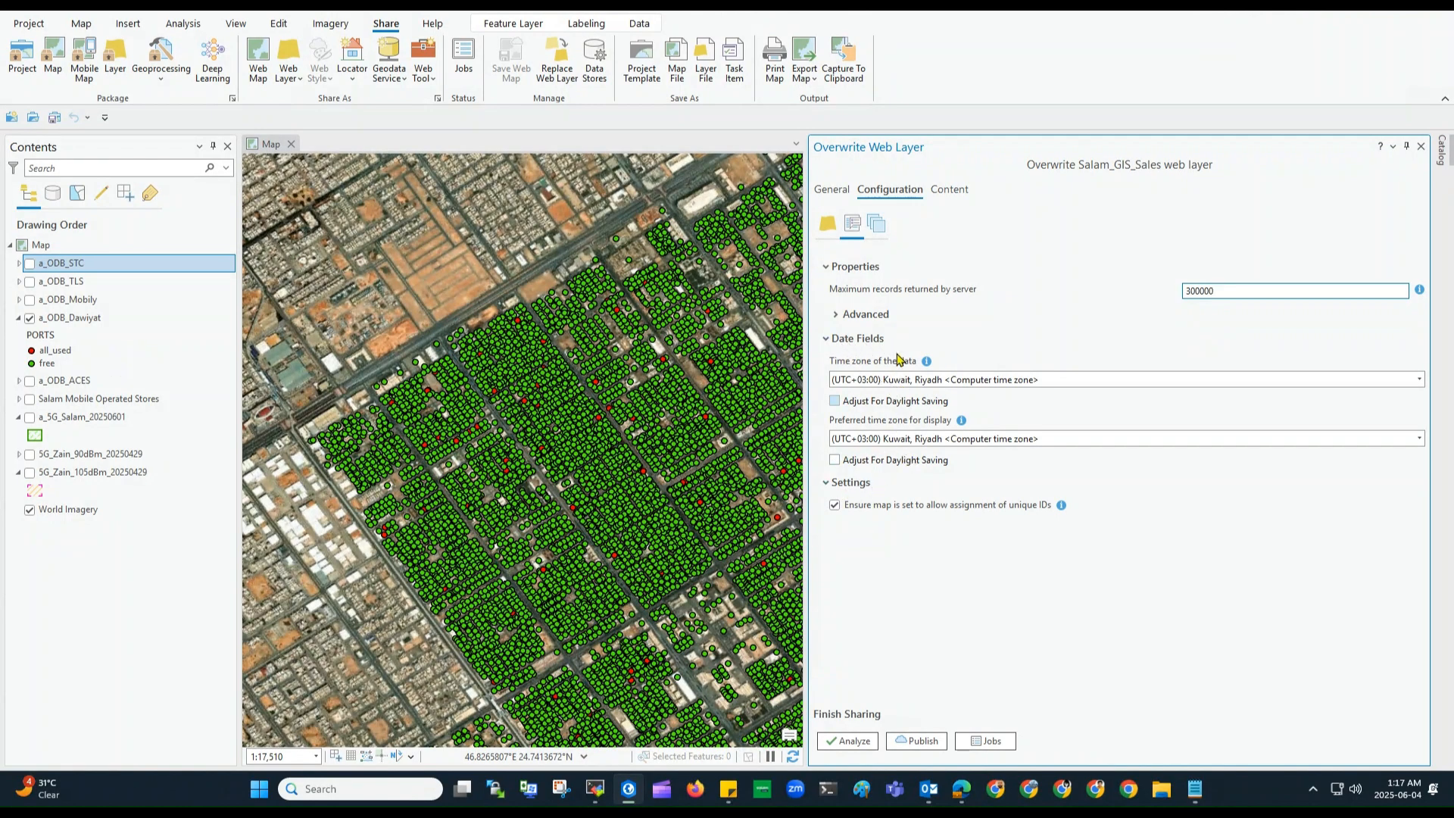
# Step: Review the instance type settings and the list of layers included in the Salam_GIS_Sales web layer
pyautogui.click(876, 228)
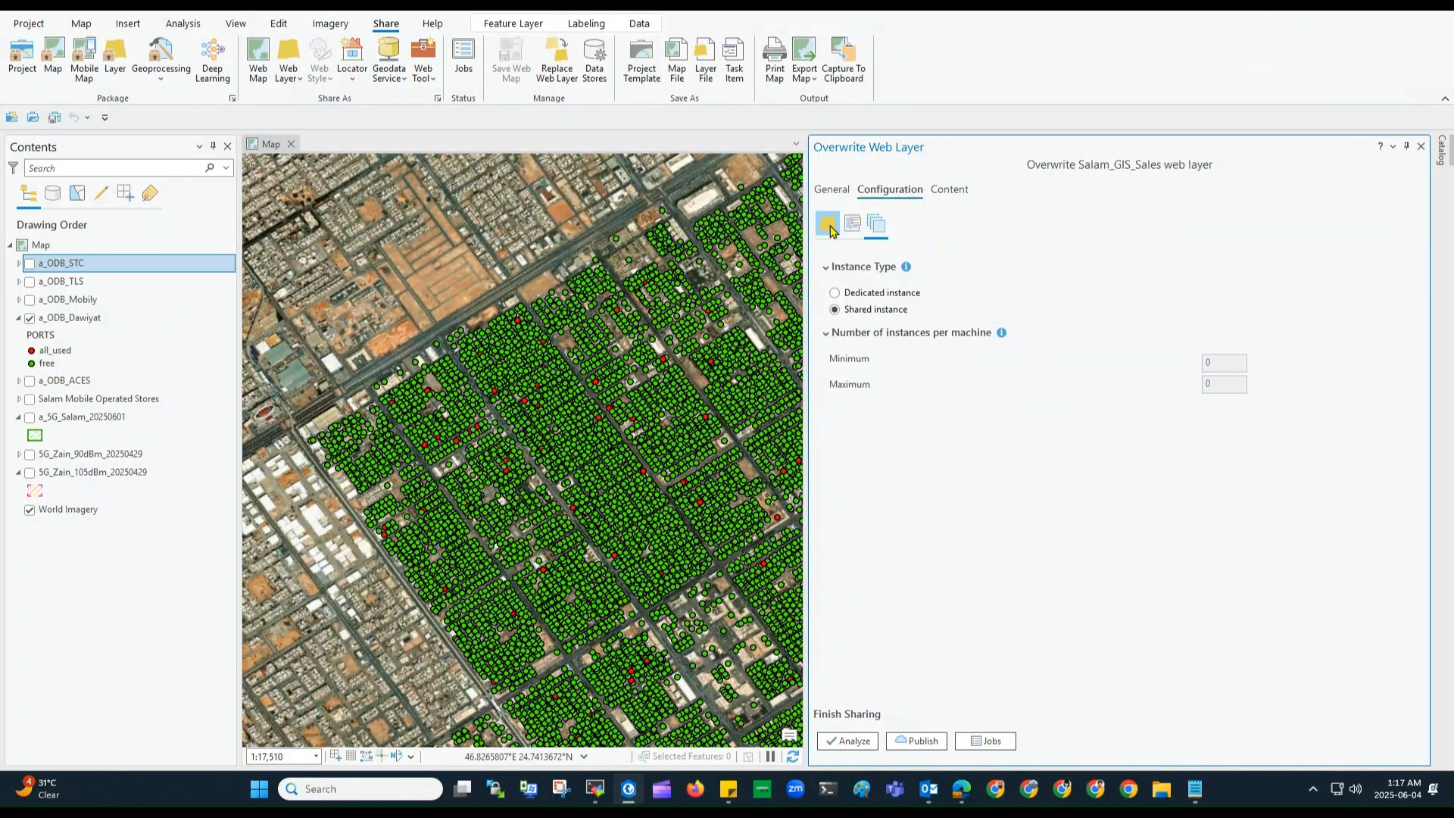
pyautogui.click(949, 191)
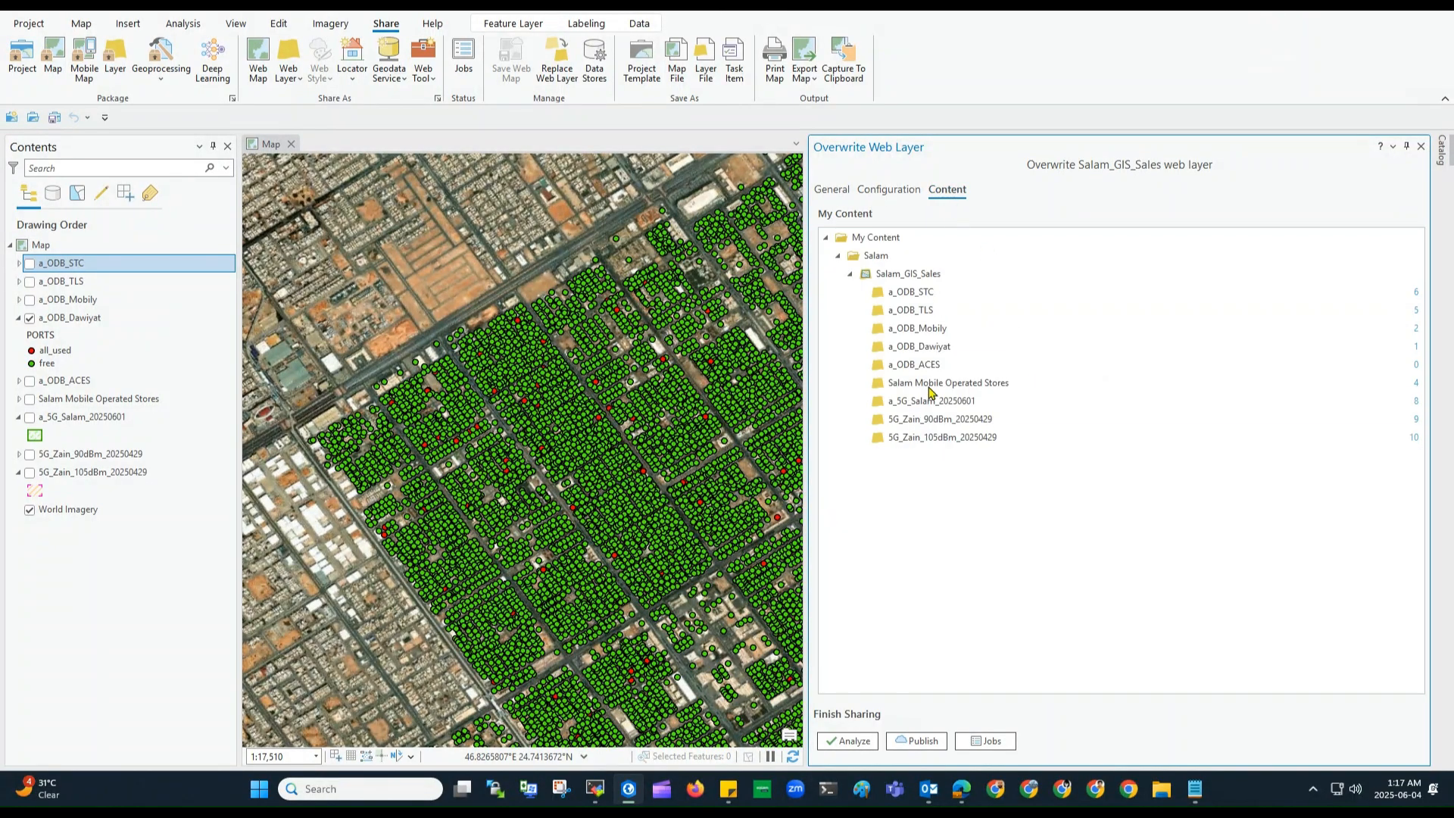
pyautogui.click(959, 421)
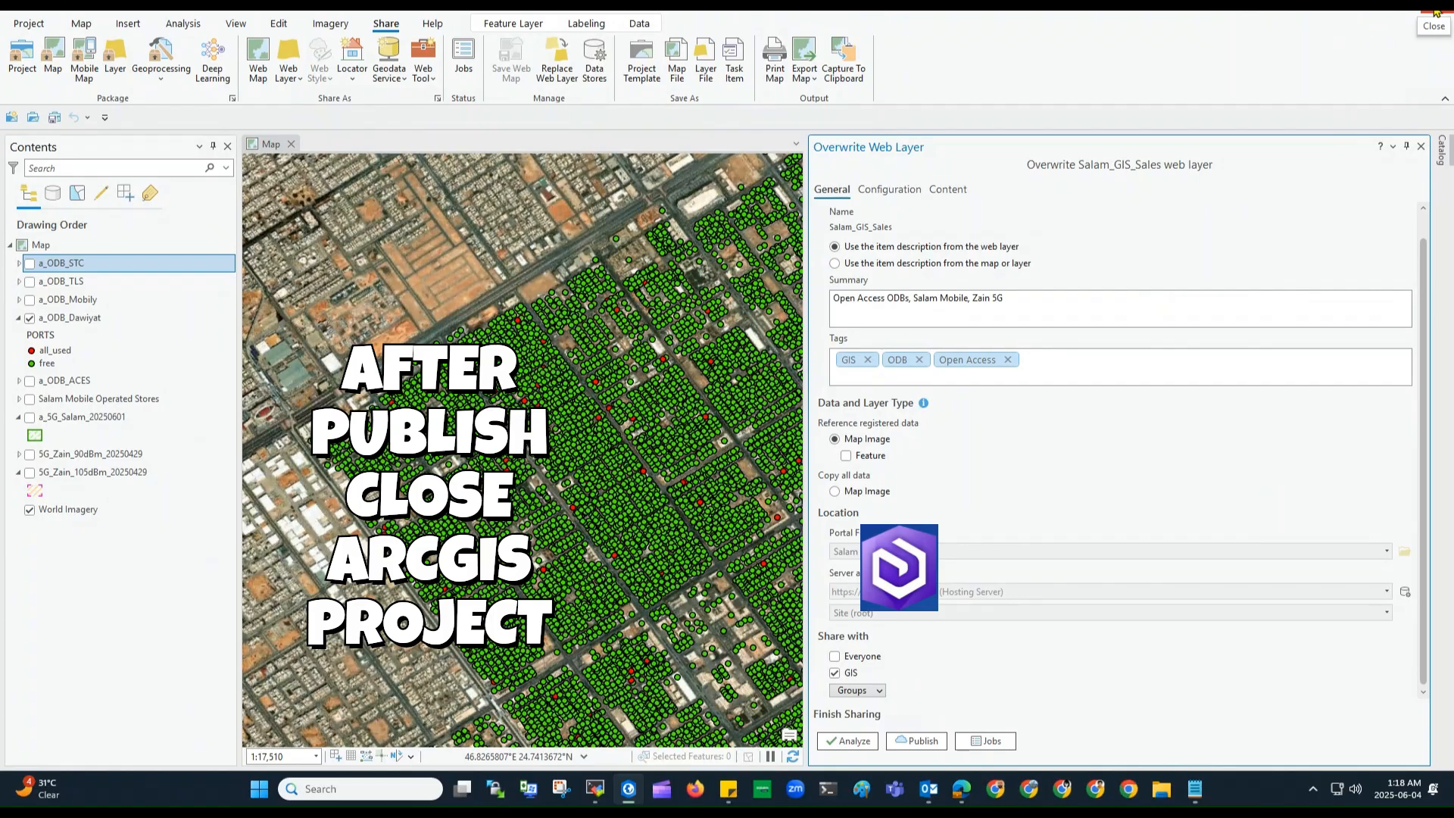
# Step: Close ArcGIS Pro, and sort the Salam folder's content by title in the portal to locate the Salam_GIS_Sales map image layer
pyautogui.click(1436, 11)
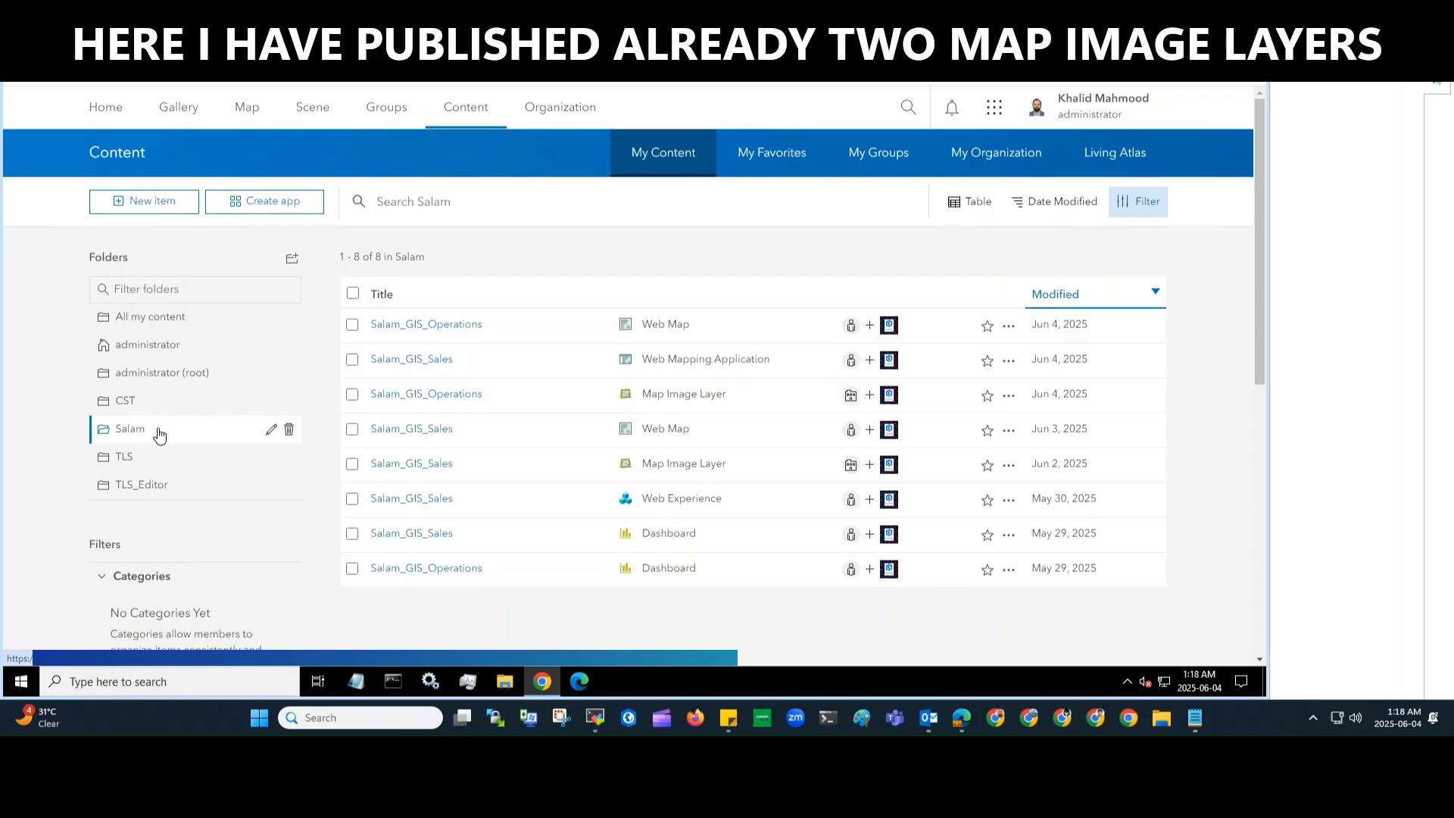
pyautogui.click(382, 294)
pyautogui.tripleClick(684, 498)
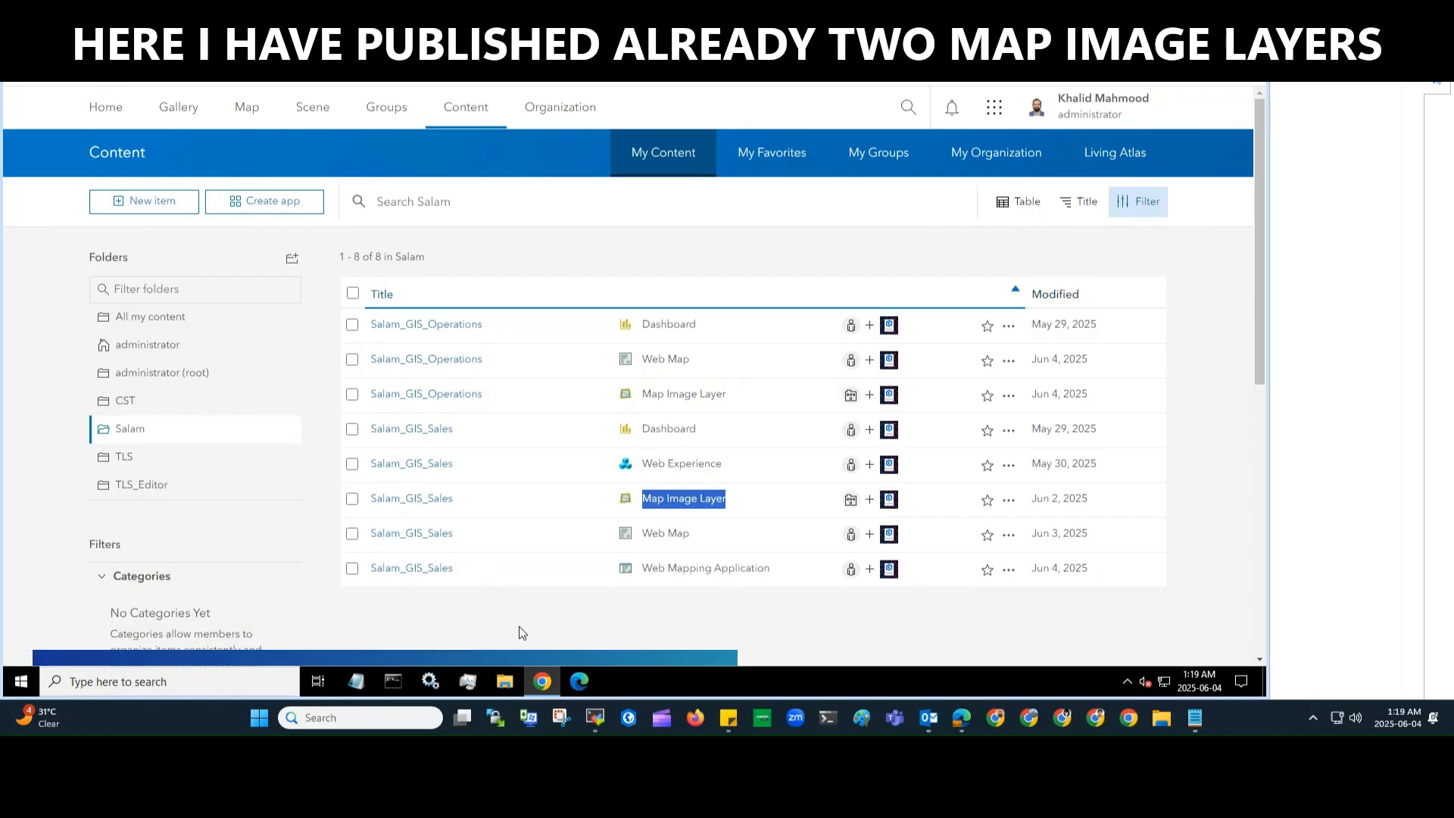
pyautogui.click(518, 626)
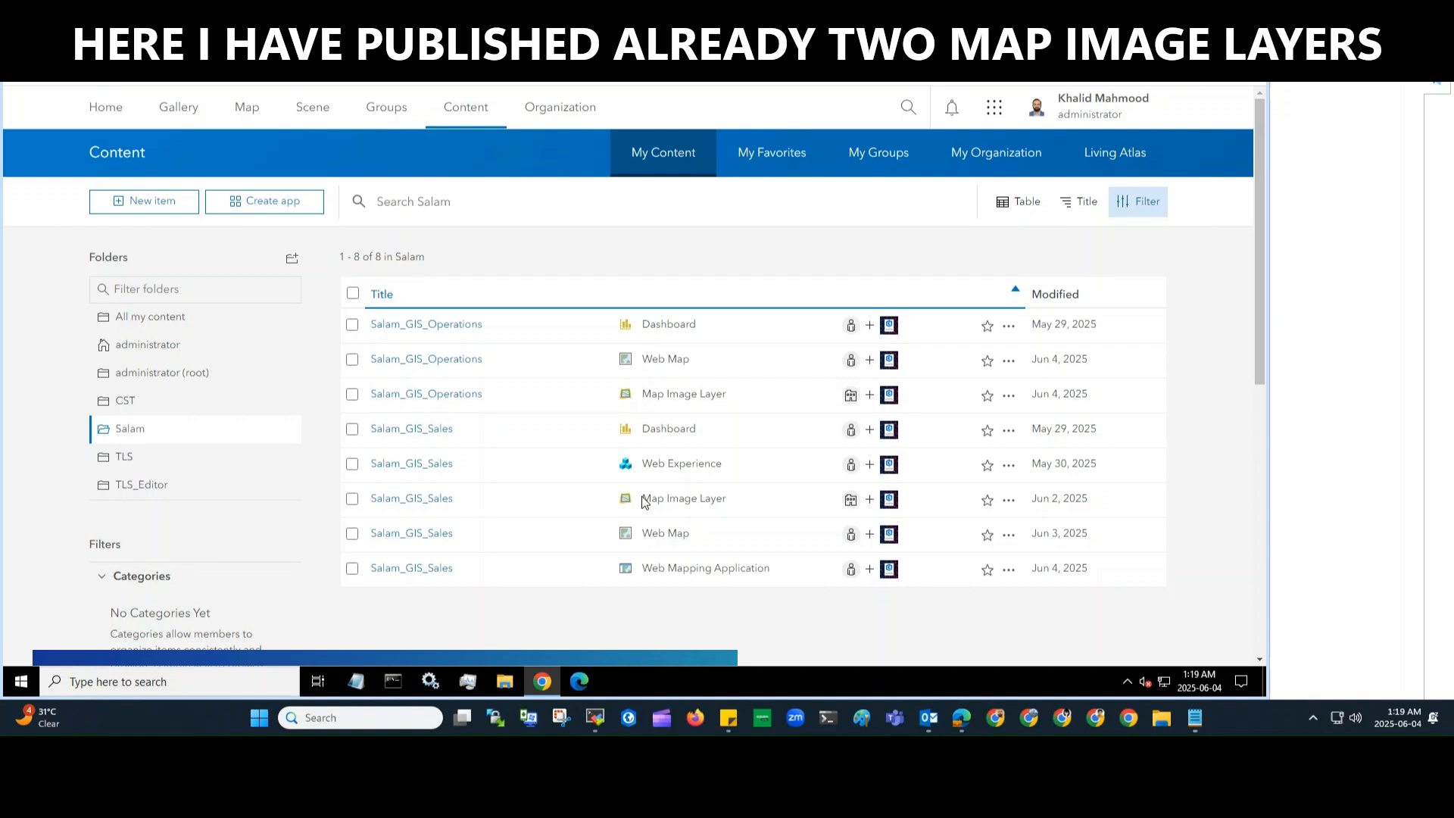
pyautogui.moveTo(643, 498); pyautogui.dragTo(728, 498)
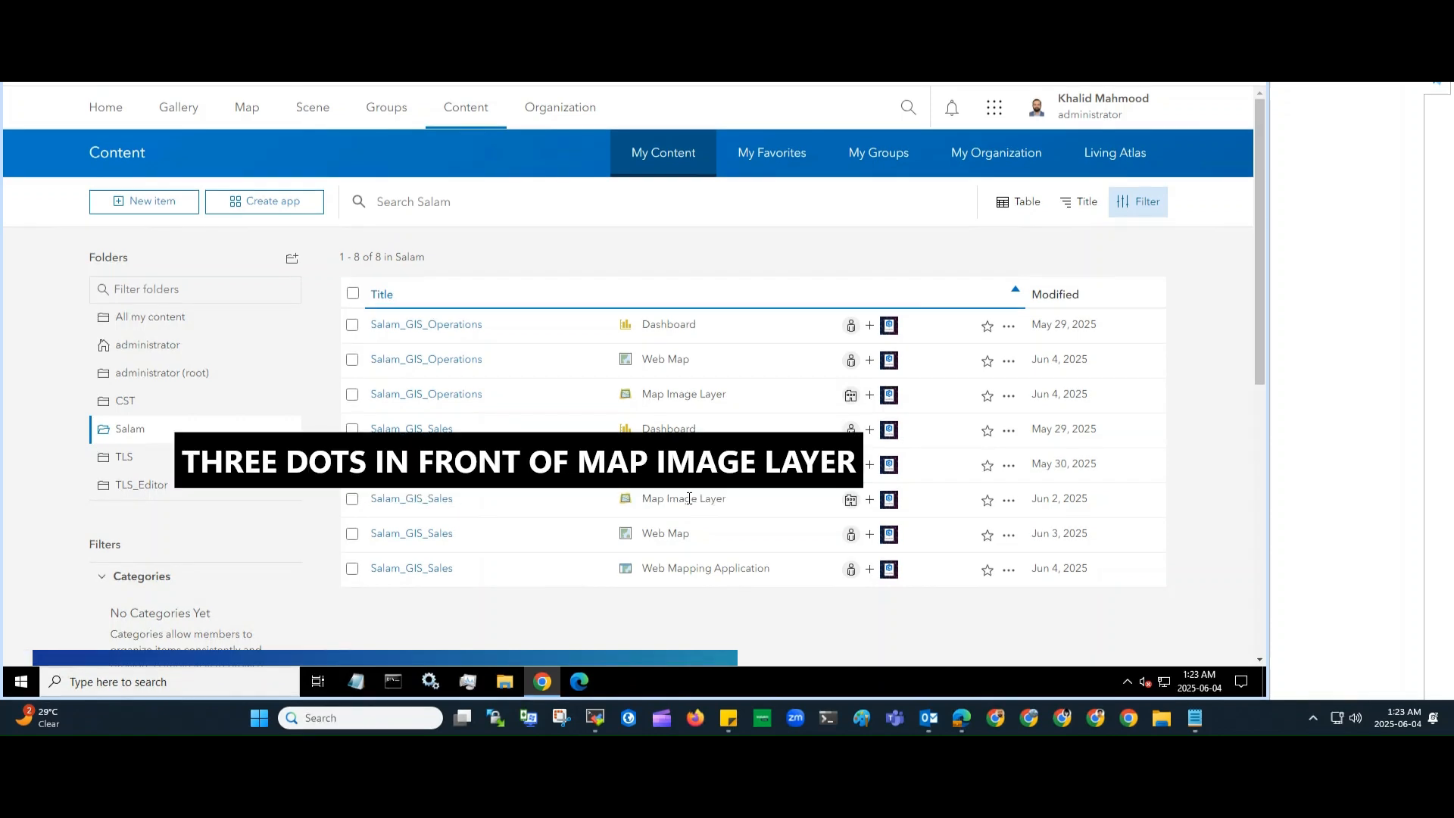
# Step: Open the Salam_GIS_Sales map image layer in Map Viewer in a new browser tab and examine its points on the map
pyautogui.click(1009, 501)
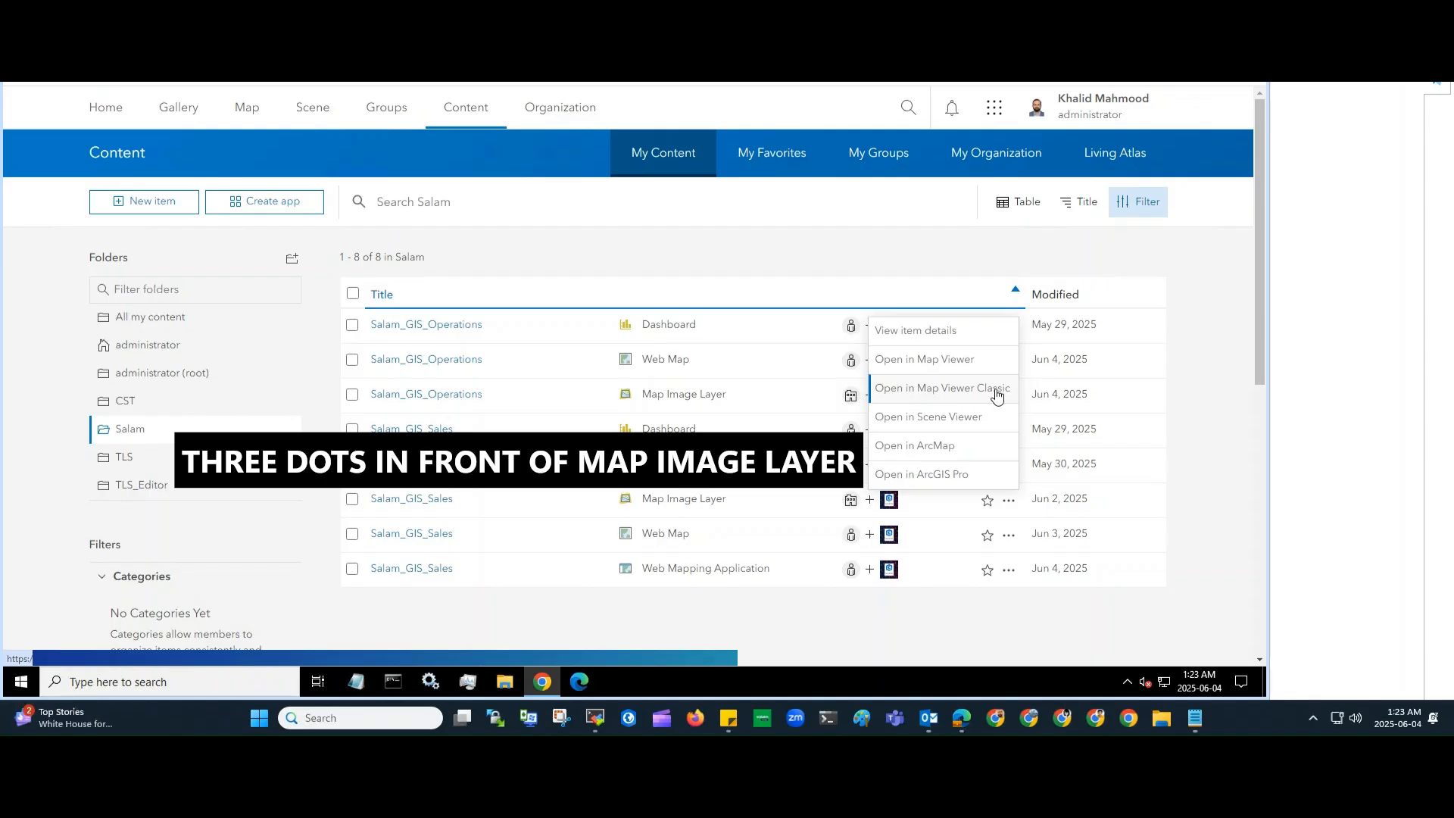
pyautogui.rightClick(933, 363)
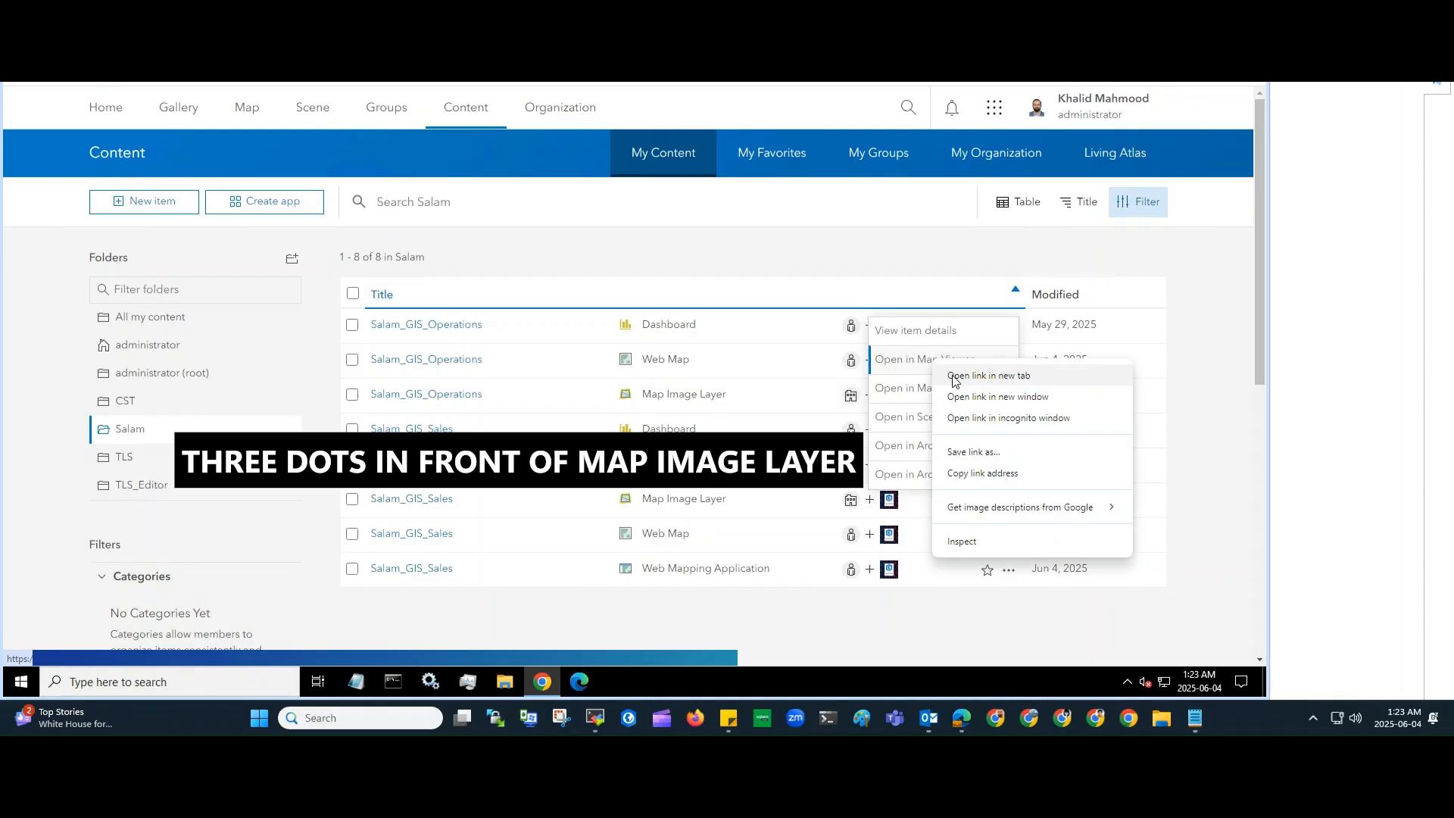
pyautogui.click(956, 376)
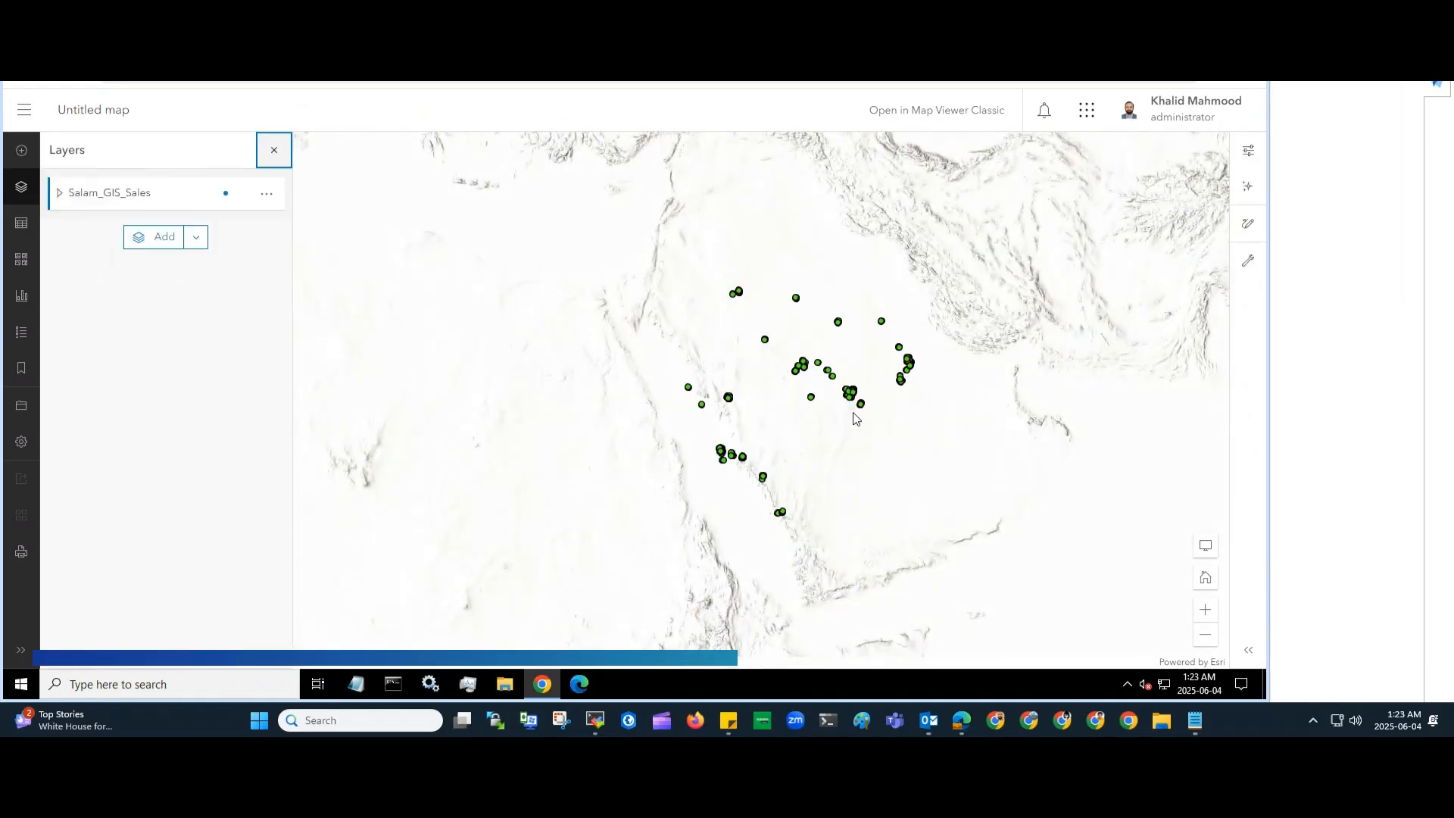
pyautogui.scroll(5, 834, 373)
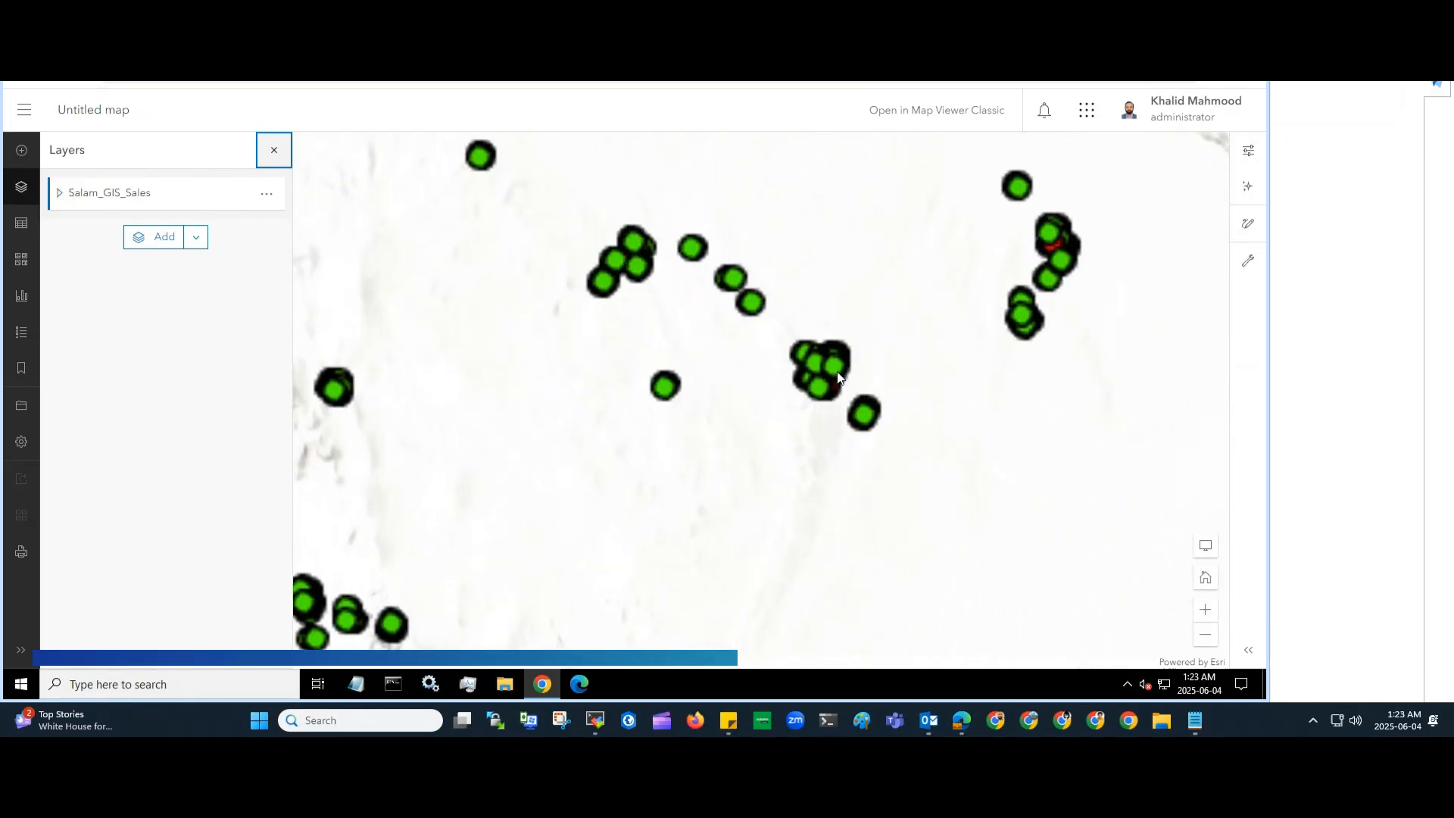
pyautogui.scroll(1, 833, 372)
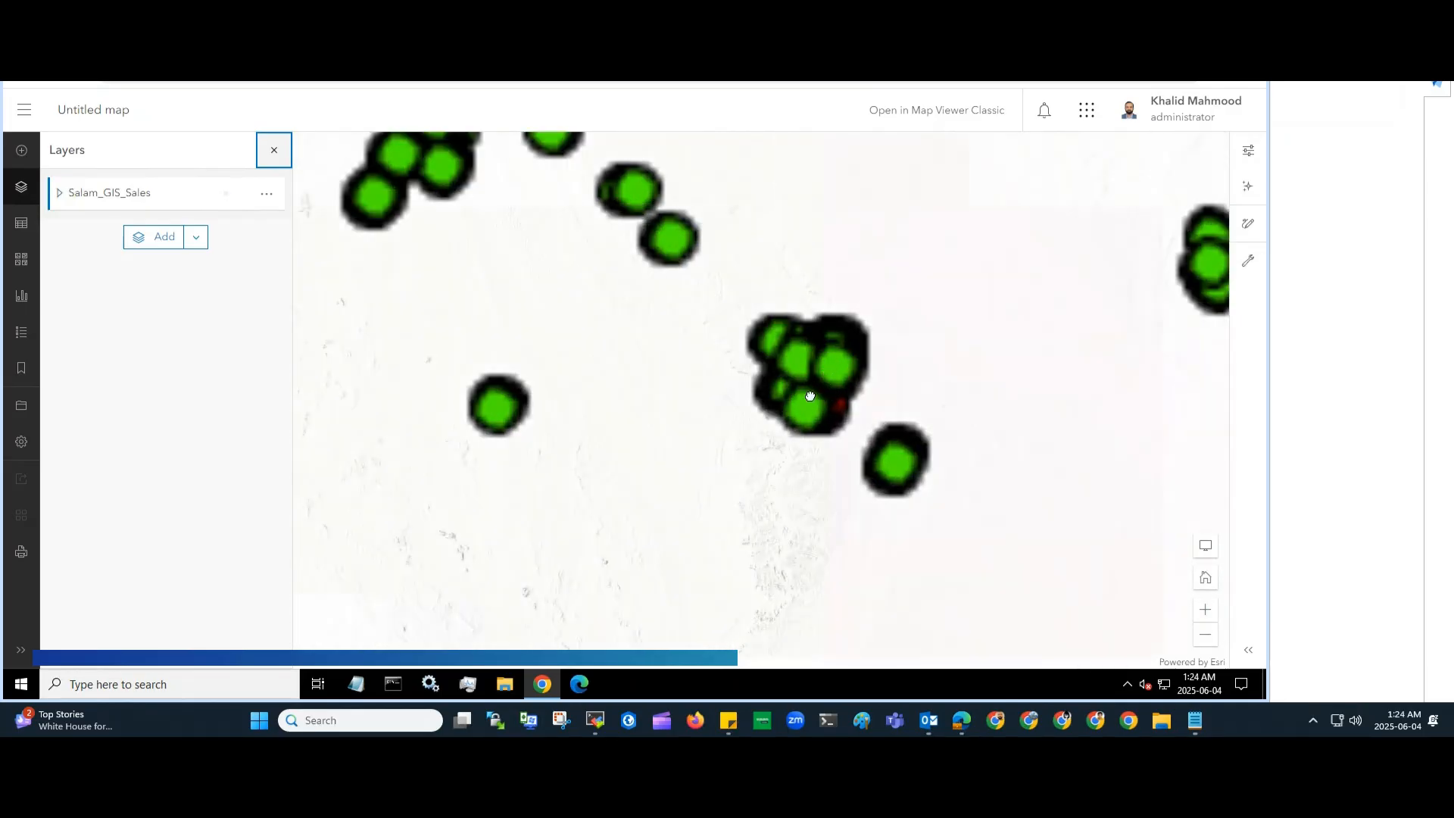
pyautogui.scroll(-3, 833, 376)
pyautogui.scroll(-5, 810, 397)
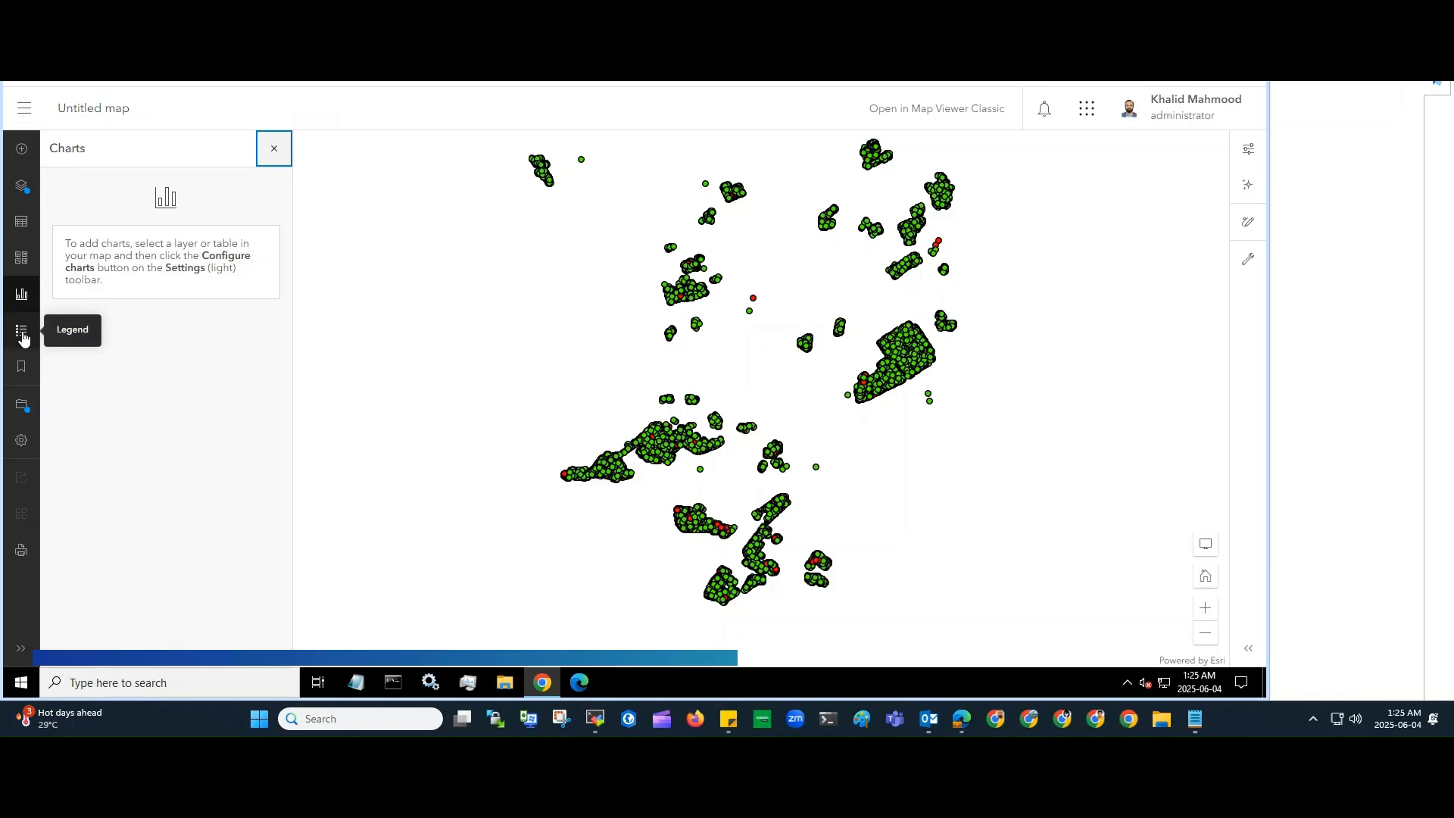
# Step: Look through the legend, the layer list and the main menu of the untitled map
pyautogui.click(23, 336)
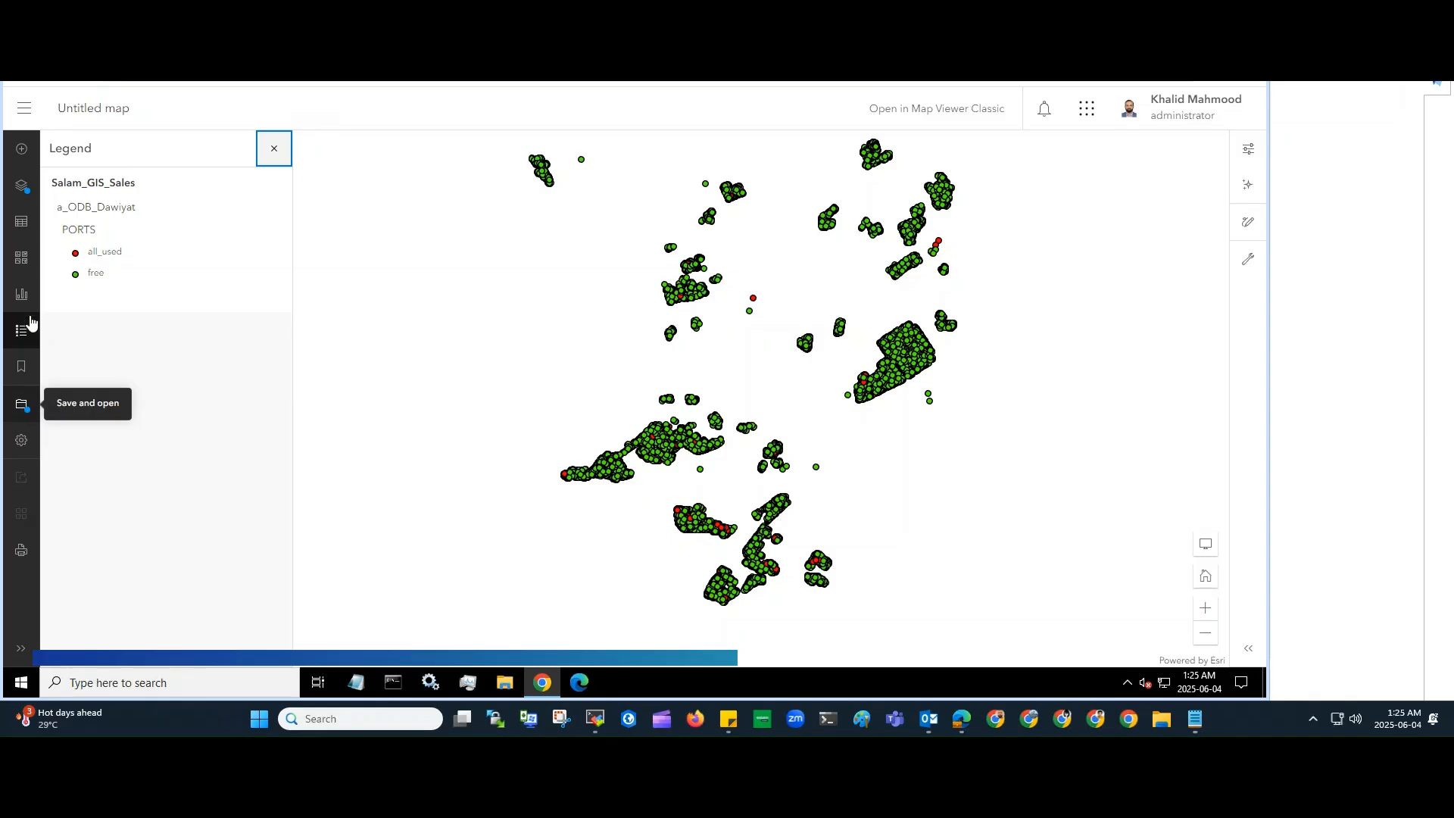
pyautogui.click(20, 189)
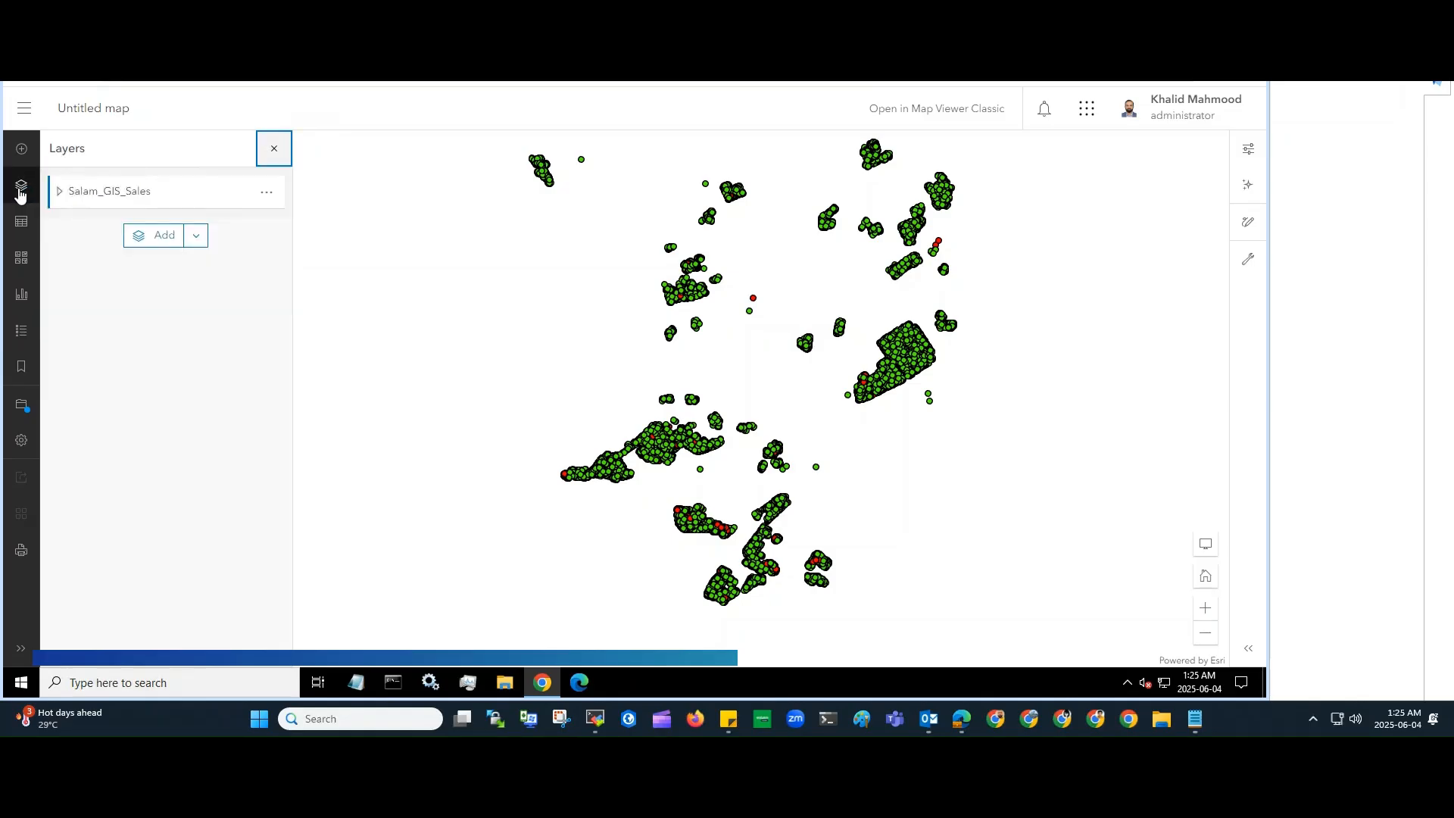
pyautogui.click(24, 109)
pyautogui.click(24, 112)
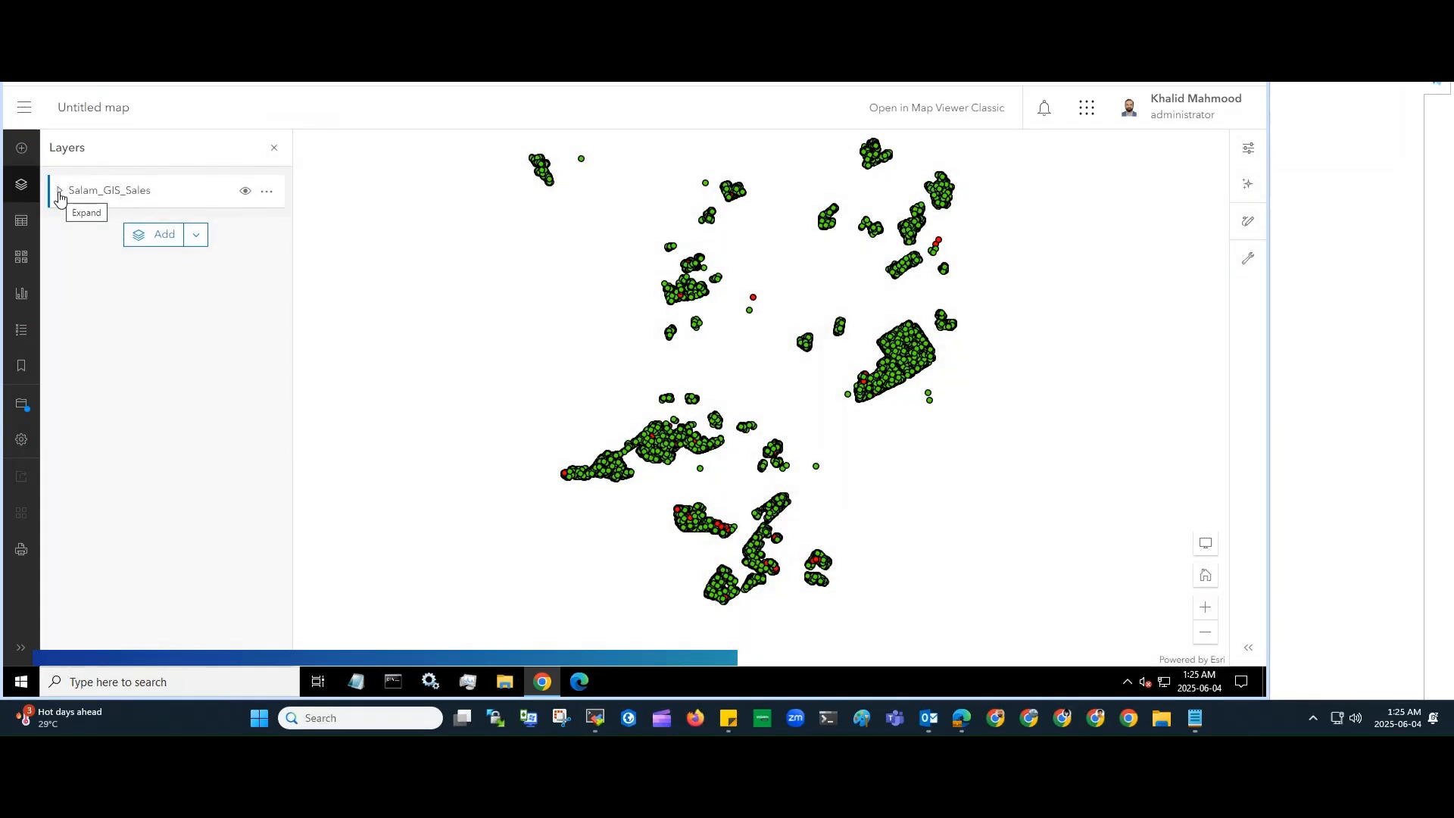
# Step: Expand the Salam_GIS_Sales layer, hide and show its a_ODB_Dawiyat sublayer, and open that sublayer's properties
pyautogui.click(60, 191)
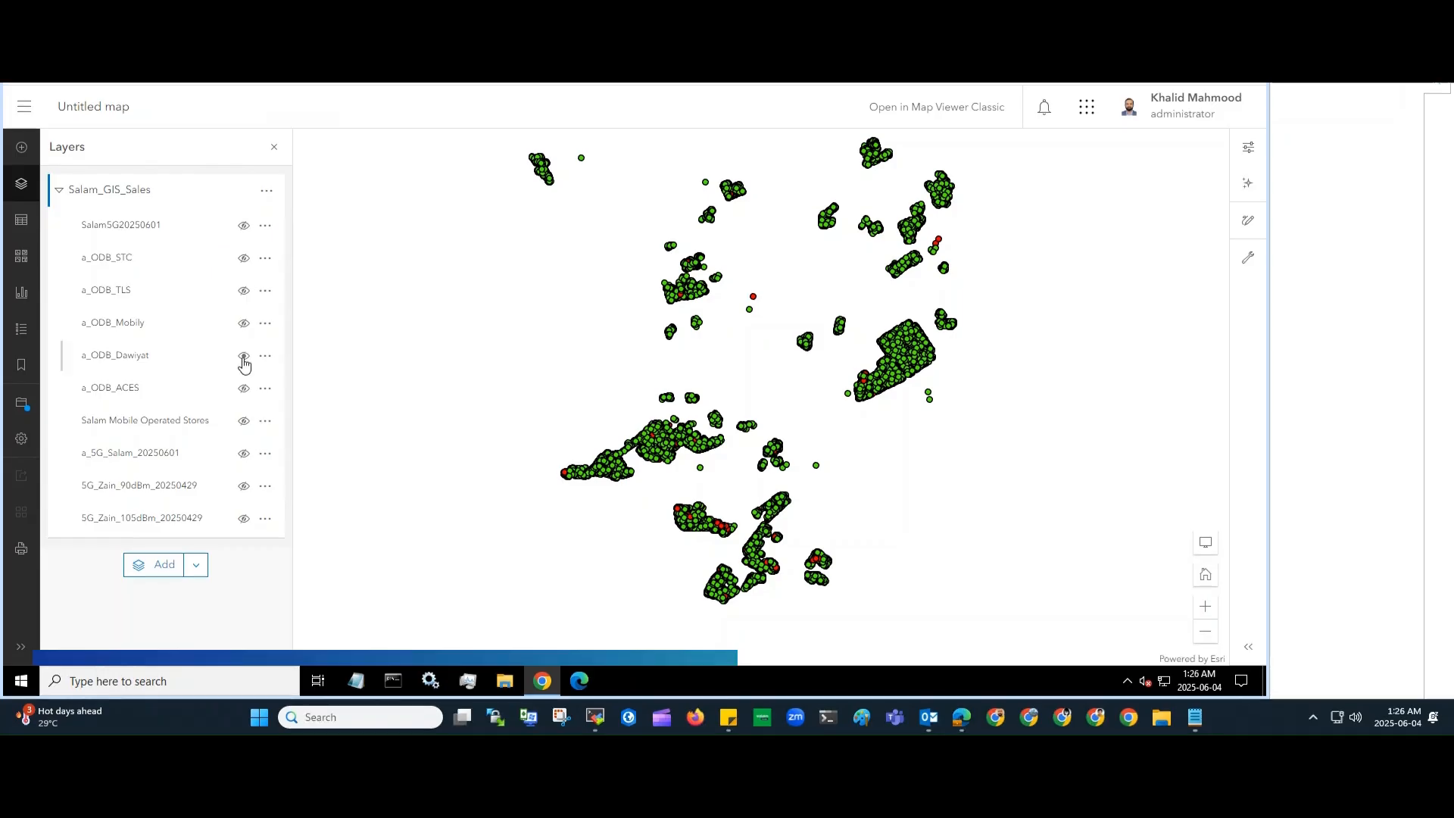
pyautogui.click(243, 360)
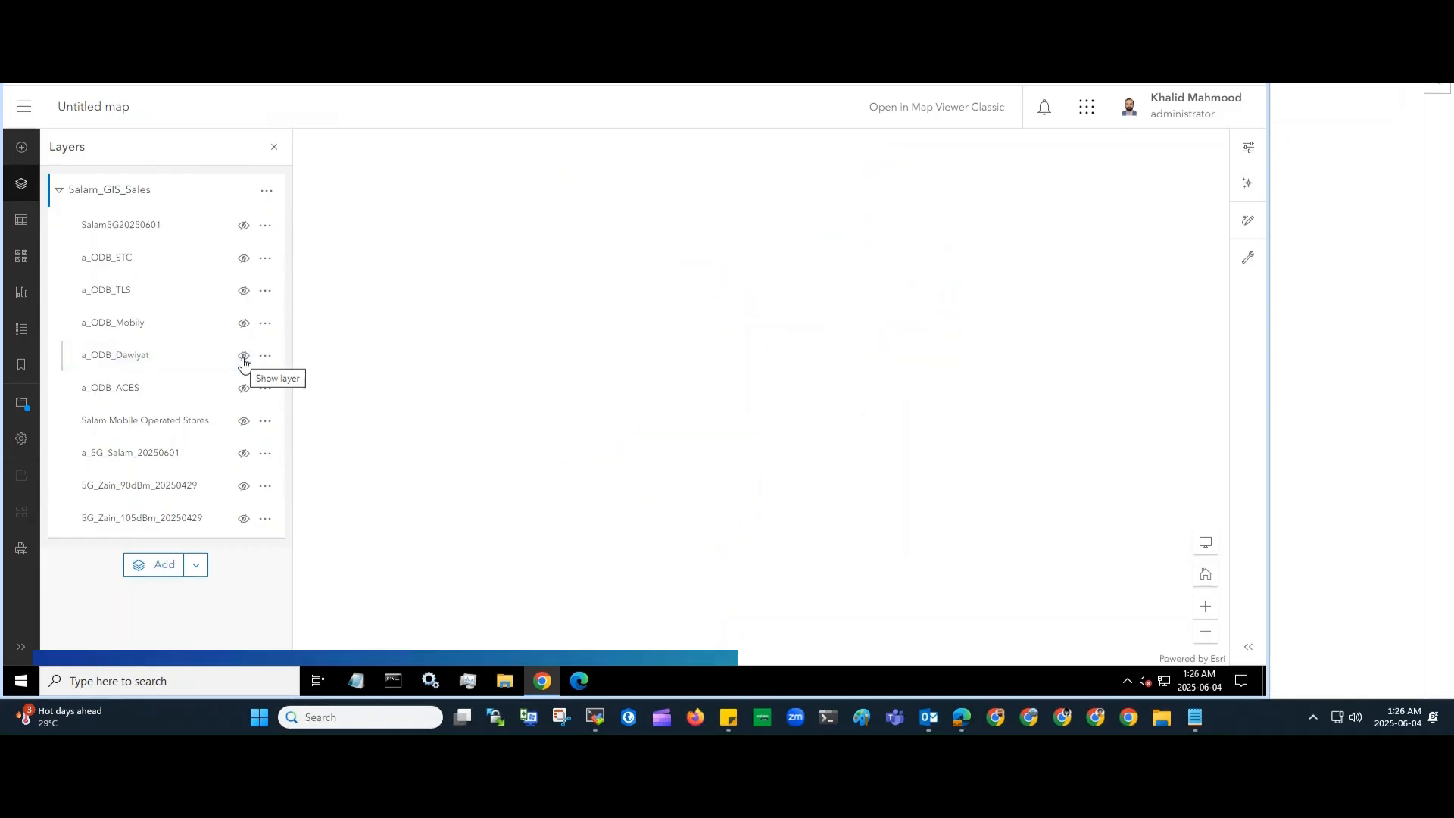
pyautogui.click(243, 361)
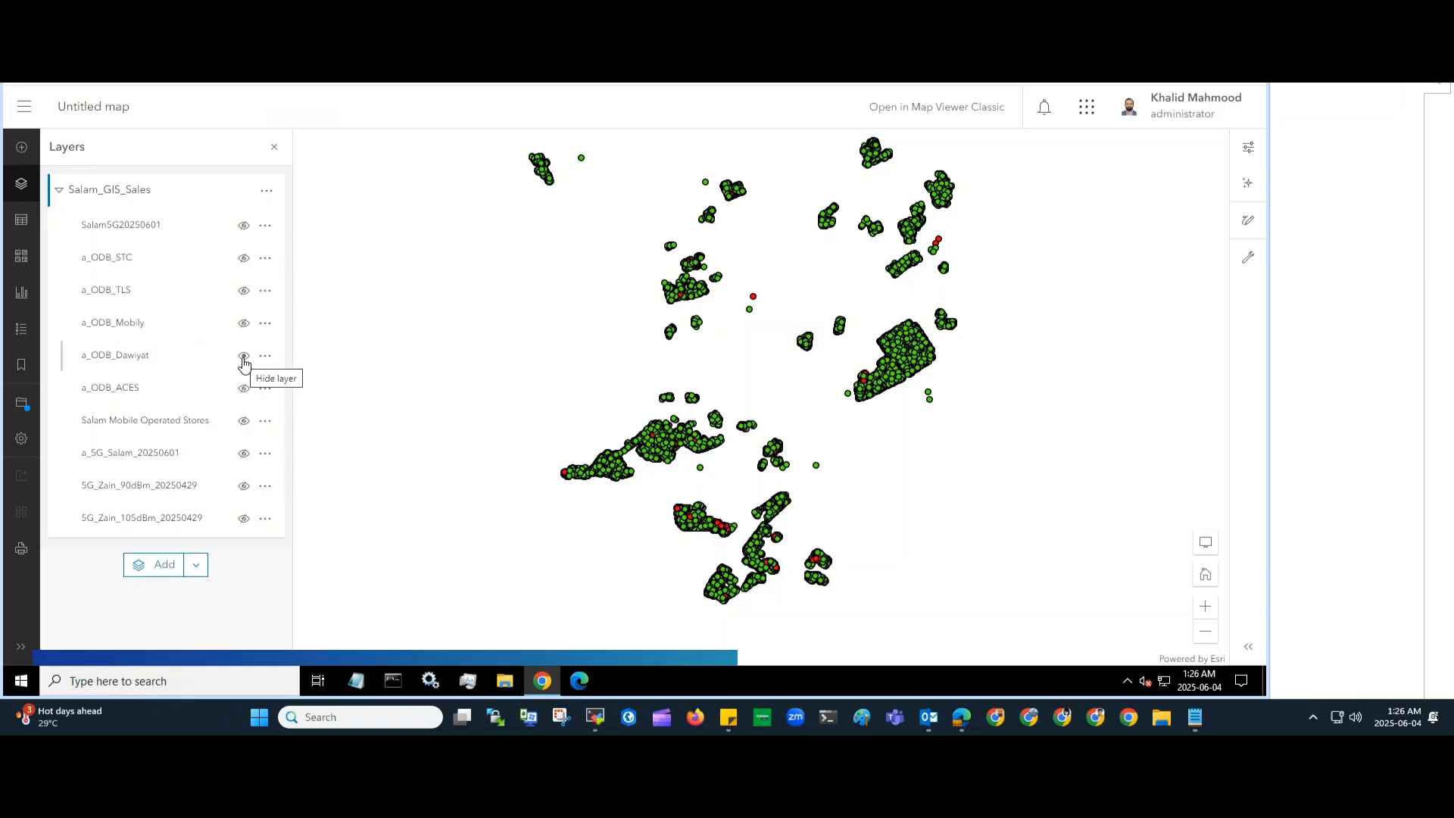
pyautogui.click(113, 357)
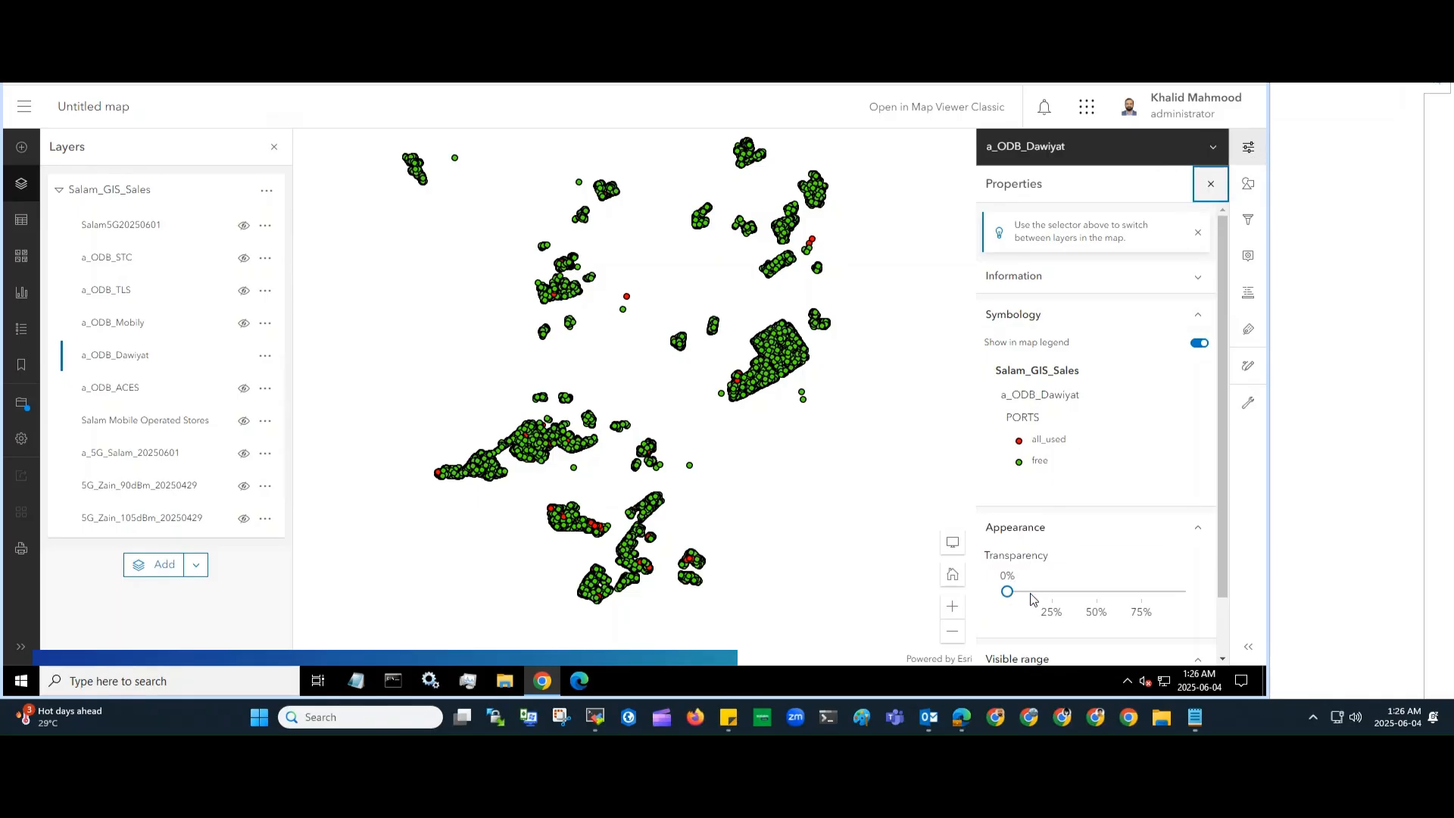
# Step: Look through the style options and the filter settings of the a_ODB_Dawiyat sublayer
pyautogui.click(1247, 185)
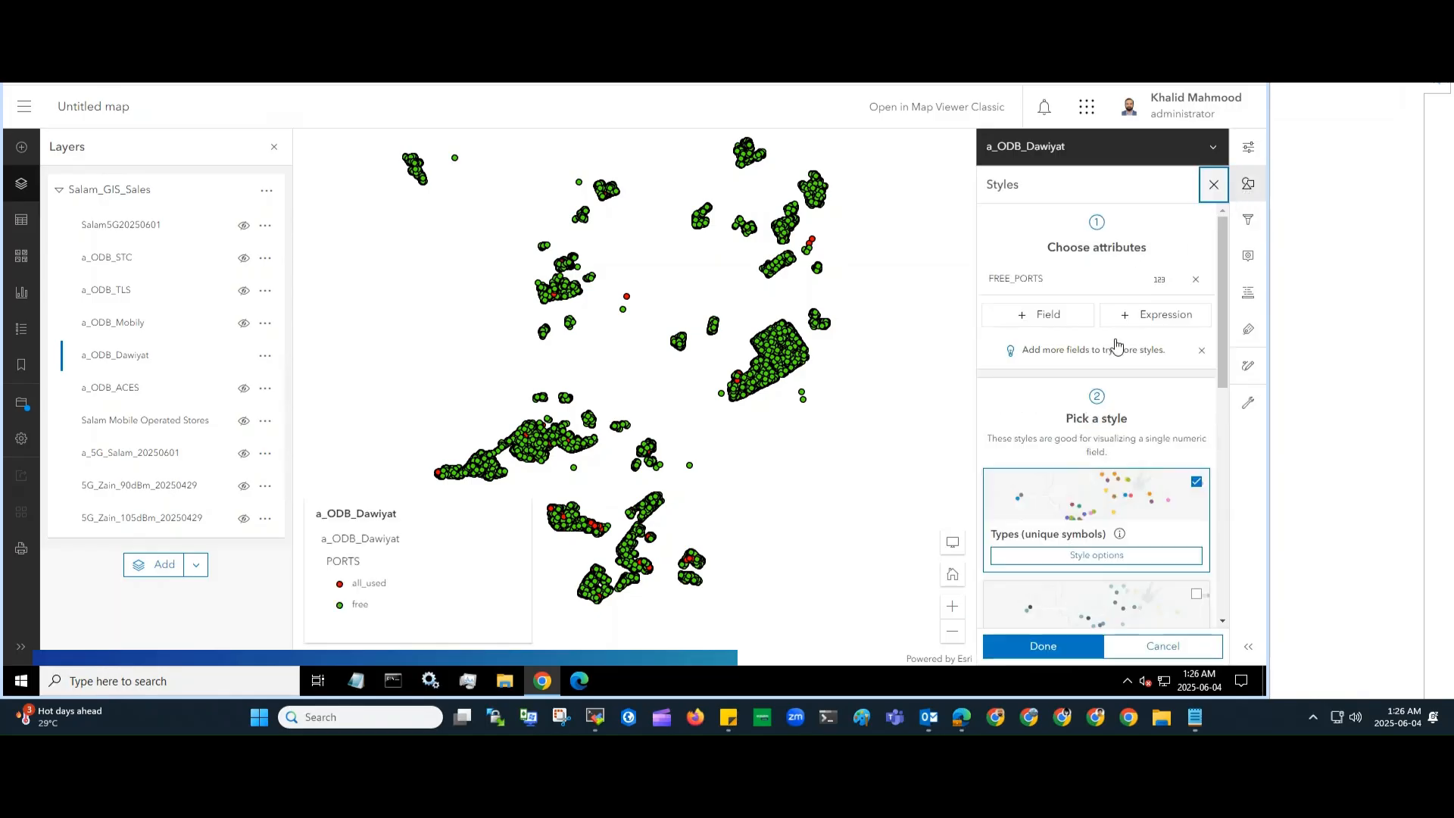
pyautogui.scroll(-1, 1110, 507)
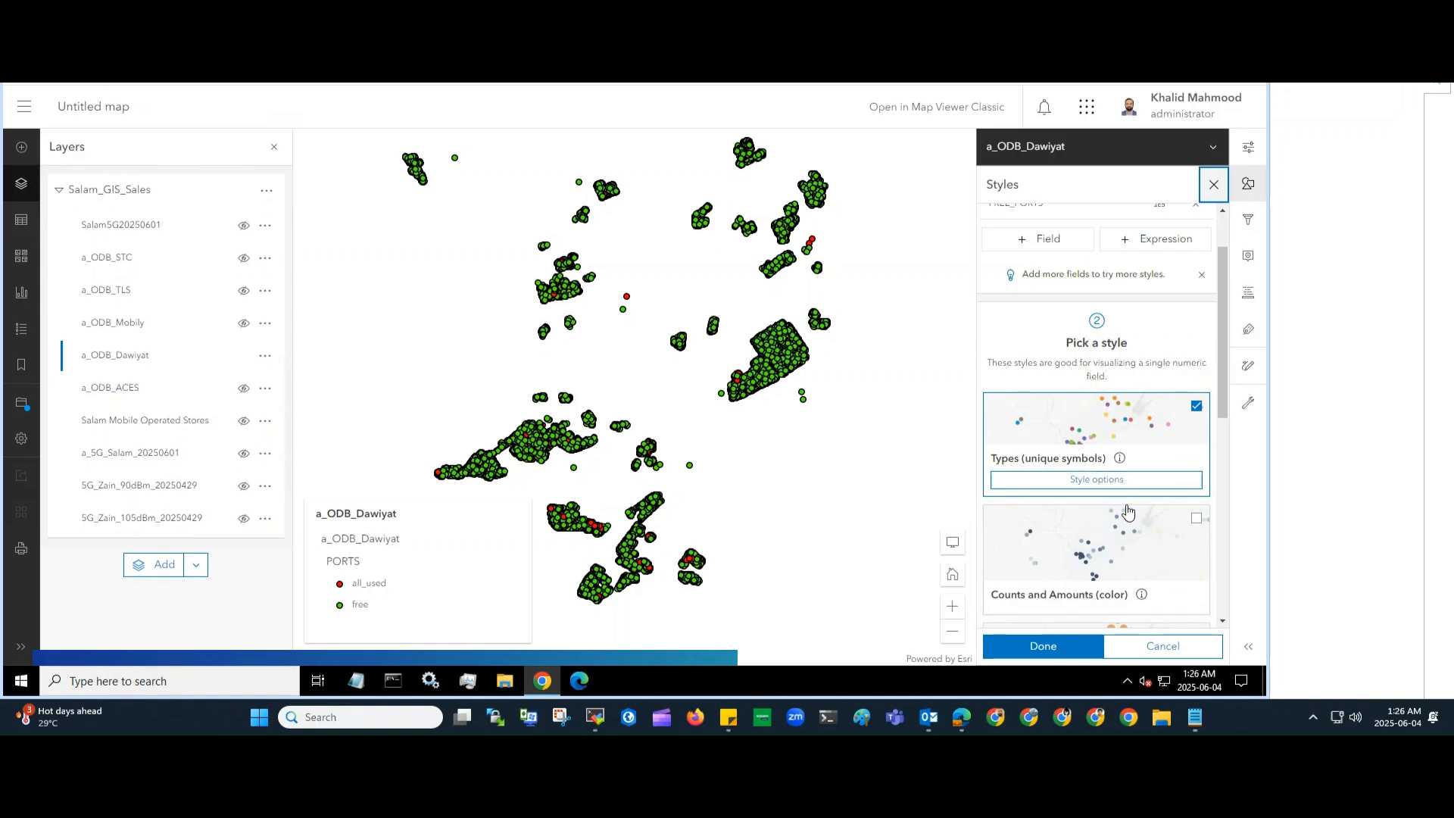
pyautogui.click(1244, 222)
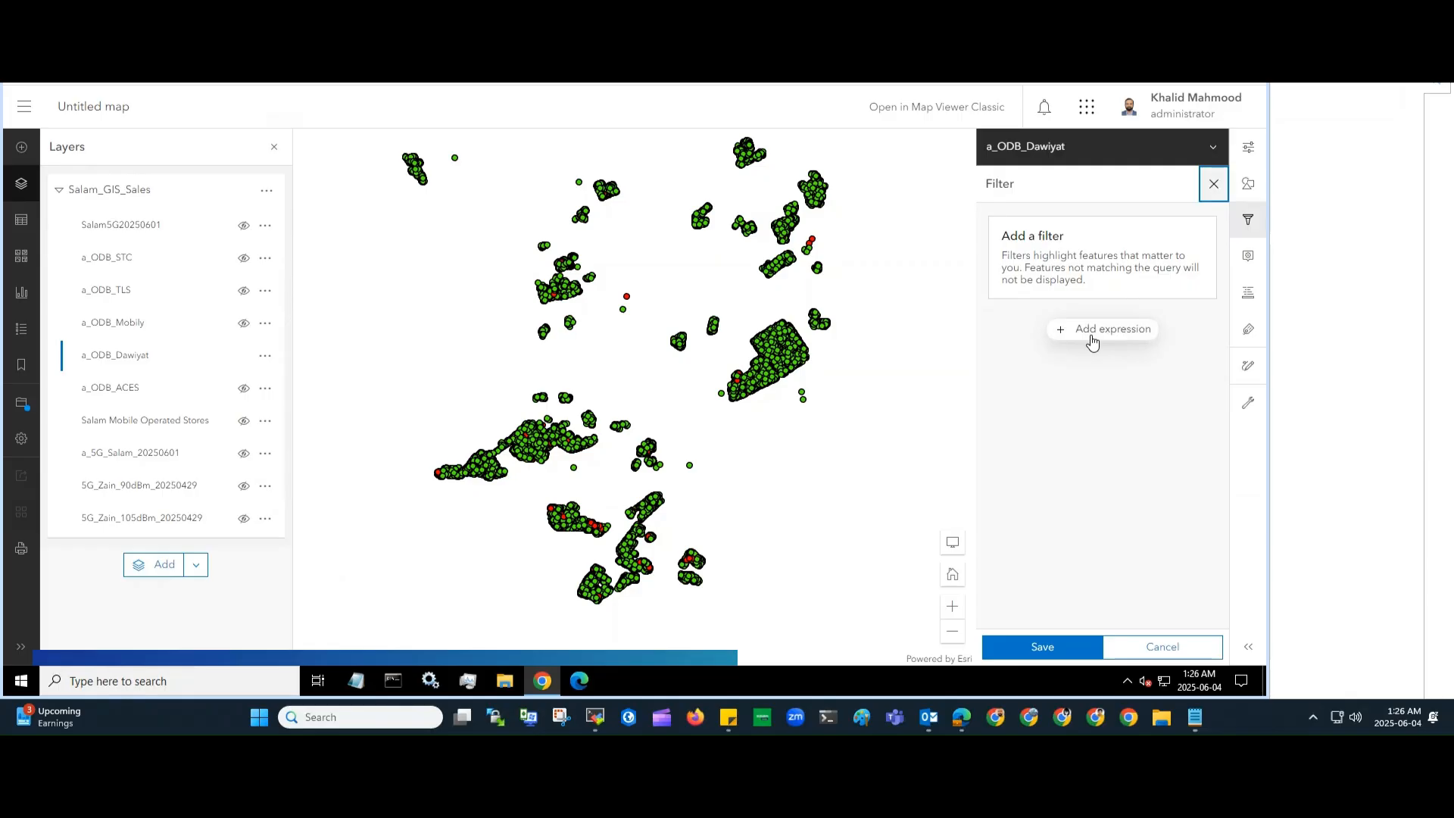
# Step: Disable pop-ups for the a_ODB_Dawiyat sublayer and enable them again
pyautogui.click(1246, 262)
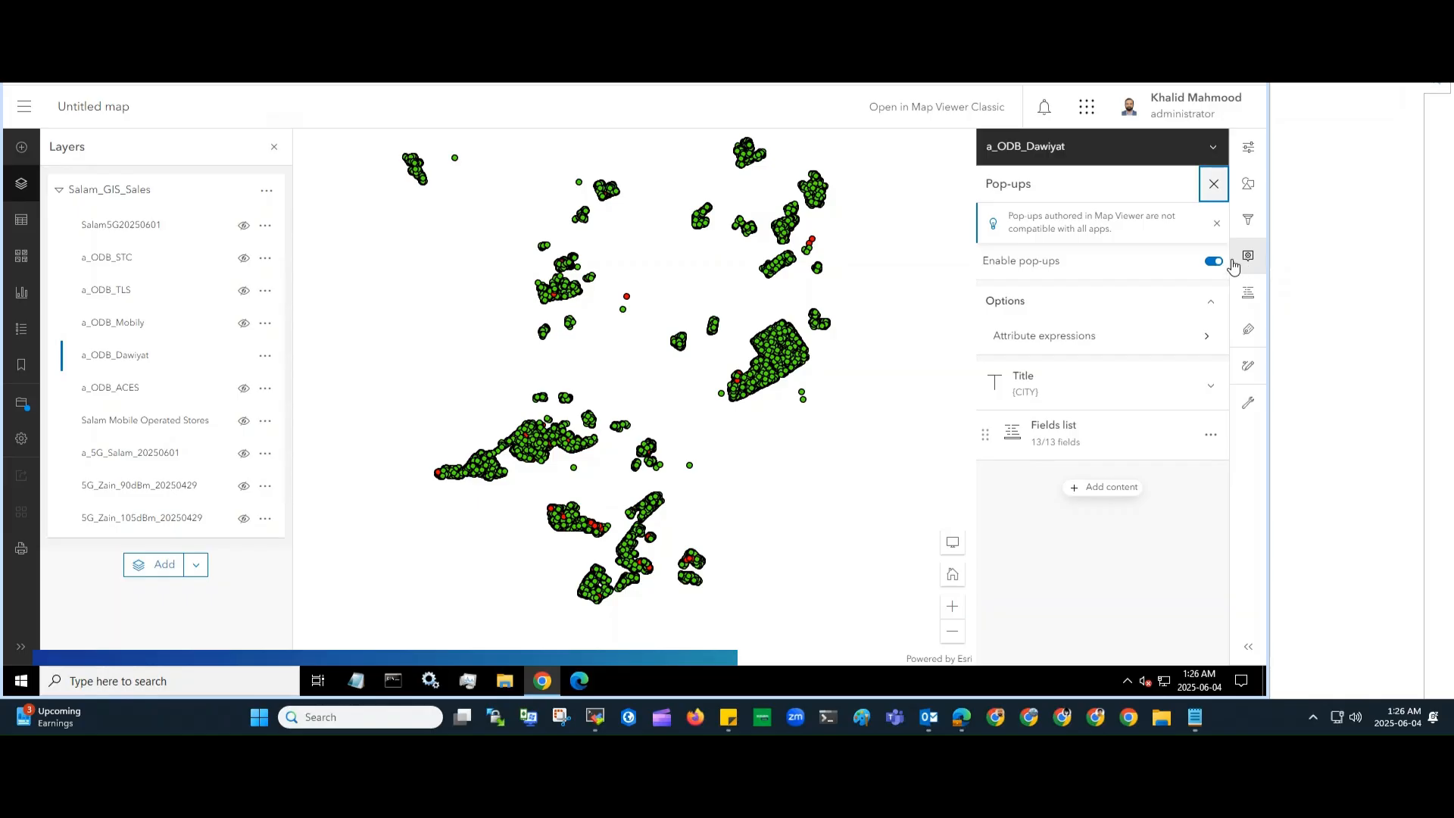
pyautogui.click(1213, 265)
pyautogui.click(1212, 264)
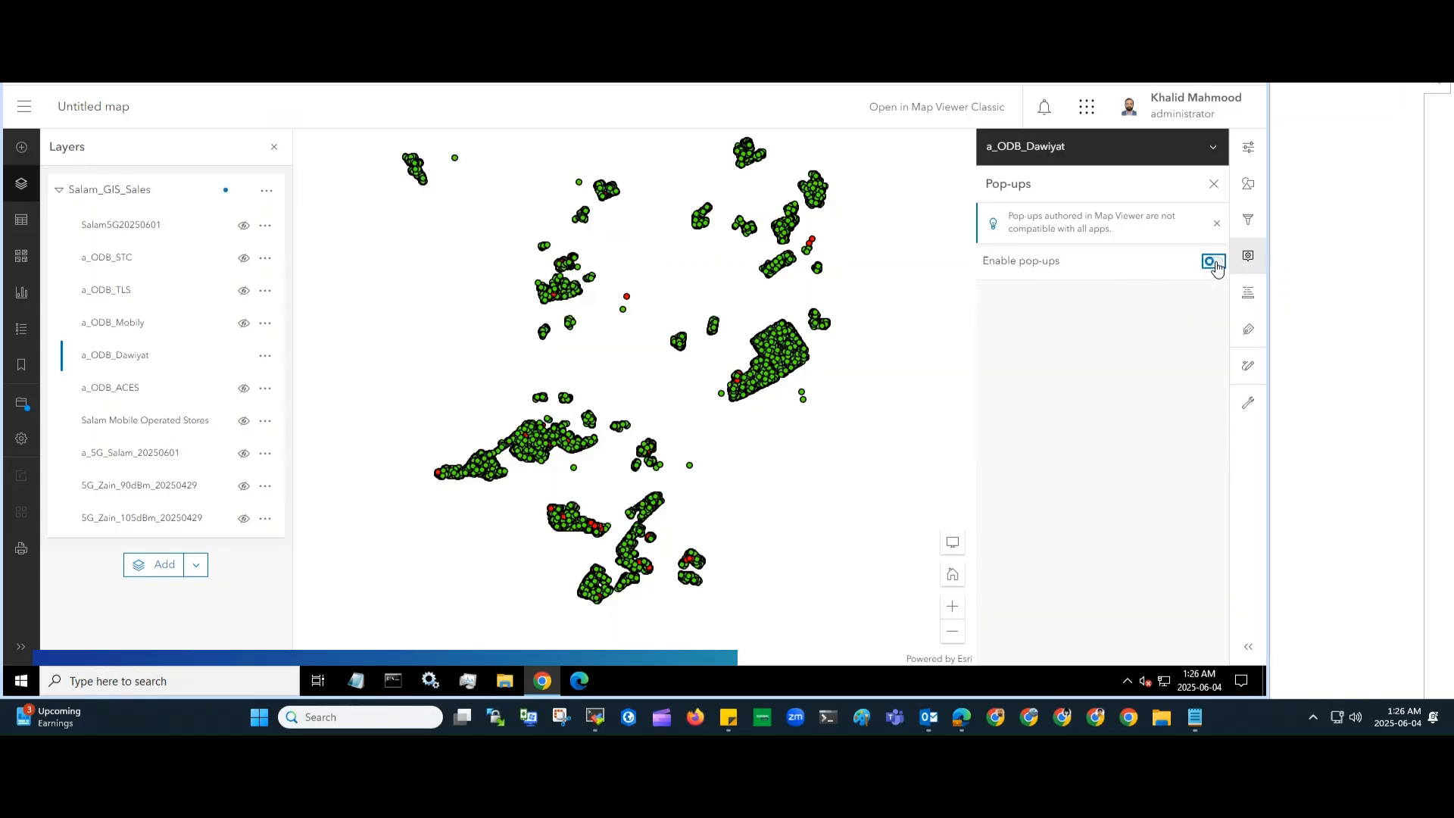
pyautogui.click(1214, 263)
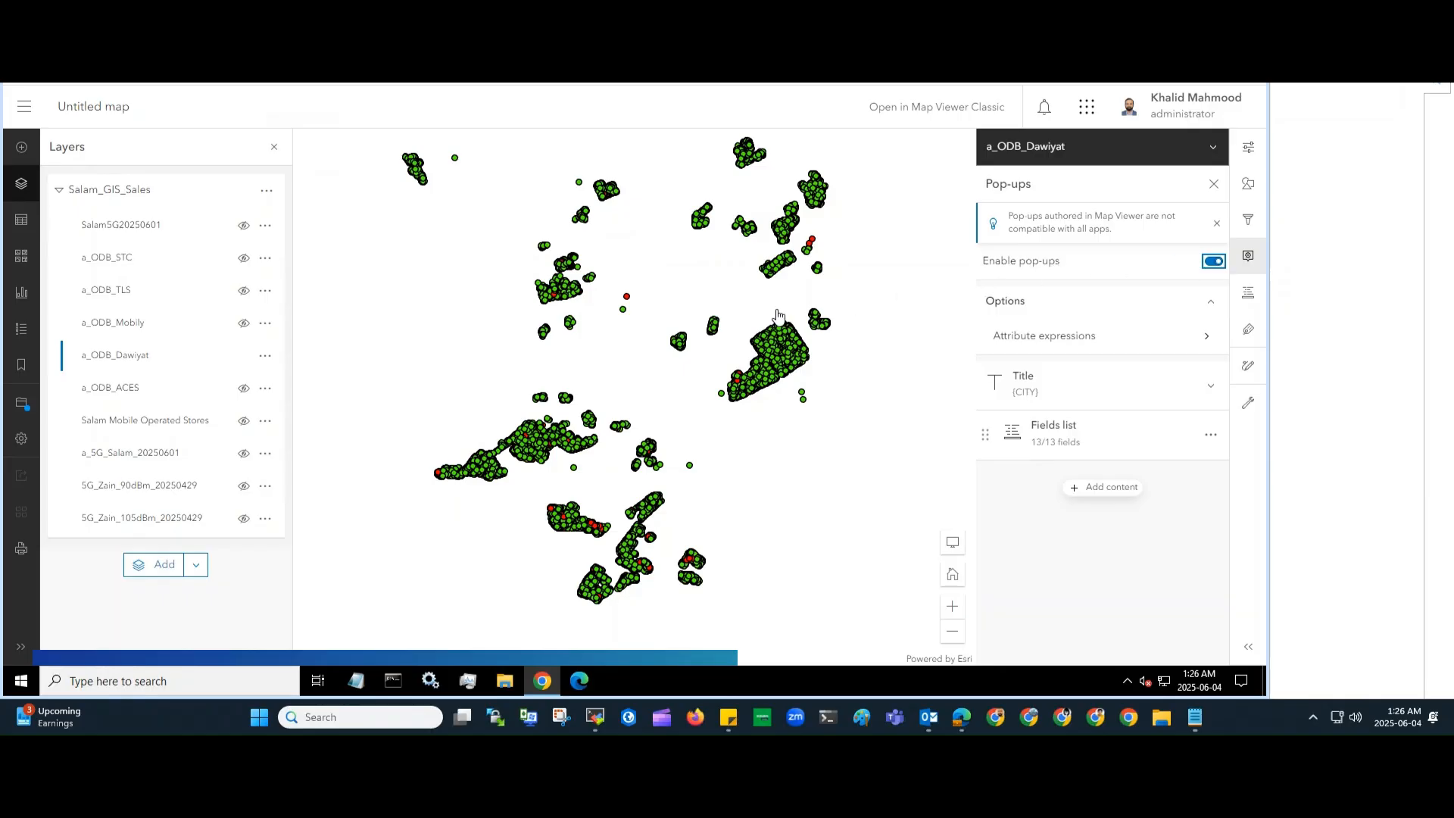
# Step: Switch to the GIS Dashboard in Edge and view the pop-up of an a_ODB_Dawiyat point near Aseer Street
pyautogui.click(963, 730)
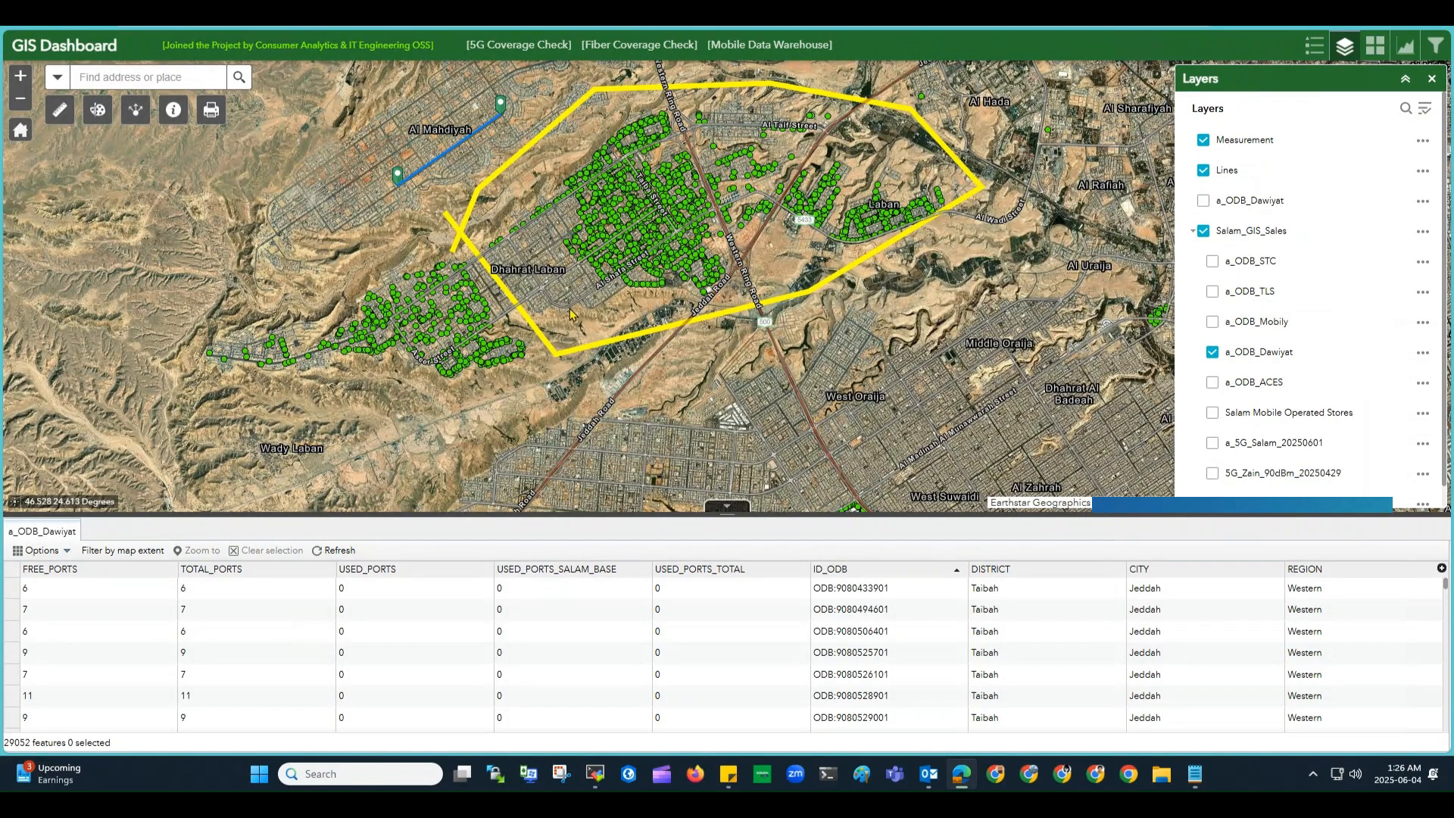
pyautogui.scroll(3, 460, 366)
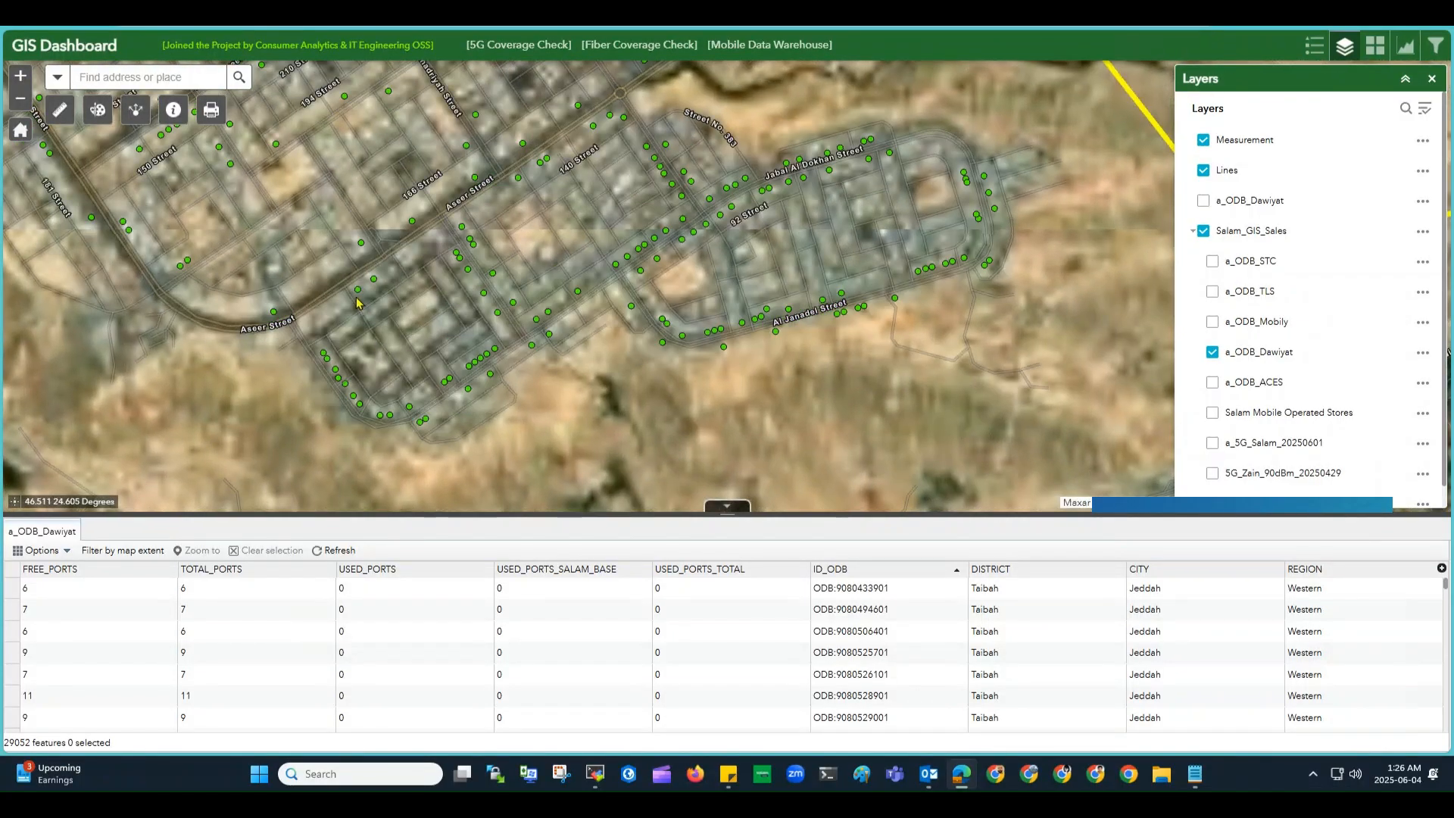
pyautogui.click(362, 244)
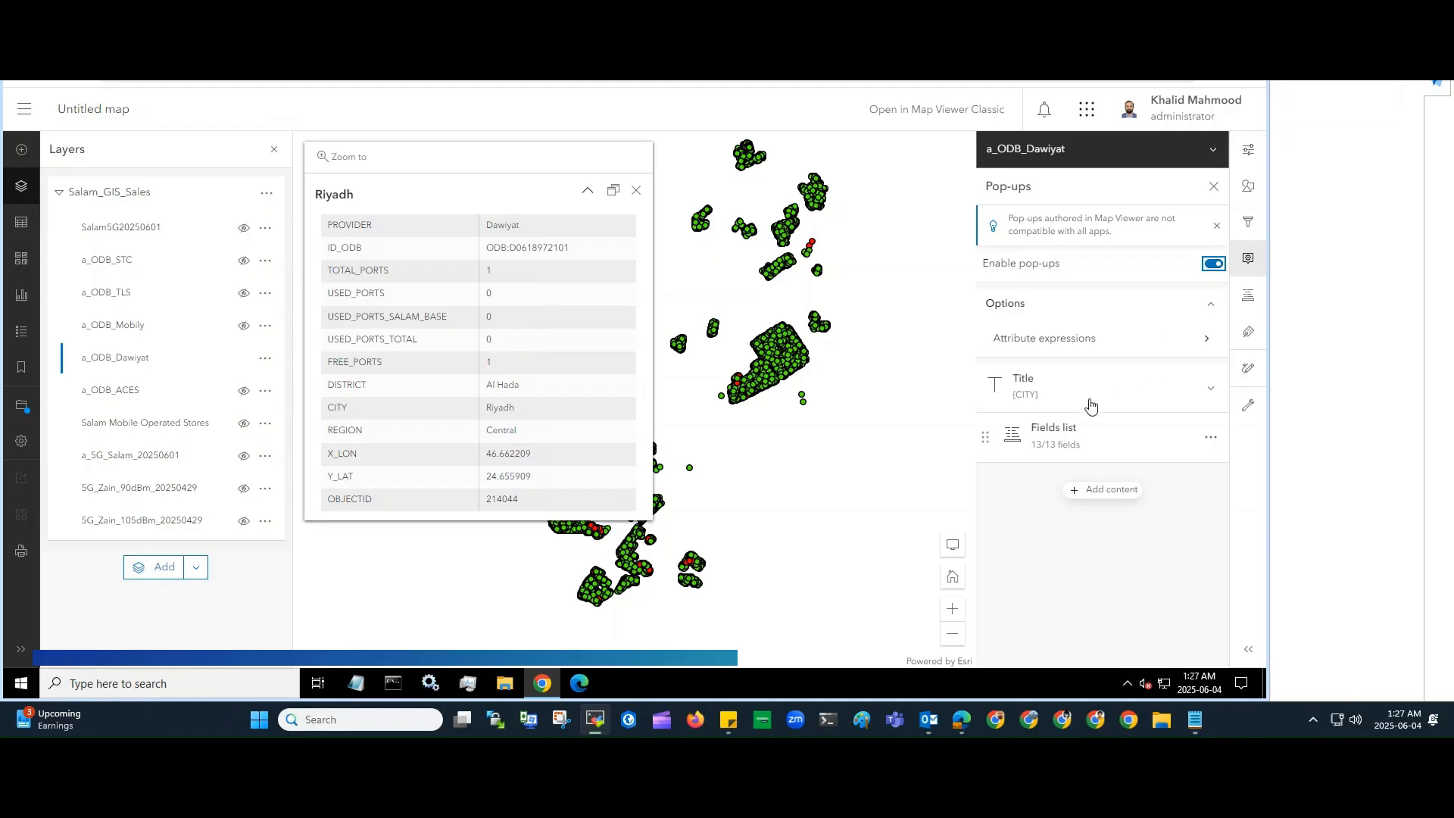
# Step: Replace the {CITY} pop-up title of the a_ODB_Dawiyat sublayer with a_ODB_Dawiyat
pyautogui.click(1046, 399)
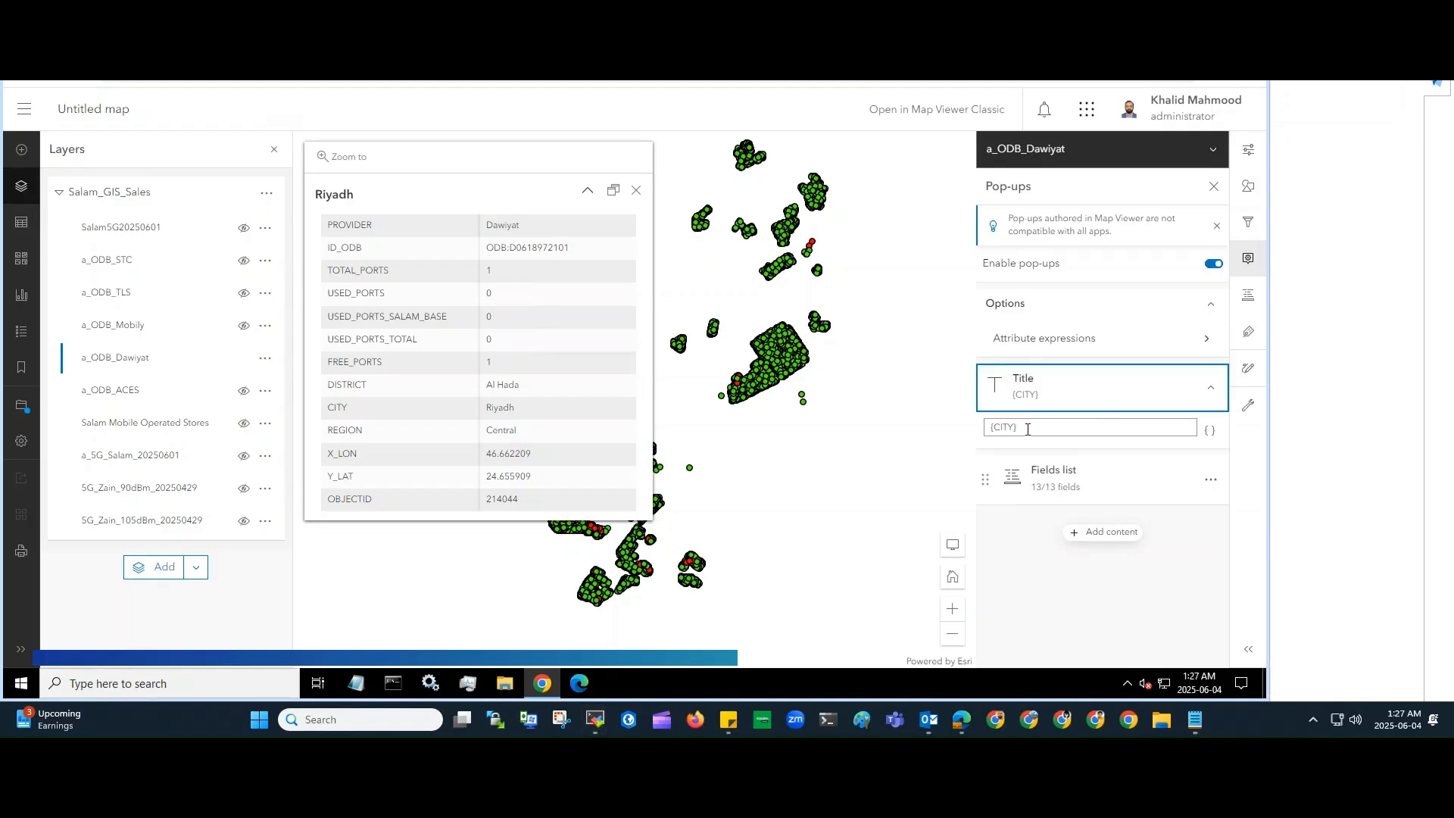
pyautogui.moveTo(1027, 429); pyautogui.dragTo(983, 432)
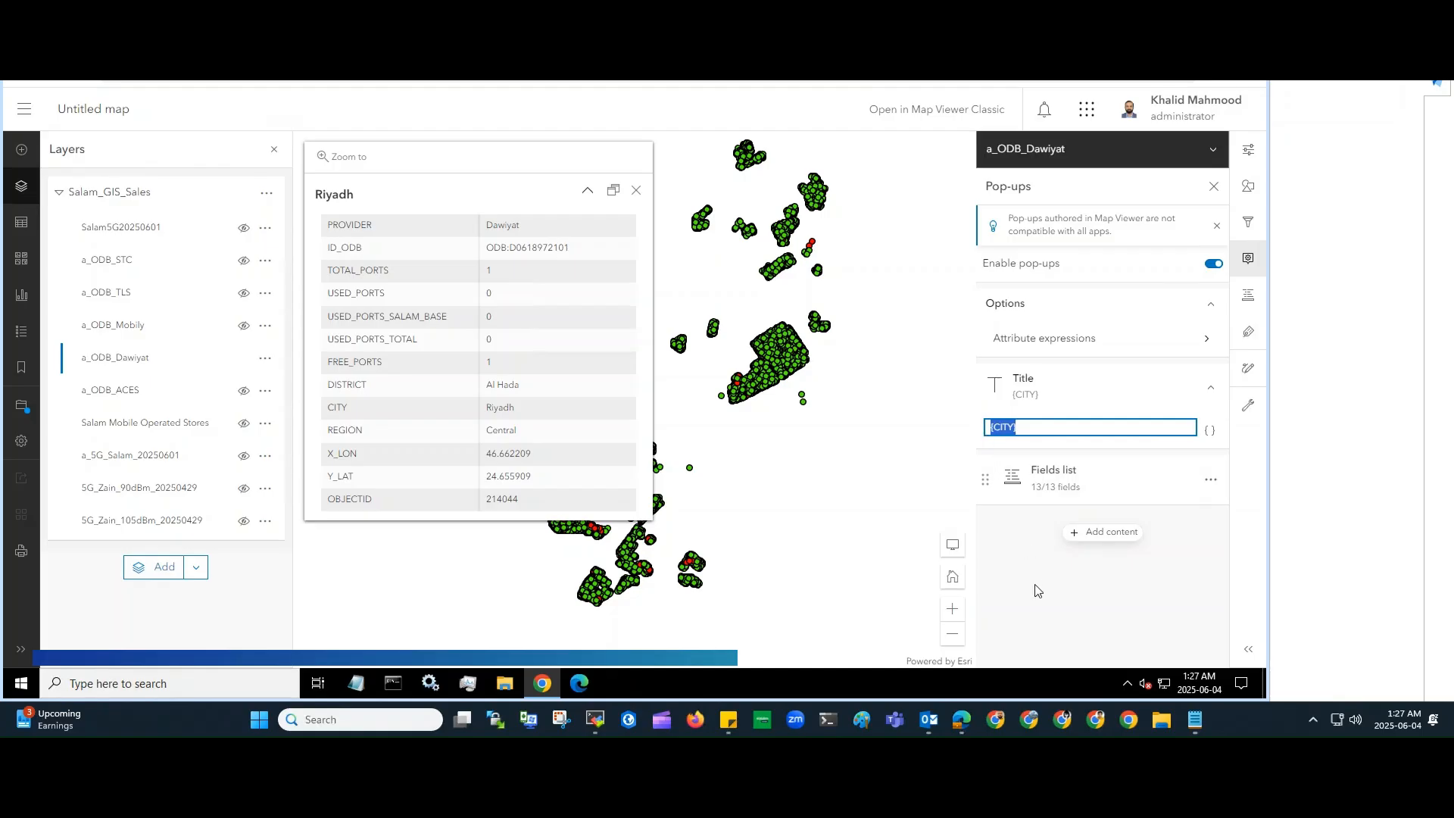
pyautogui.press('BackSpace')
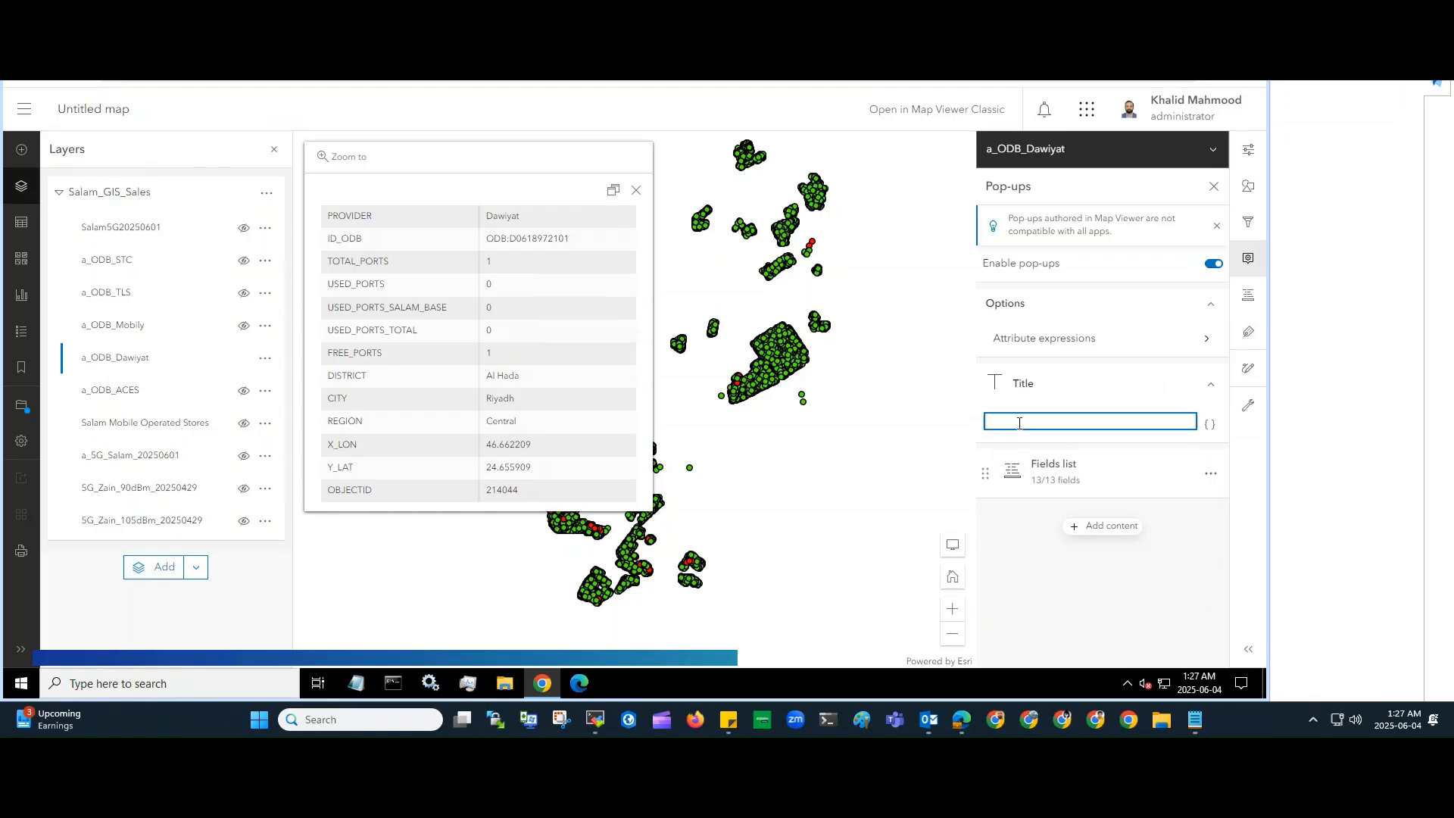
pyautogui.write('A')
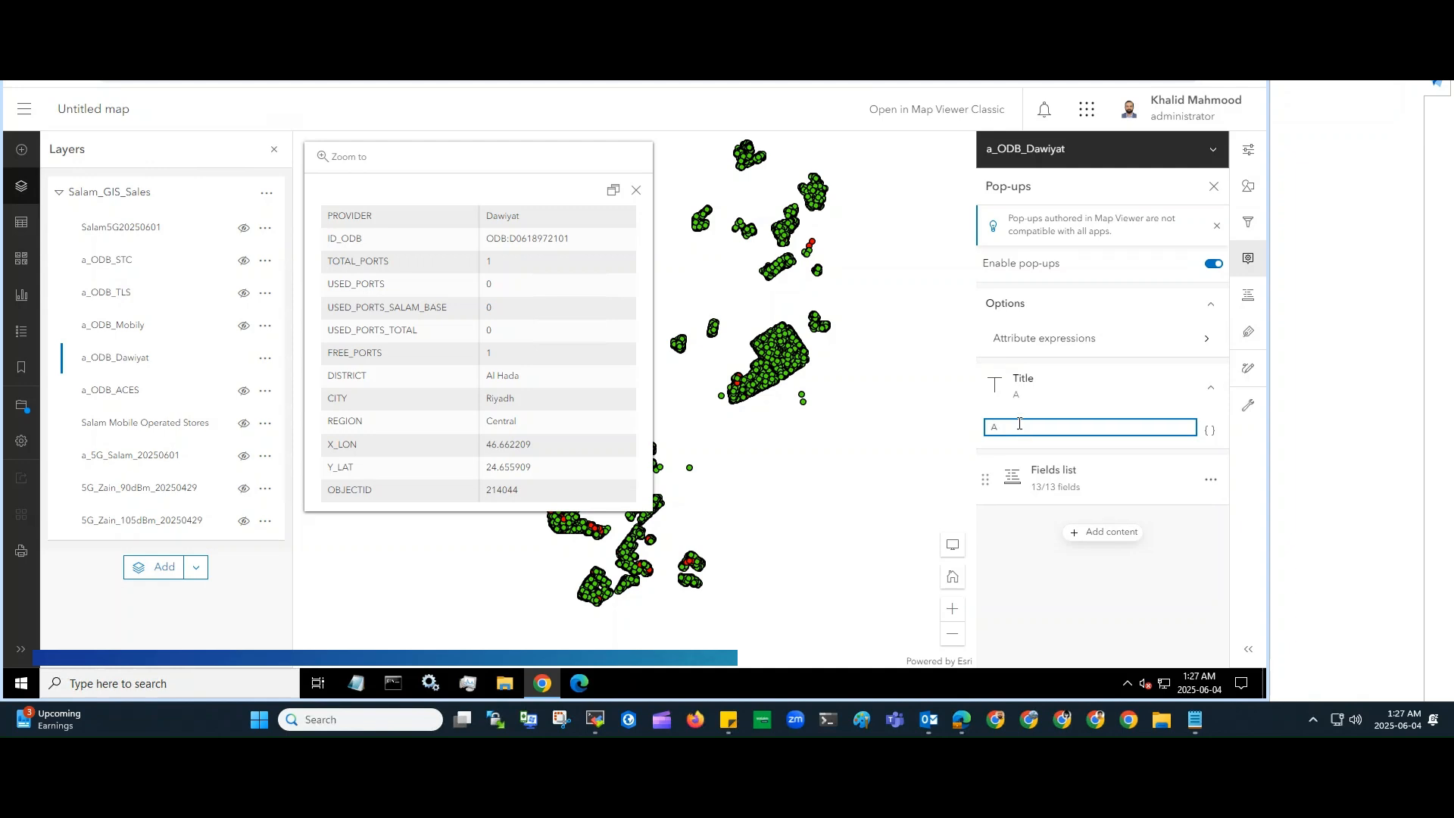
pyautogui.press('BackSpace')
pyautogui.write('a')
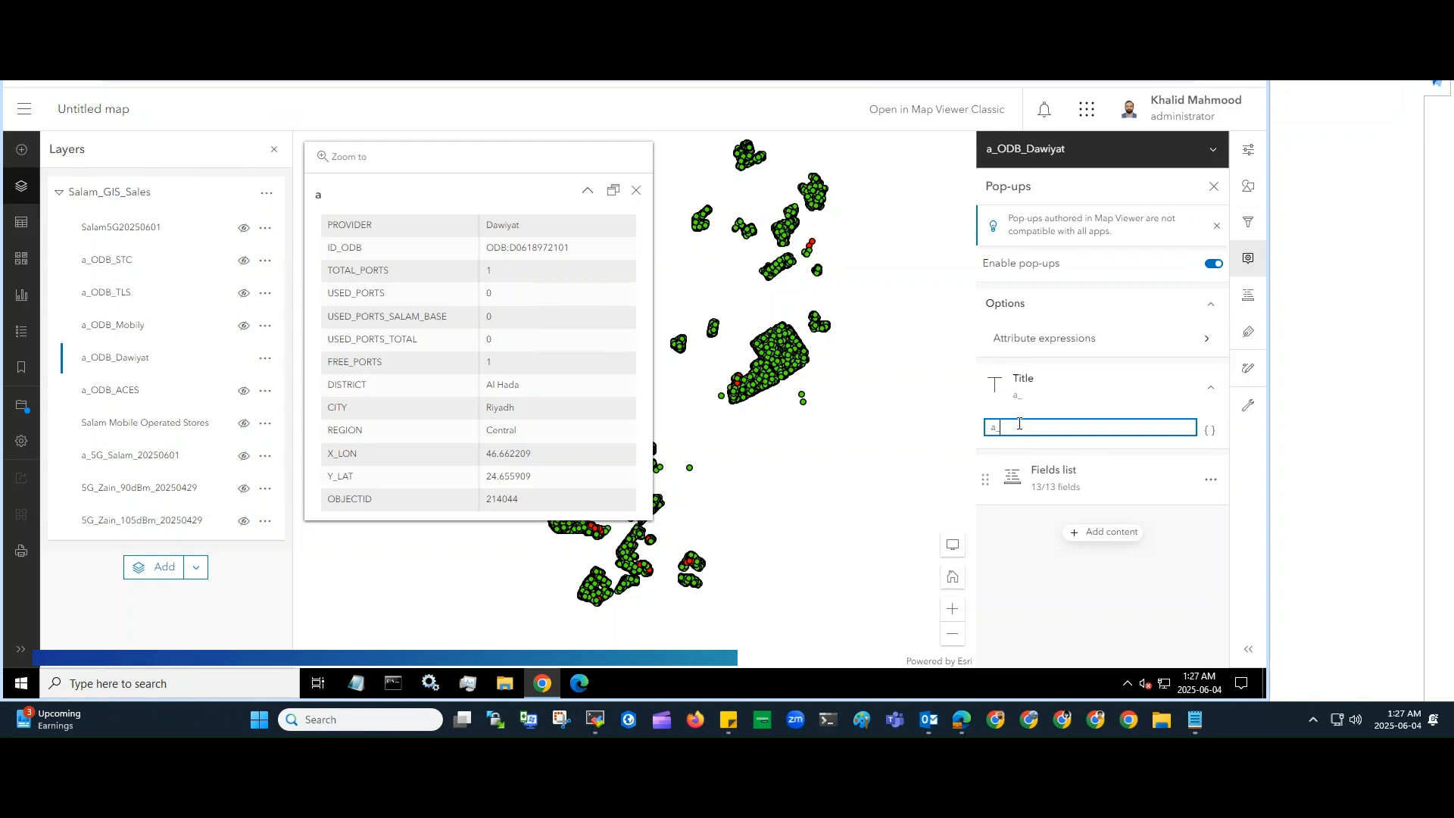
pyautogui.write('_ODB_Dawiyat')
# Step: Remove the CITY, X_LON, Y_LAT and PROVIDER fields from the a_ODB_Dawiyat pop-up's fields list
pyautogui.click(1056, 482)
pyautogui.scroll(-2, 1085, 485)
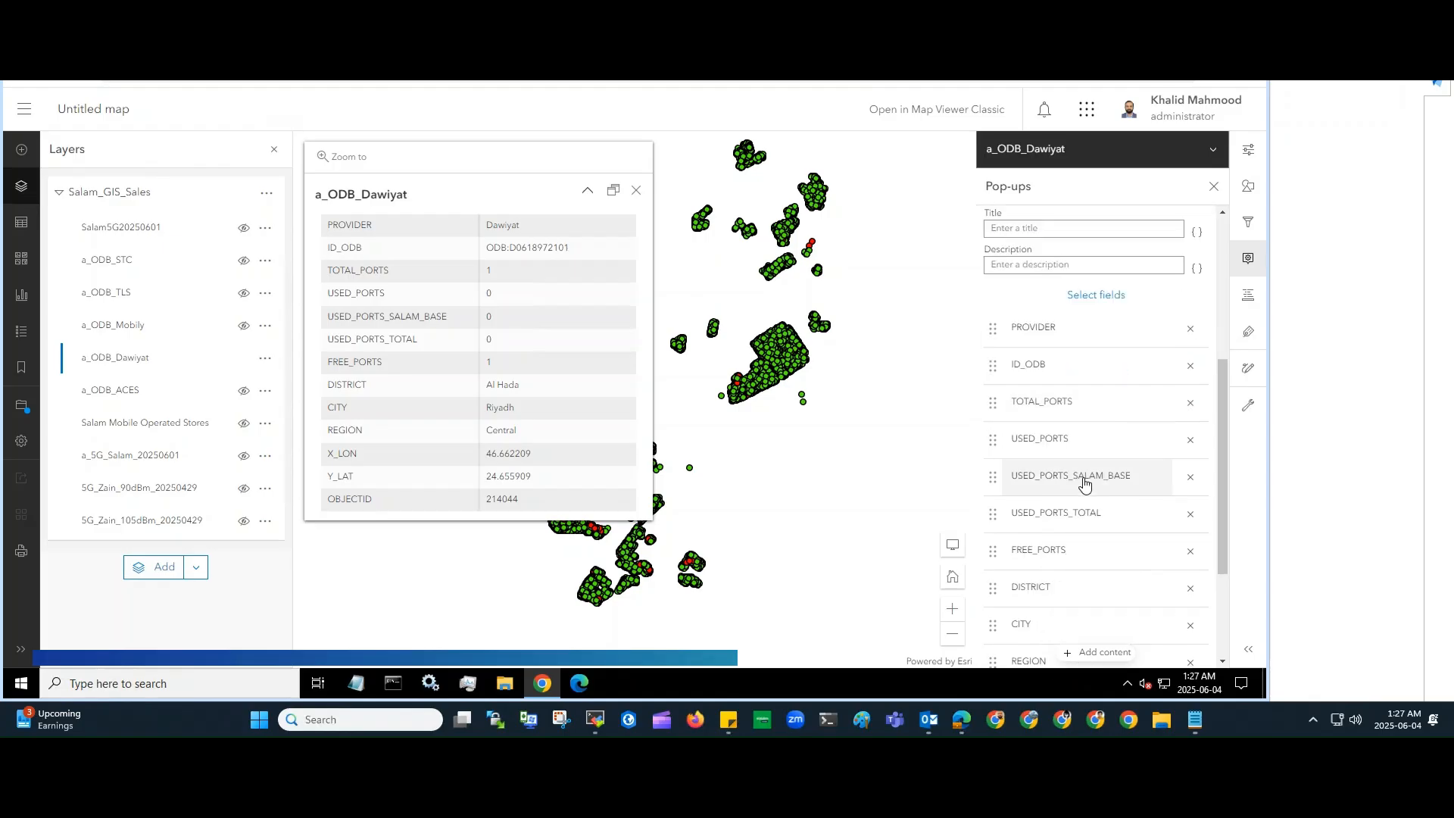
pyautogui.scroll(-1, 1085, 485)
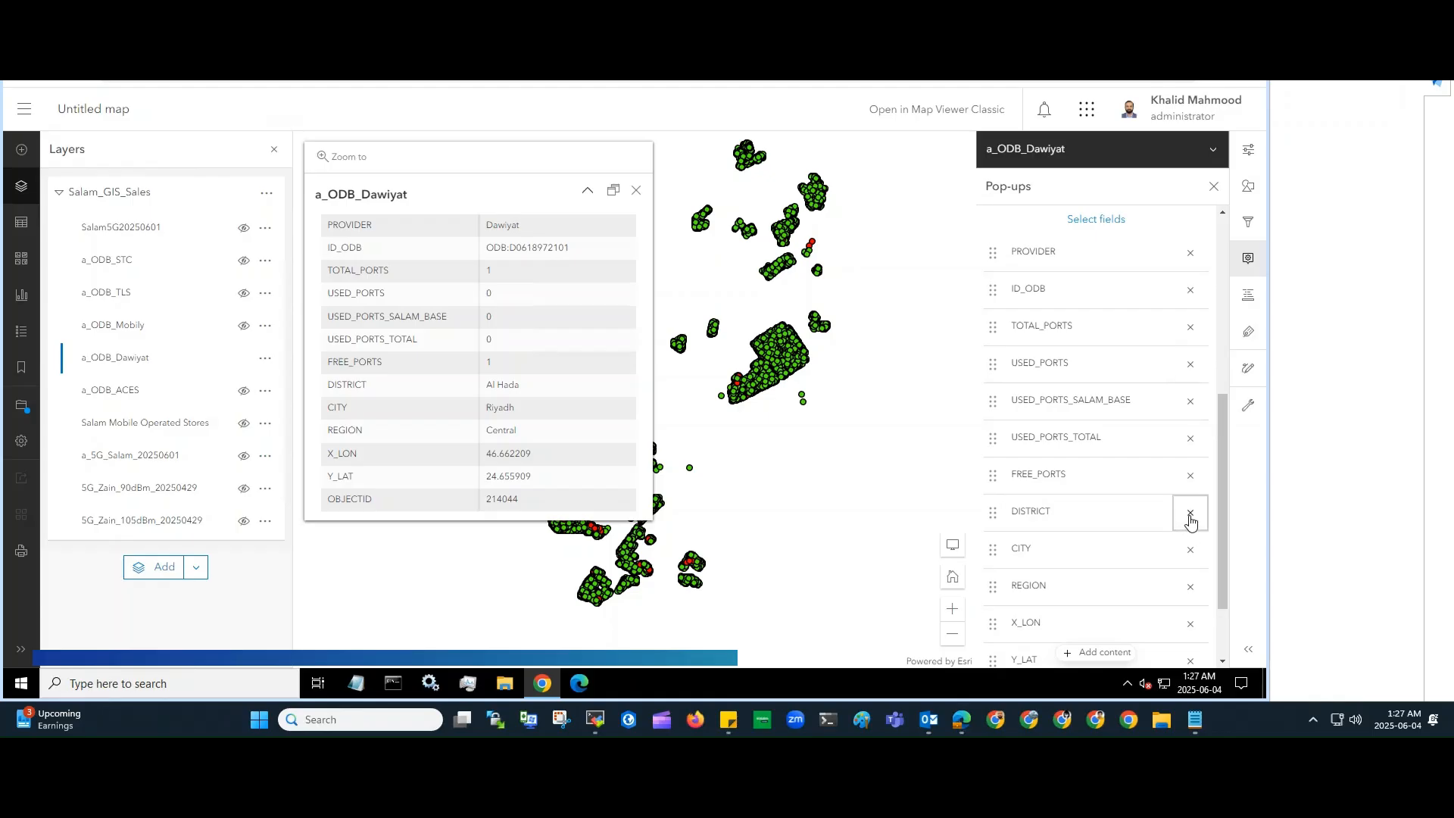
pyautogui.click(1191, 551)
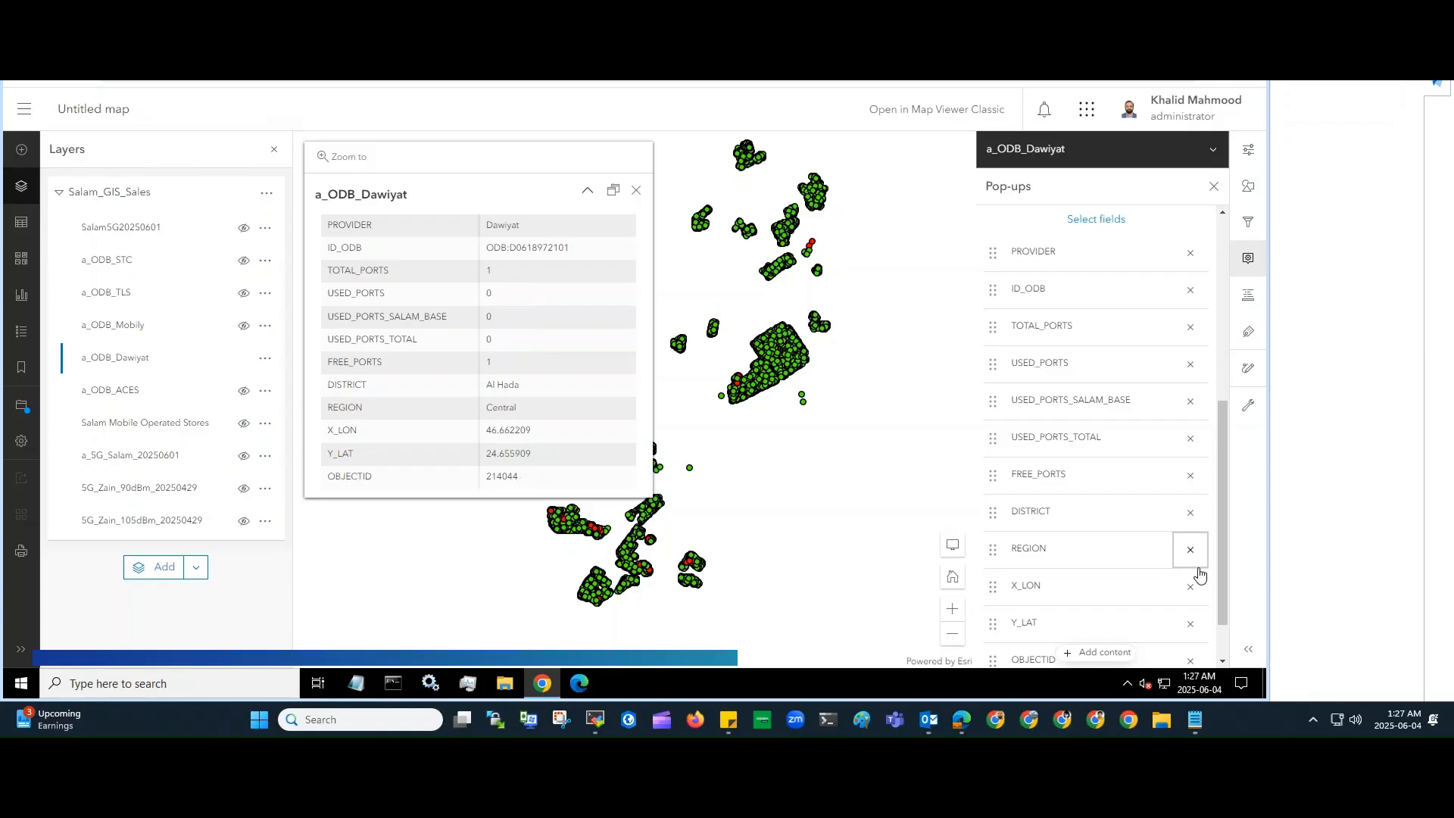
pyautogui.scroll(-1, 1193, 560)
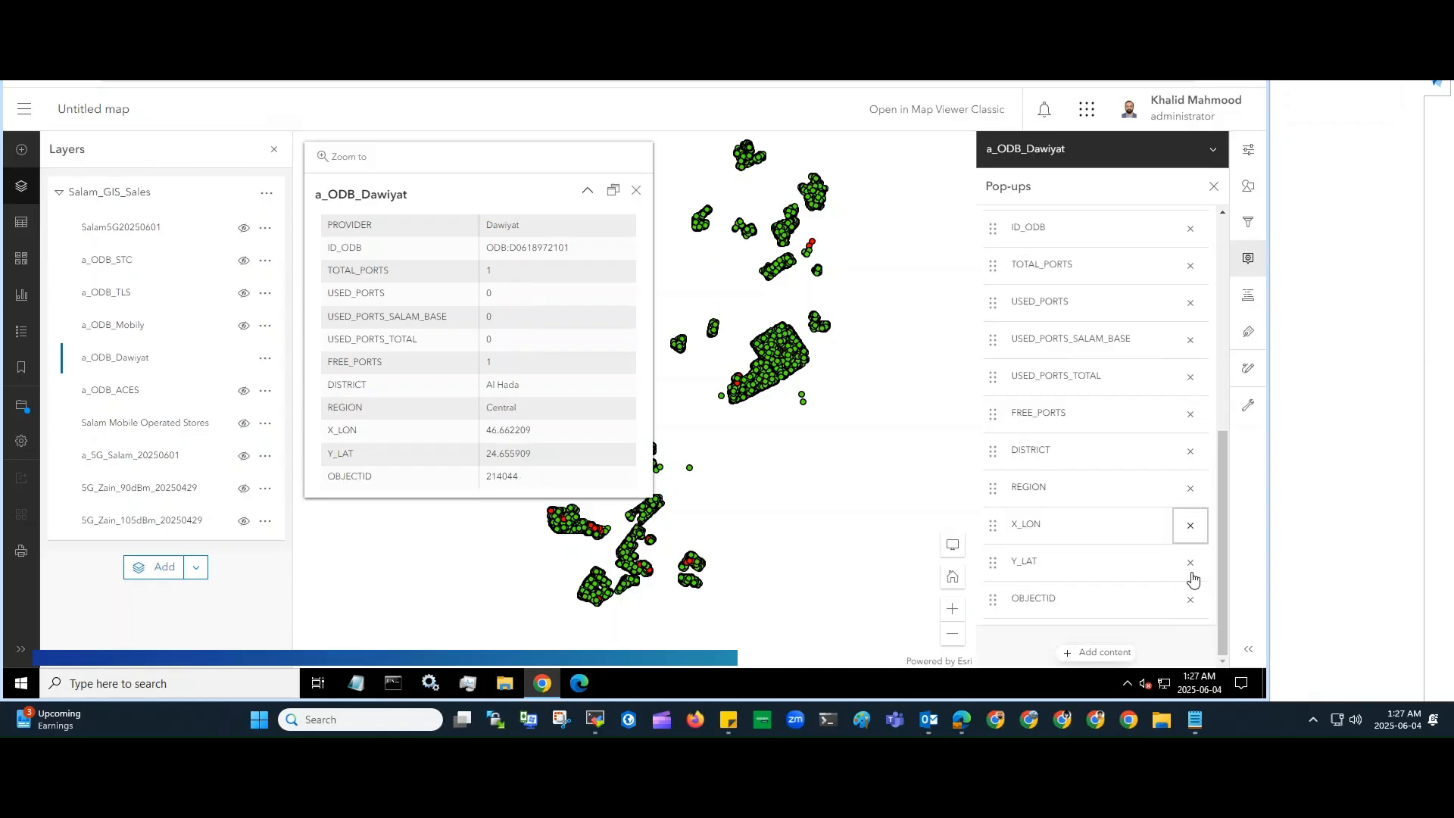
pyautogui.click(1192, 530)
pyautogui.click(1193, 564)
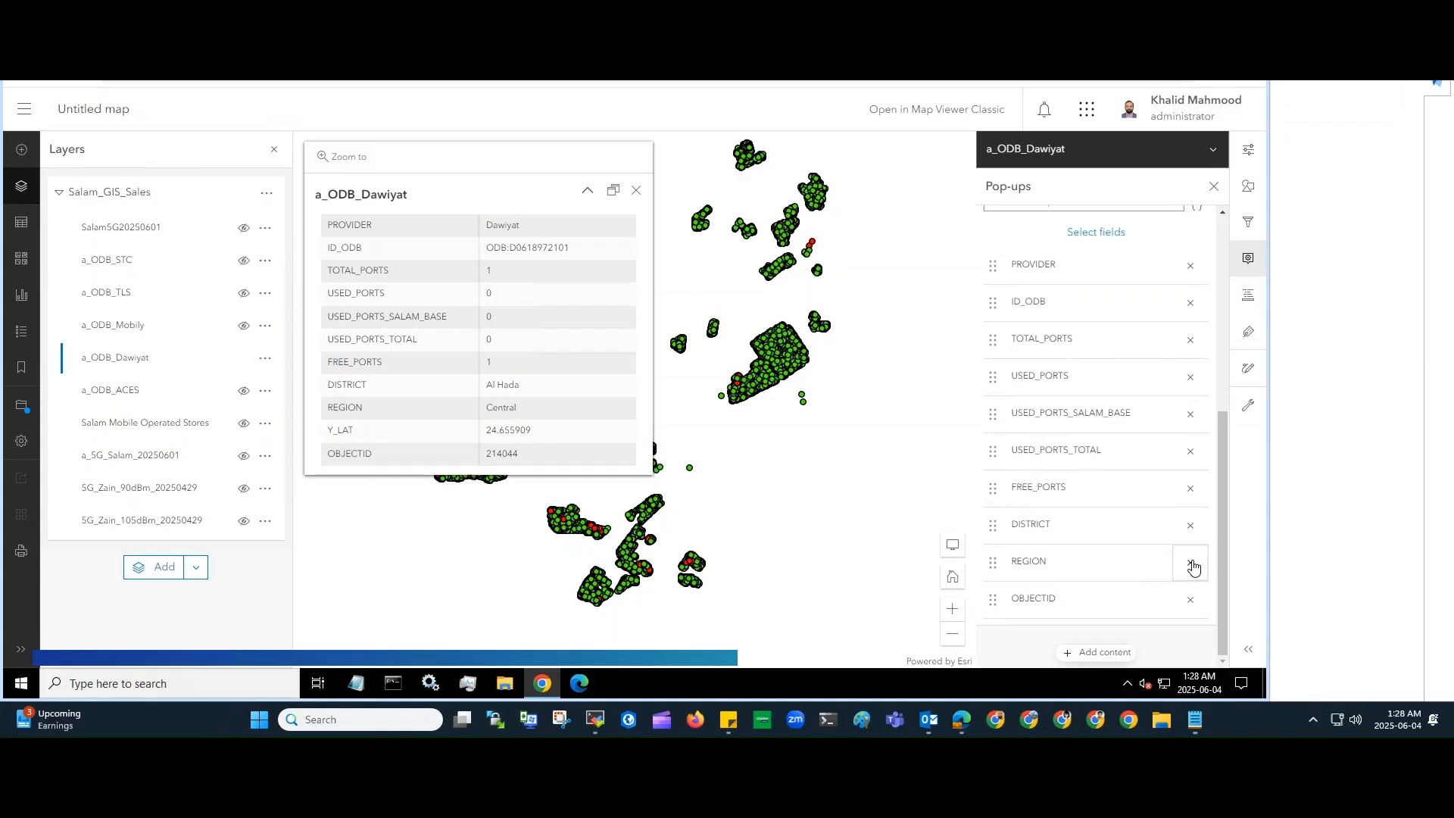
pyautogui.scroll(3, 1135, 392)
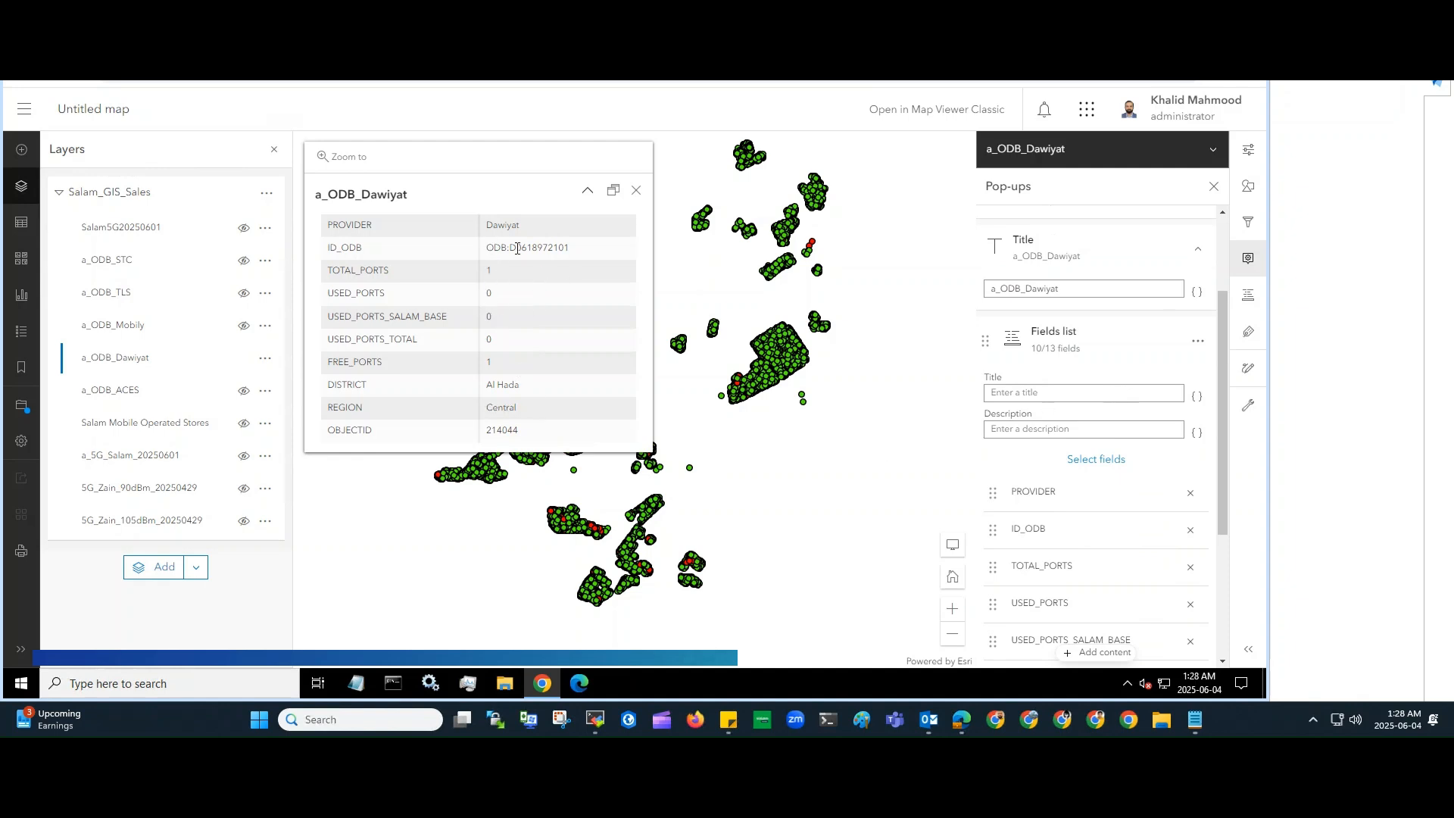
pyautogui.scroll(-1, 1144, 490)
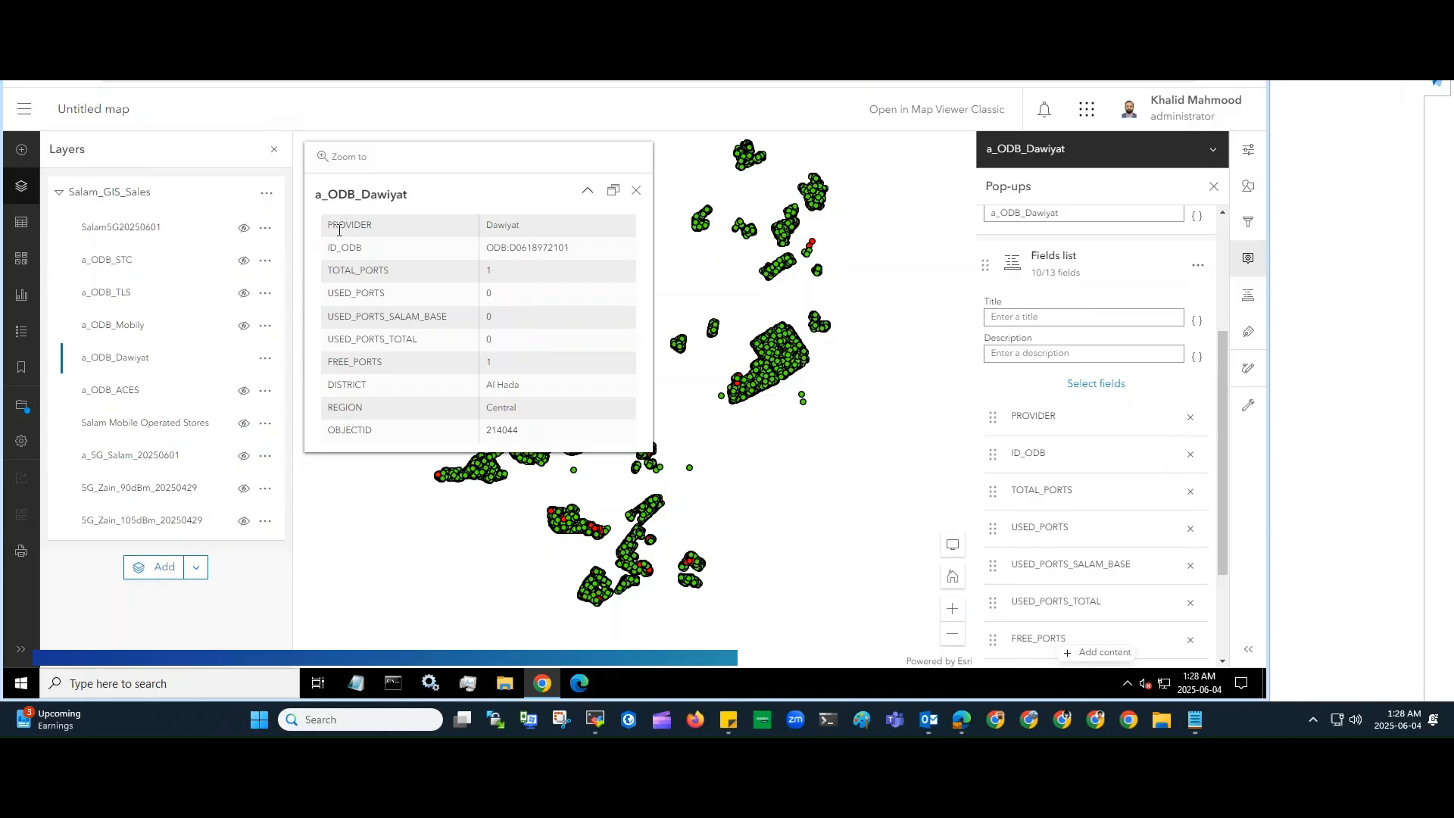
pyautogui.click(1190, 419)
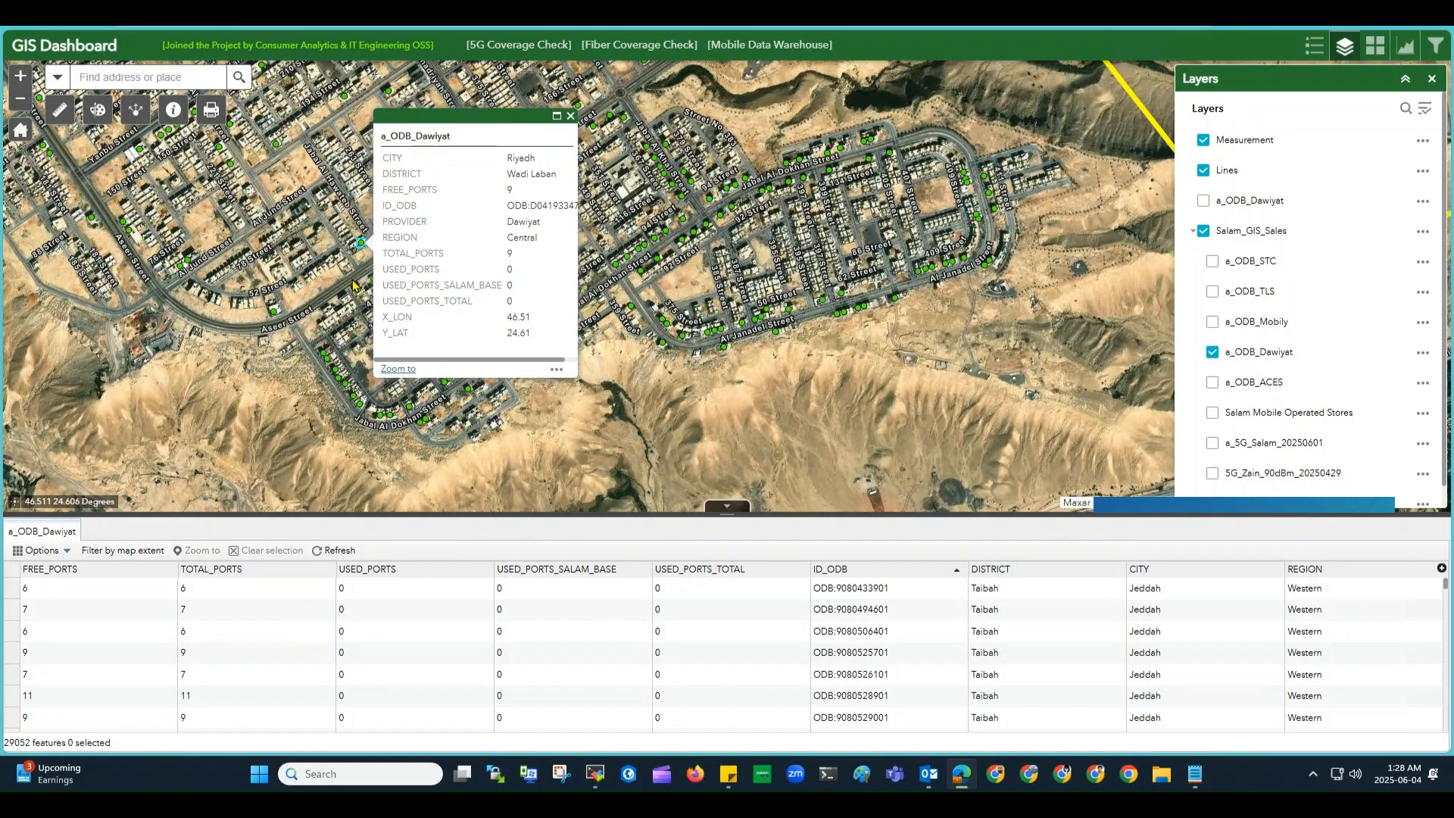
# Step: Check the field order in another a_ODB_Dawiyat point's pop-up in the GIS Dashboard, and return to Map Viewer
pyautogui.click(357, 289)
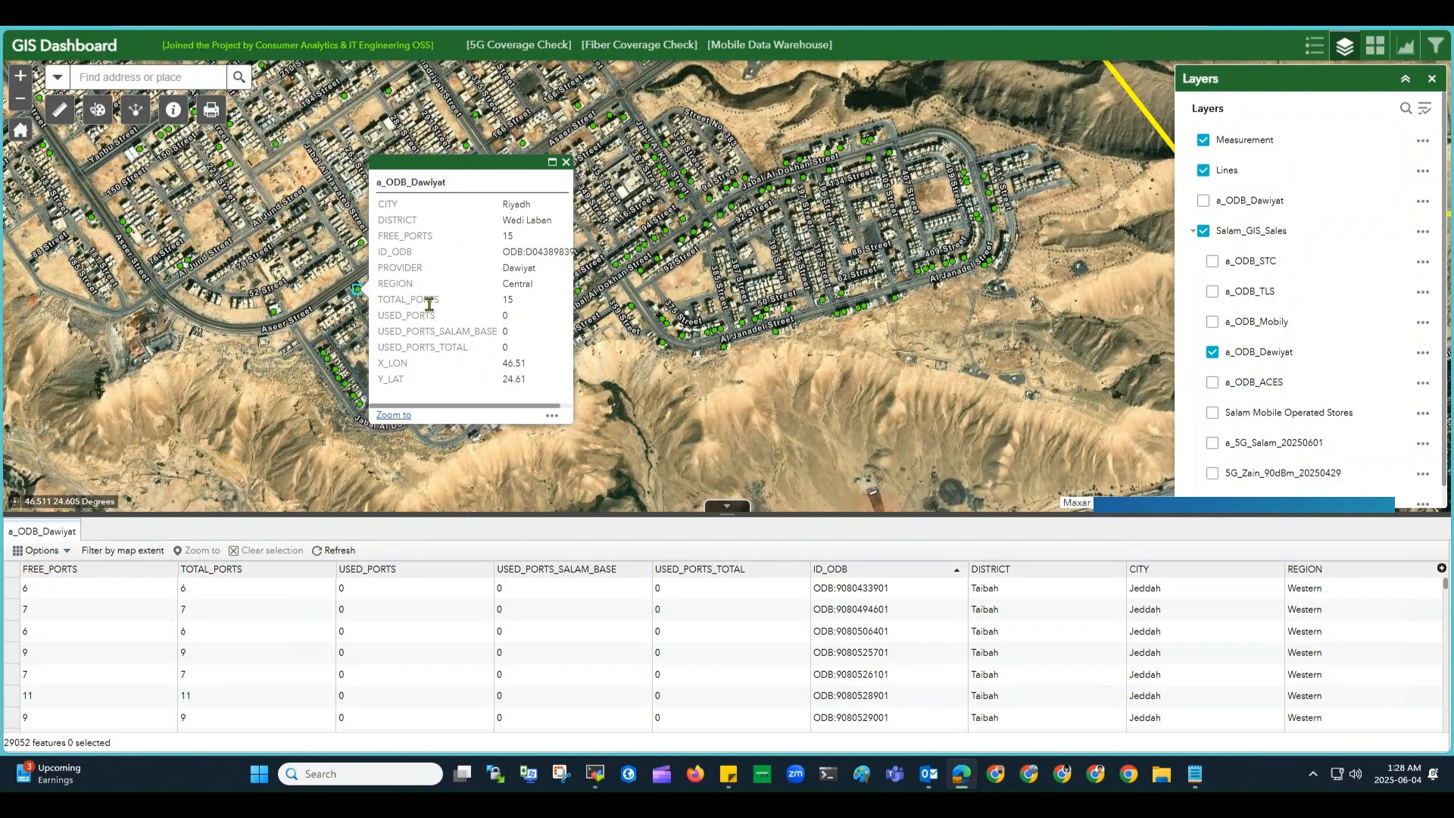
pyautogui.moveTo(377, 204); pyautogui.dragTo(395, 204)
pyautogui.click(962, 786)
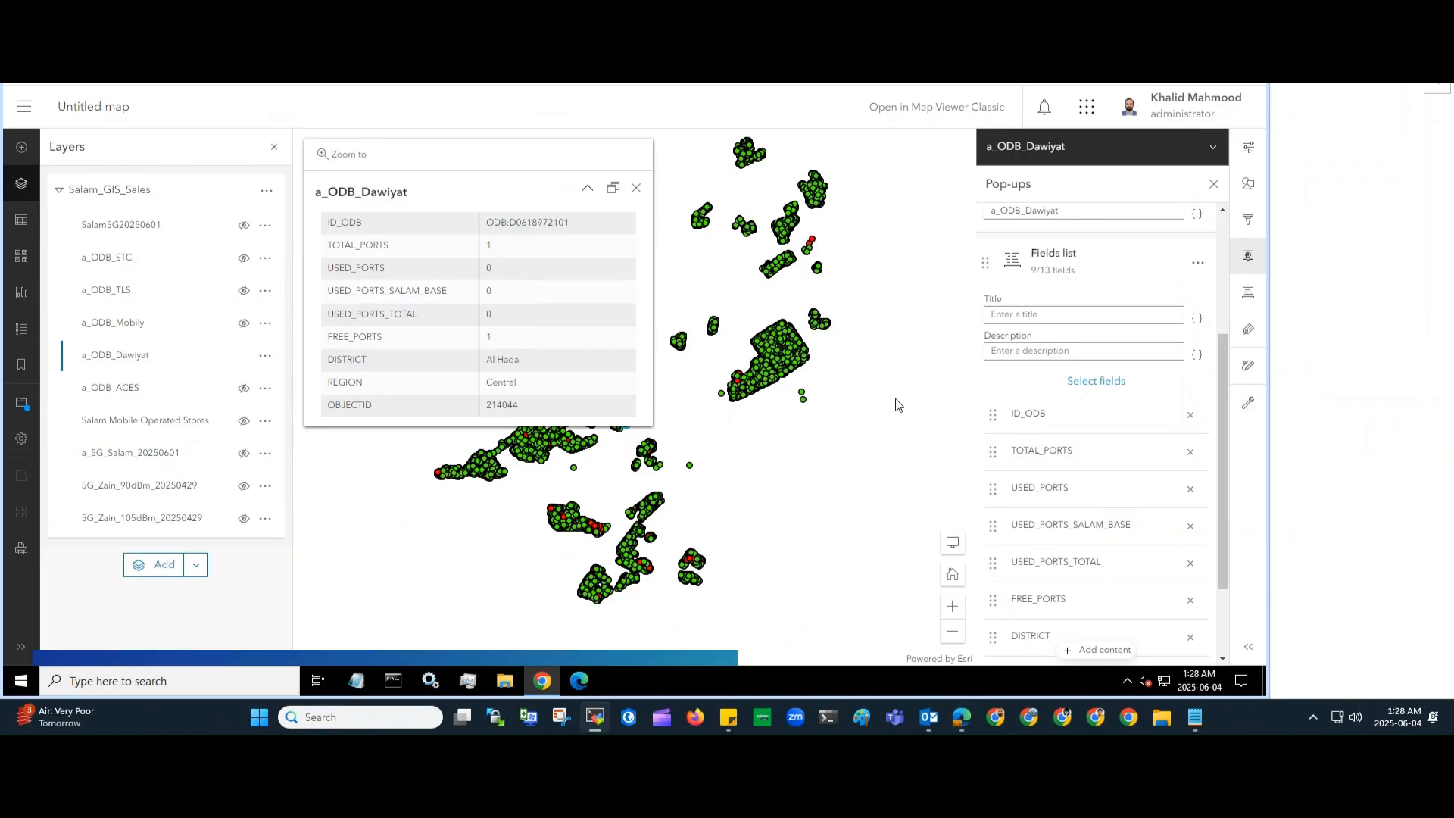
# Step: Look over the fields of the a_ODB_Dawiyat sublayer and bring up the save settings for the untitled map
pyautogui.click(1248, 294)
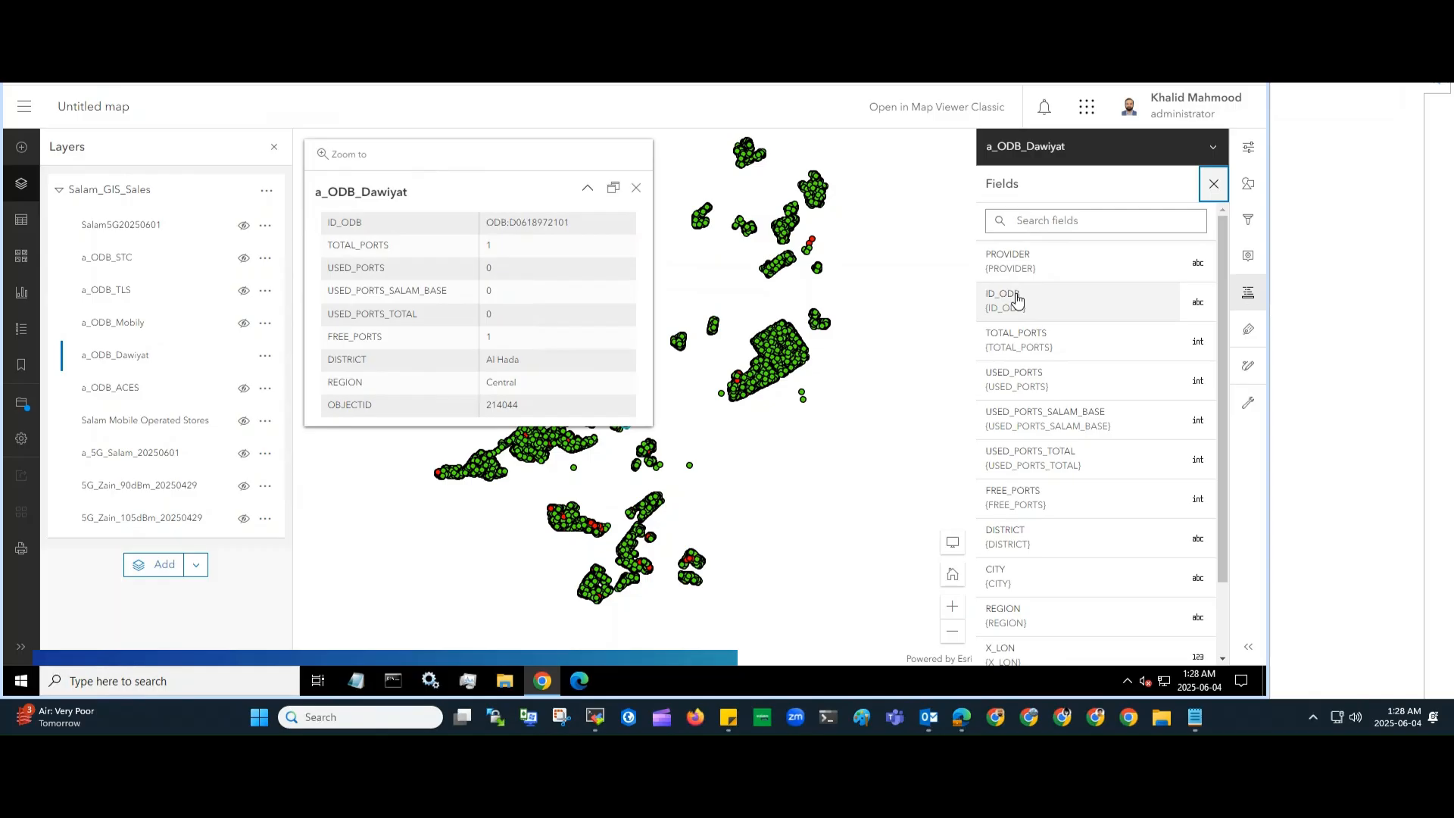
pyautogui.click(19, 405)
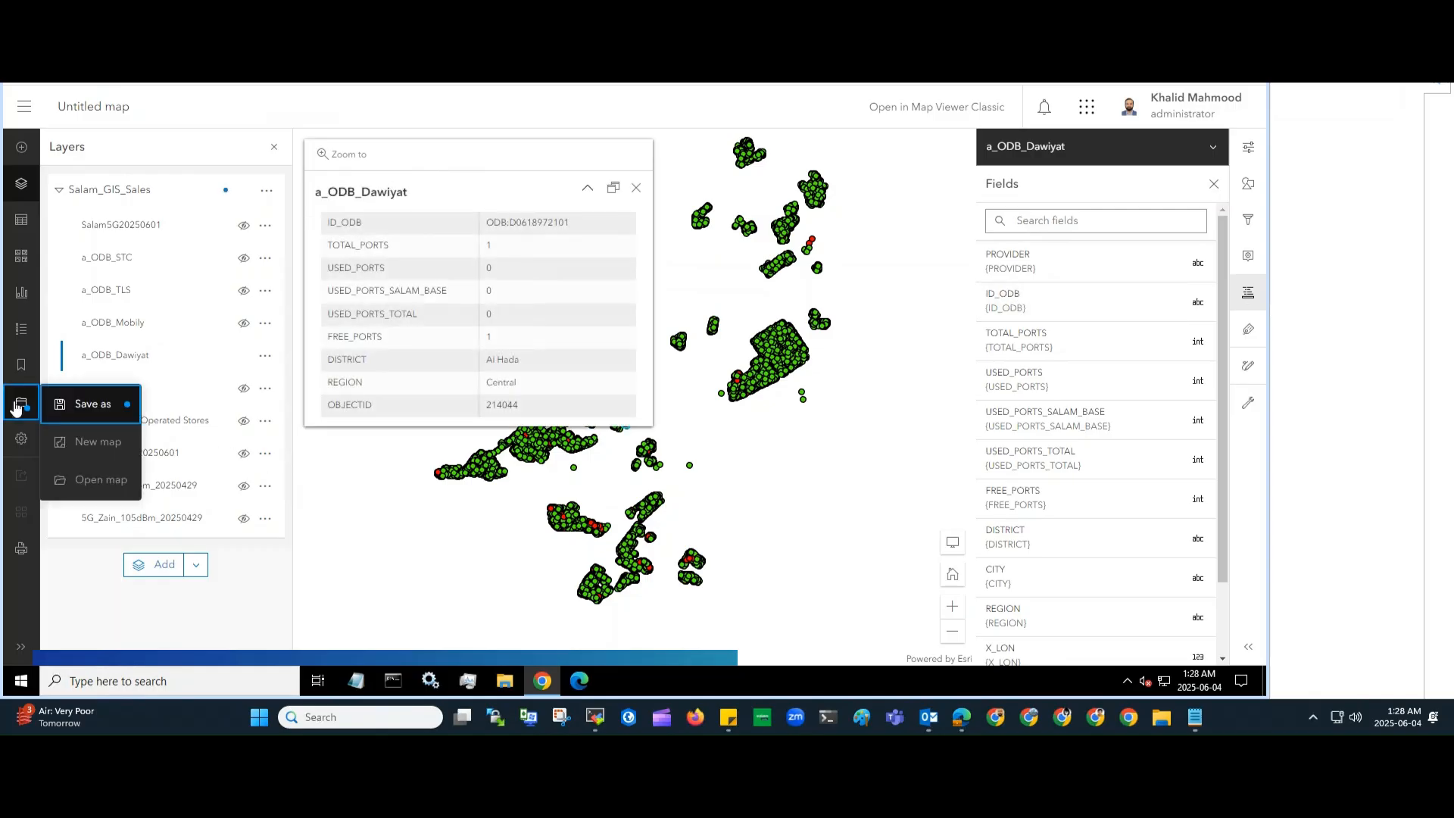
pyautogui.click(101, 406)
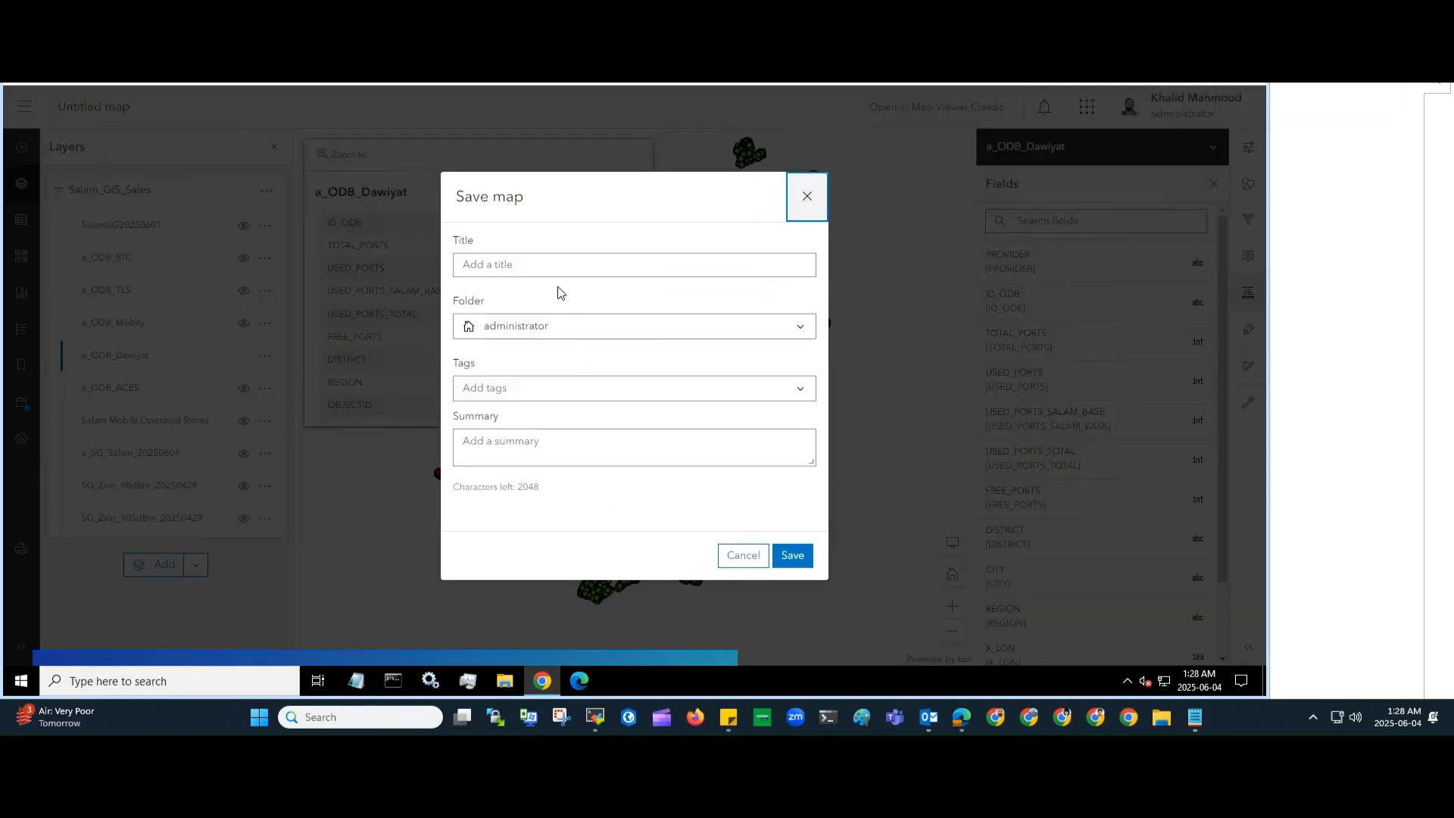
pyautogui.click(544, 268)
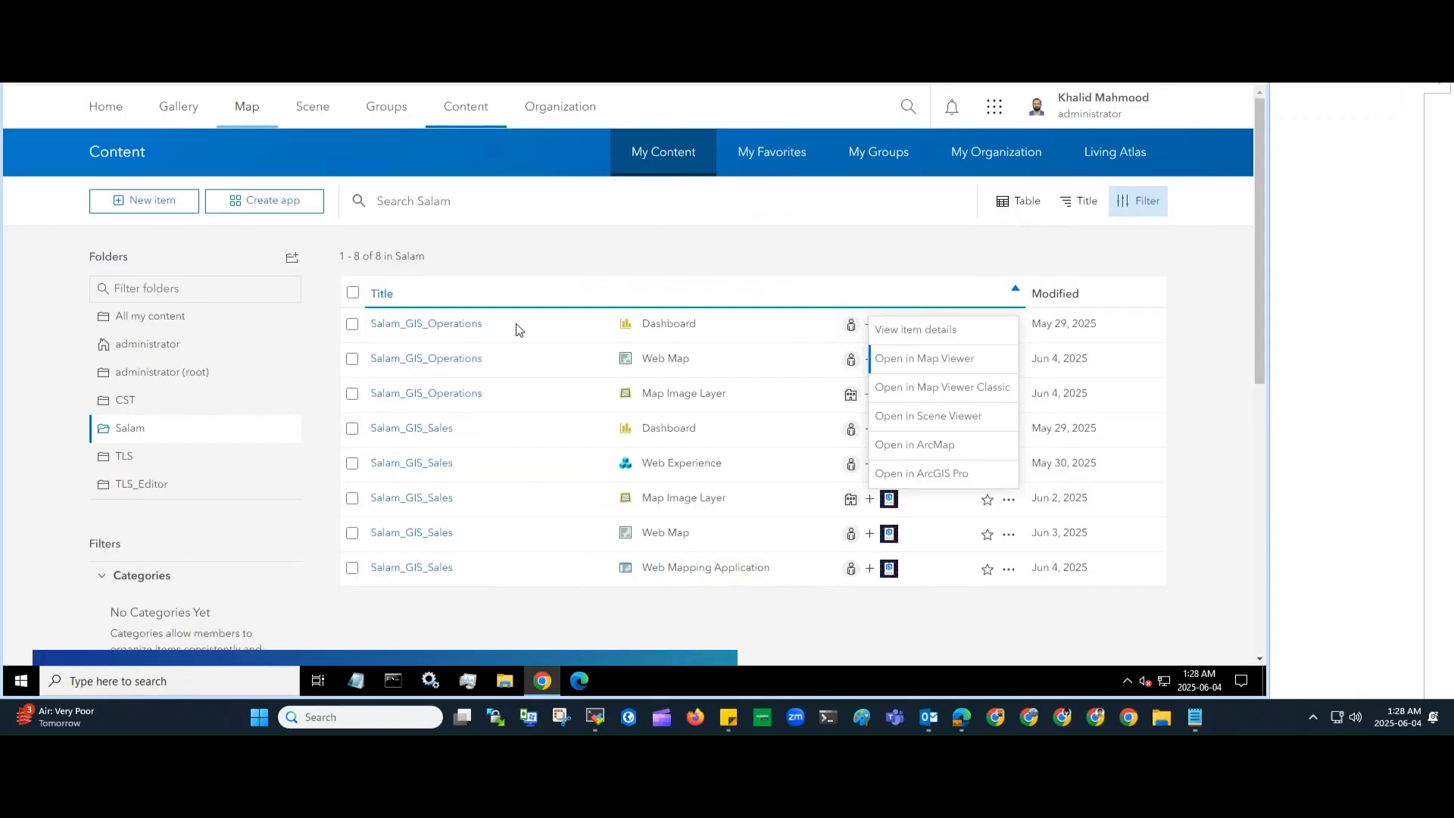
# Step: Compare the Salam_GIS_Sales map image layer and web map entries in the portal's Salam folder
pyautogui.moveTo(643, 504); pyautogui.dragTo(732, 503)
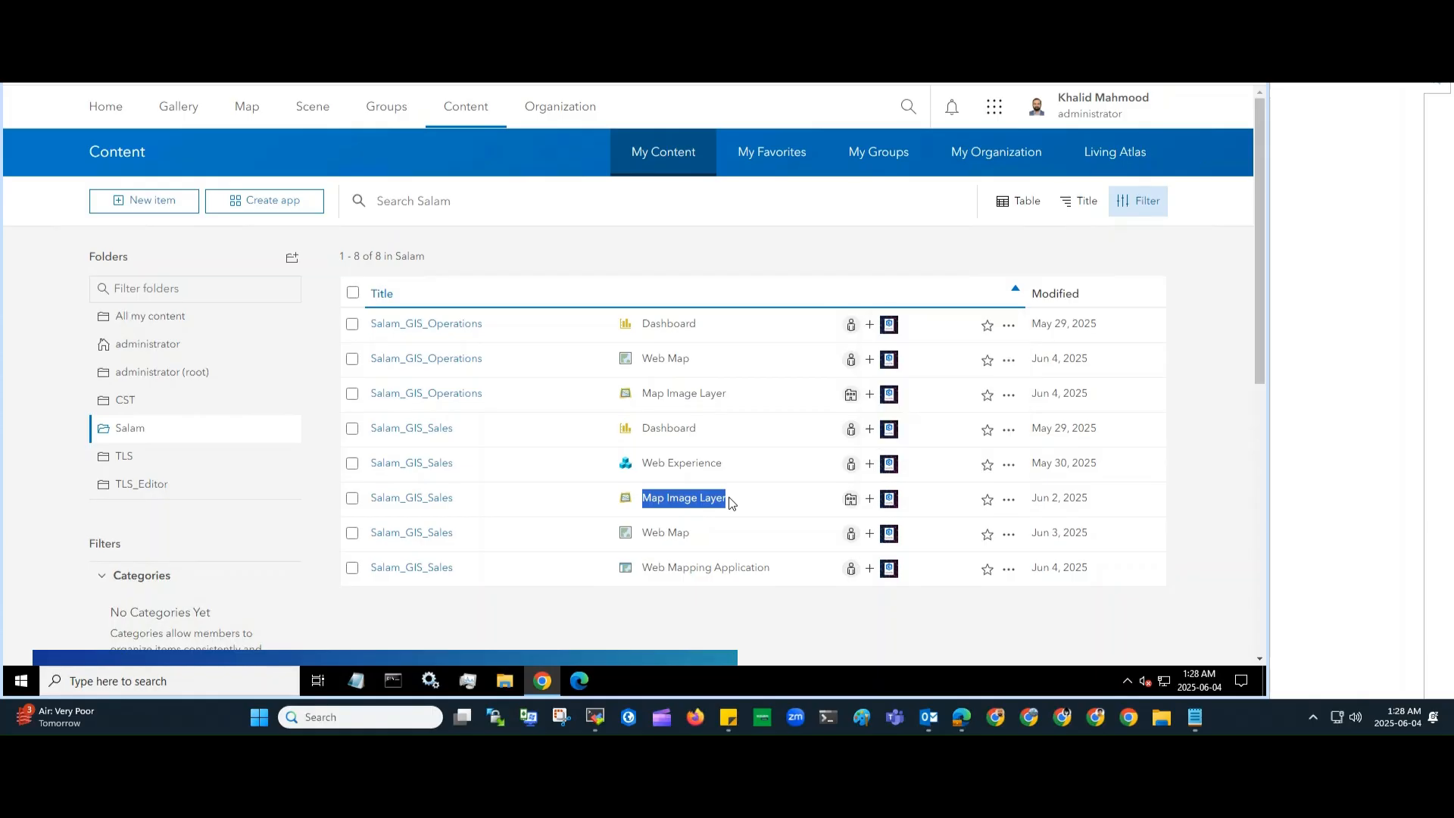
pyautogui.click(727, 498)
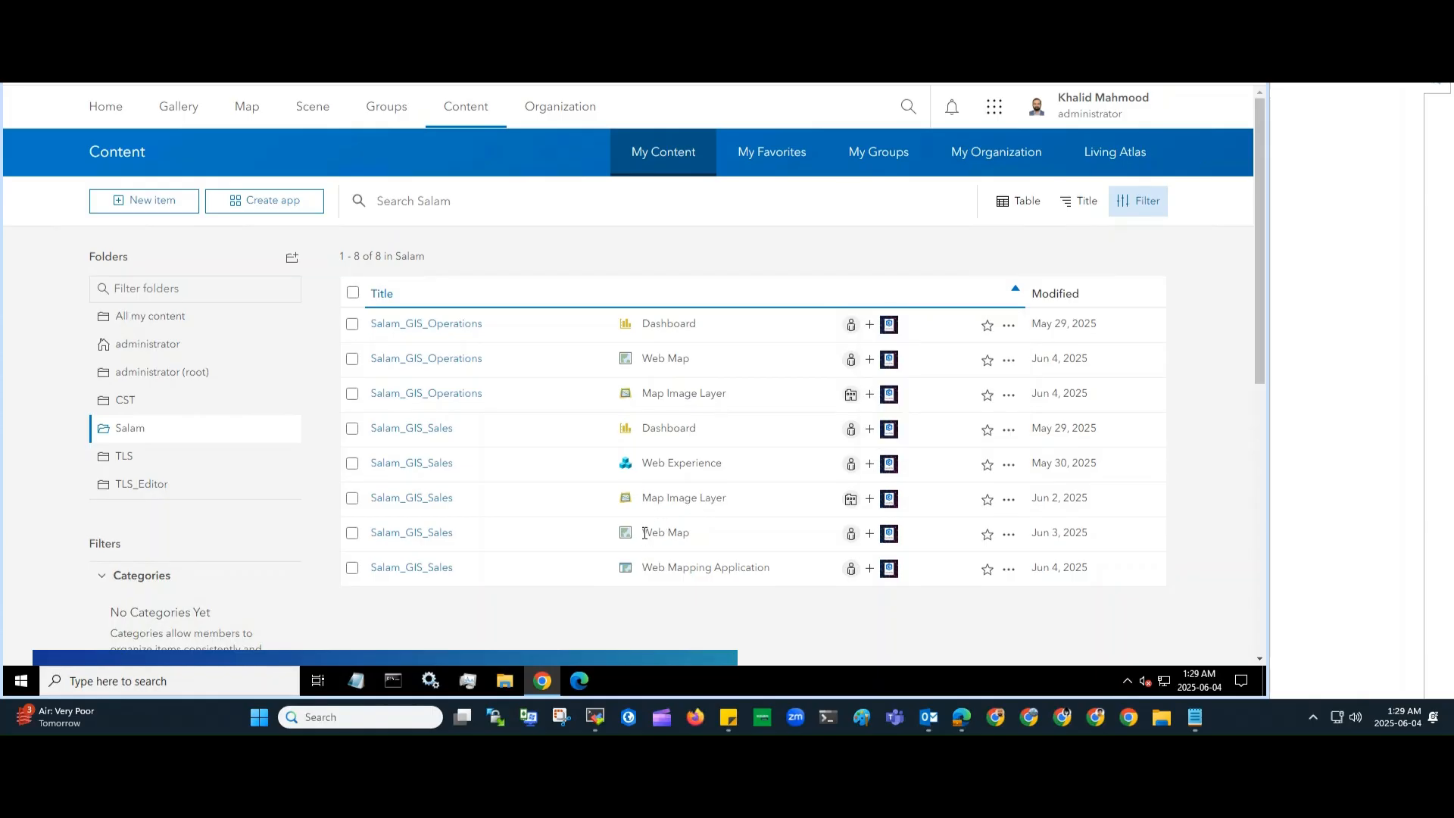
pyautogui.moveTo(644, 533); pyautogui.dragTo(689, 534)
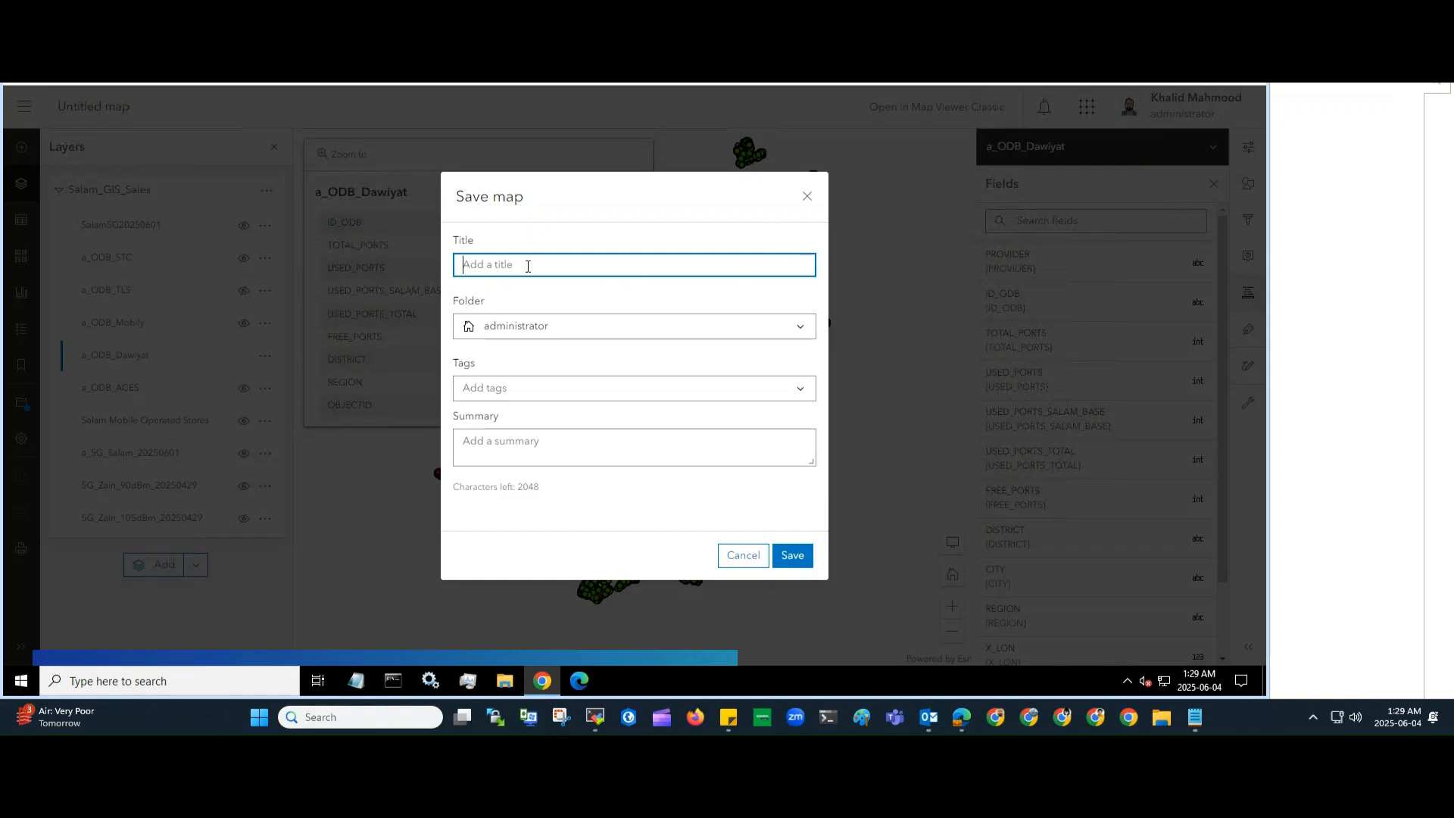
# Step: Cancel saving the untitled map and close its browser tab, discarding the changes
pyautogui.click(808, 200)
pyautogui.hotkey('ctrl', 'w')
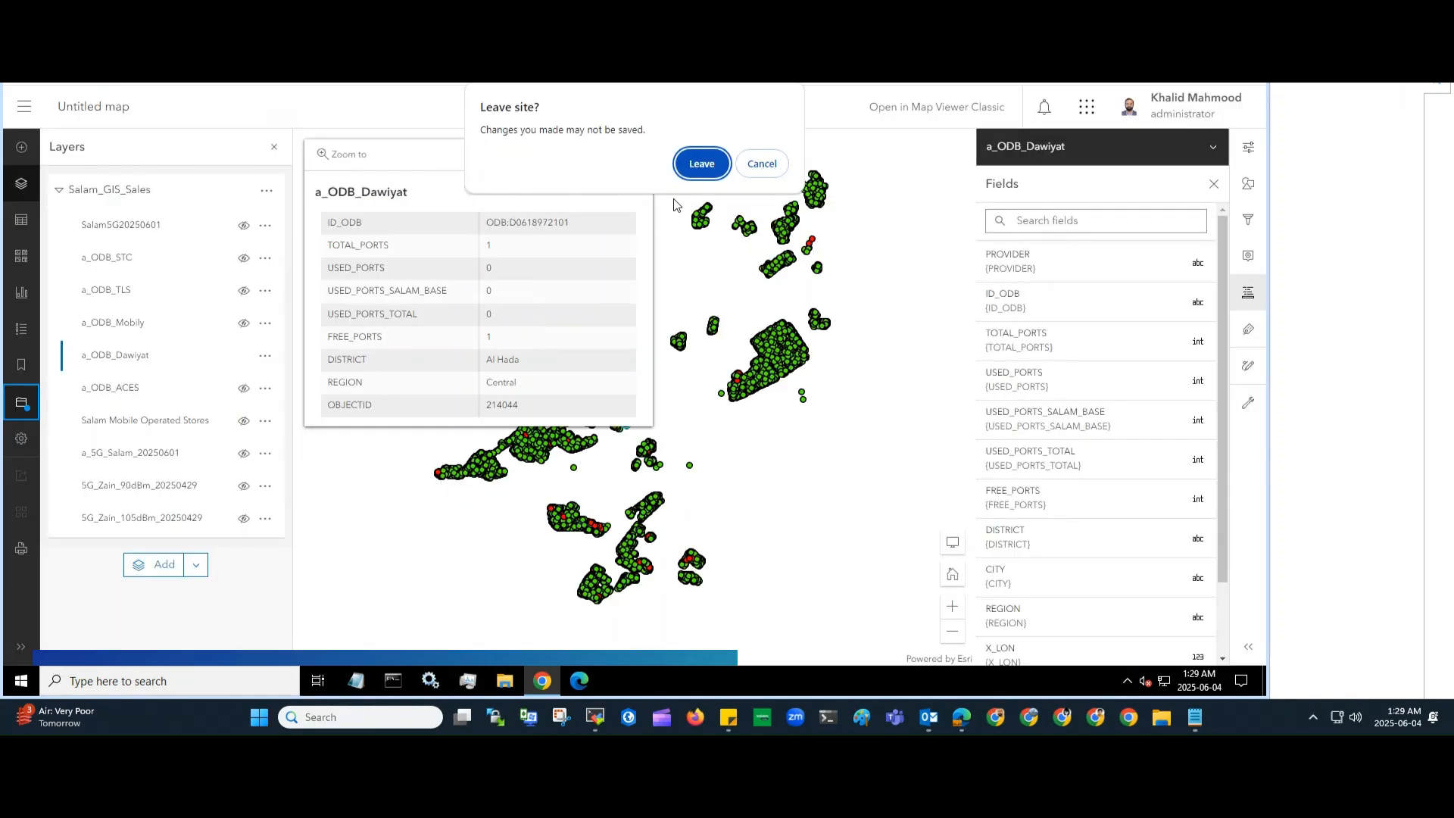
pyautogui.click(702, 164)
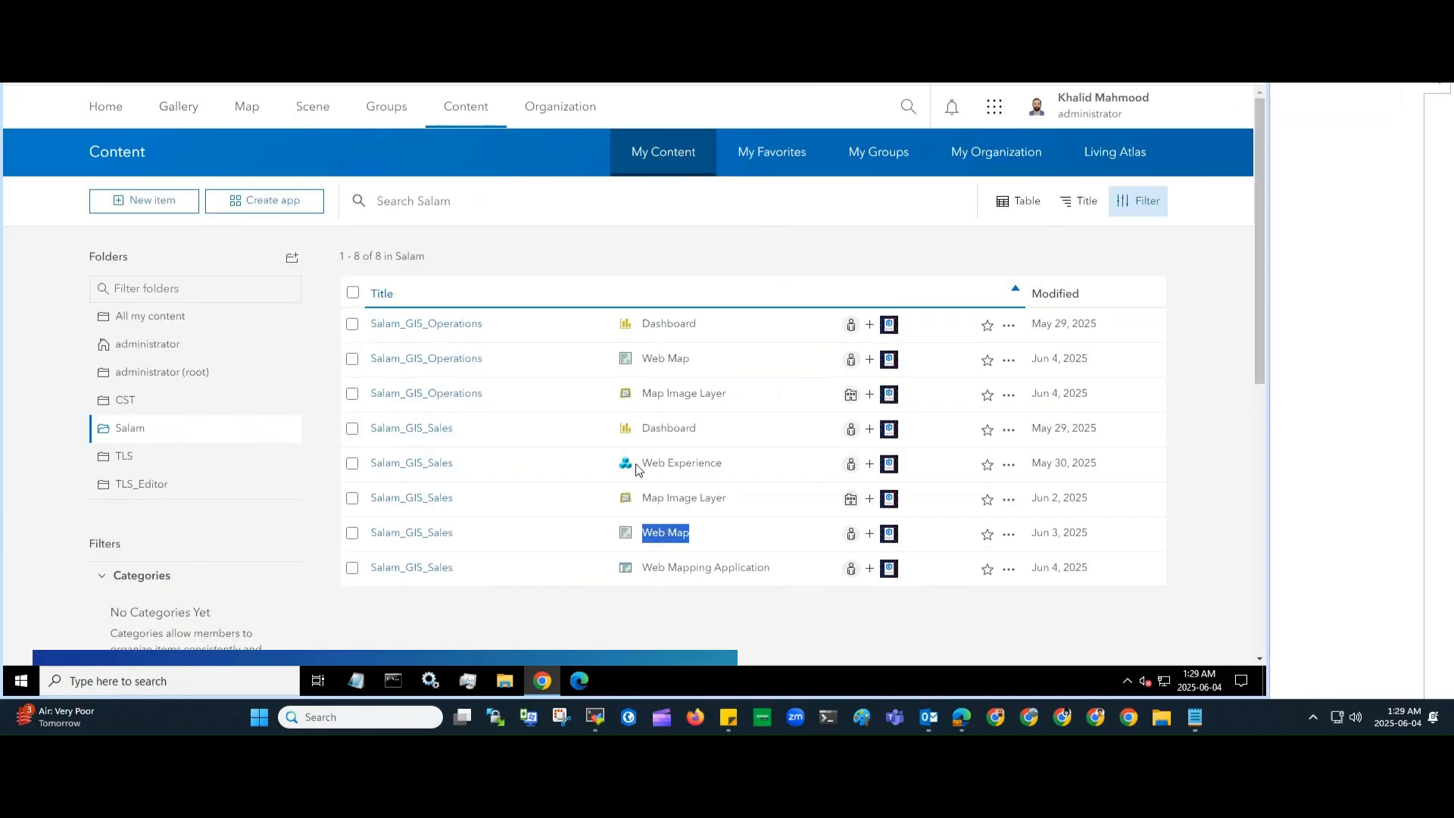
pyautogui.click(652, 534)
pyautogui.moveTo(644, 535); pyautogui.dragTo(693, 535)
pyautogui.click(709, 533)
pyautogui.moveTo(645, 532); pyautogui.dragTo(693, 535)
pyautogui.click(718, 541)
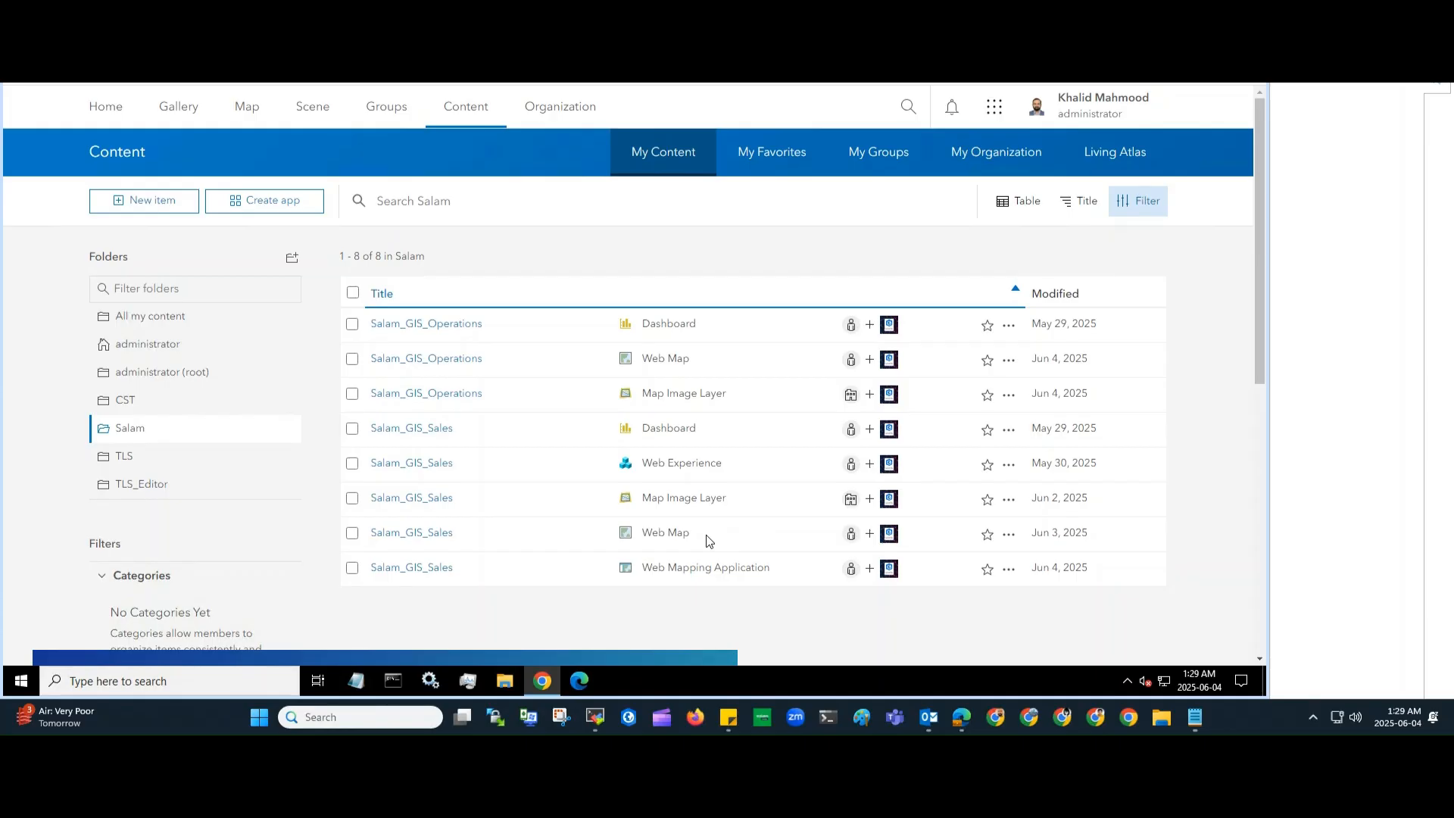
# Step: Open the item details of the Salam_GIS_Sales web map in a new browser tab and switch to it
pyautogui.click(1008, 534)
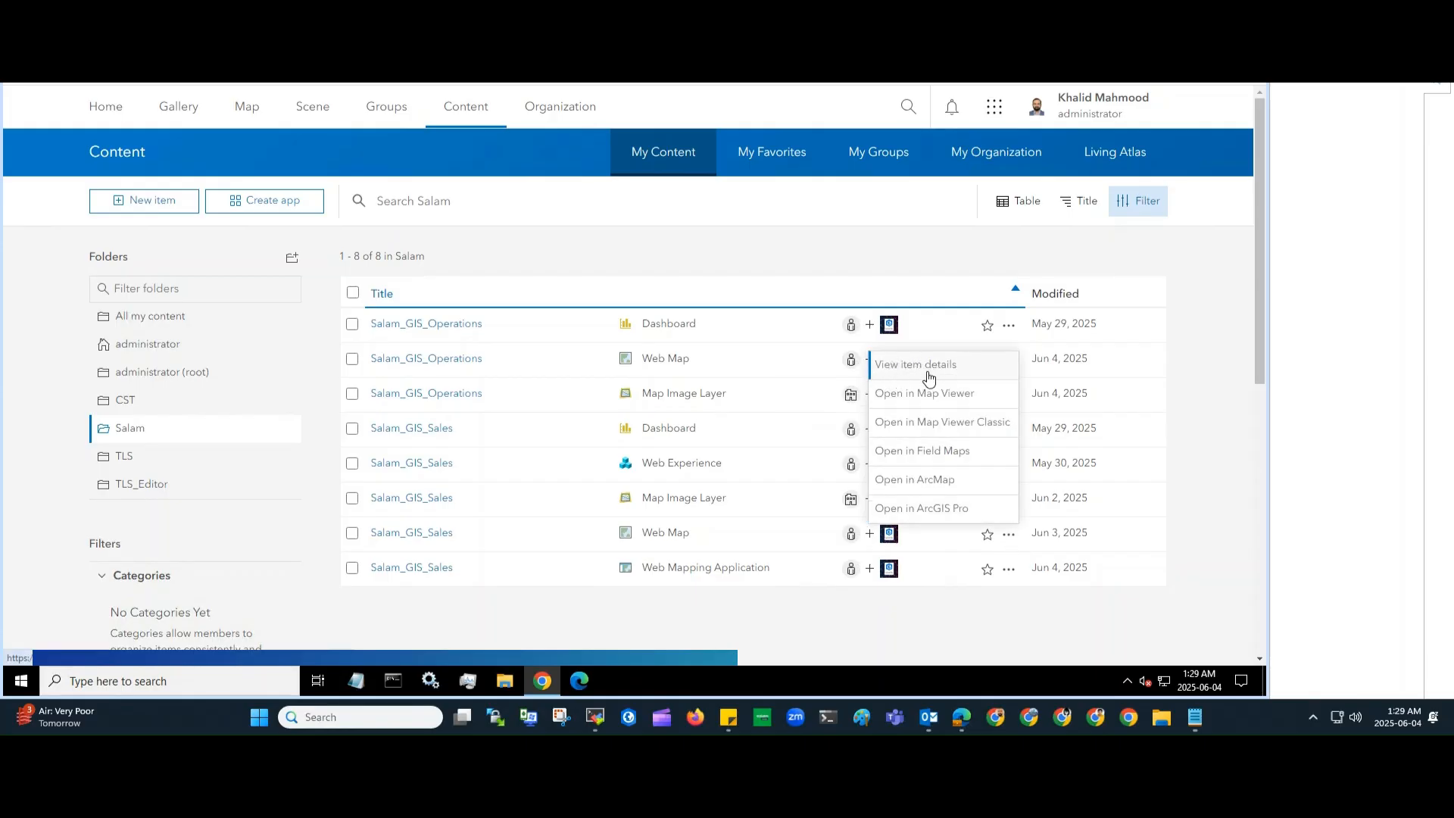
pyautogui.rightClick(970, 369)
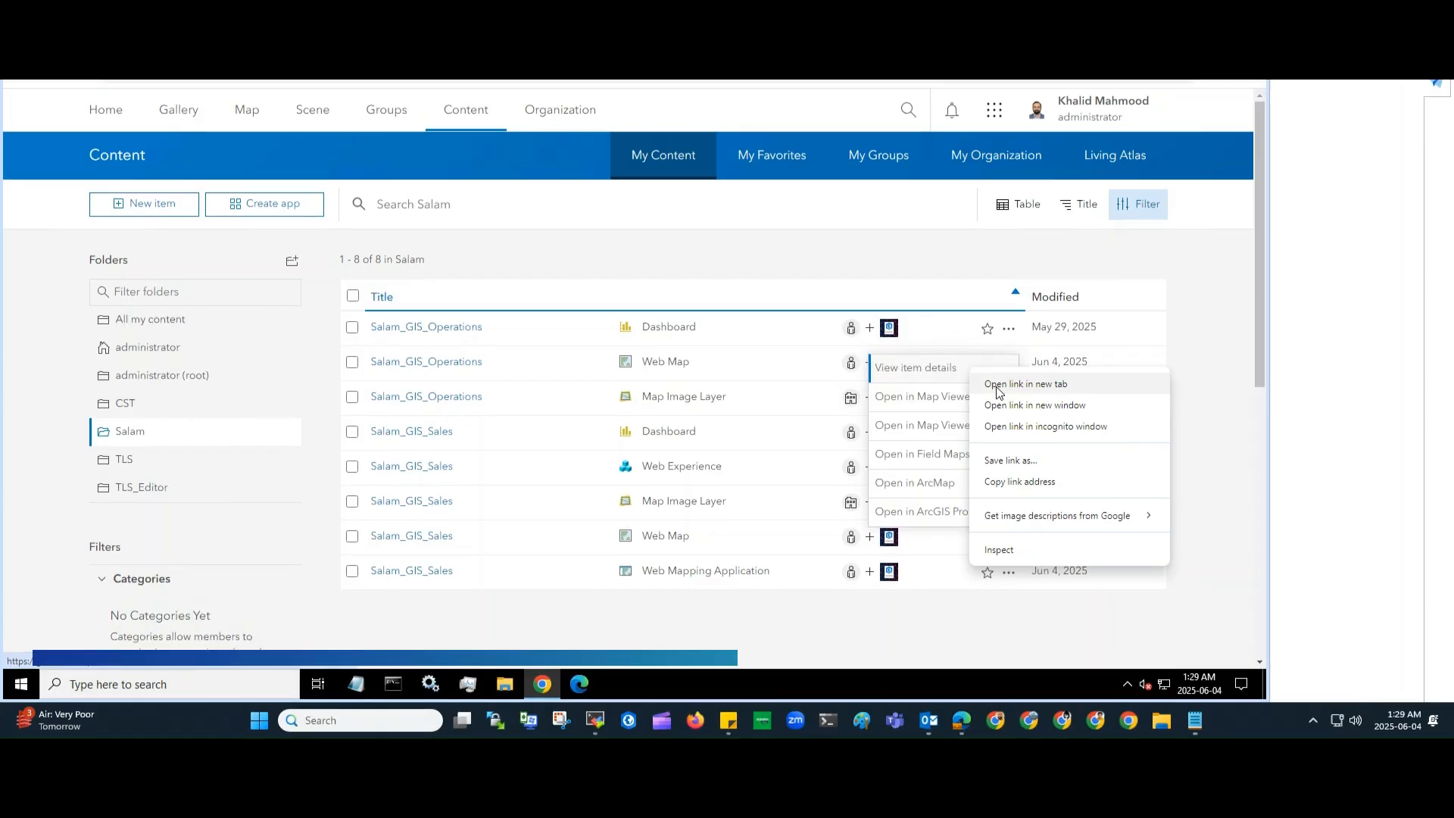
pyautogui.click(997, 381)
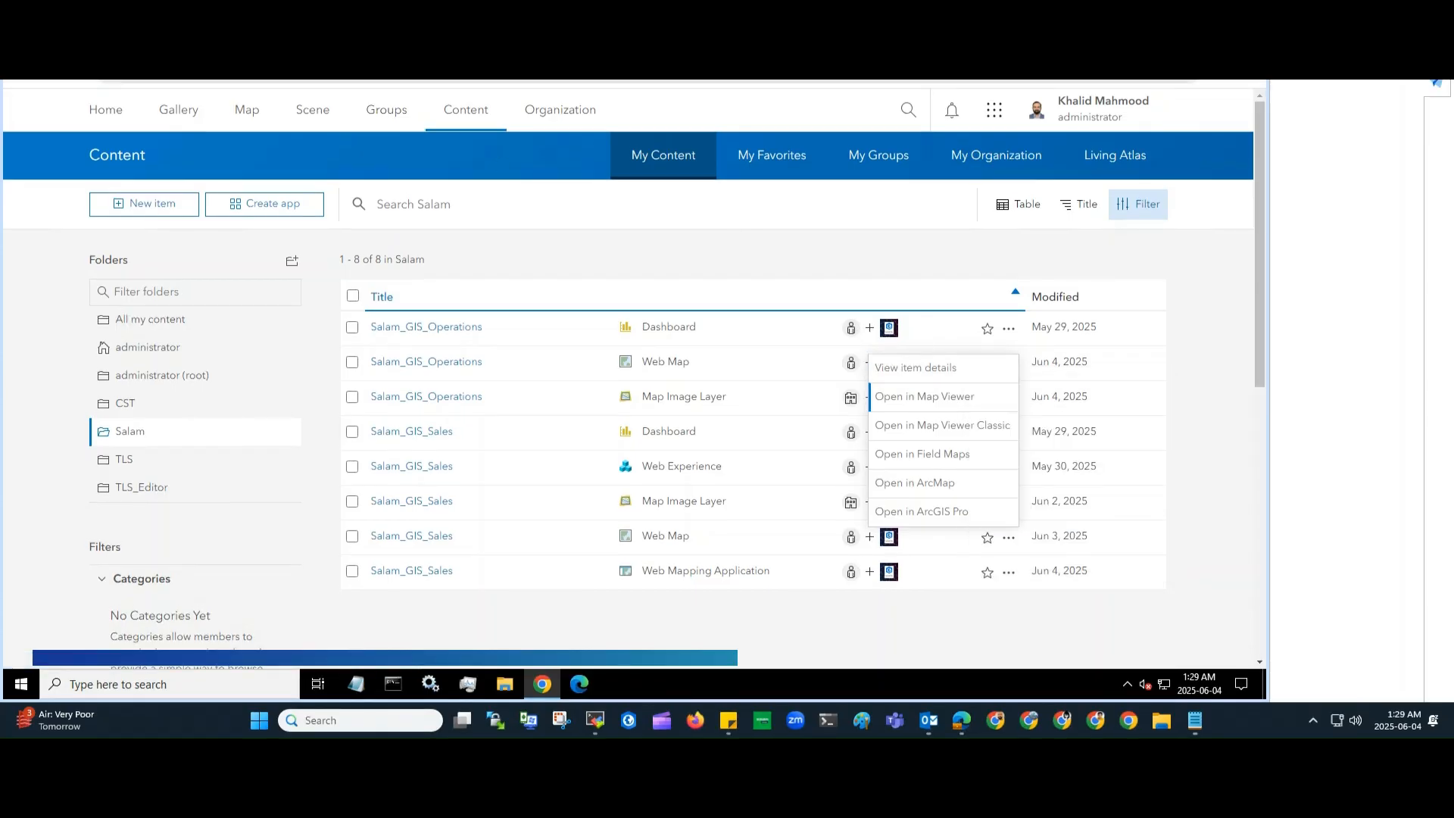
pyautogui.click(447, 80)
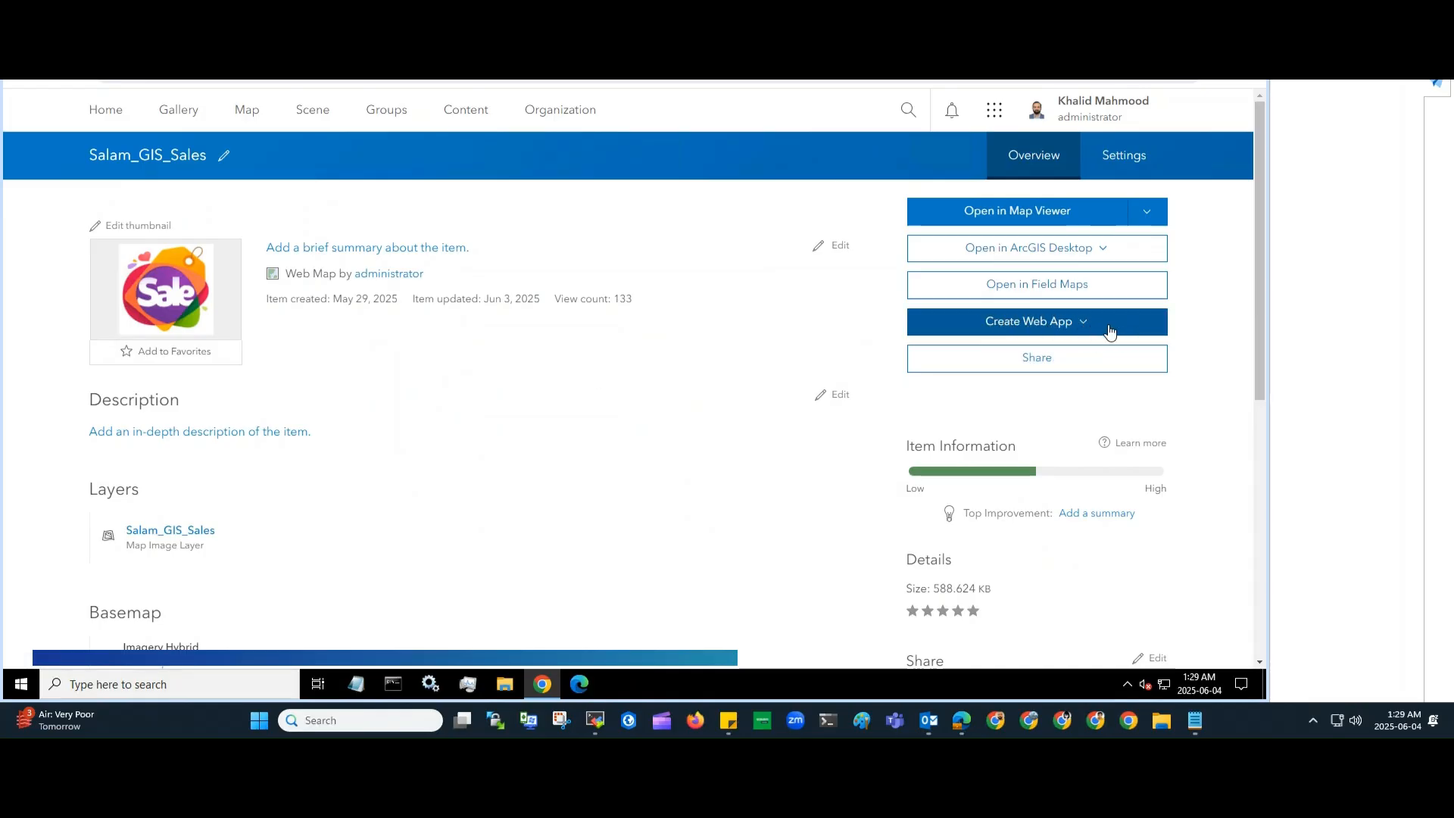
# Step: Look over the web app types offered for the web map and the Web AppBuilder creation settings, closing them without creating an app
pyautogui.click(1085, 328)
pyautogui.moveTo(1256, 323); pyautogui.dragTo(1249, 417)
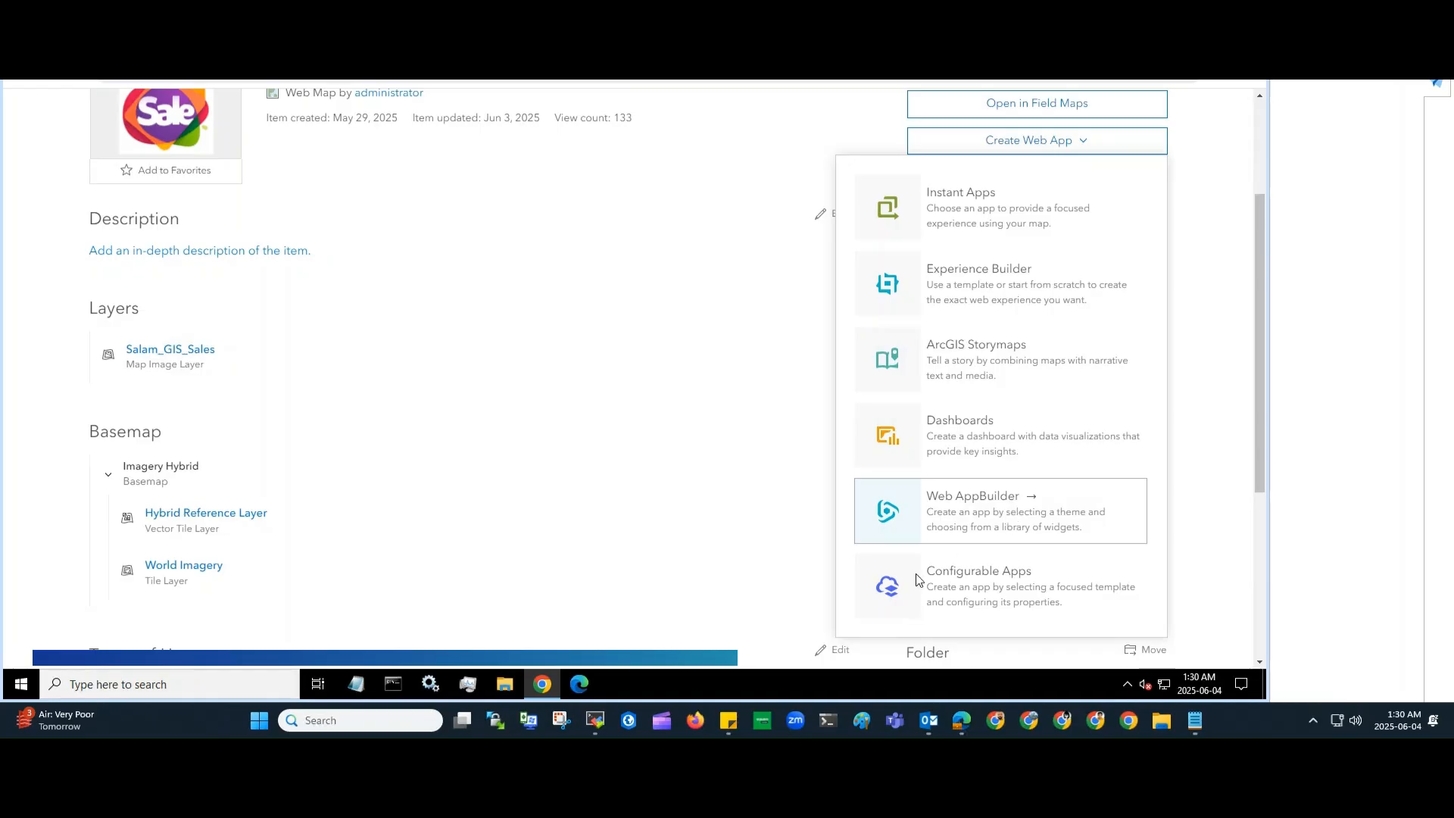
pyautogui.click(961, 720)
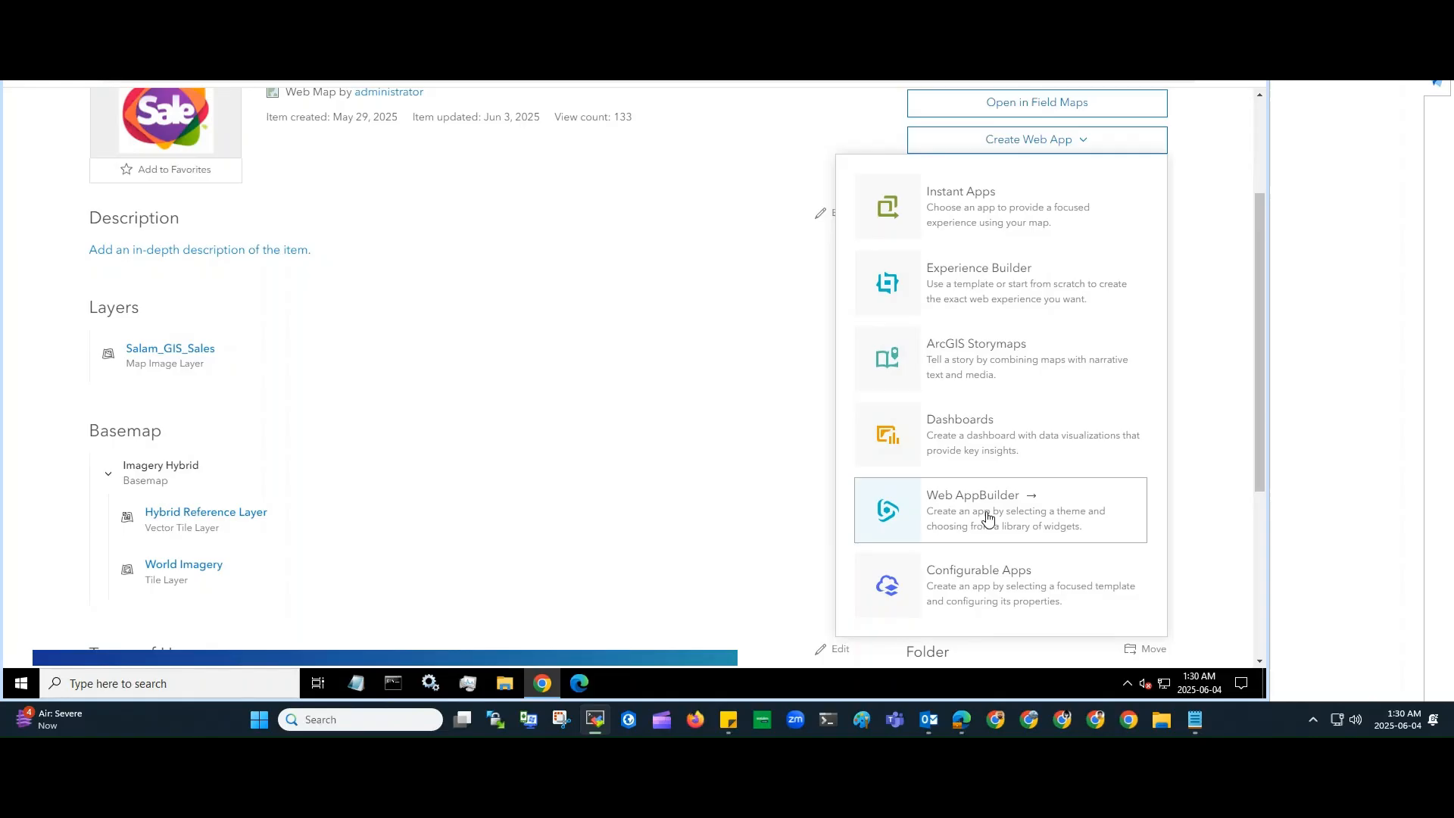
pyautogui.click(987, 515)
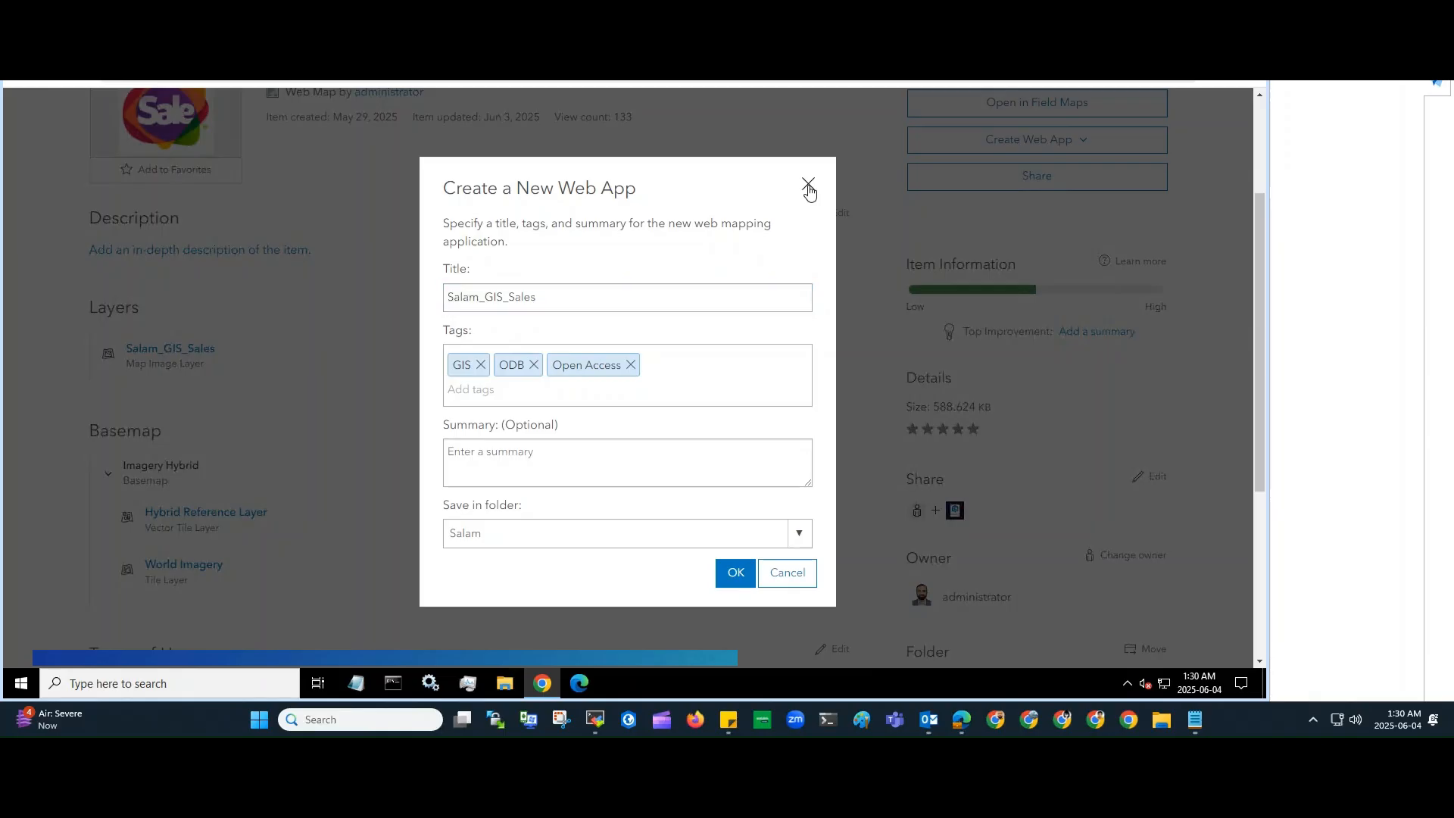
pyautogui.click(808, 186)
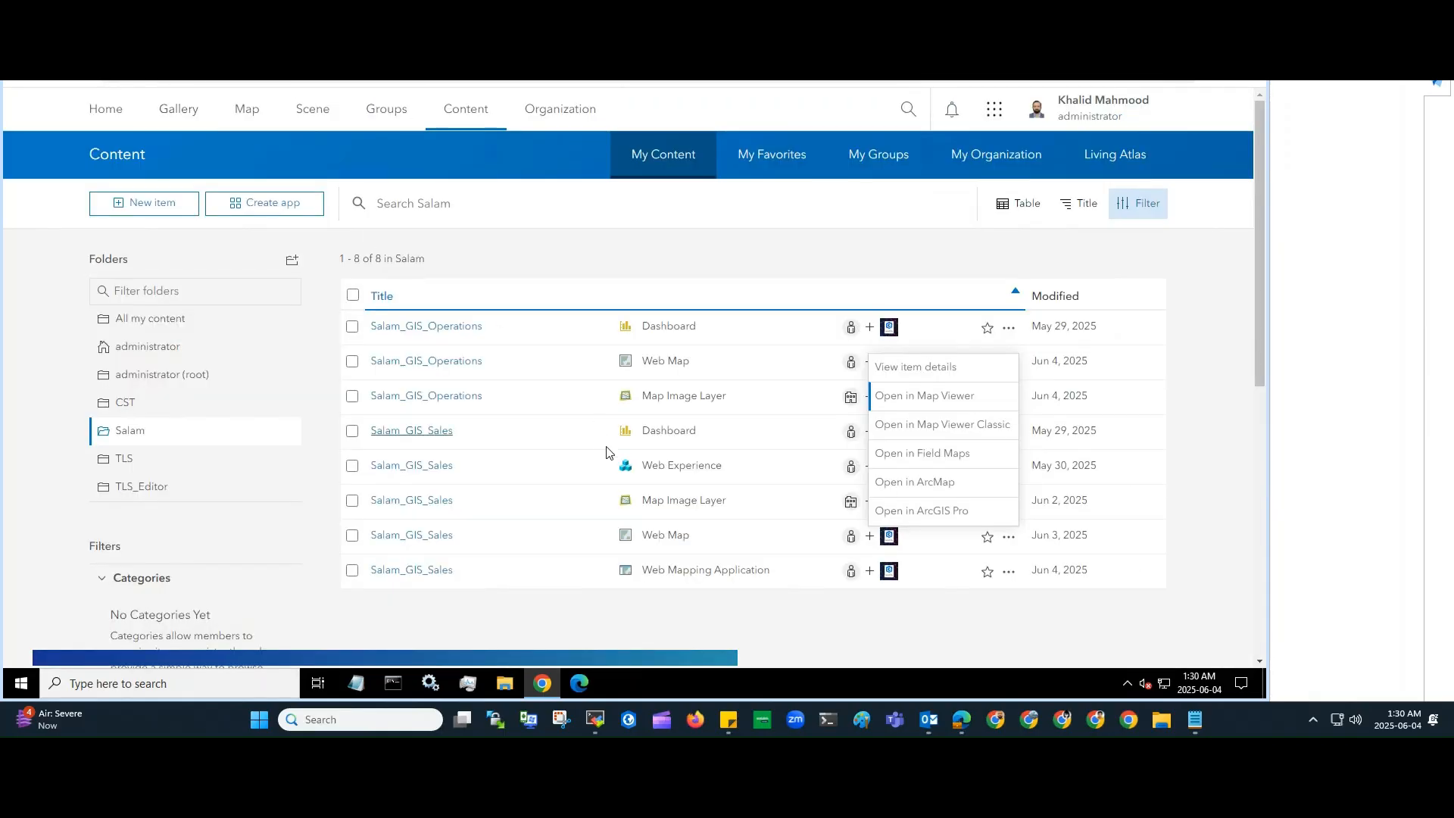
# Step: Dismiss the open item options and point out the Salam_GIS_Sales Web Mapping Application entry in the Salam folder
pyautogui.click(672, 627)
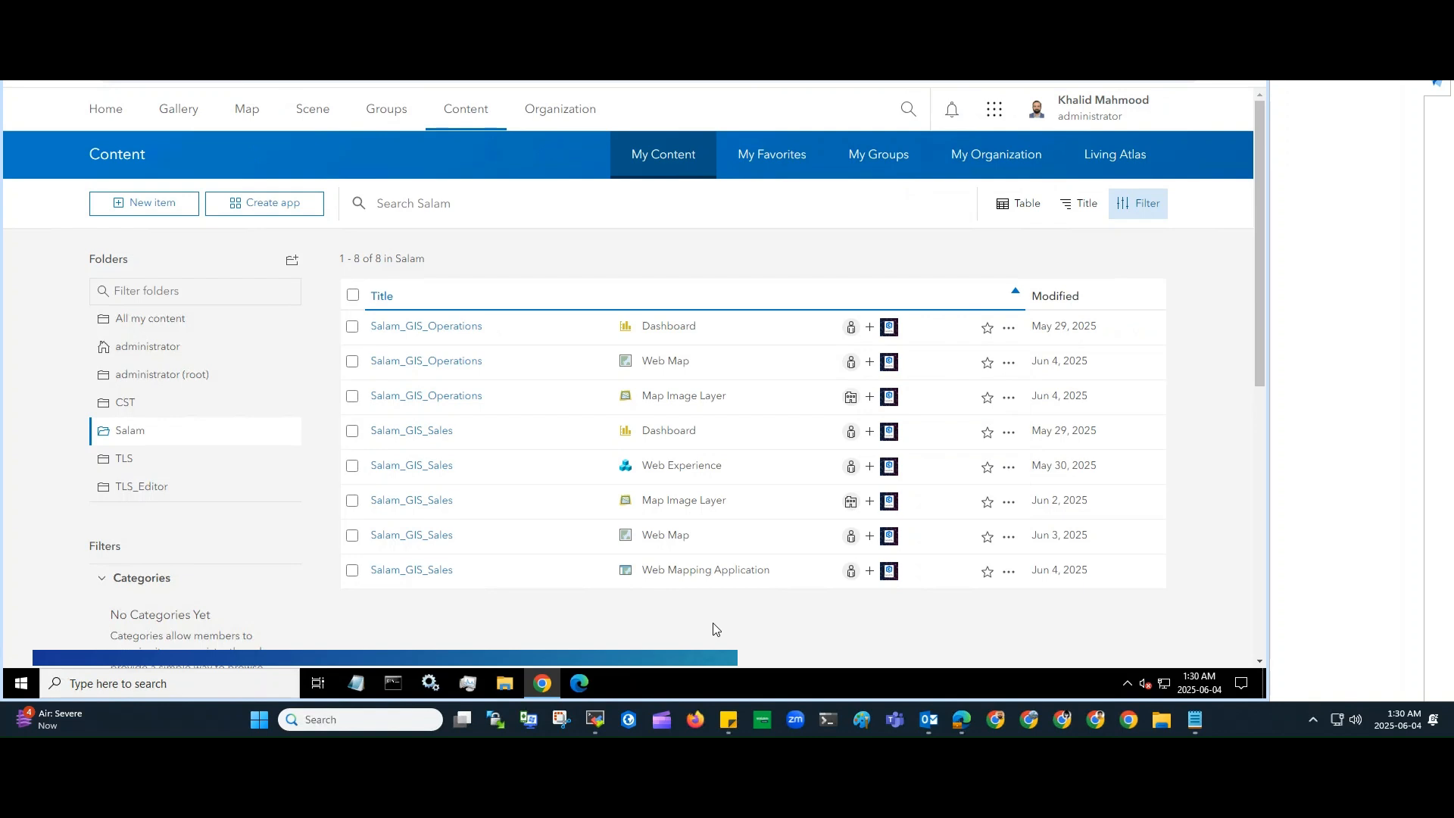
pyautogui.moveTo(642, 570); pyautogui.dragTo(772, 577)
pyautogui.click(805, 640)
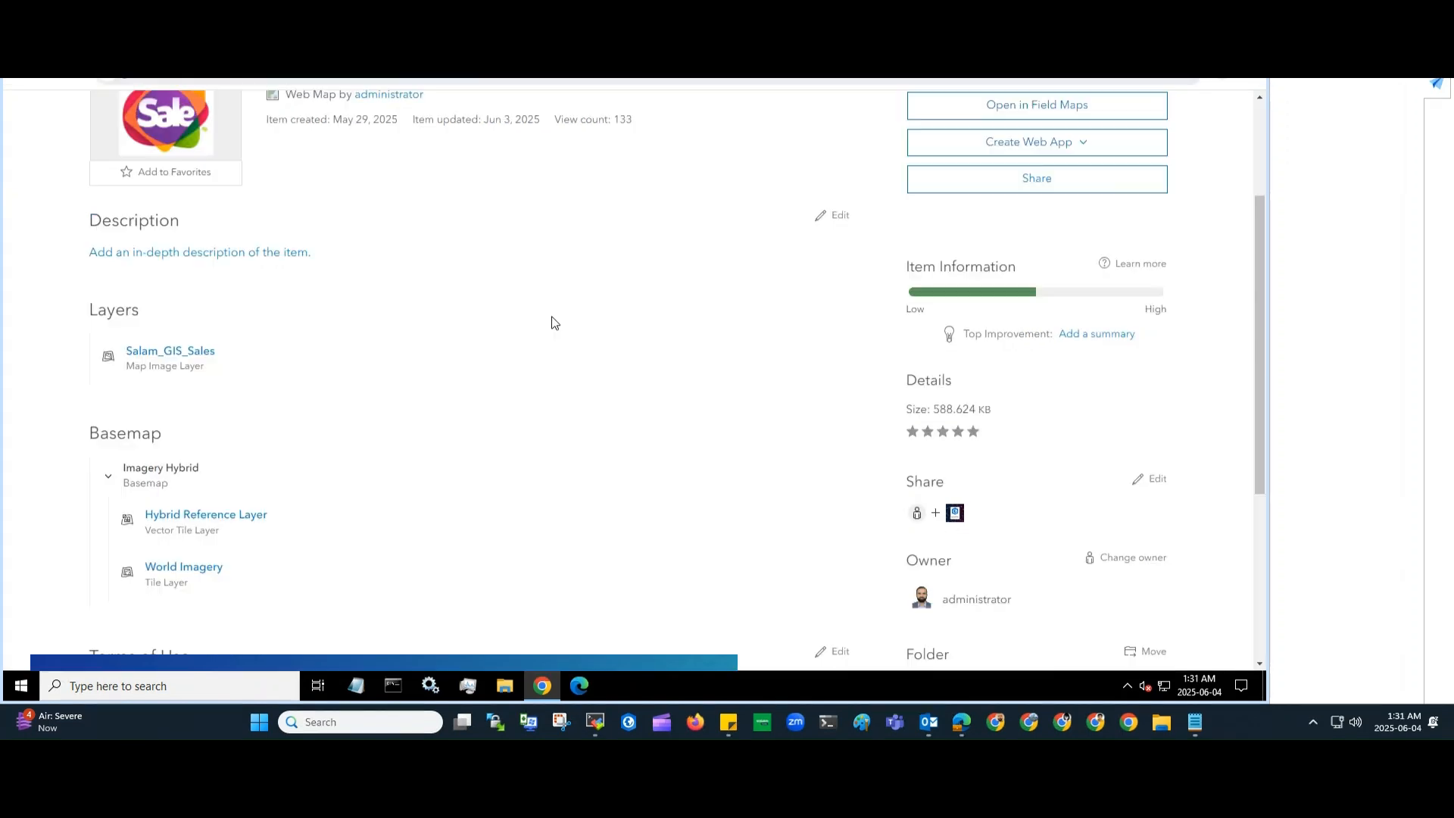
# Step: Start creating a web app from the Salam_GIS_Sales web map with Experience Builder
pyautogui.moveTo(1259, 212); pyautogui.dragTo(1265, 138)
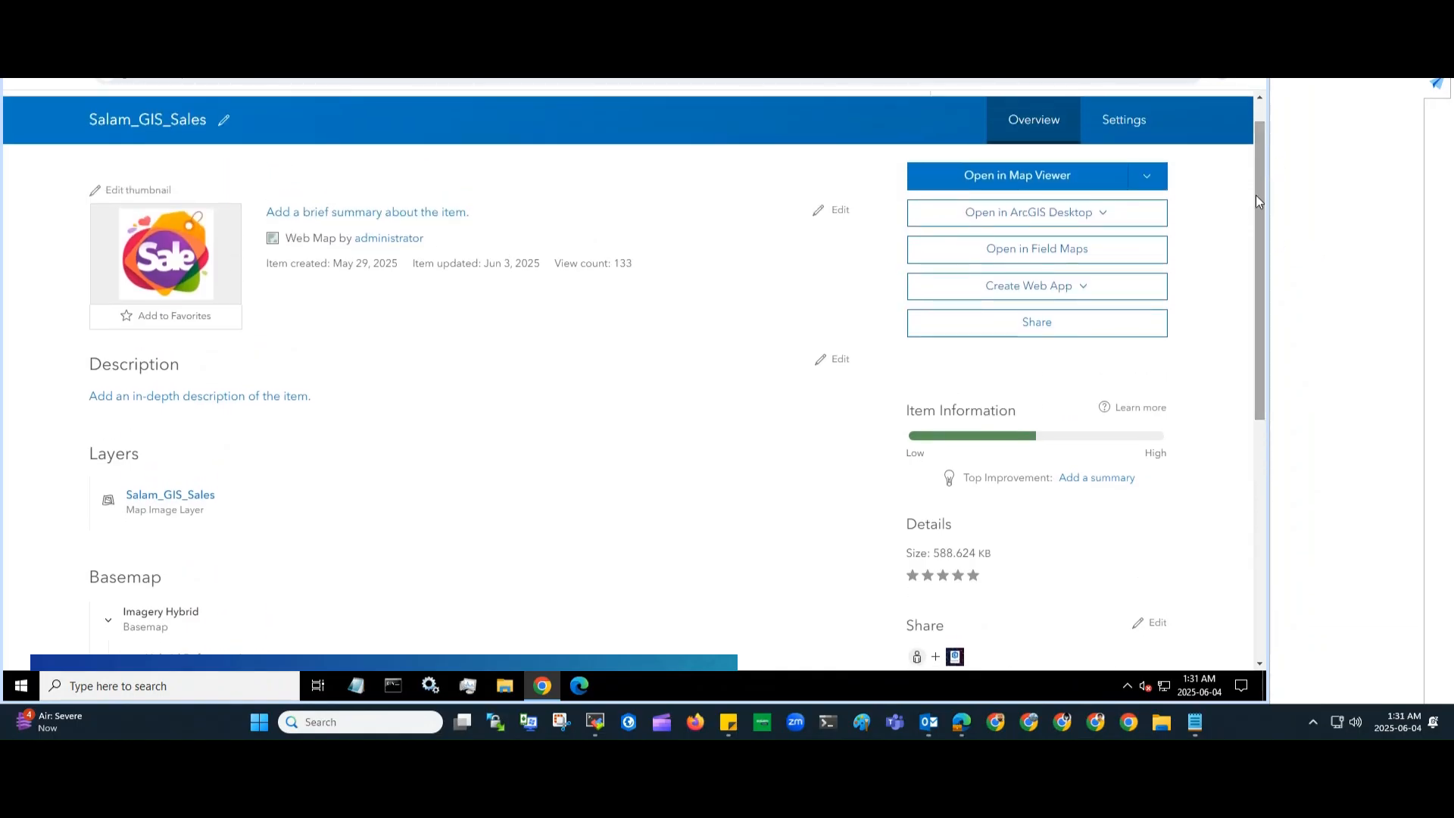
pyautogui.click(1076, 290)
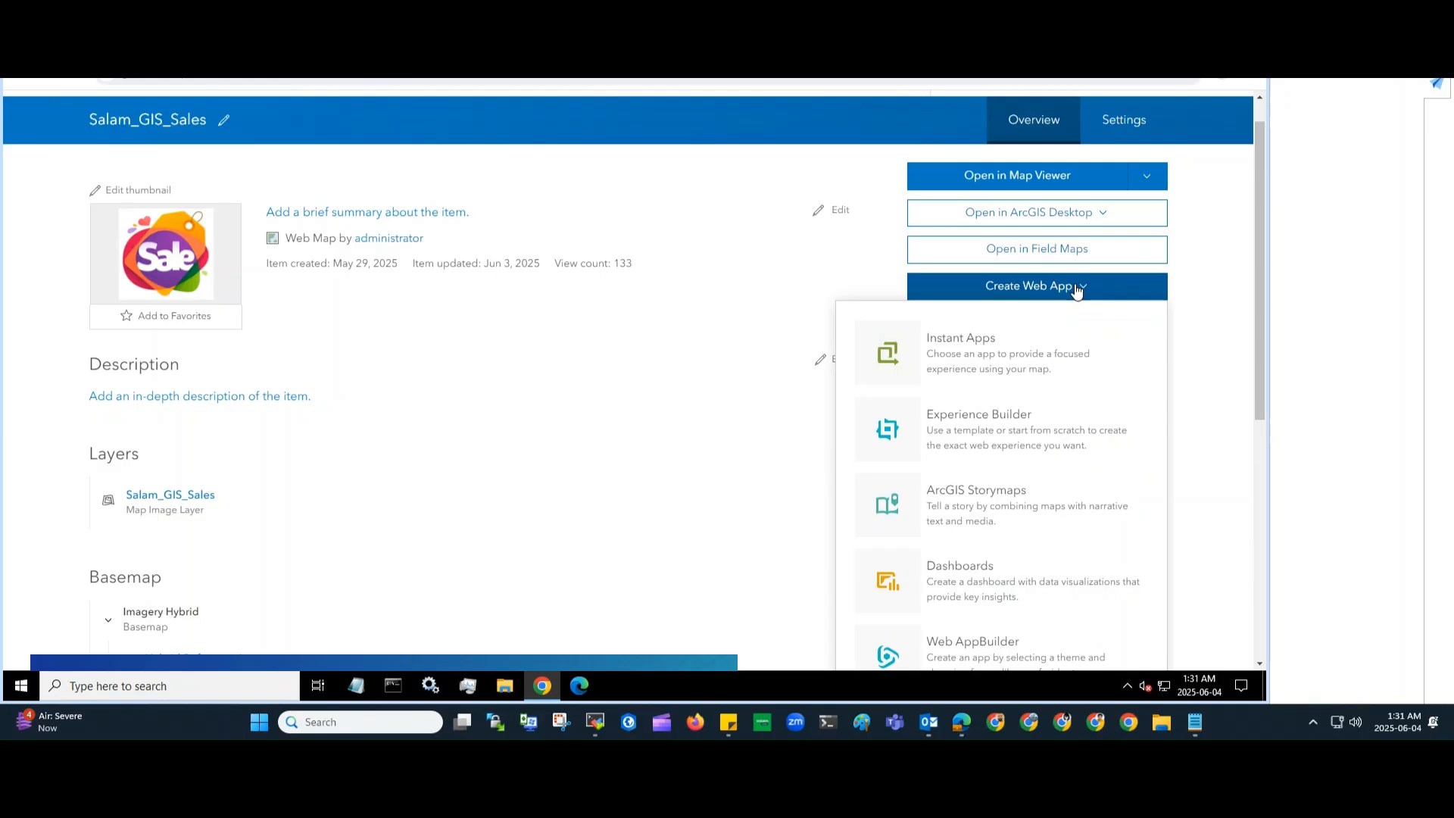
pyautogui.click(972, 434)
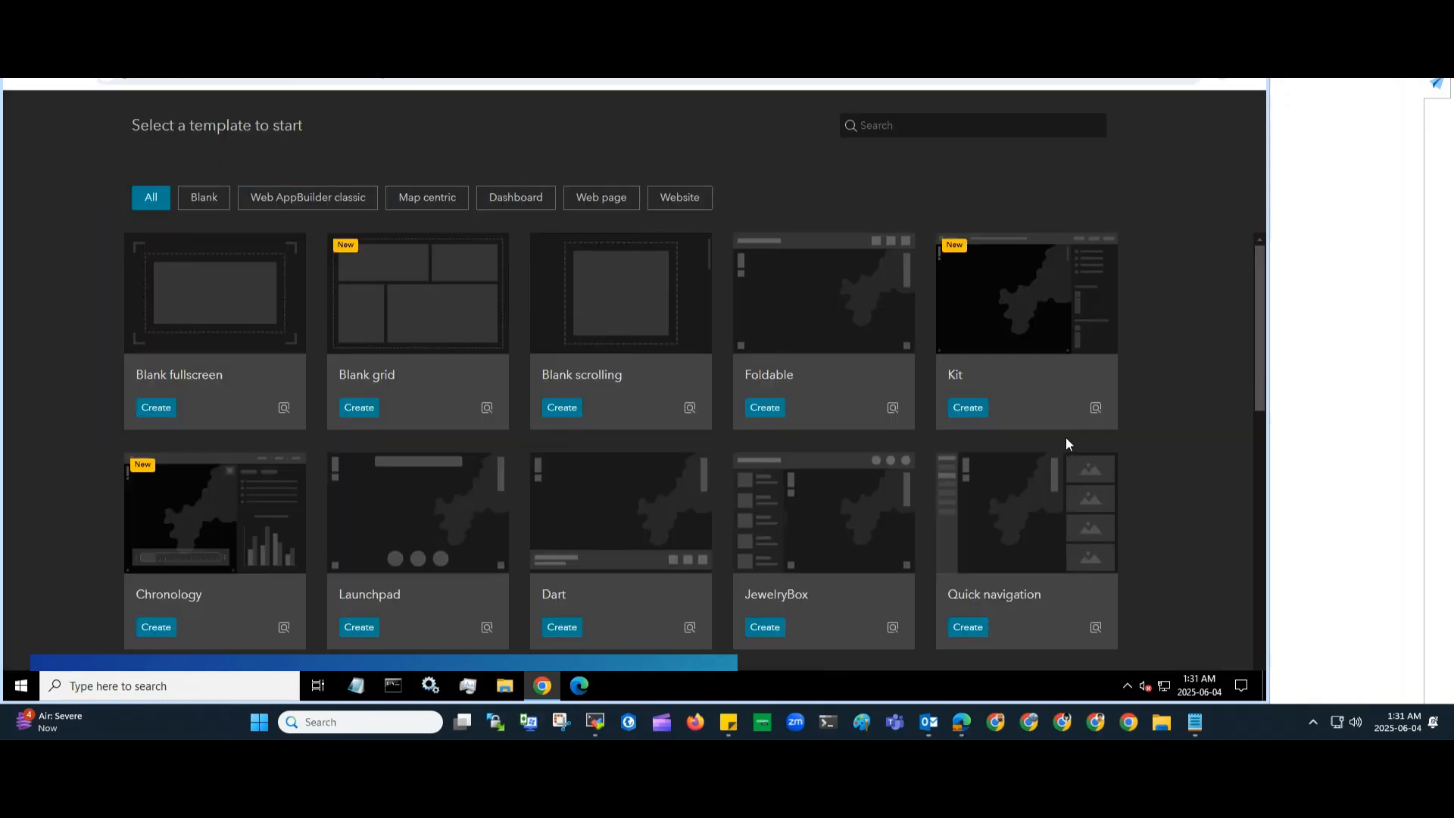
# Step: Browse the Experience Builder templates by category: Web AppBuilder classic, Map centric, Dashboard, Web page and Website
pyautogui.scroll(-1, 1171, 398)
pyautogui.scroll(1, 1171, 398)
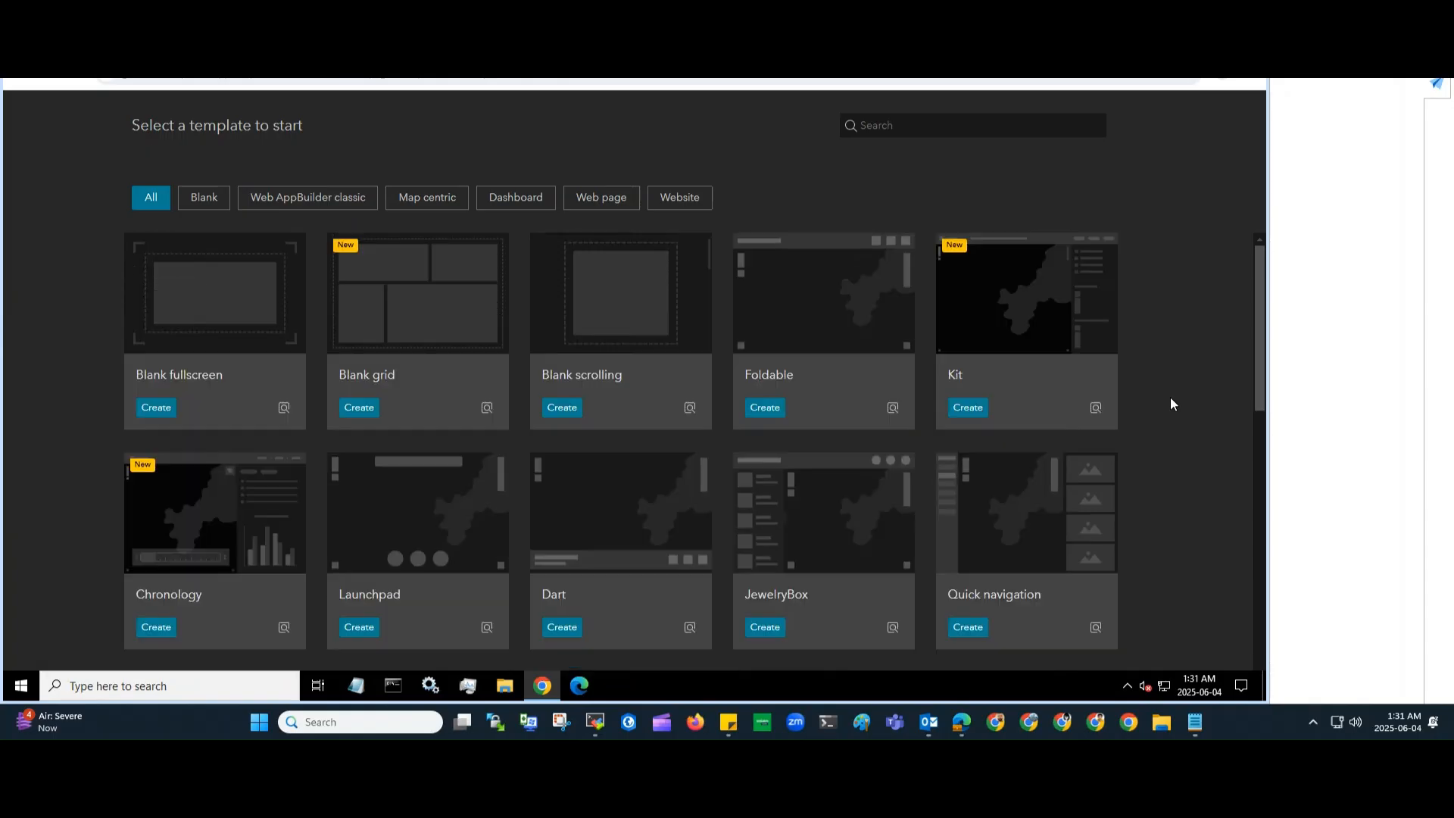
pyautogui.moveTo(201, 297)
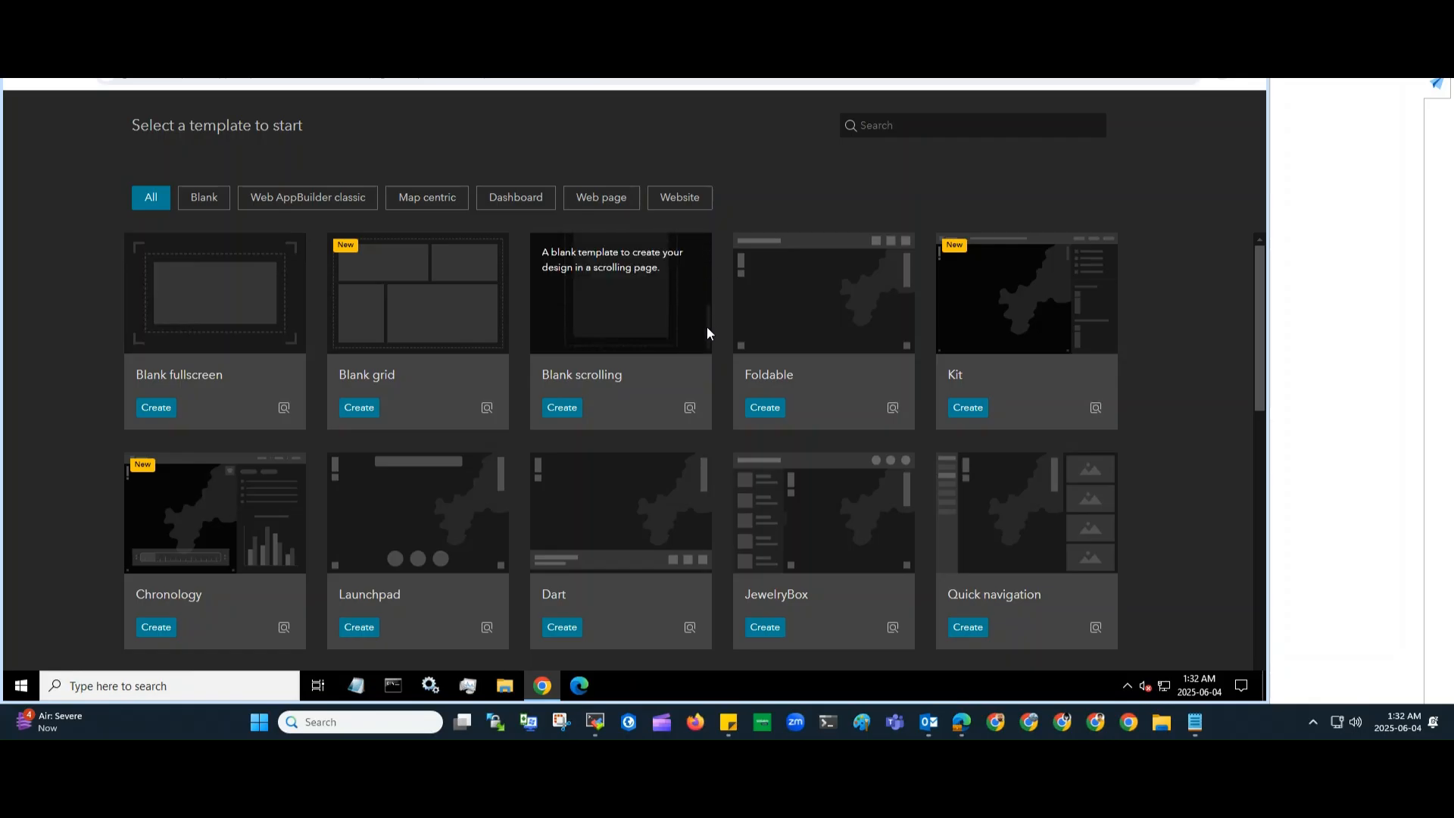
pyautogui.click(284, 203)
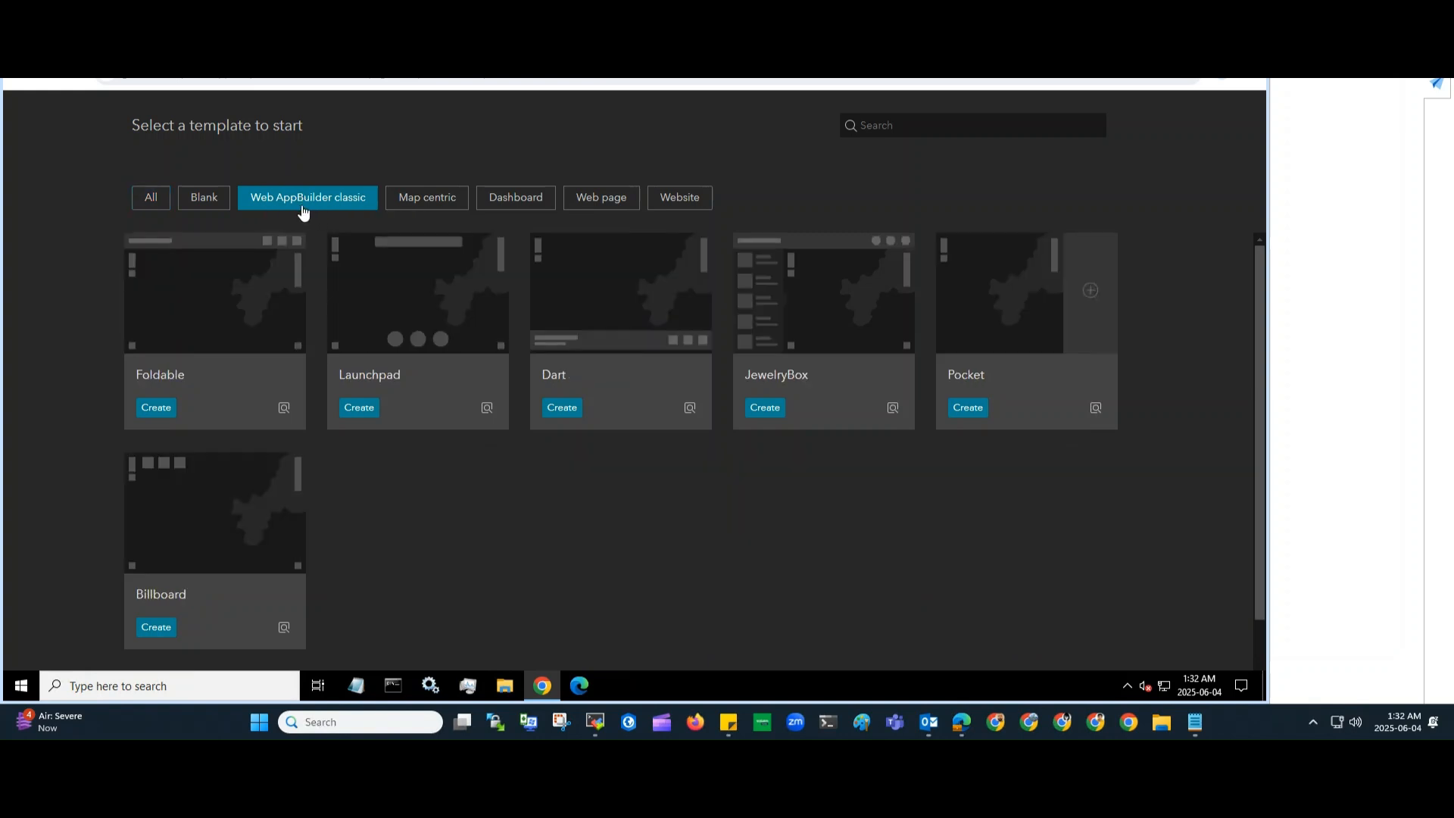
pyautogui.click(412, 203)
pyautogui.click(518, 203)
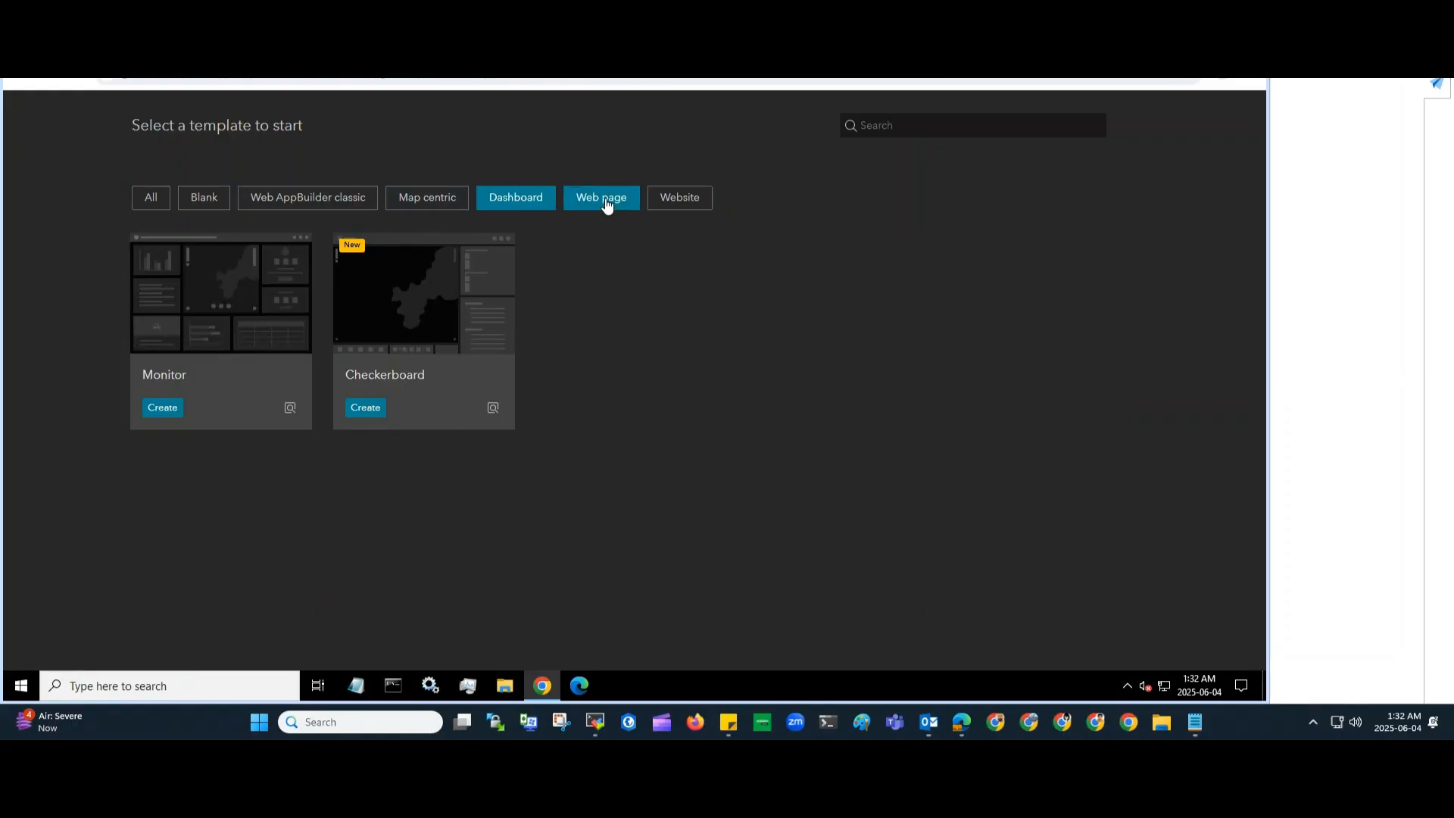
pyautogui.click(606, 203)
pyautogui.click(679, 202)
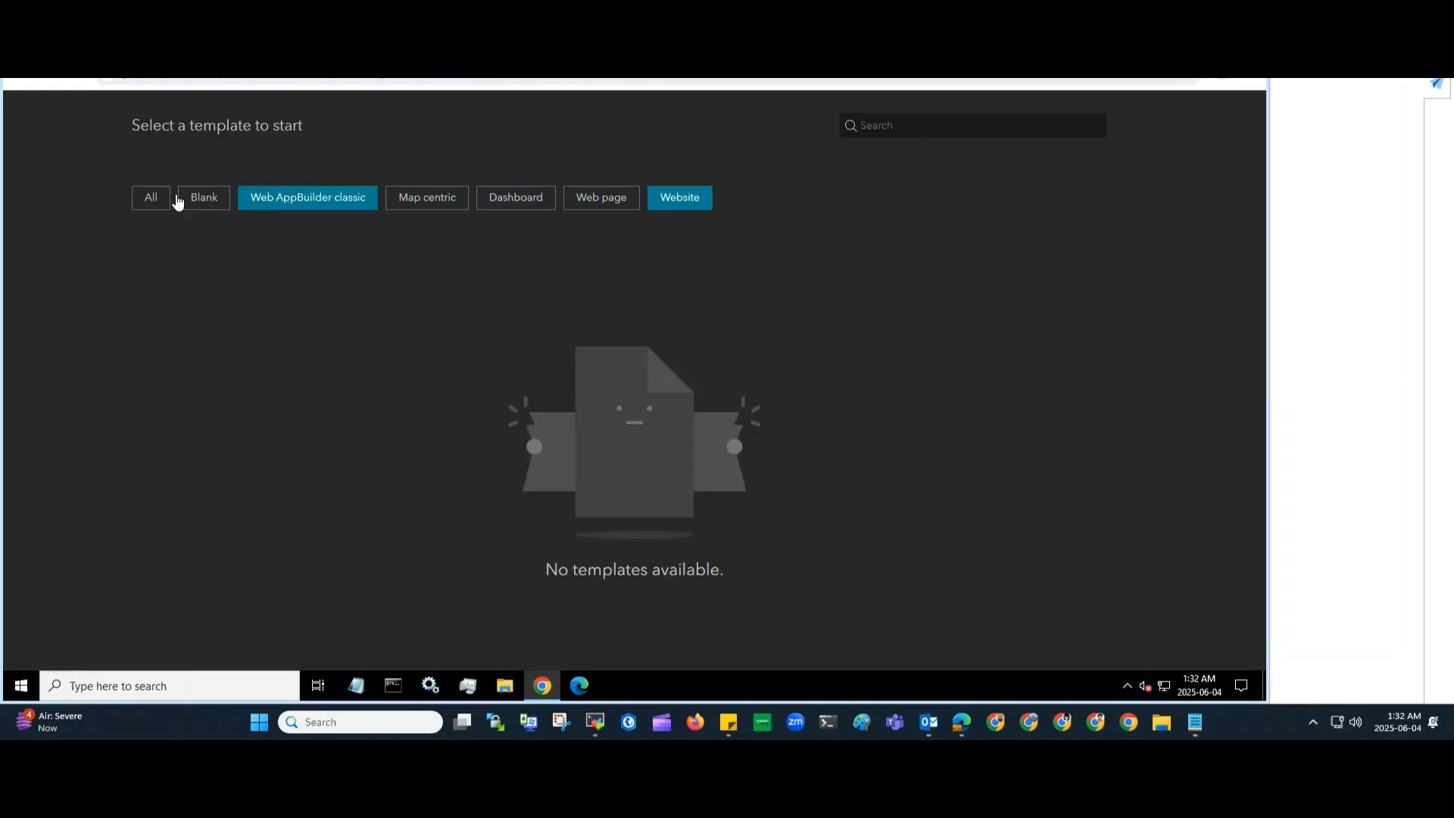
# Step: Look through the full list of templates and create a new experience from the Launchpad template
pyautogui.click(148, 199)
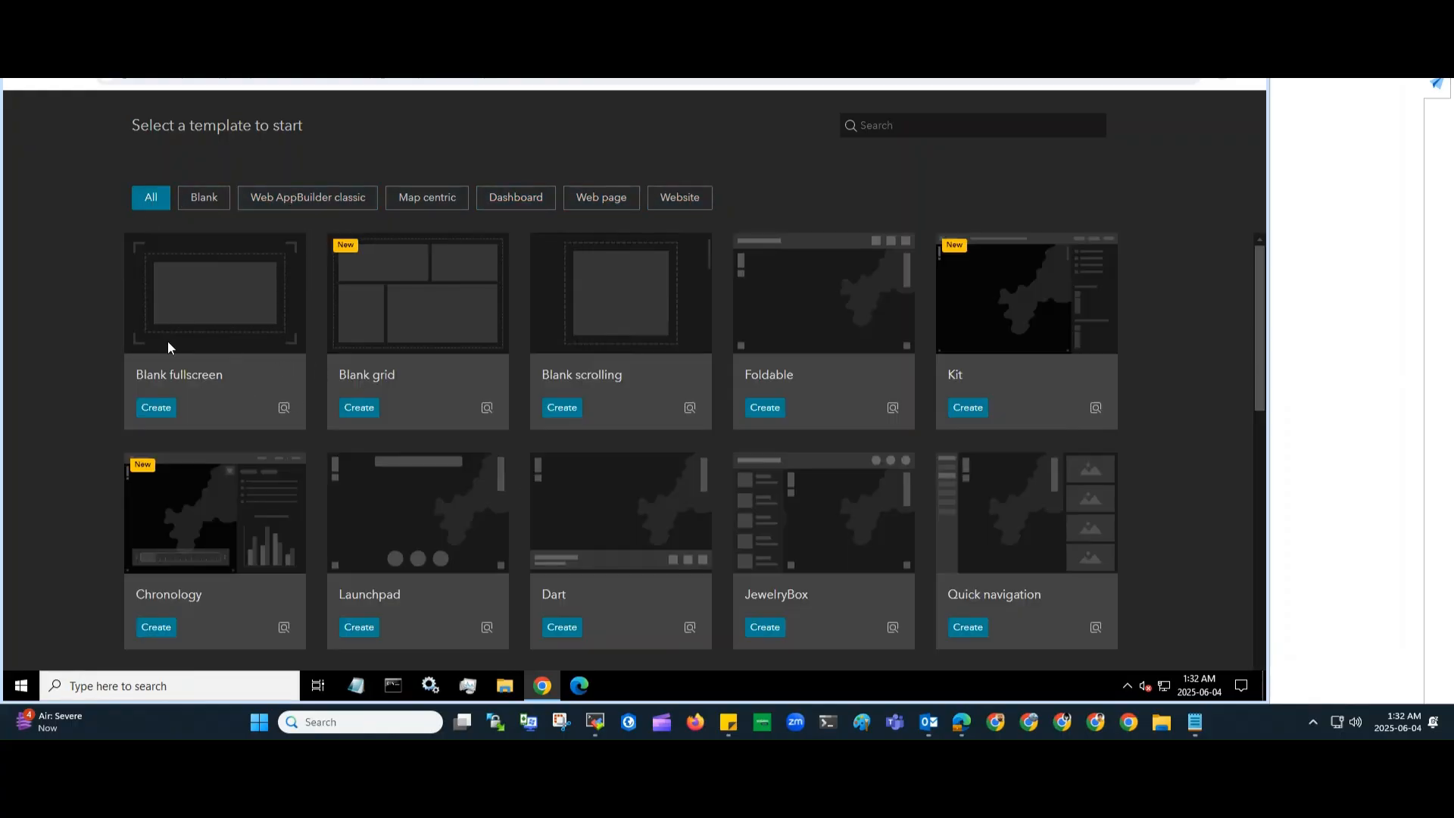
pyautogui.scroll(-5, 522, 465)
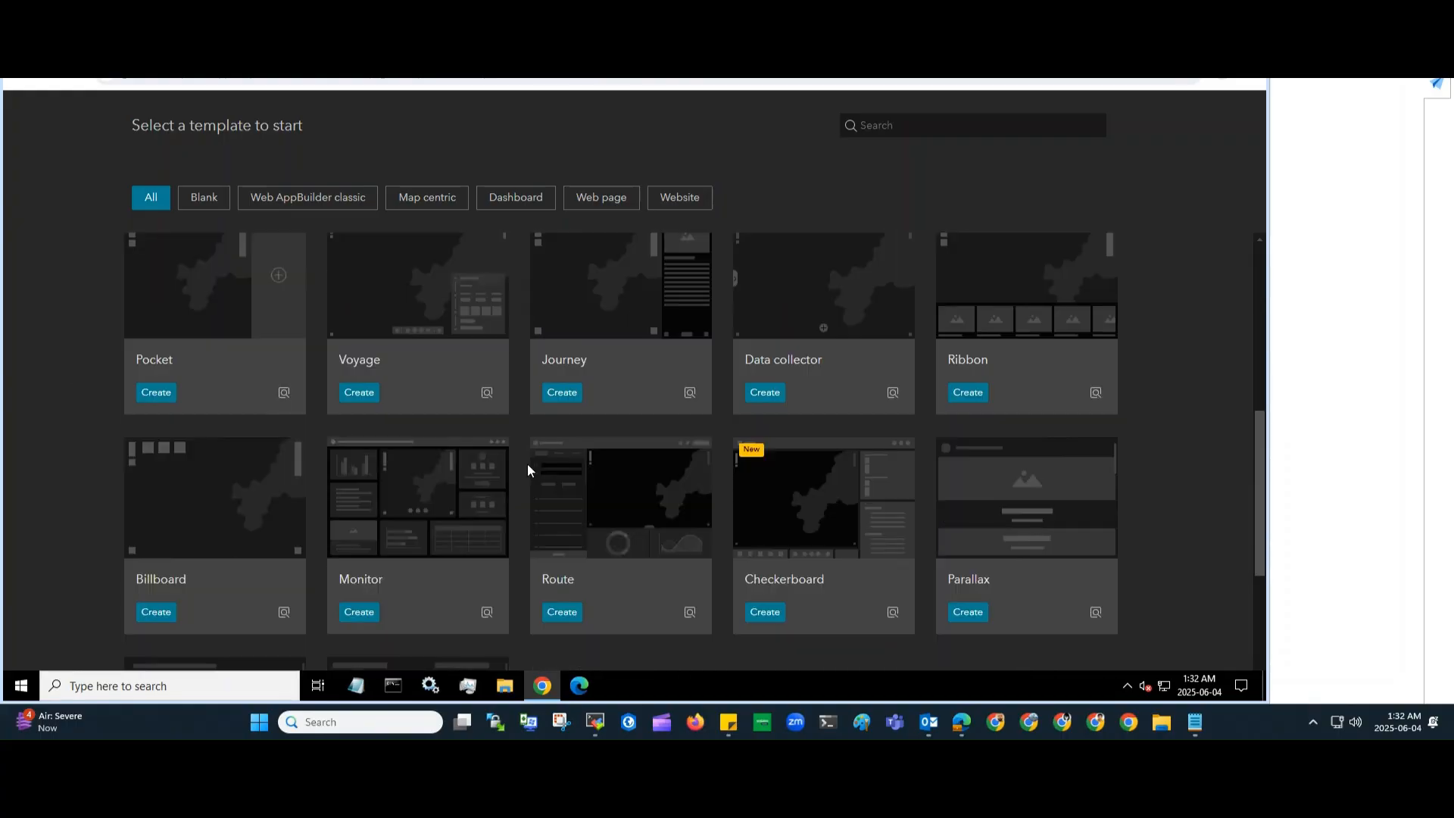
pyautogui.scroll(-4, 534, 468)
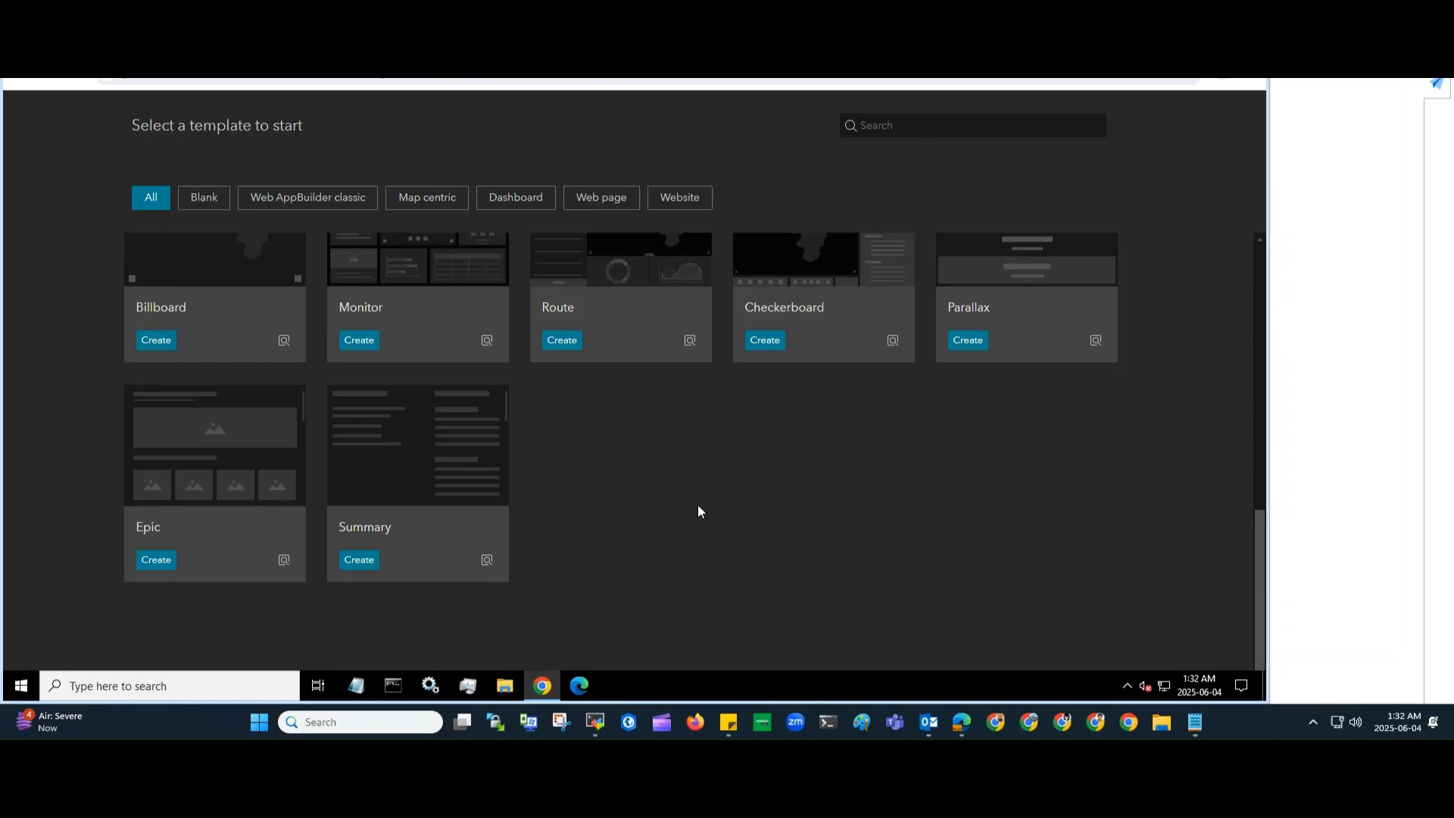
pyautogui.scroll(9, 689, 468)
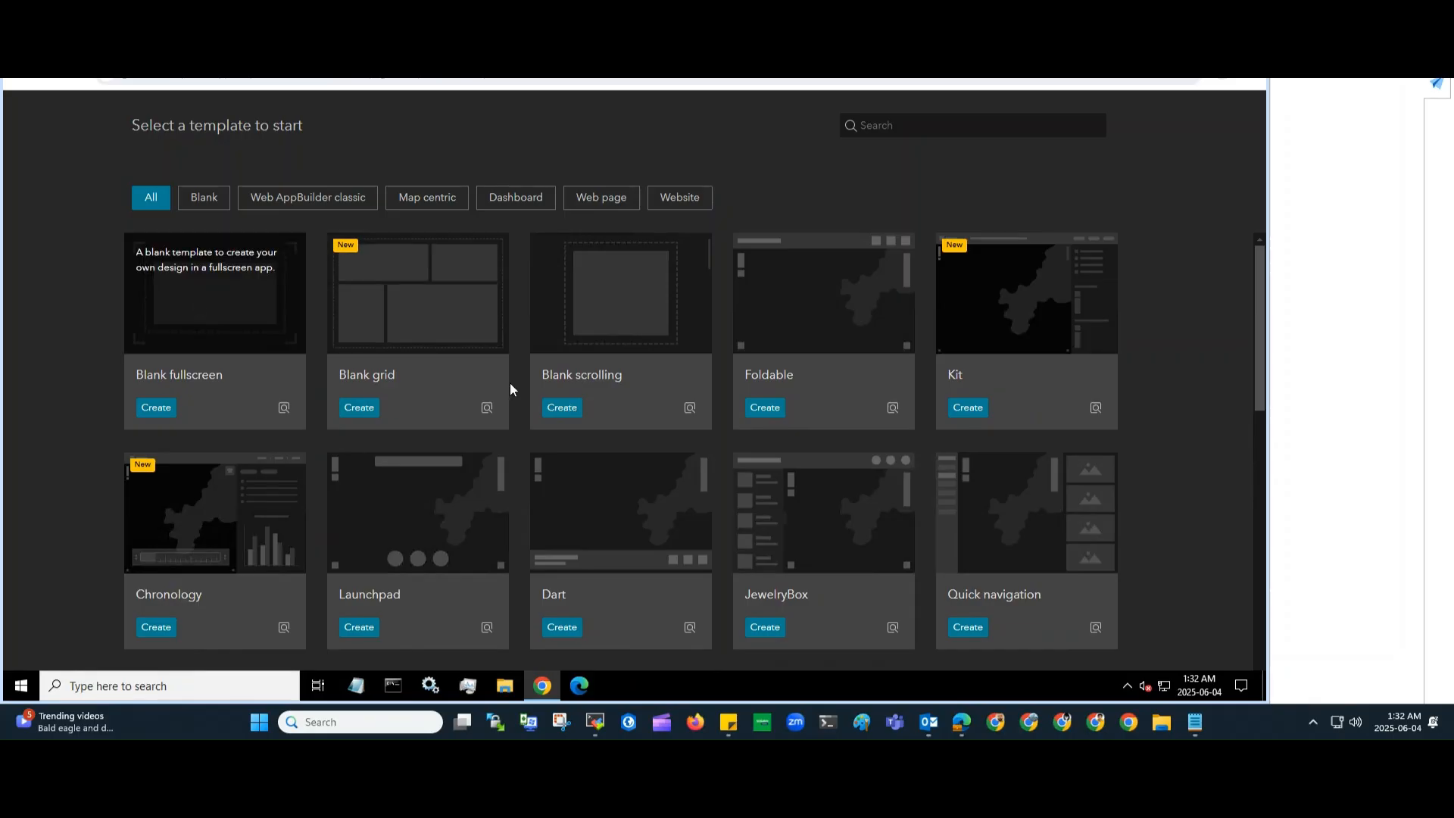
pyautogui.click(362, 629)
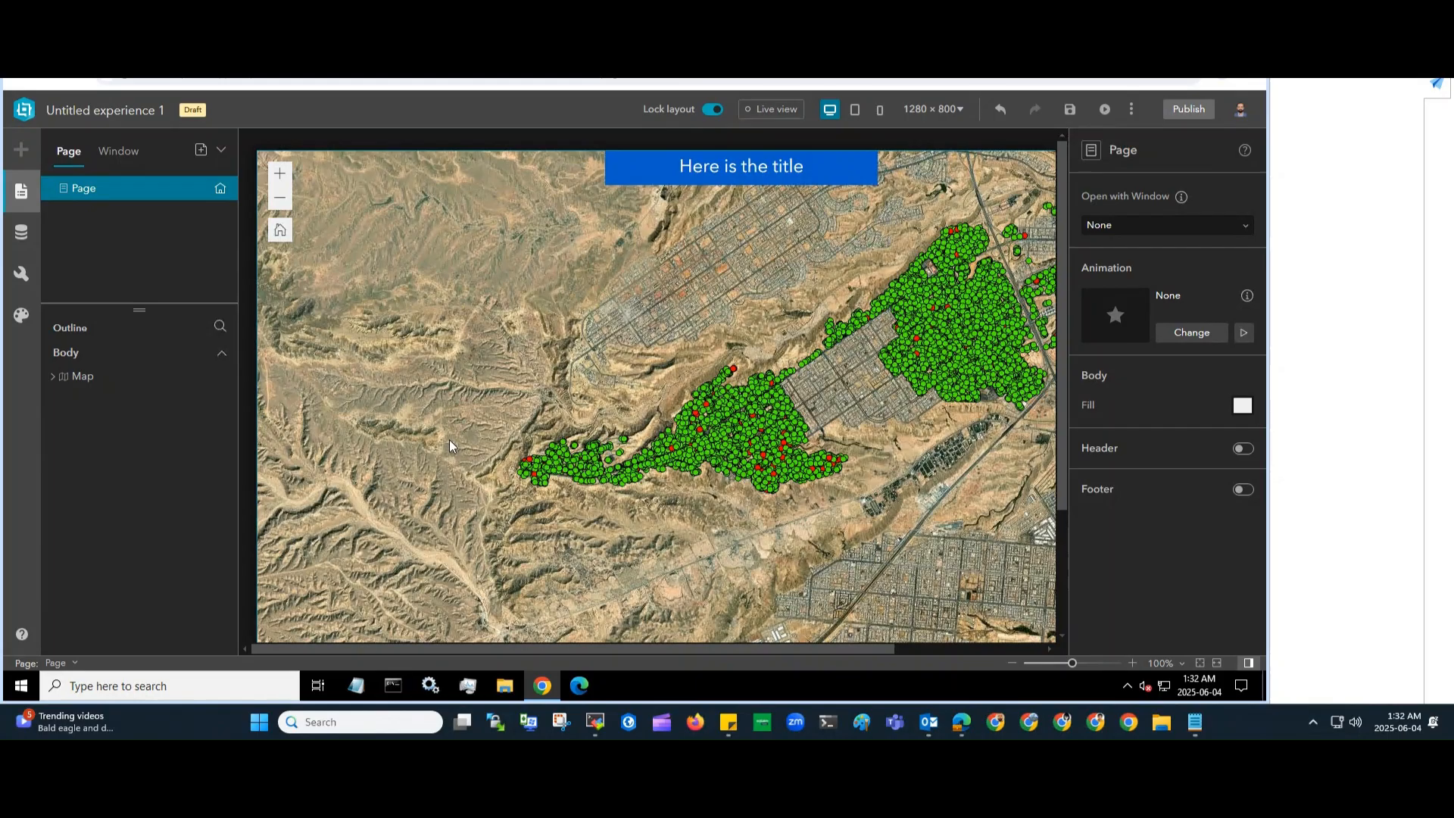
# Step: Examine the new experience's editable title, page options, data sources and utility services without changing them
pyautogui.click(155, 110)
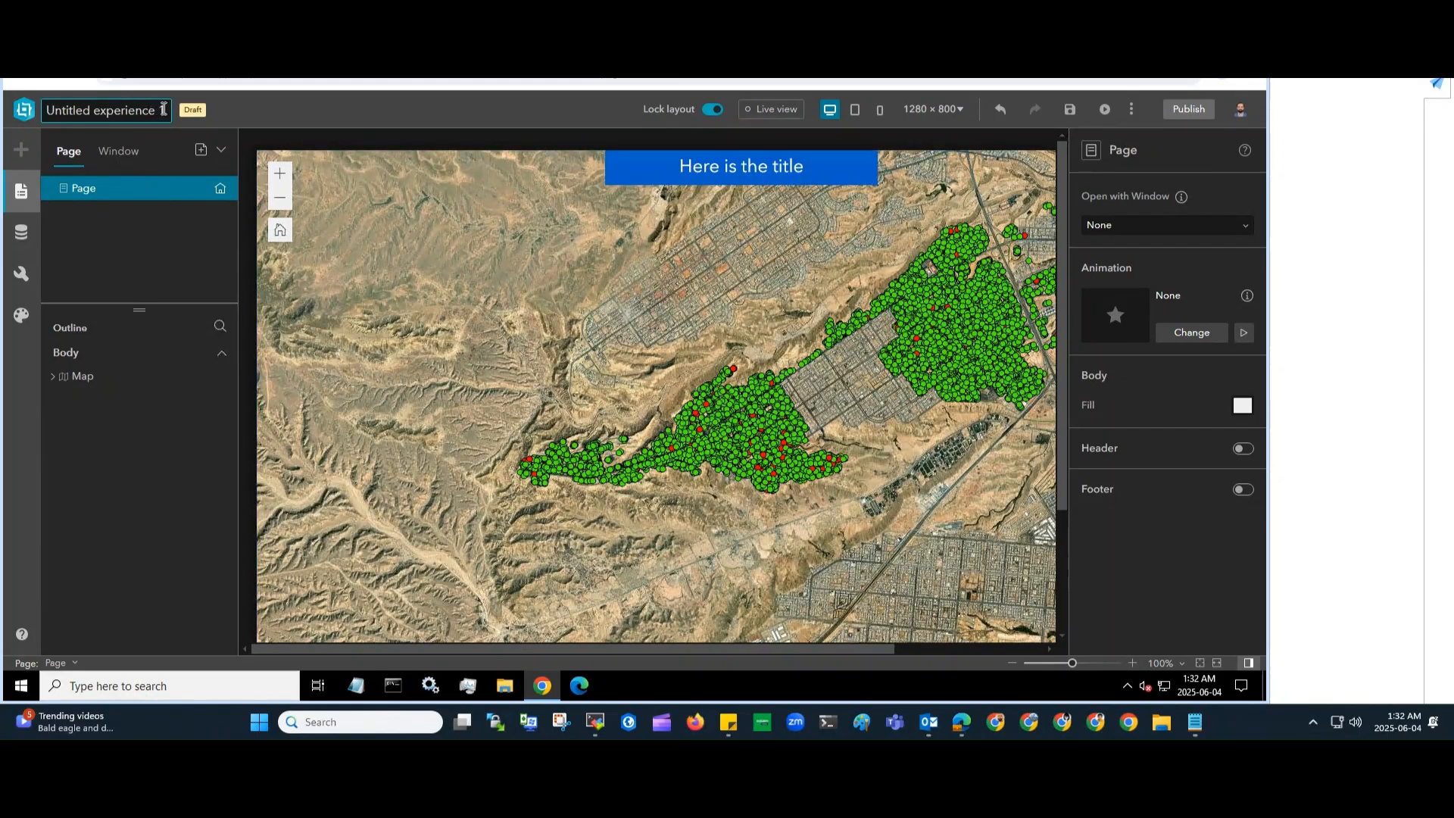
pyautogui.moveTo(160, 110); pyautogui.dragTo(46, 112)
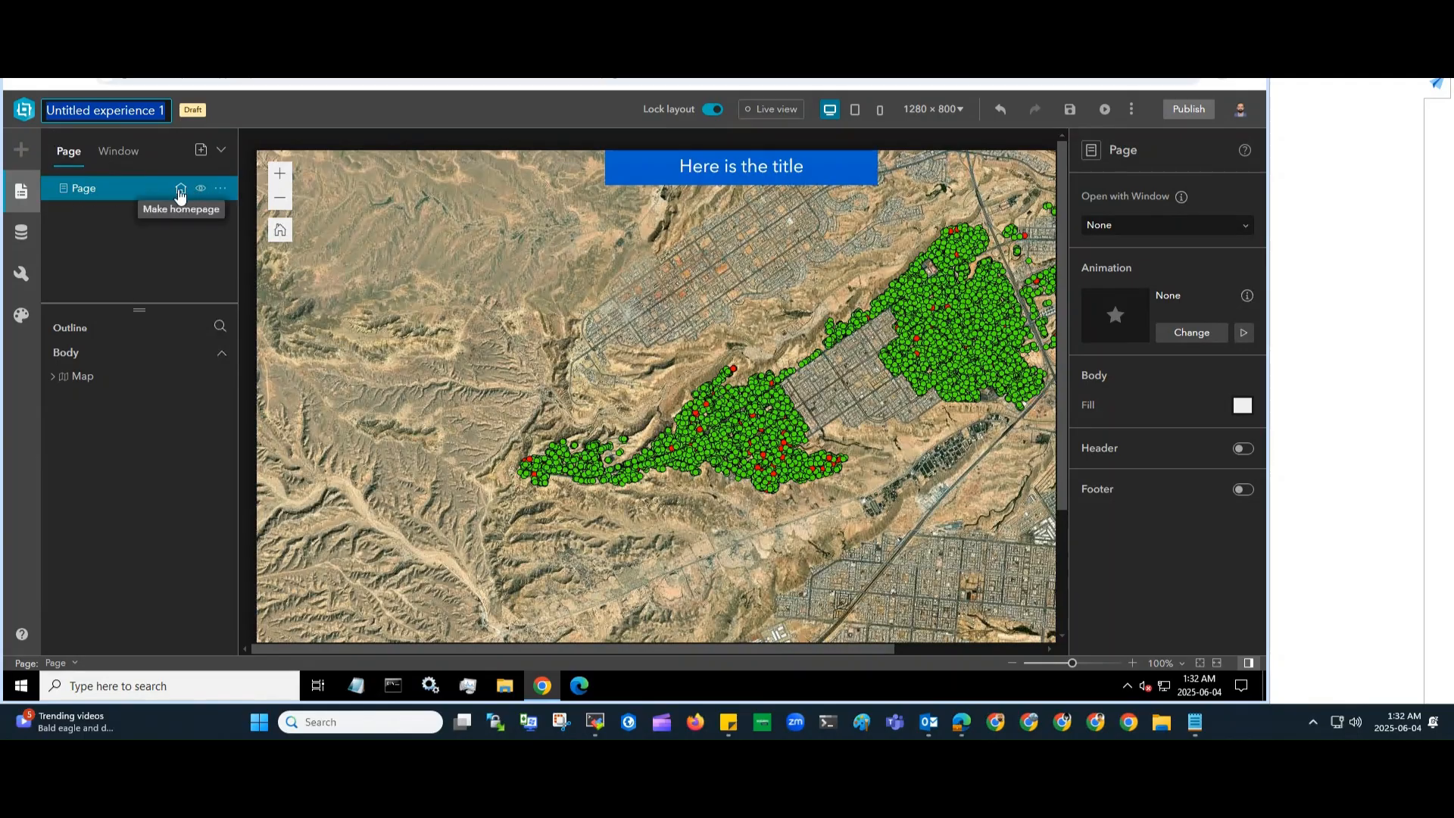
pyautogui.click(219, 188)
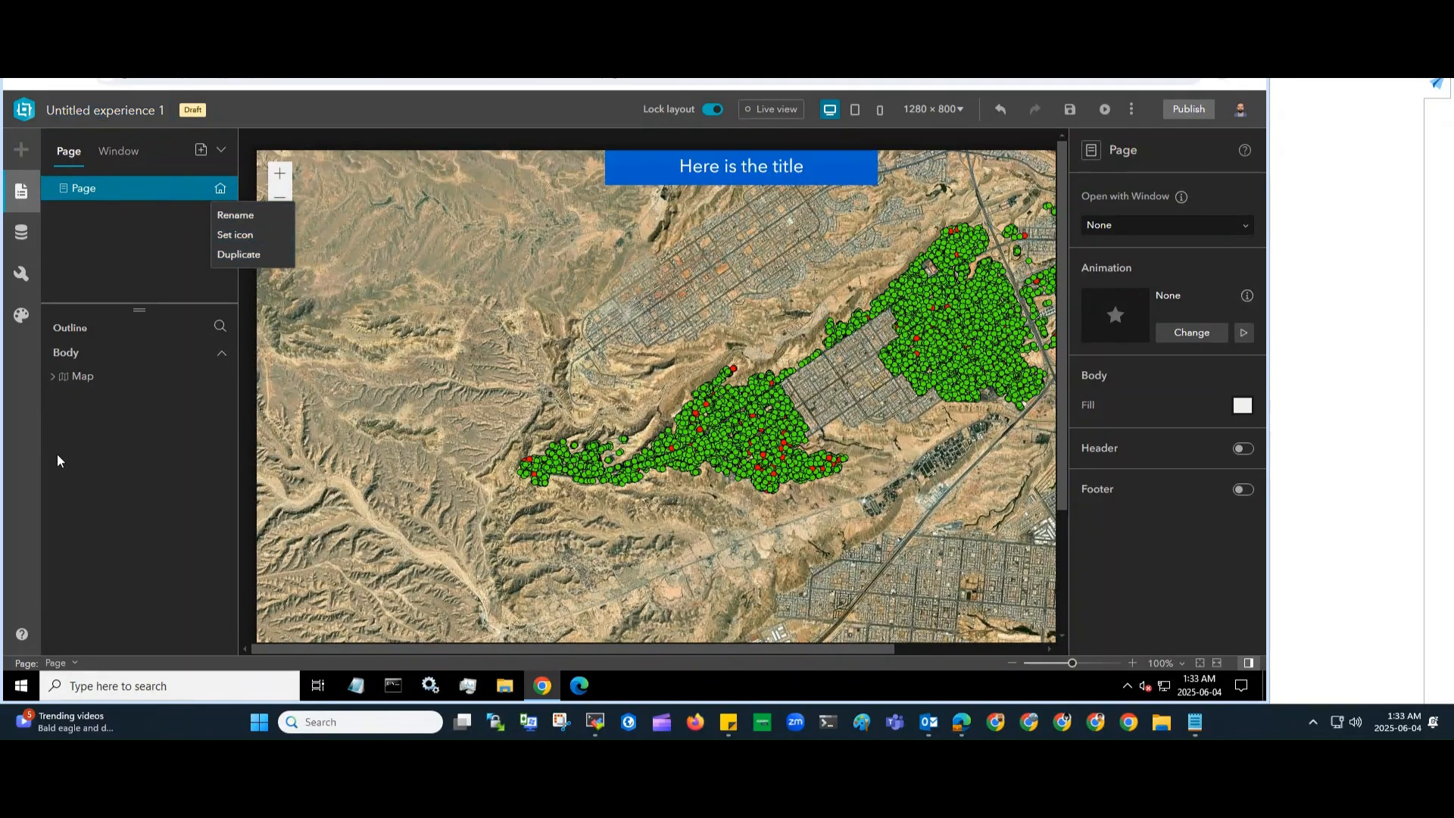
pyautogui.click(21, 235)
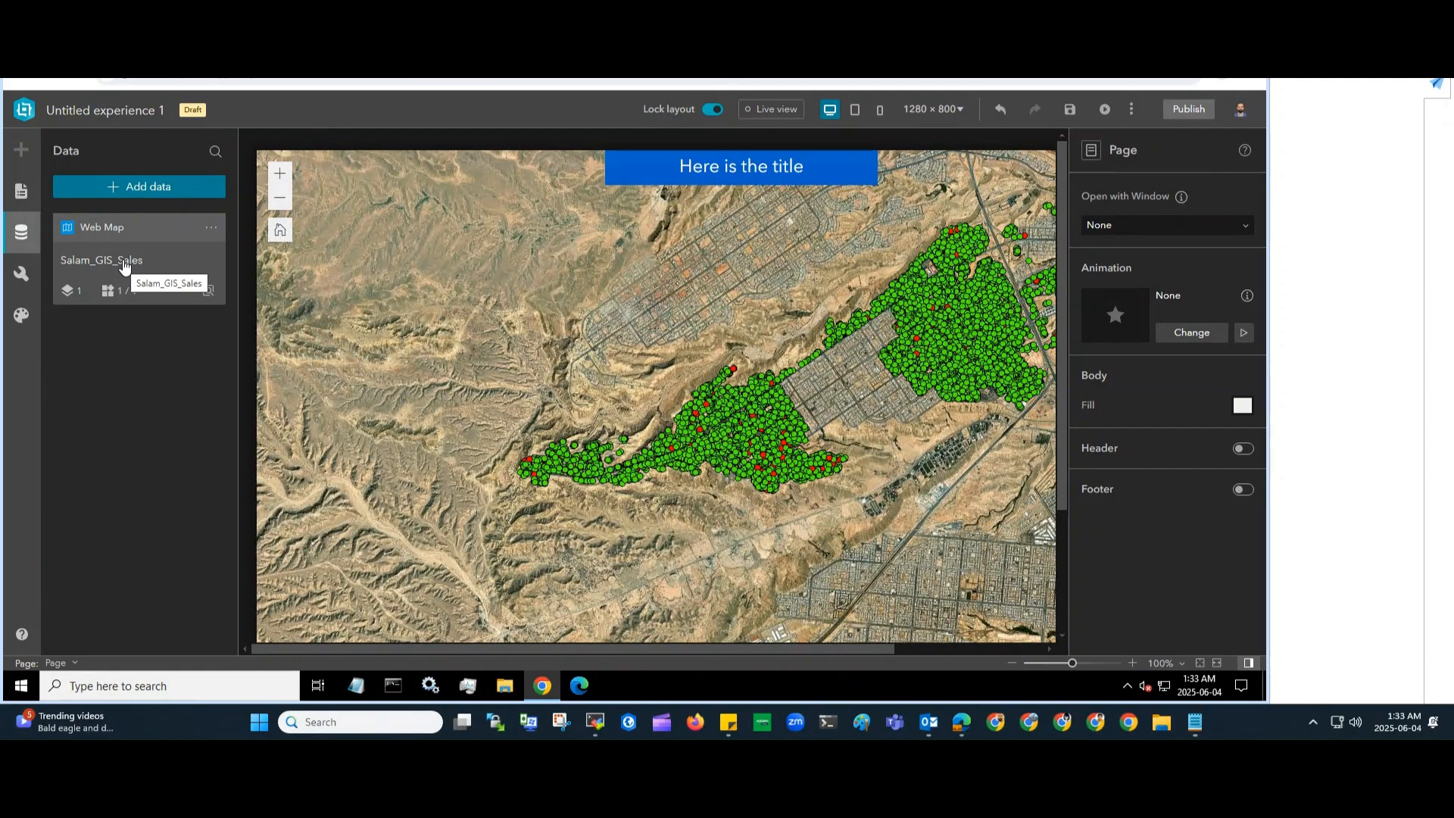
pyautogui.click(22, 274)
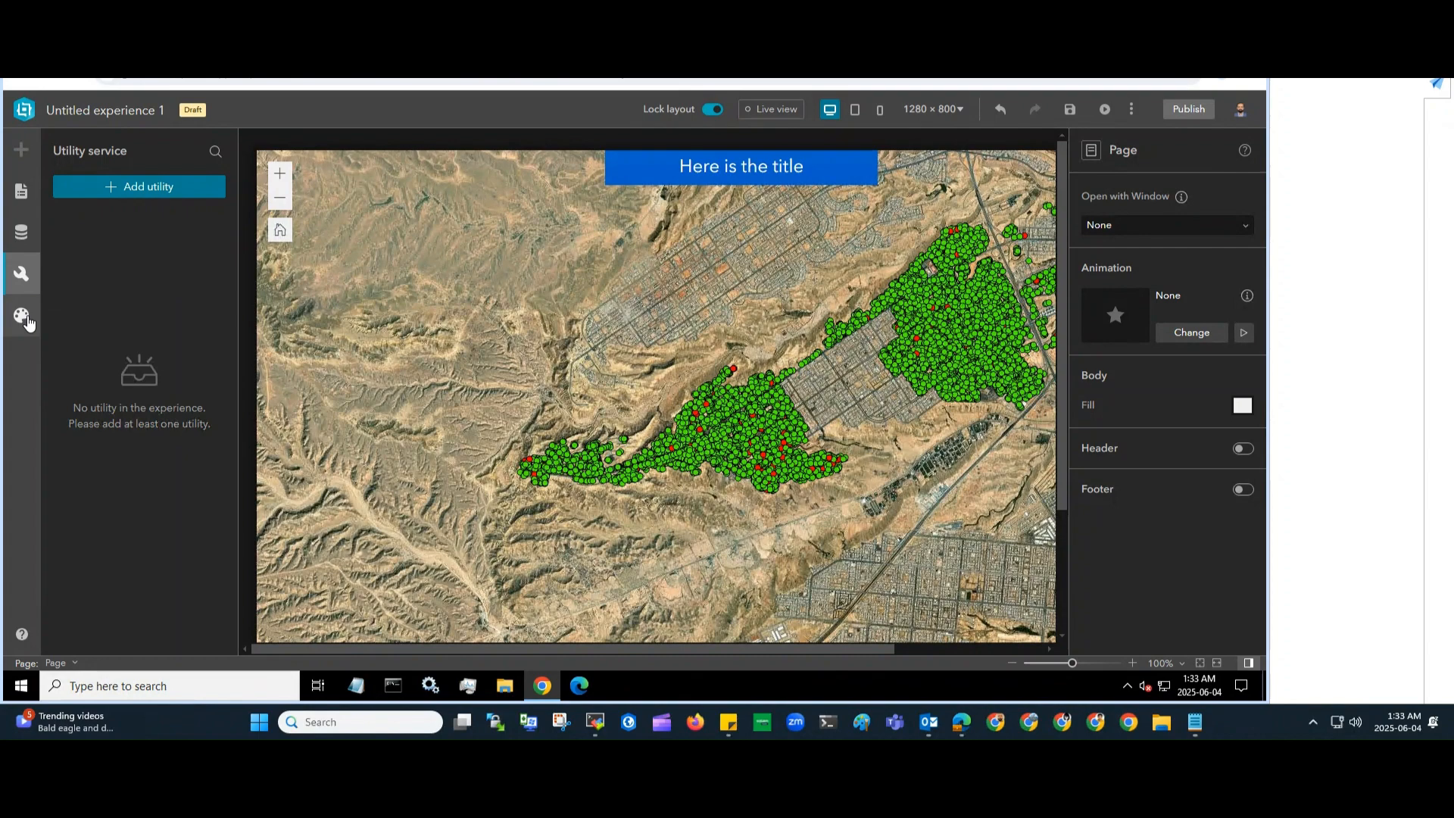
# Step: Apply the Vivid theme to the experience and return to its page overview
pyautogui.click(23, 316)
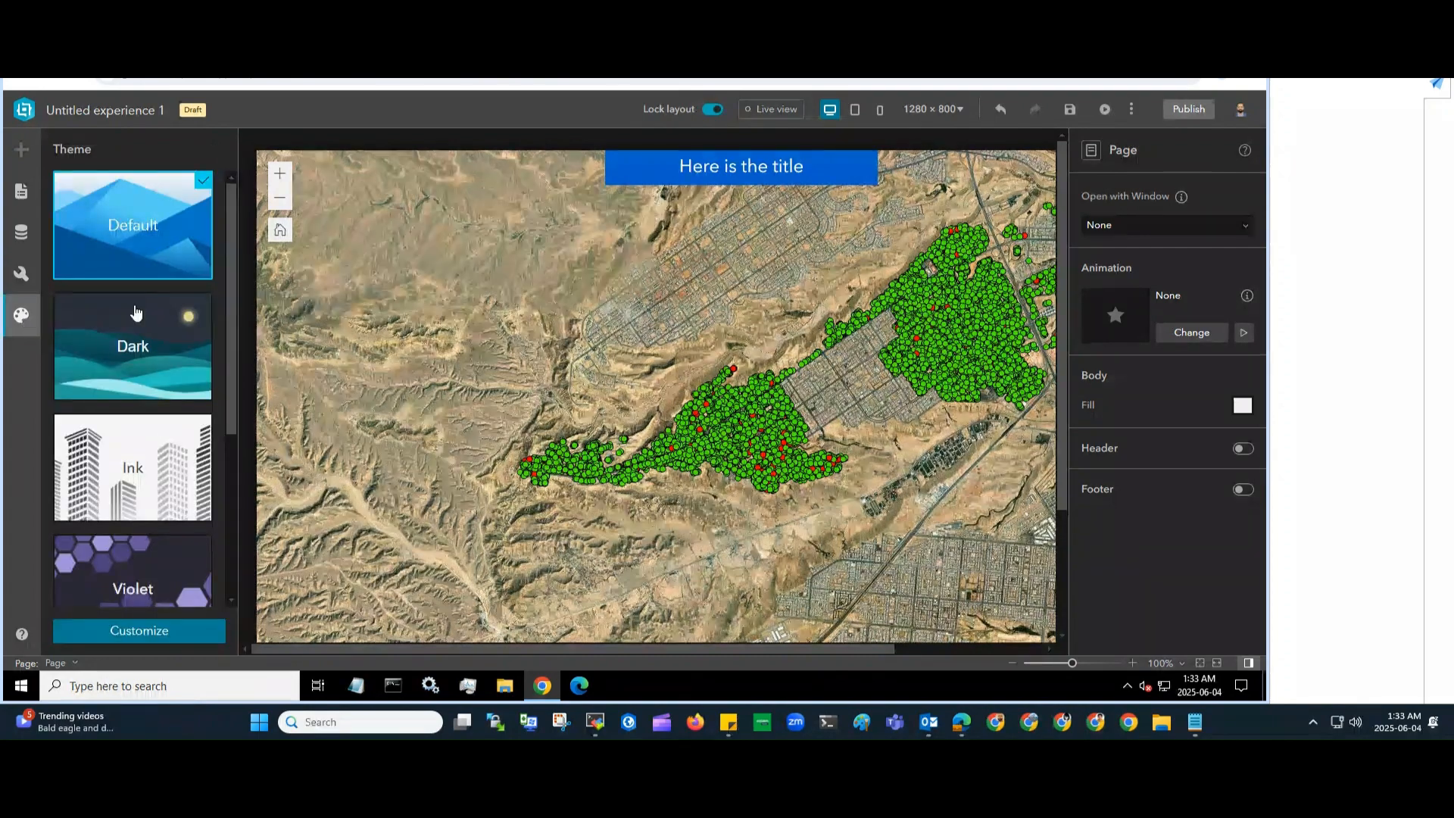
pyautogui.scroll(-3, 150, 496)
pyautogui.scroll(-1, 150, 493)
pyautogui.click(138, 460)
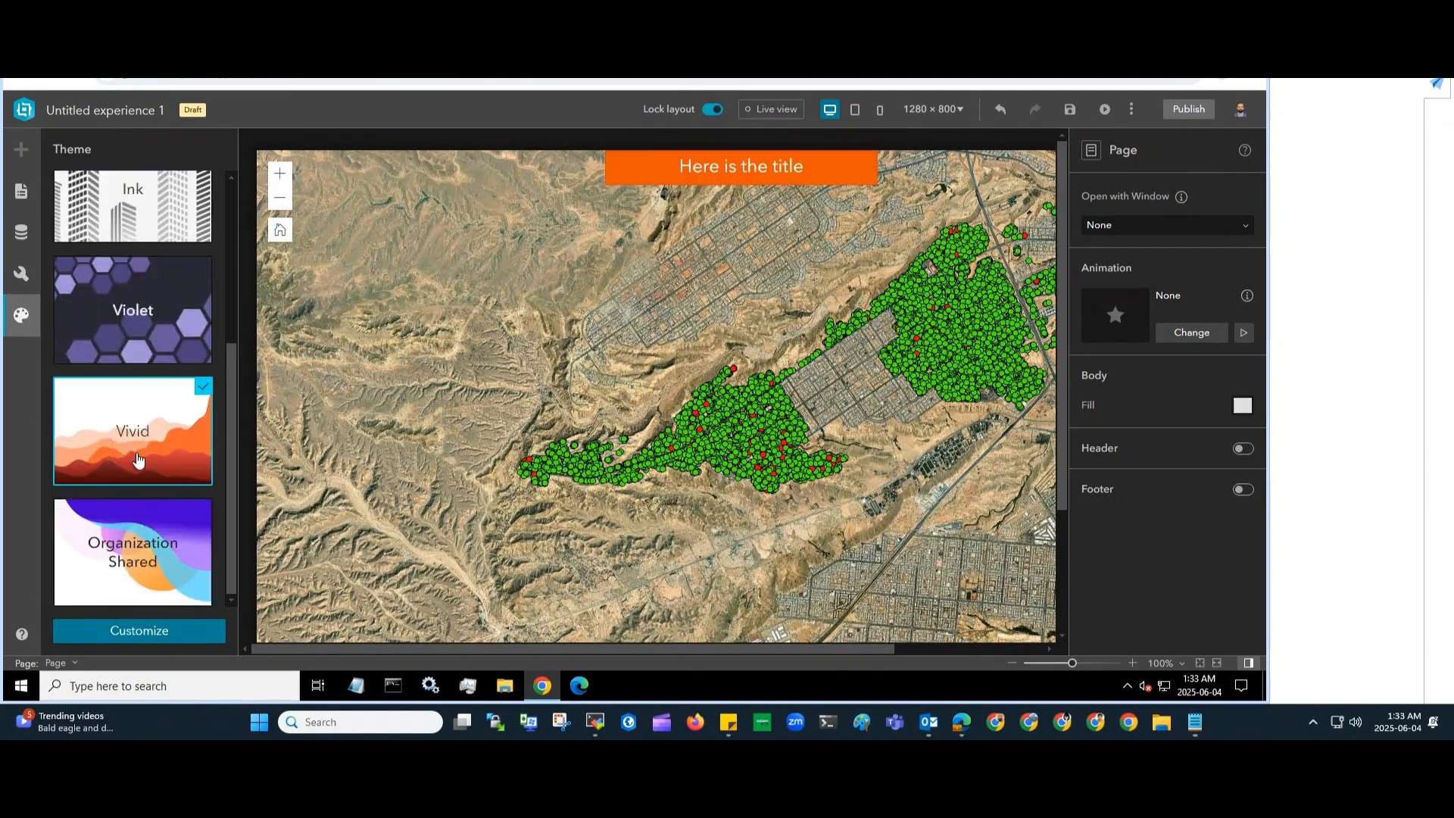
pyautogui.scroll(4, 91, 318)
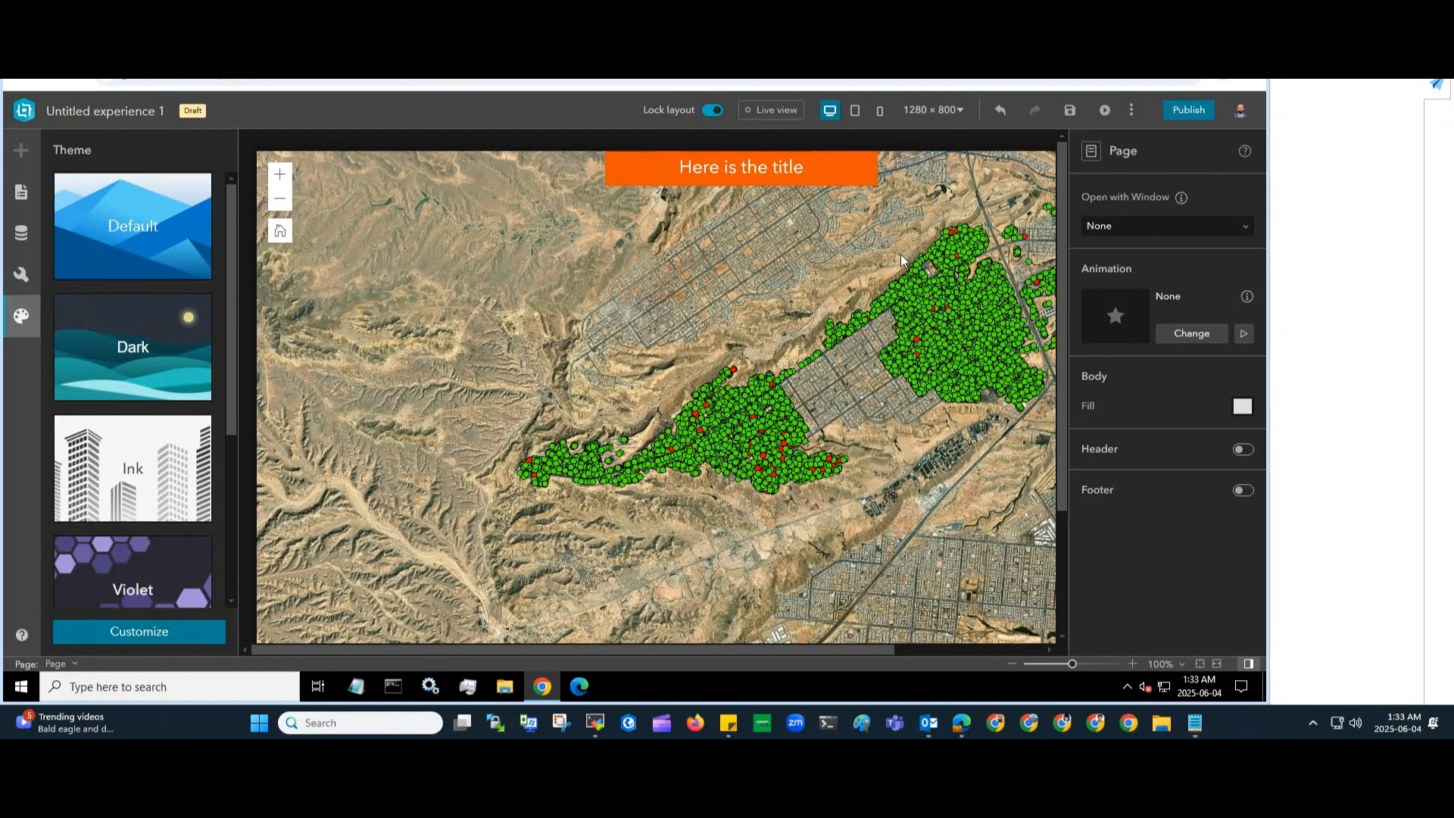
pyautogui.click(20, 193)
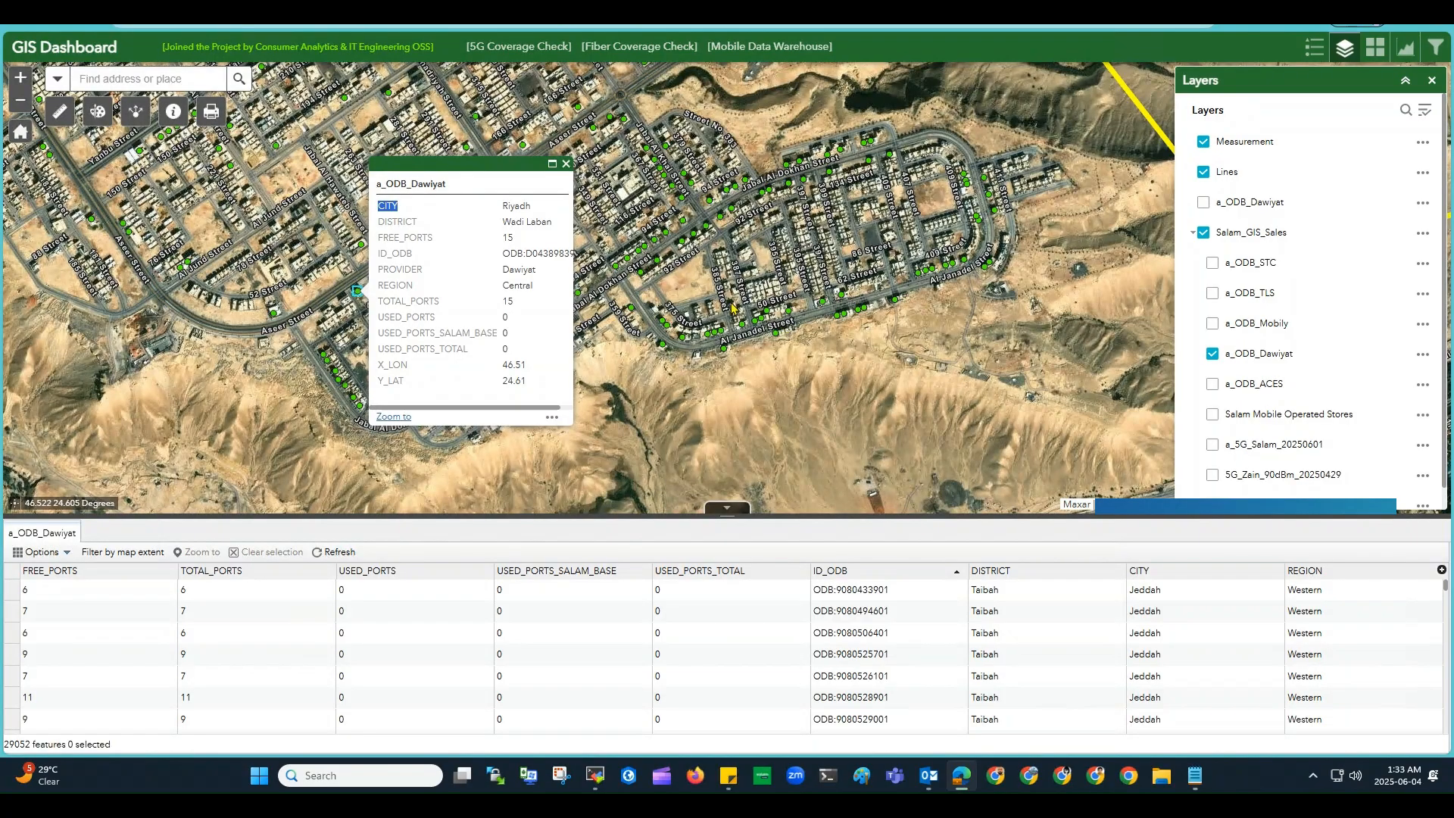
# Step: Close the layer list in the GIS Dashboard and bring up its layer filters
pyautogui.click(1433, 79)
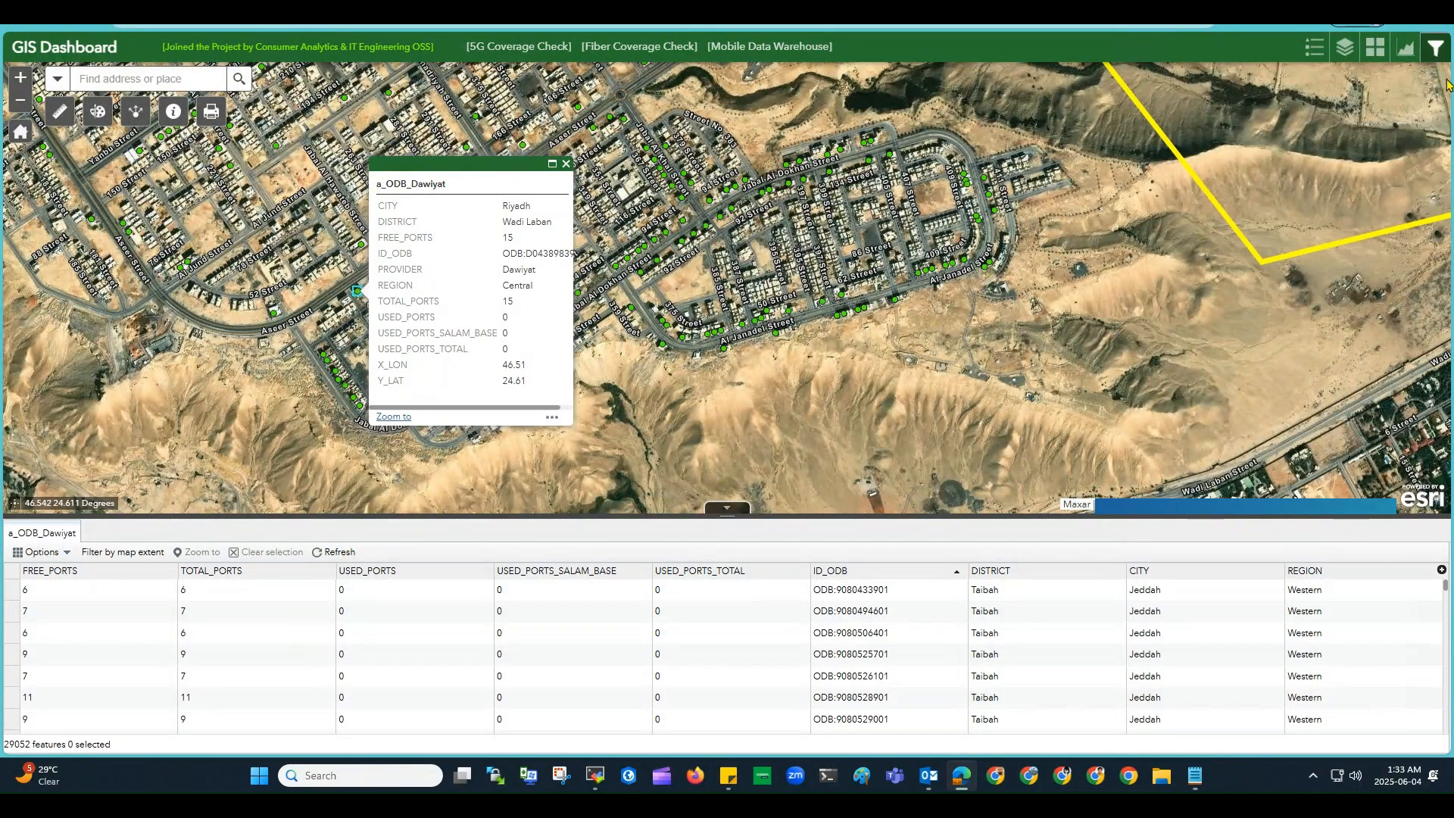
pyautogui.click(1435, 47)
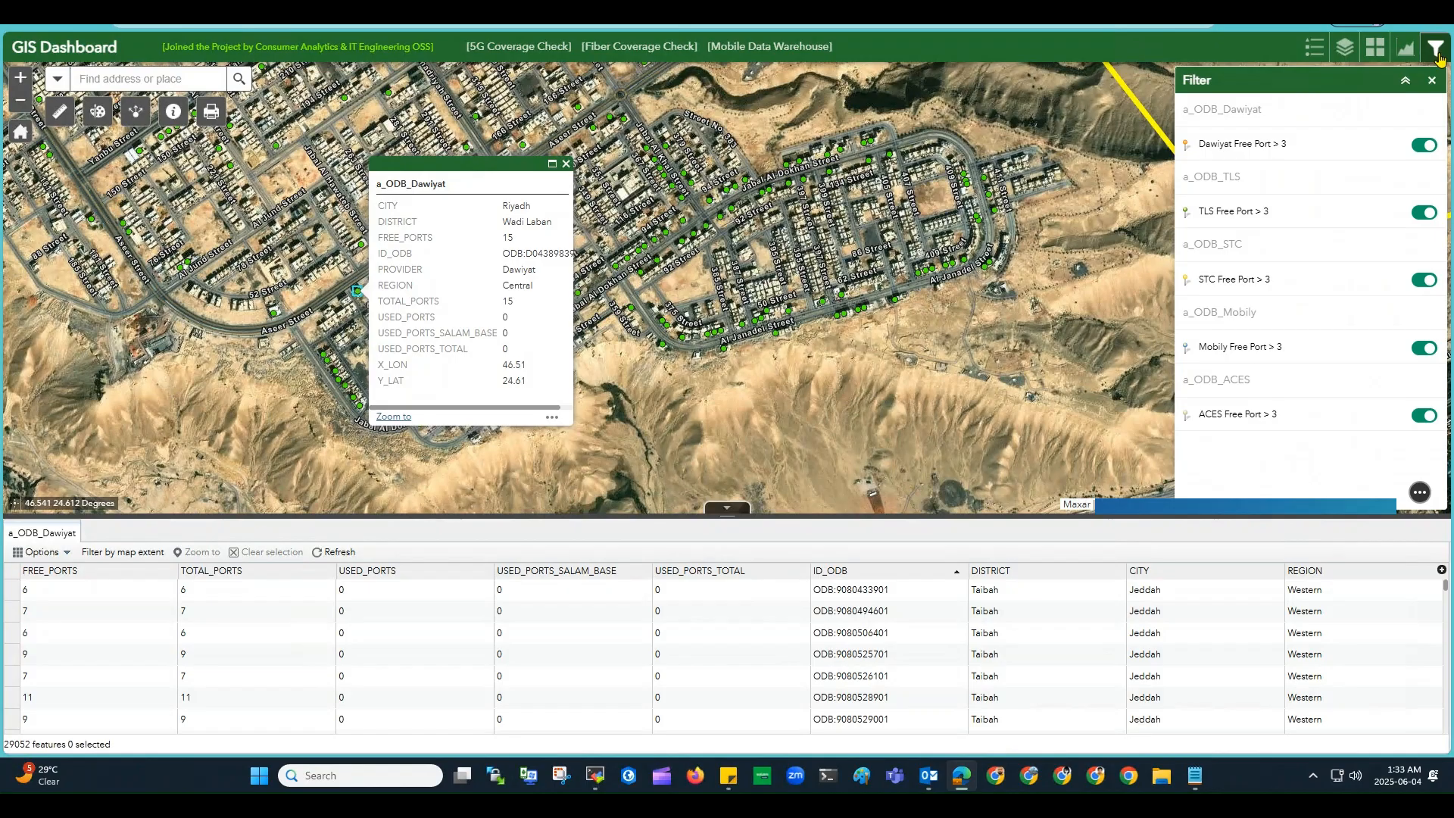
# Step: View the Dawiyat chart results, basemap gallery, layer list and legend in the GIS Dashboard
pyautogui.click(1407, 51)
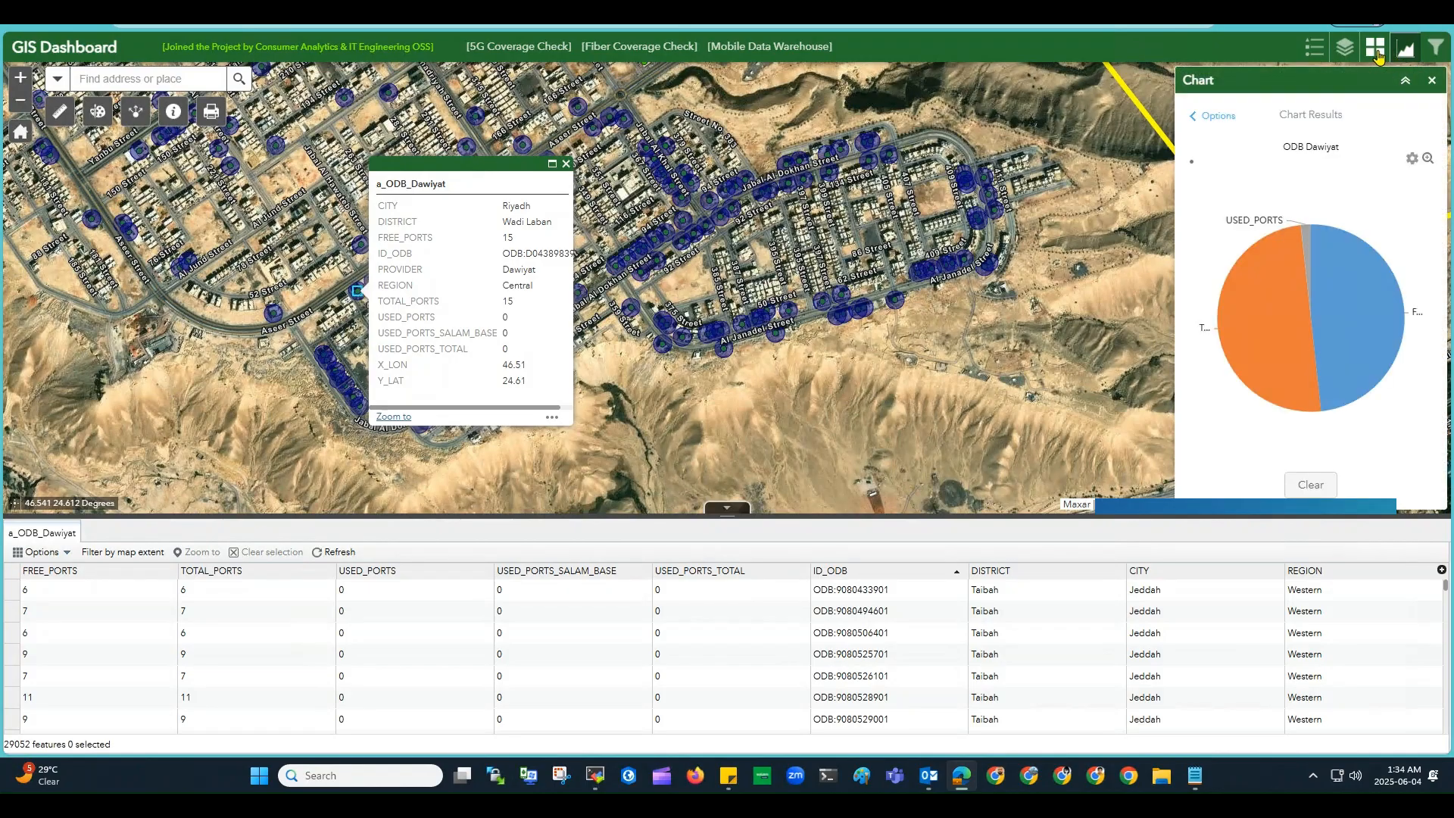
pyautogui.click(1375, 50)
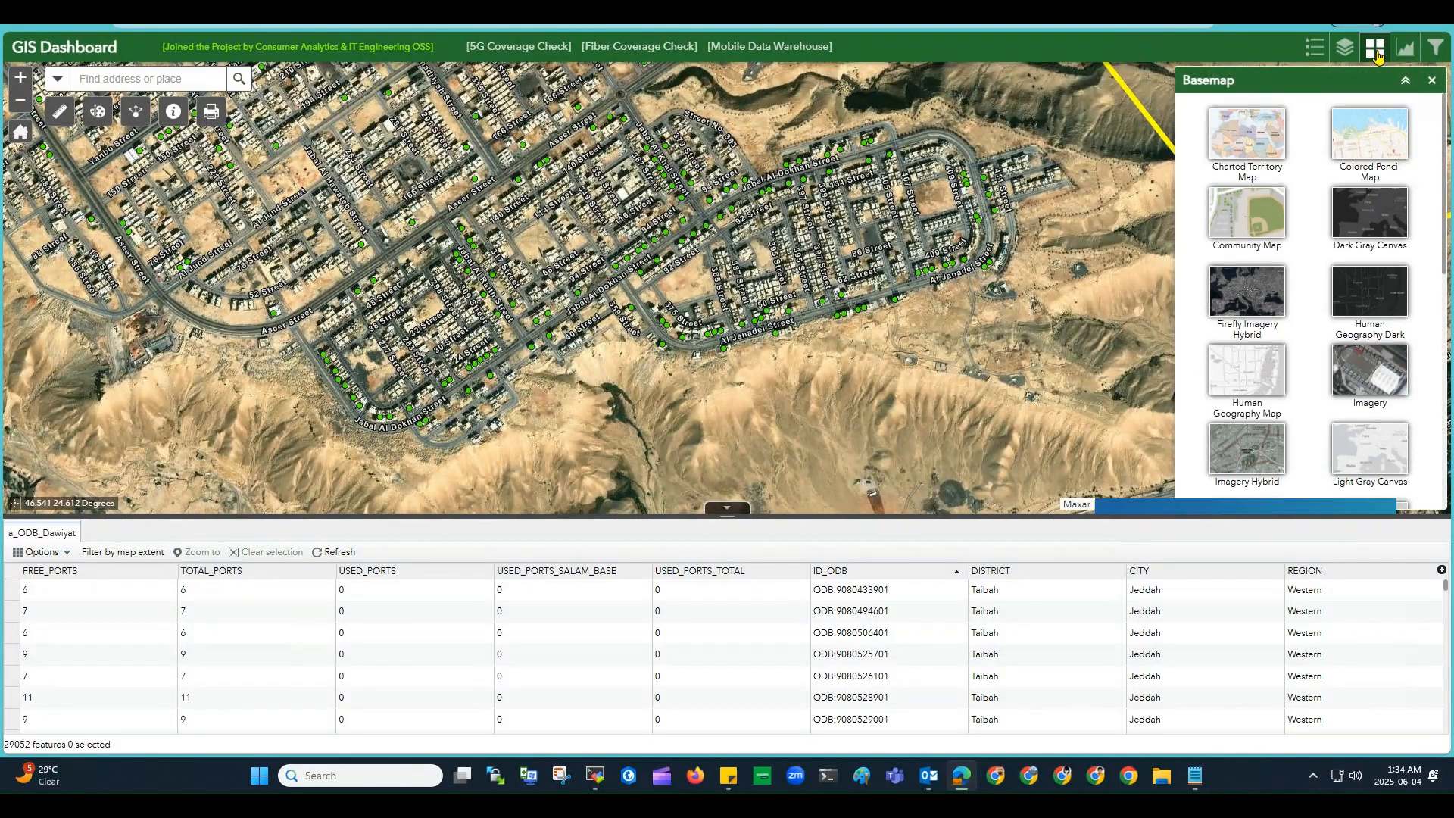
pyautogui.scroll(-7, 1275, 314)
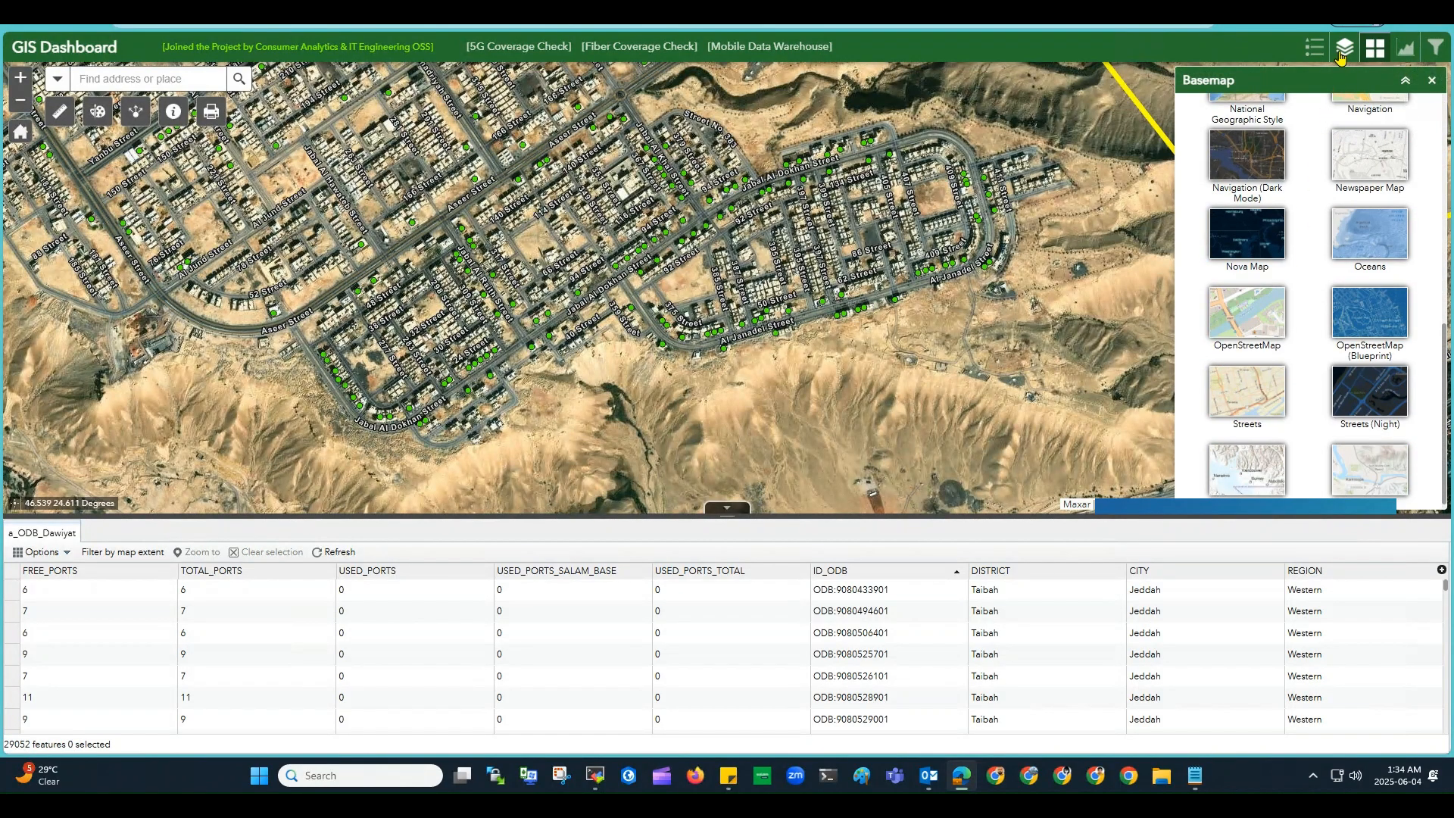
pyautogui.click(1339, 57)
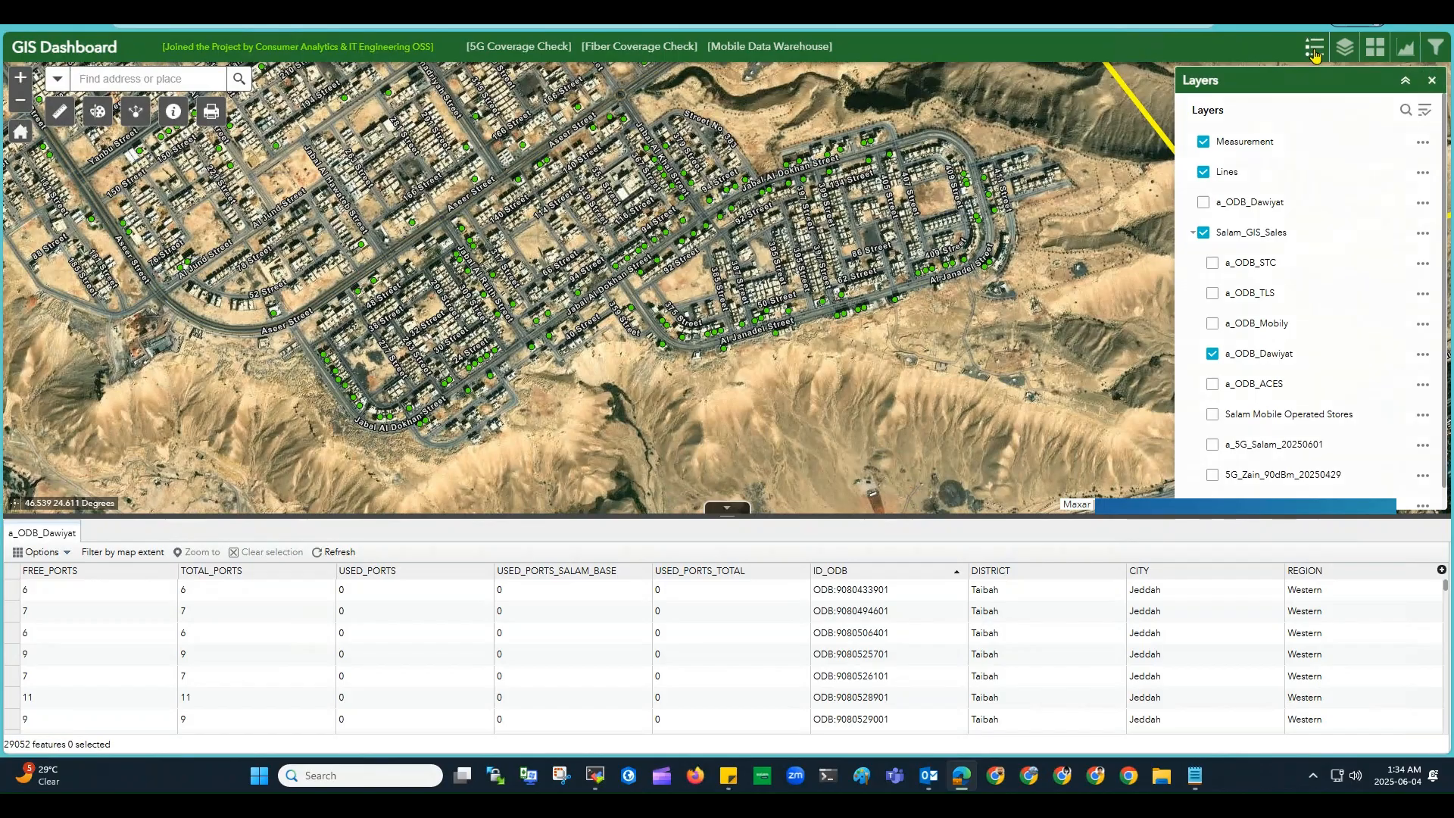
pyautogui.click(1314, 50)
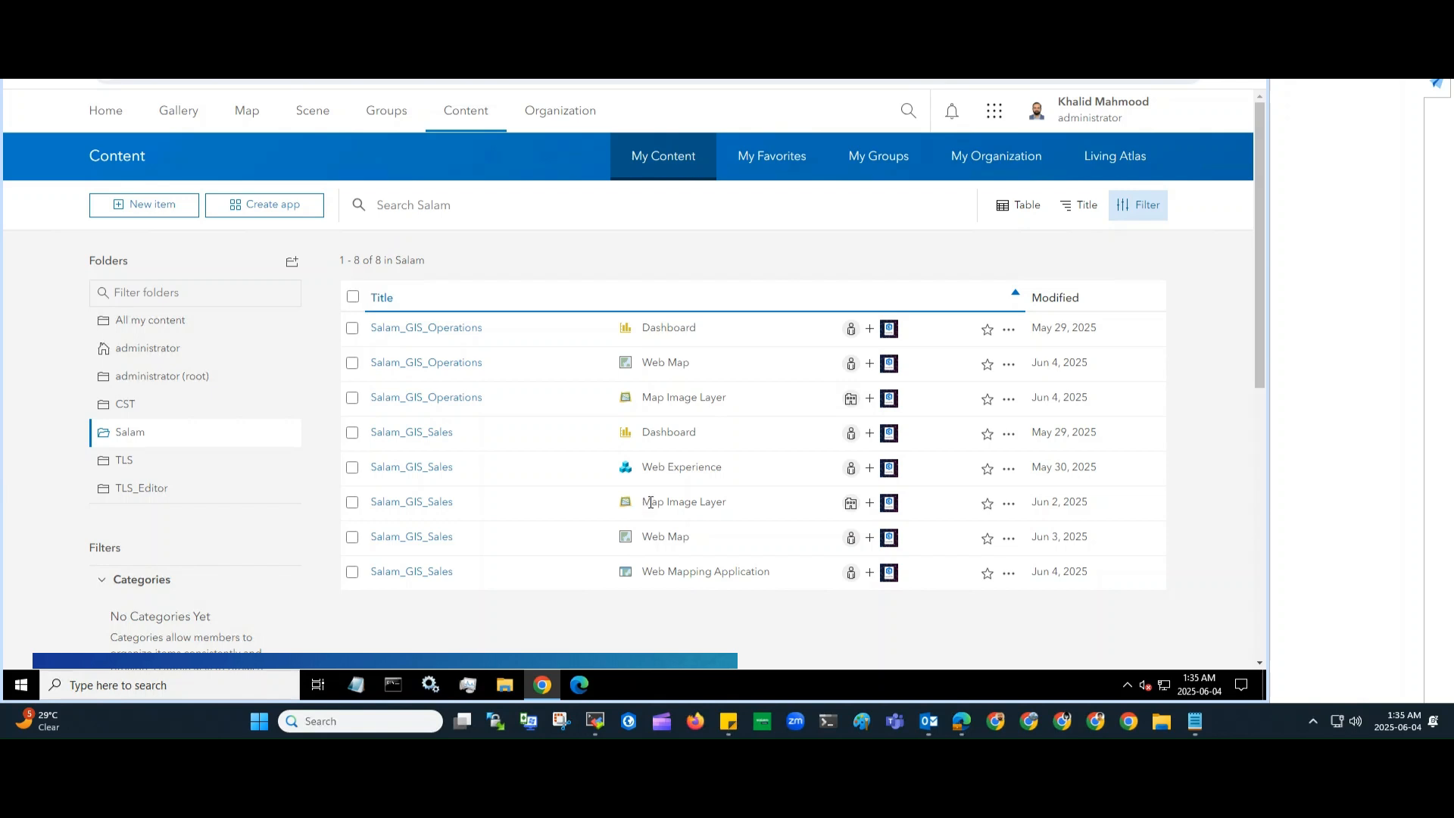
# Step: Open the Salam_GIS_Sales web mapping application from the Salam content folder for editing
pyautogui.moveTo(643, 503); pyautogui.dragTo(726, 502)
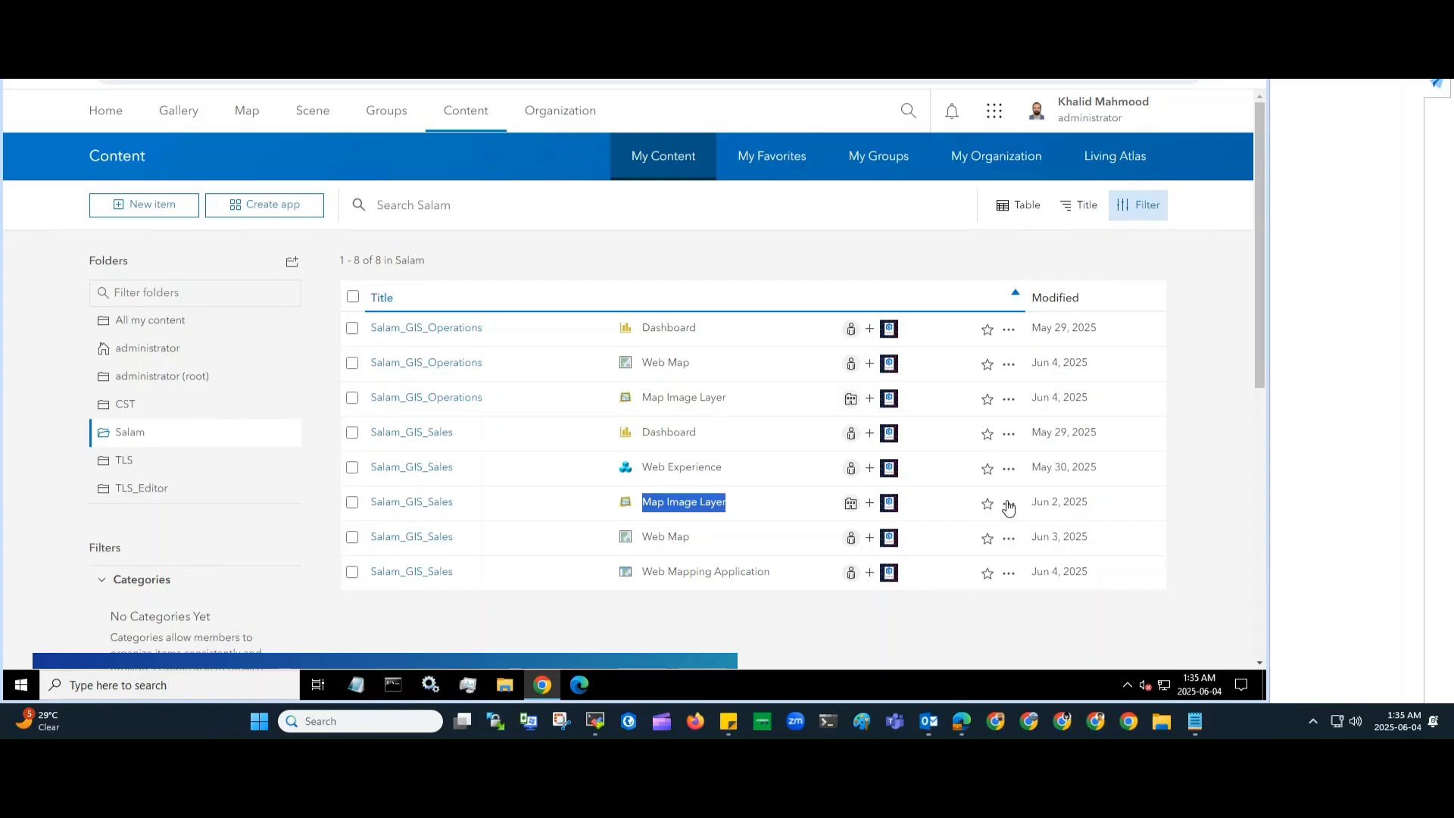
pyautogui.click(660, 538)
pyautogui.tripleClick(659, 538)
pyautogui.click(716, 543)
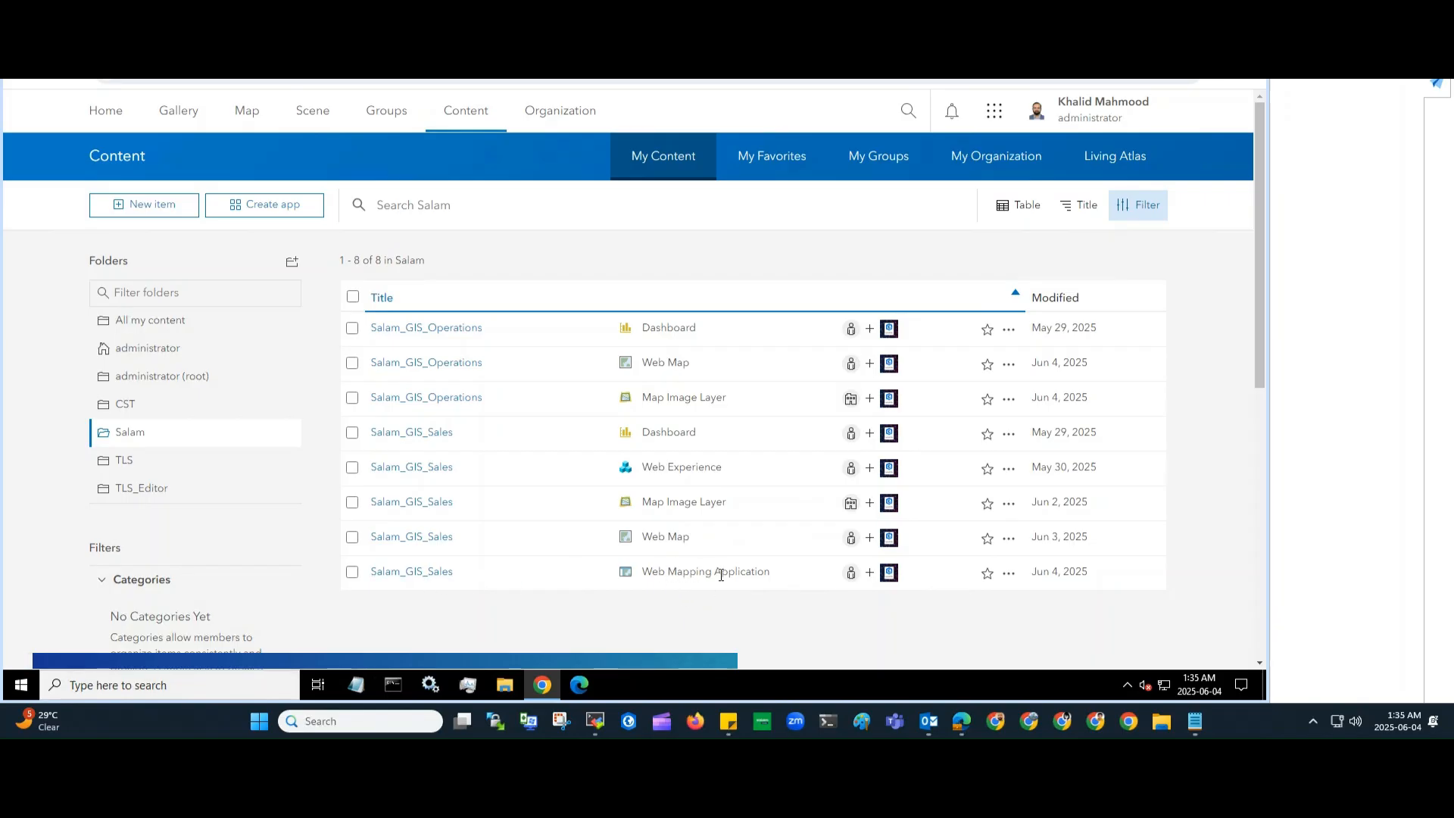
pyautogui.click(1010, 575)
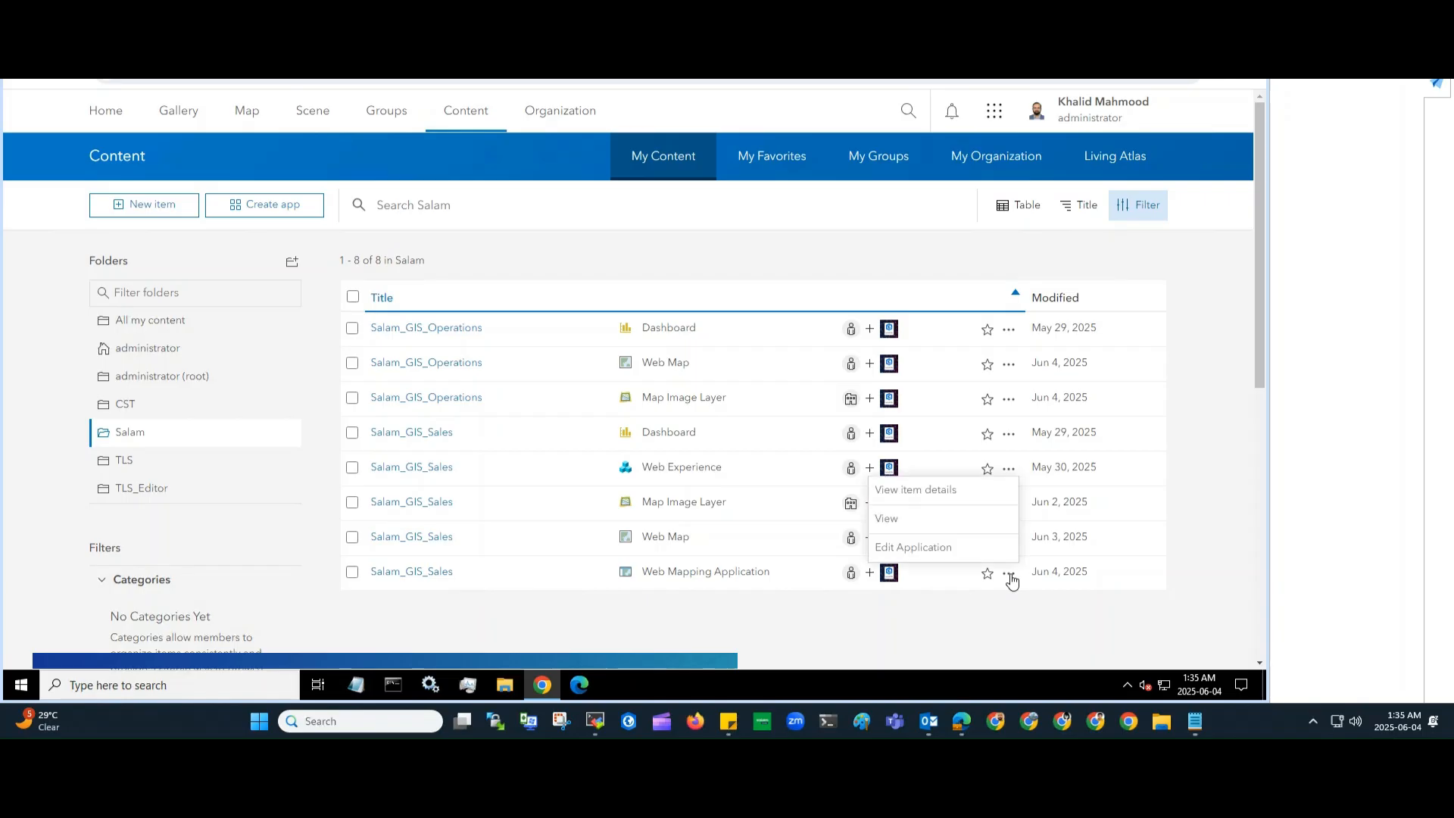
pyautogui.click(918, 553)
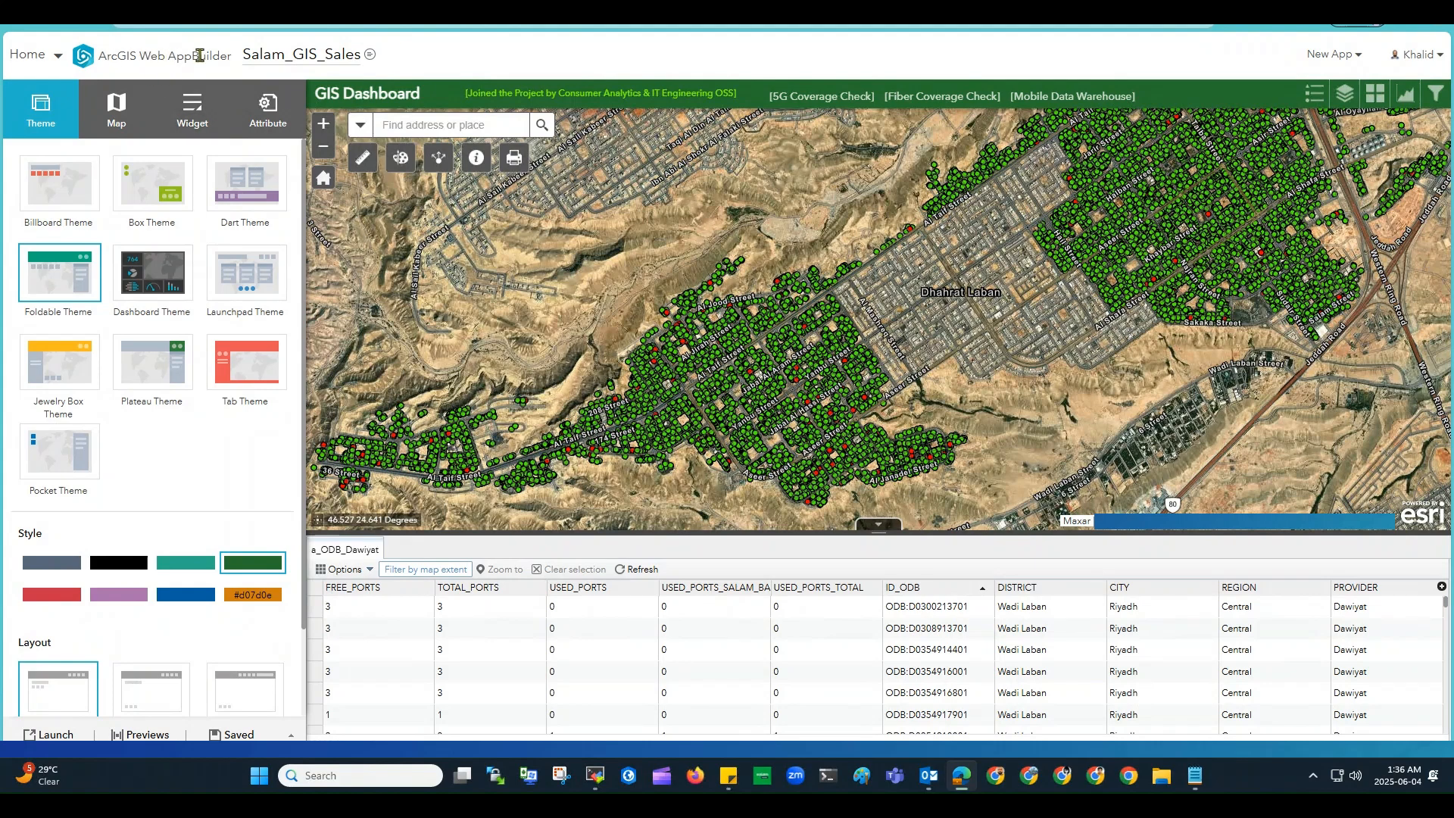
# Step: Look over the app builder's navigation options and the available themes, styles and layouts without changing them
pyautogui.click(50, 60)
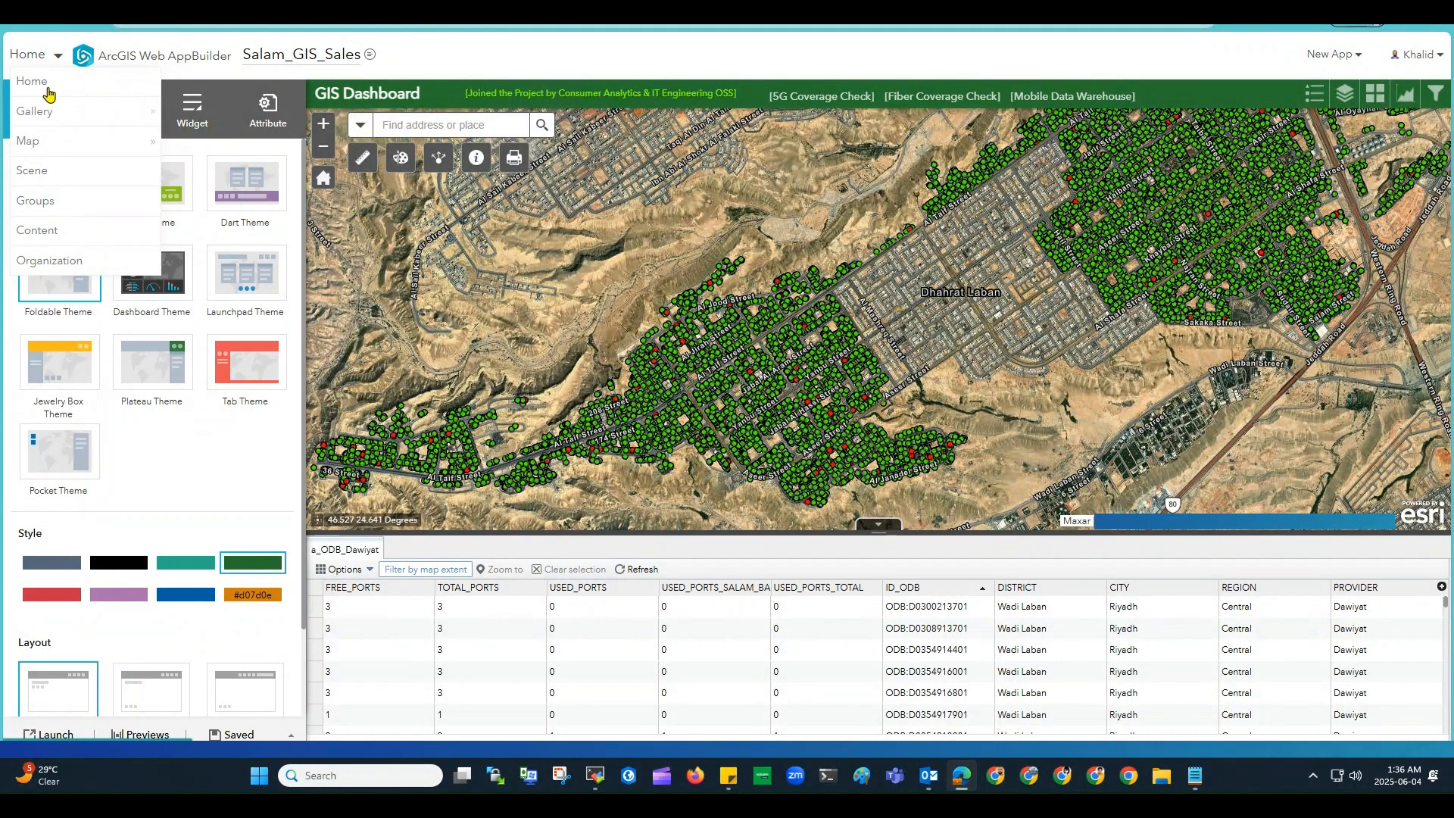
pyautogui.click(60, 59)
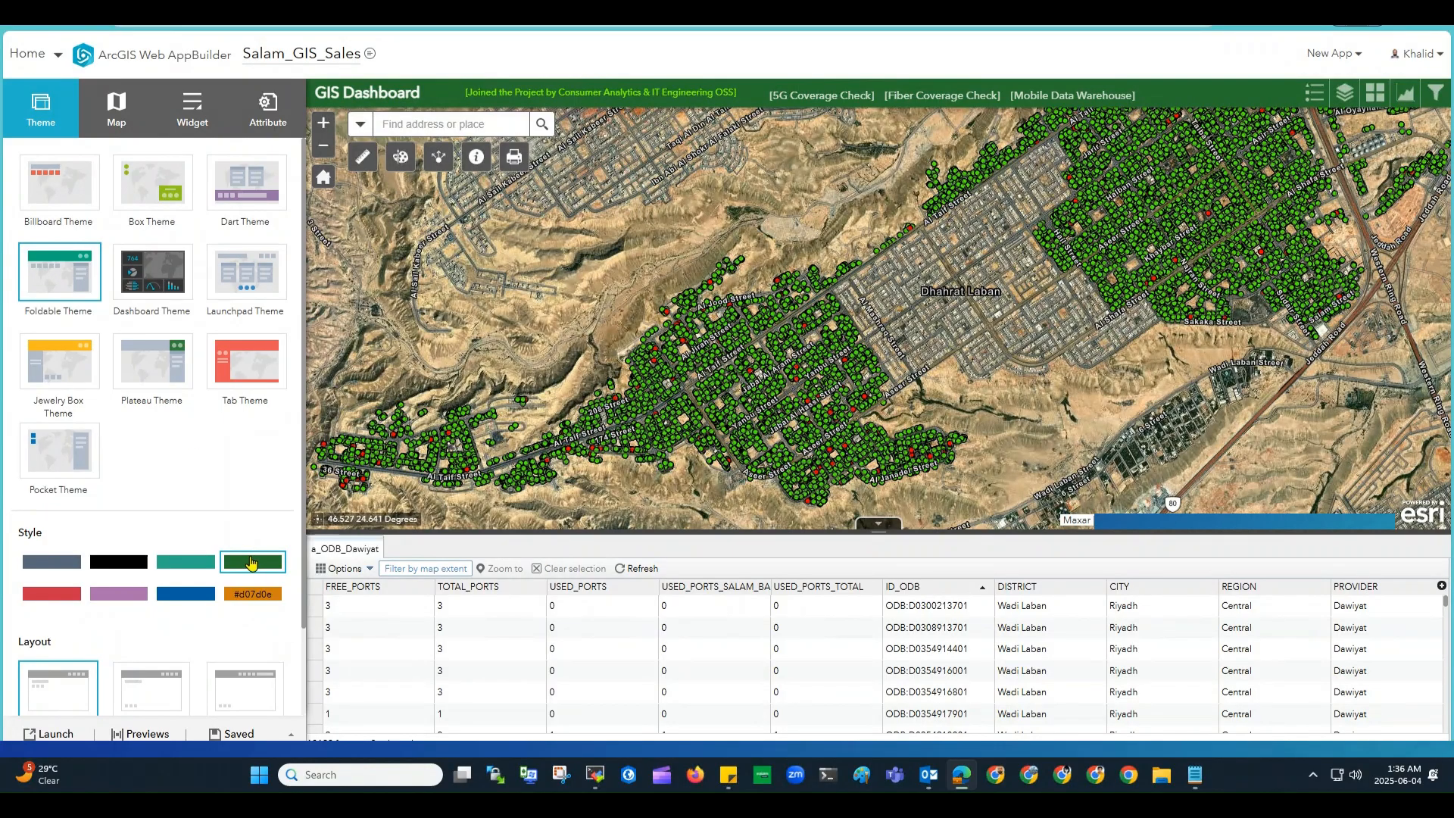
pyautogui.scroll(-2, 190, 591)
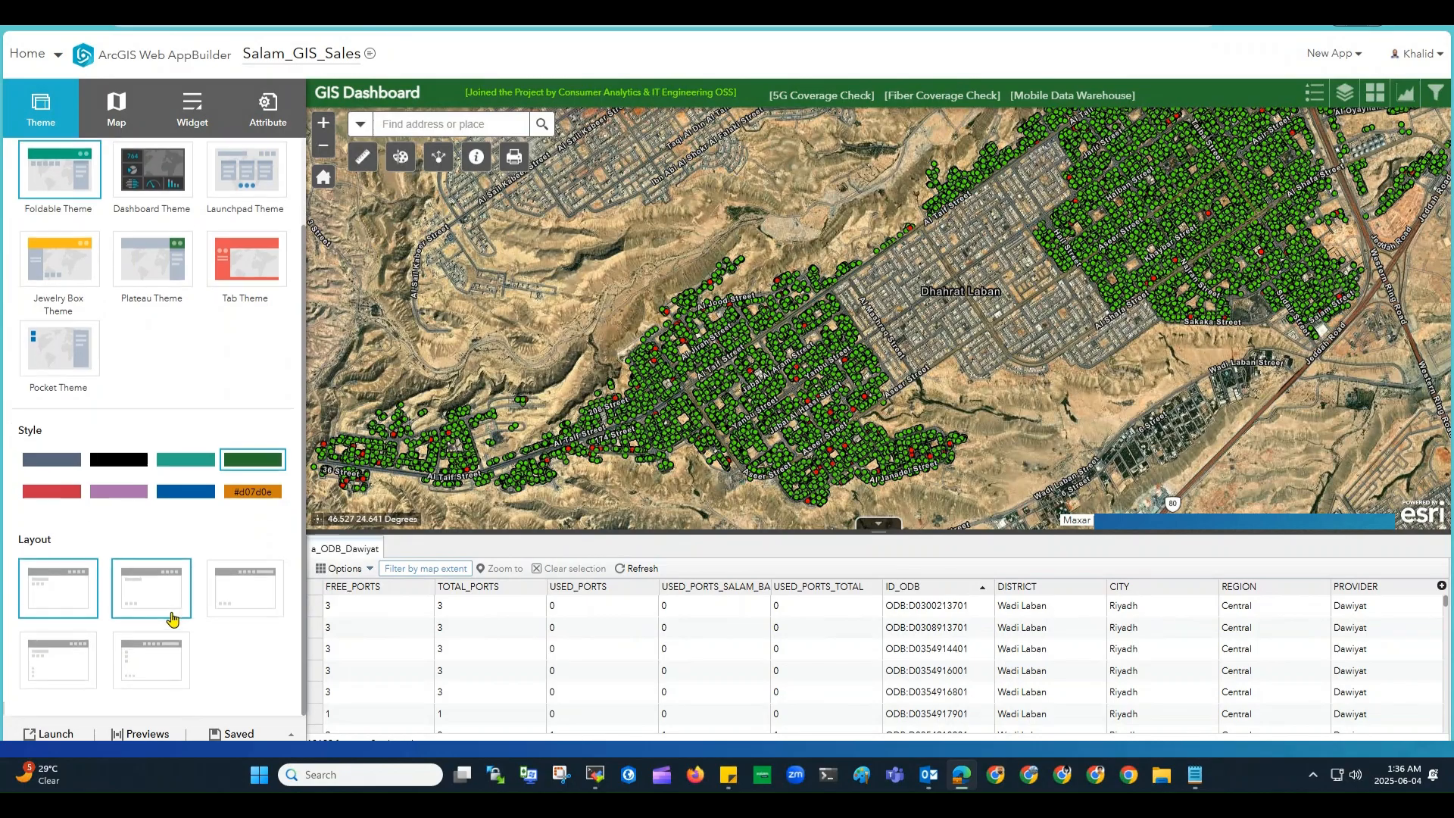
pyautogui.scroll(2, 147, 436)
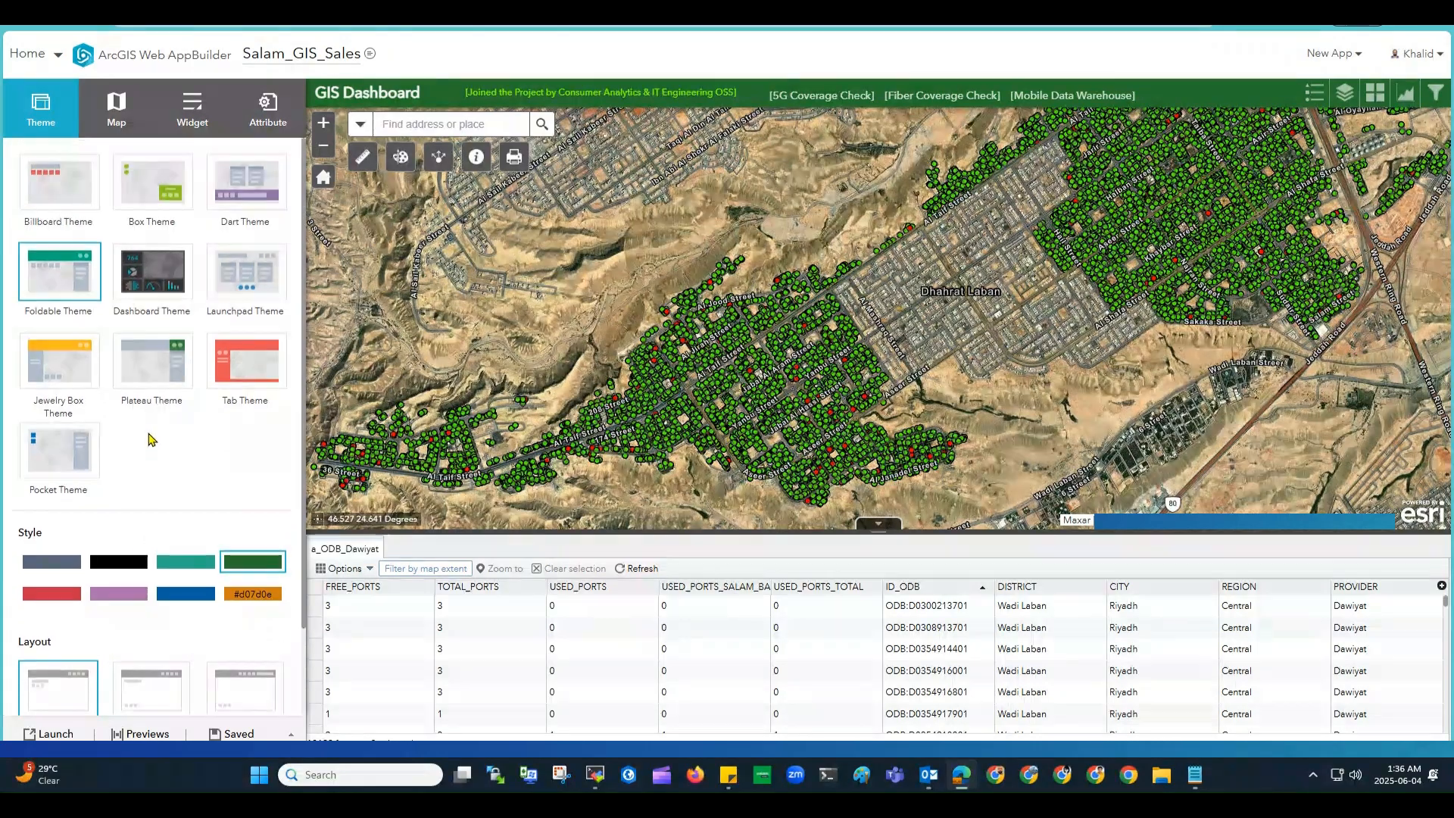
# Step: Review the app's source web map along with its initial extent, visible scale and refresh interval settings
pyautogui.click(116, 119)
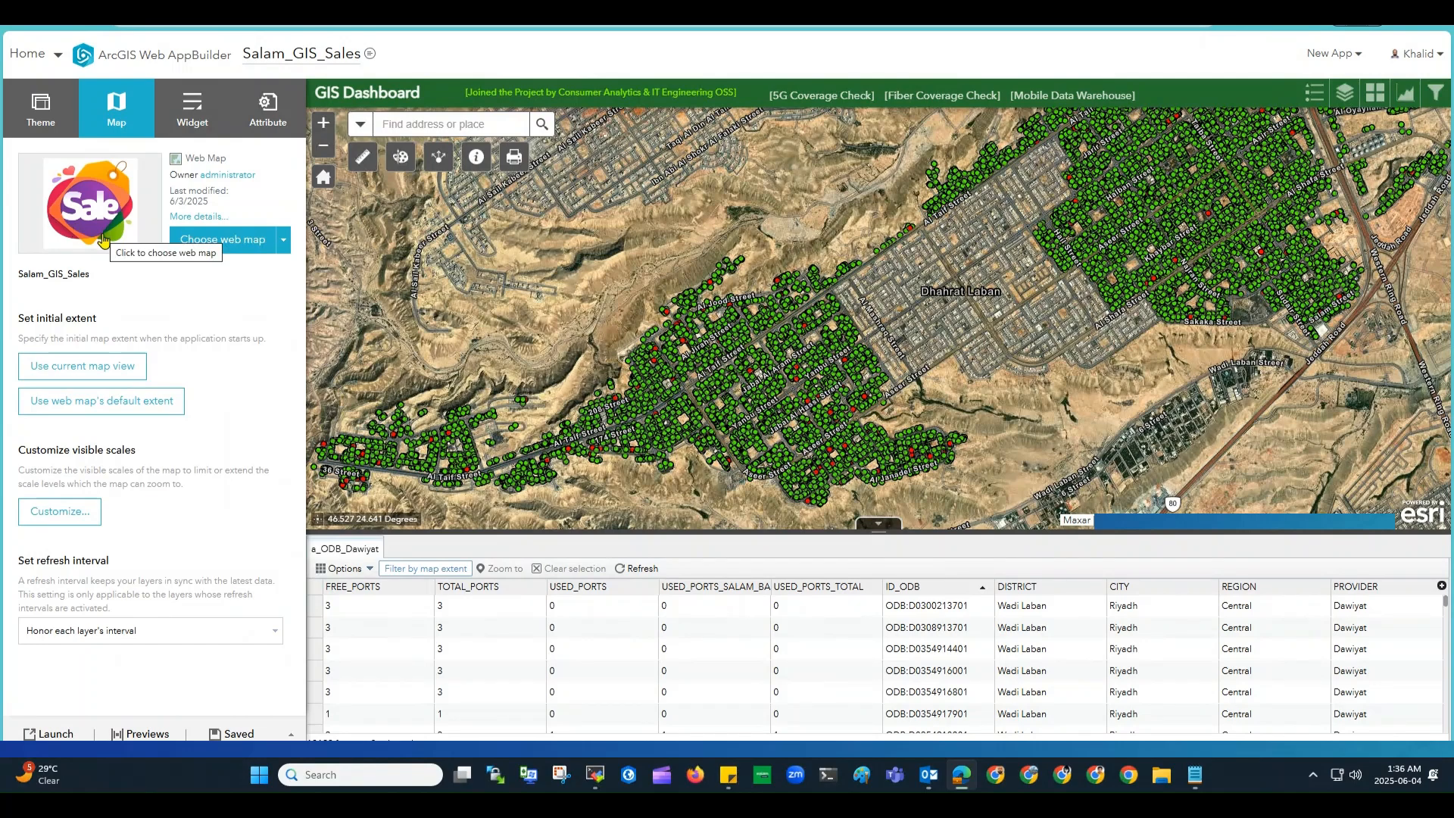
pyautogui.moveTo(186, 157); pyautogui.dragTo(231, 159)
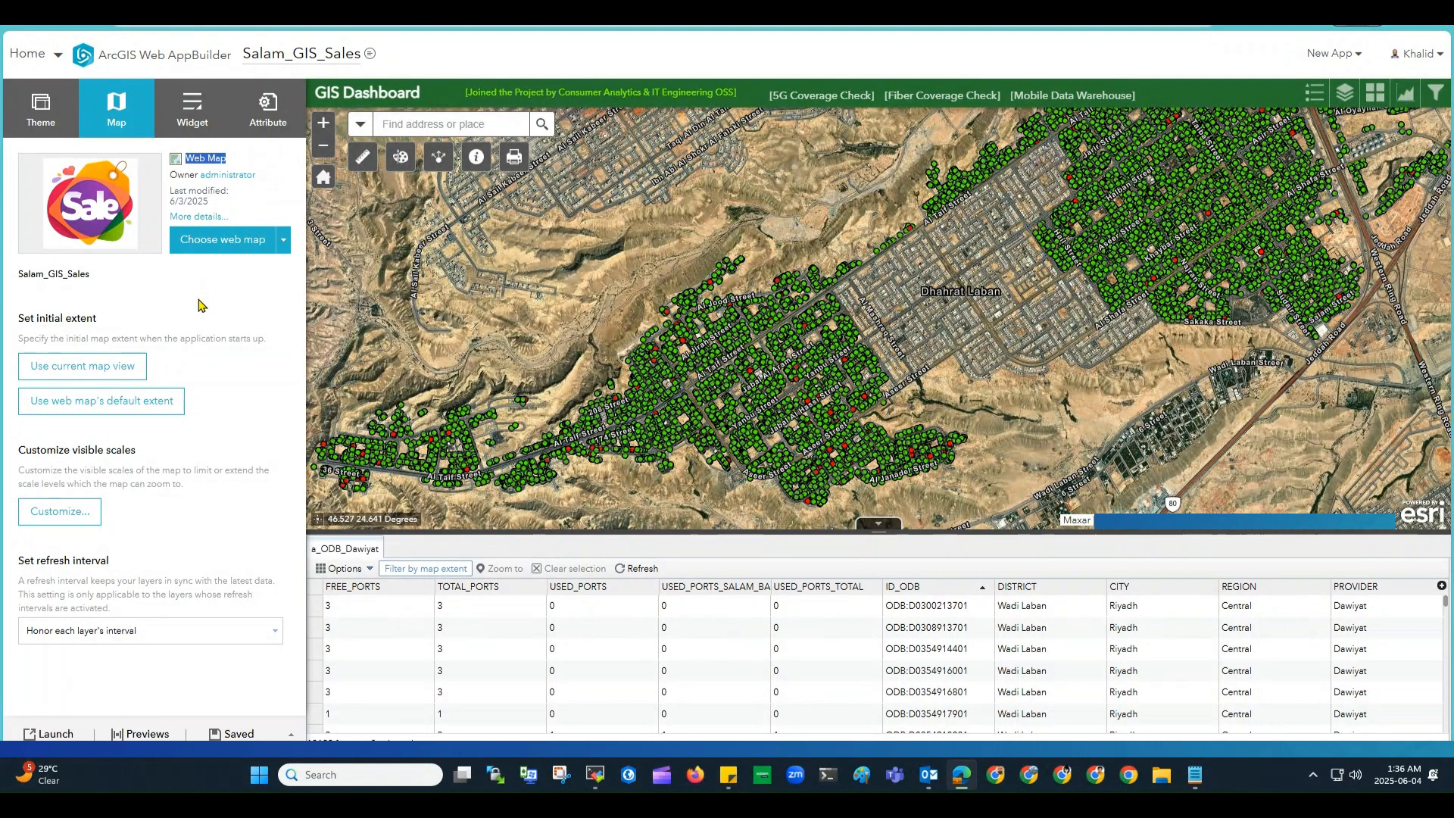
pyautogui.click(201, 304)
# Step: Review the header controller's widgets and browse the default widgets available to add, leaving without adding any
pyautogui.click(187, 122)
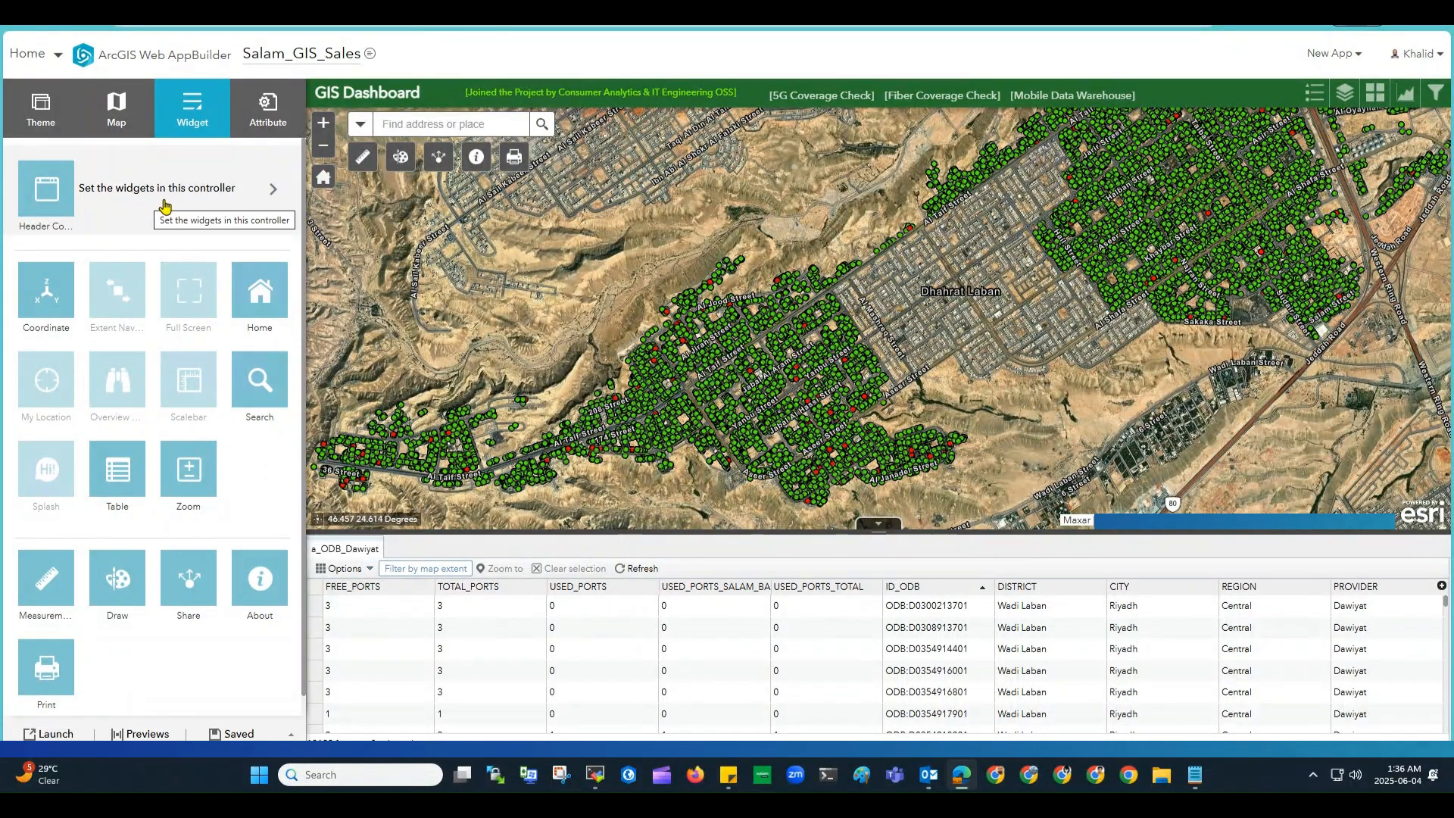
pyautogui.click(272, 189)
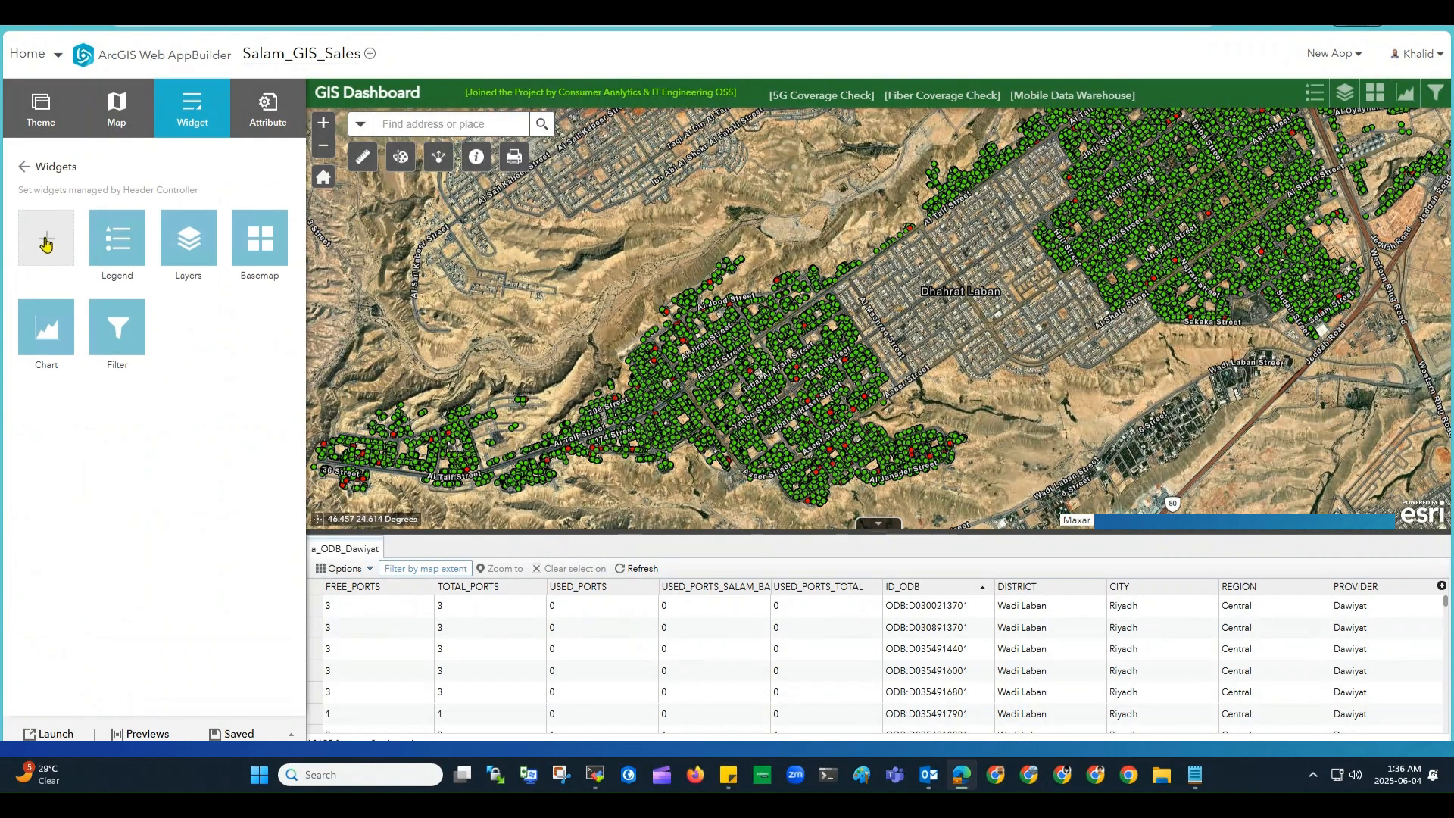
pyautogui.moveTo(249, 252)
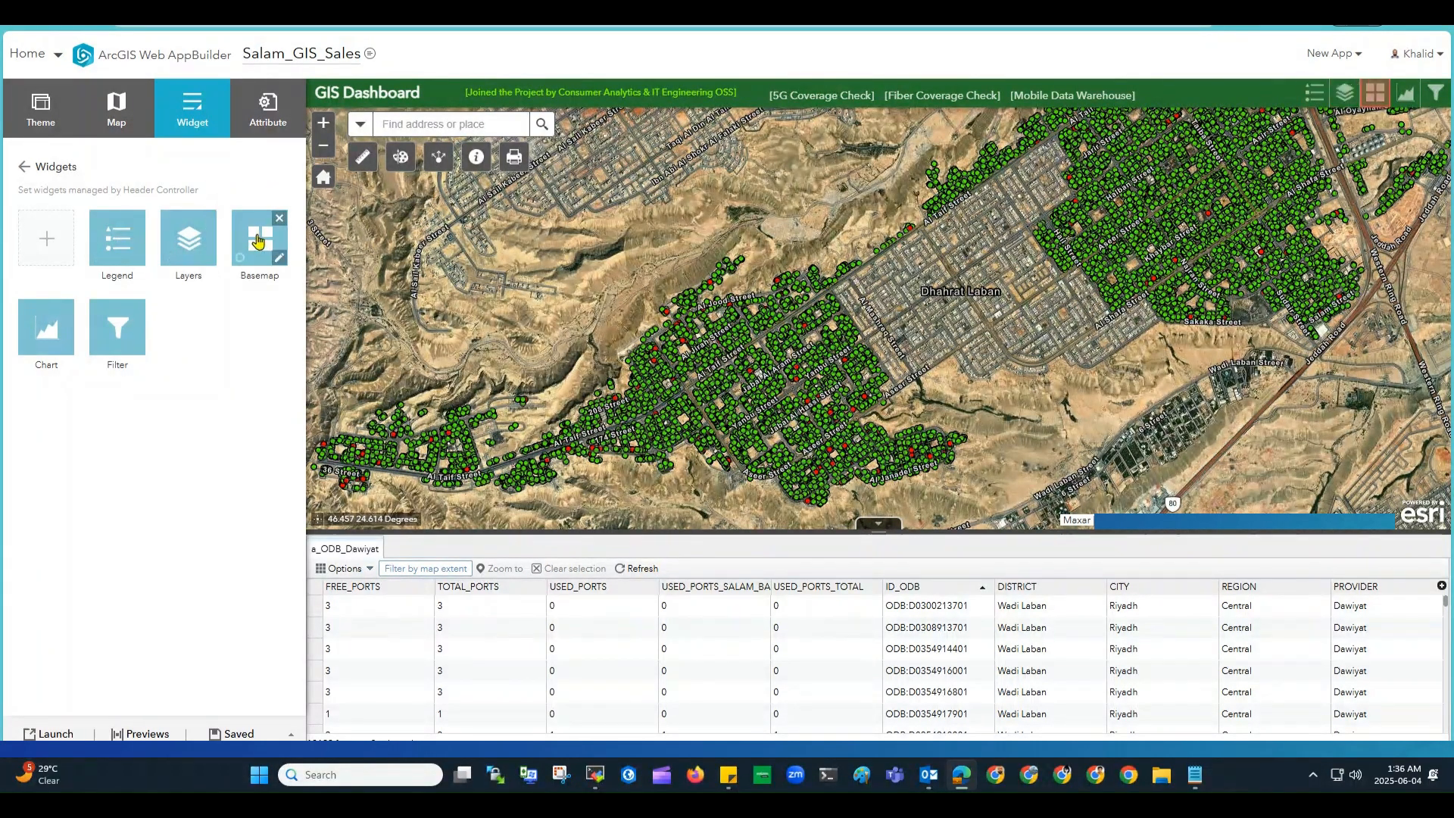
pyautogui.click(48, 246)
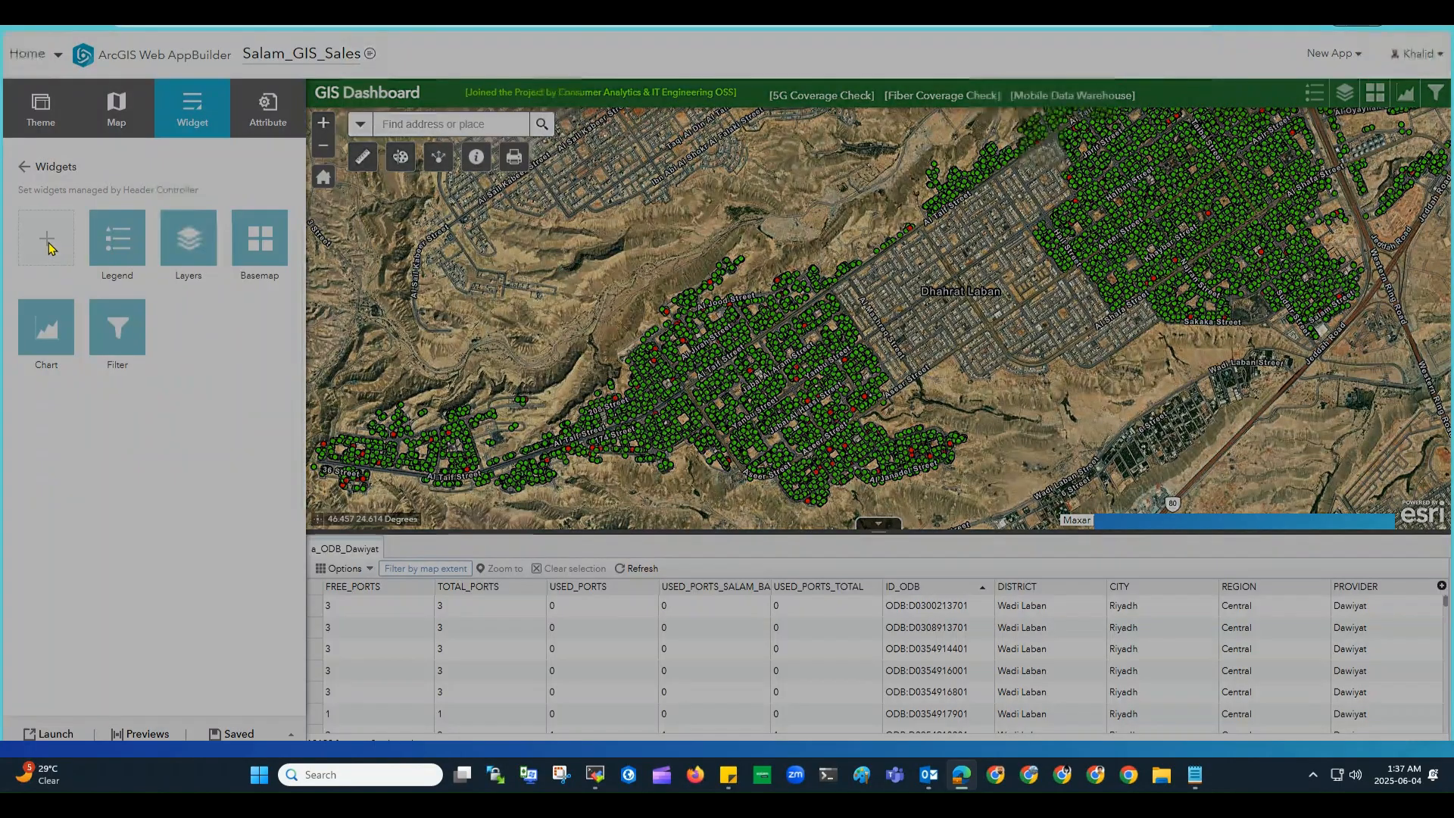
pyautogui.scroll(-3, 1015, 379)
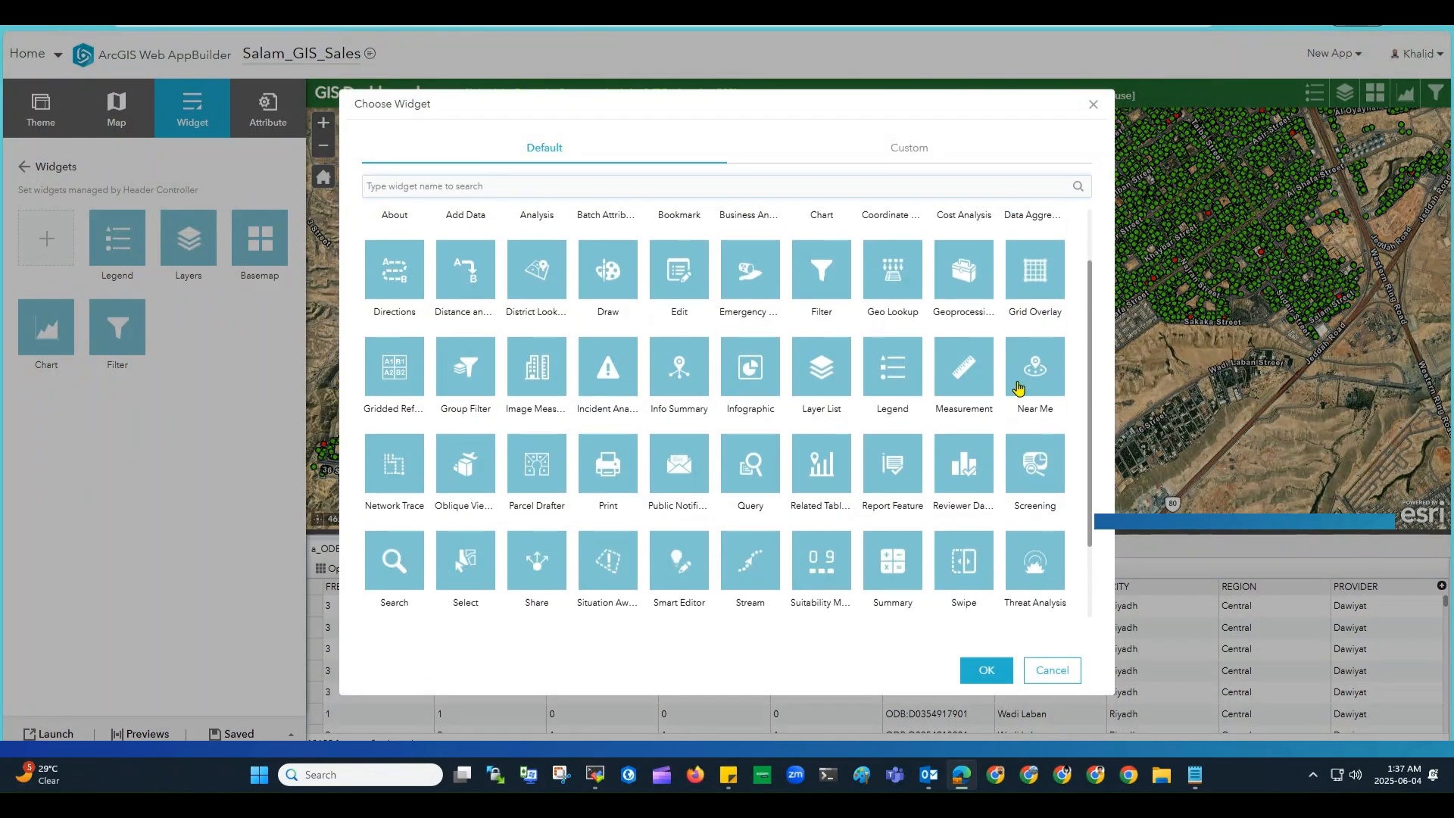
pyautogui.scroll(3, 682, 341)
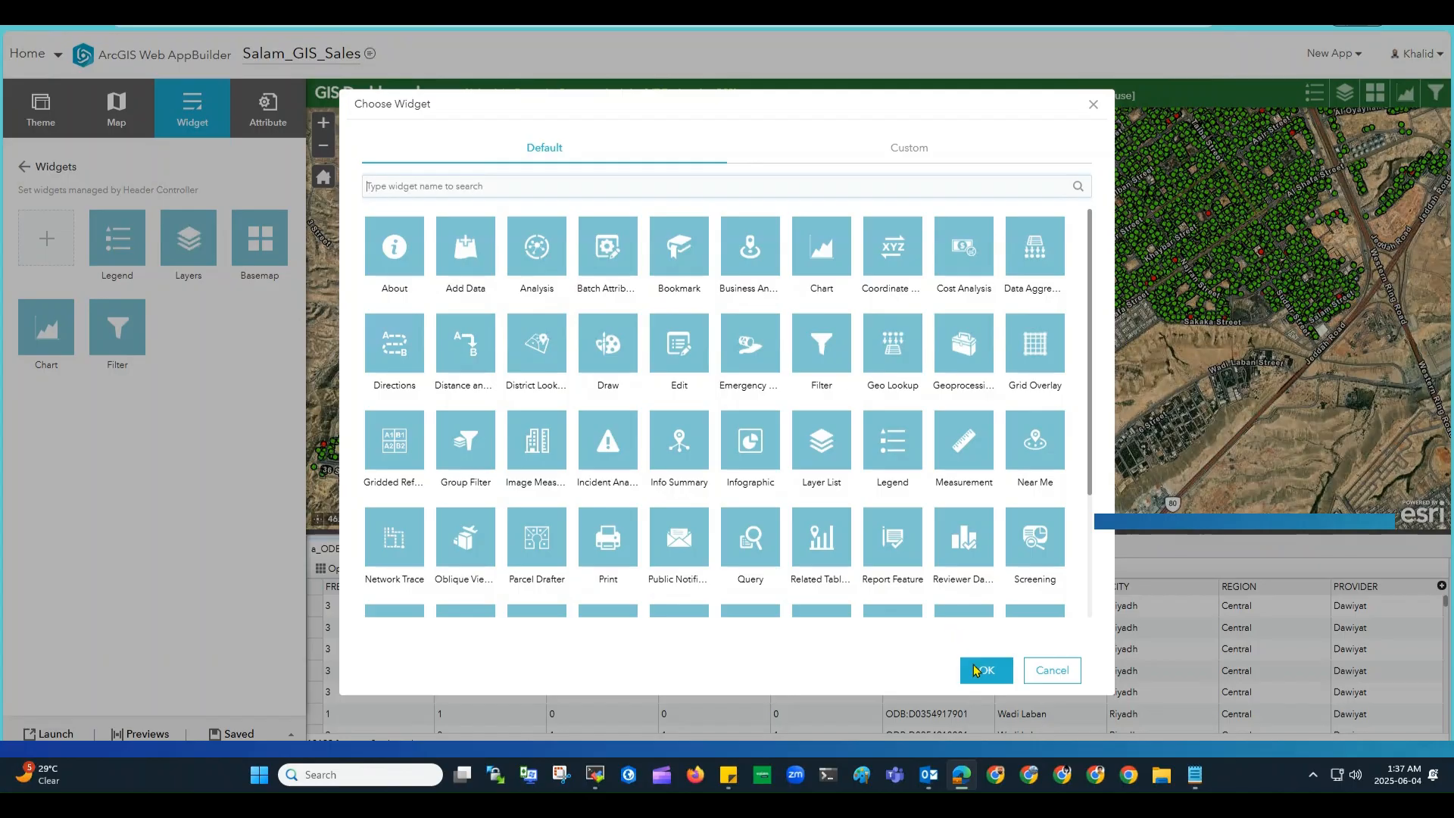
pyautogui.click(1066, 676)
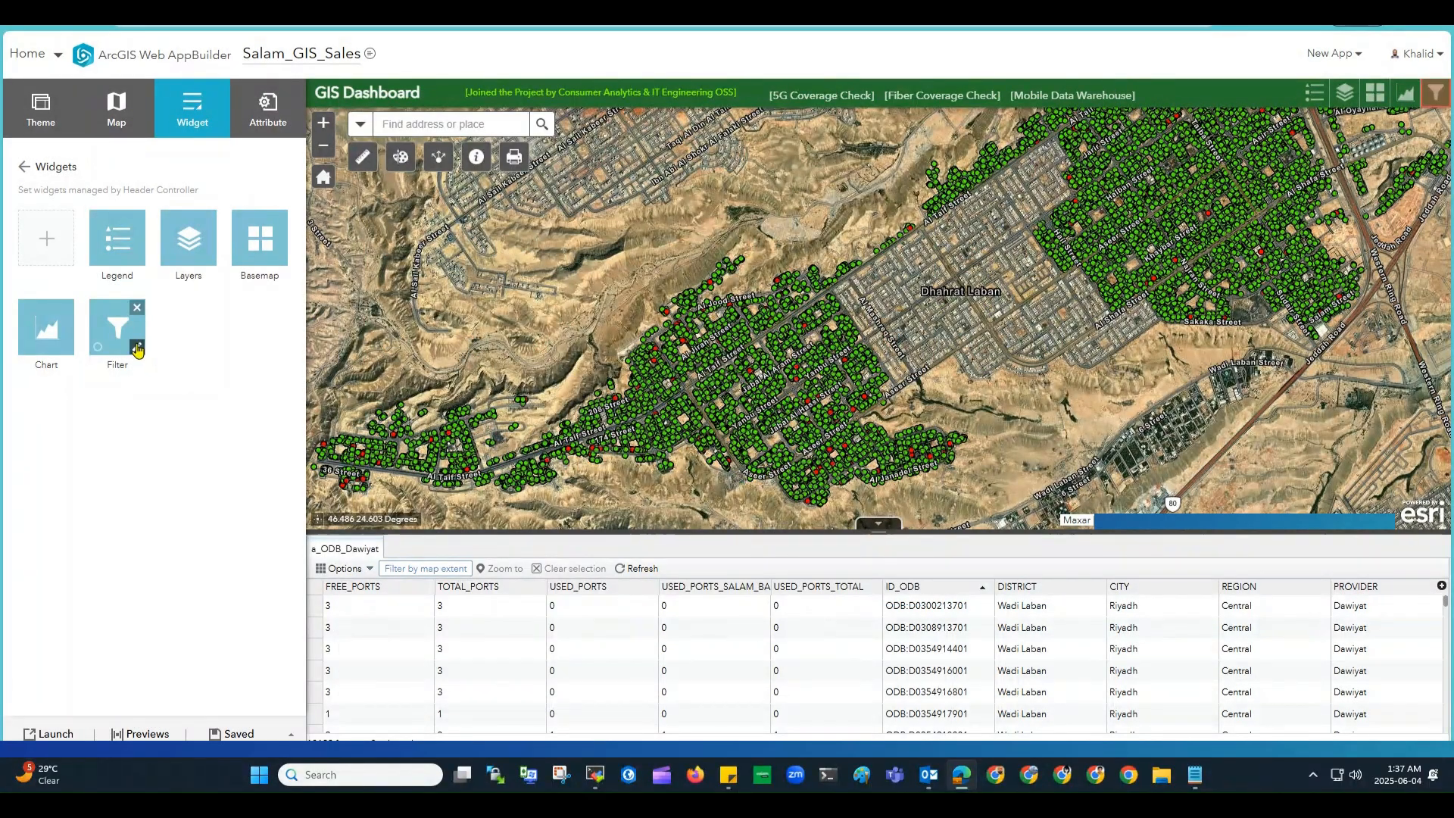
# Step: Show the layer filters in the running GIS Dashboard and return to the app's widget configuration
pyautogui.moveTo(138, 351)
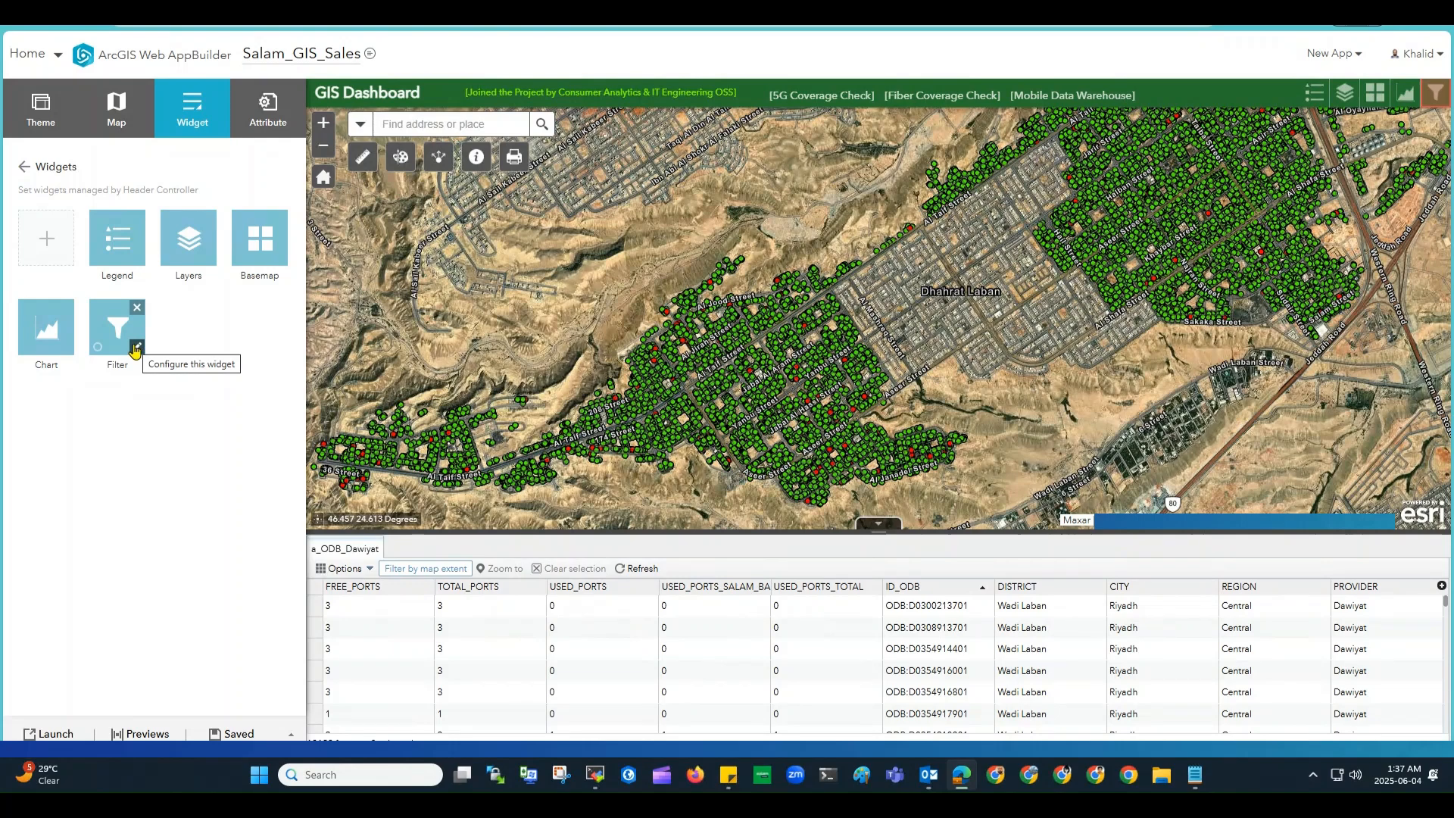
pyautogui.moveTo(63, 351)
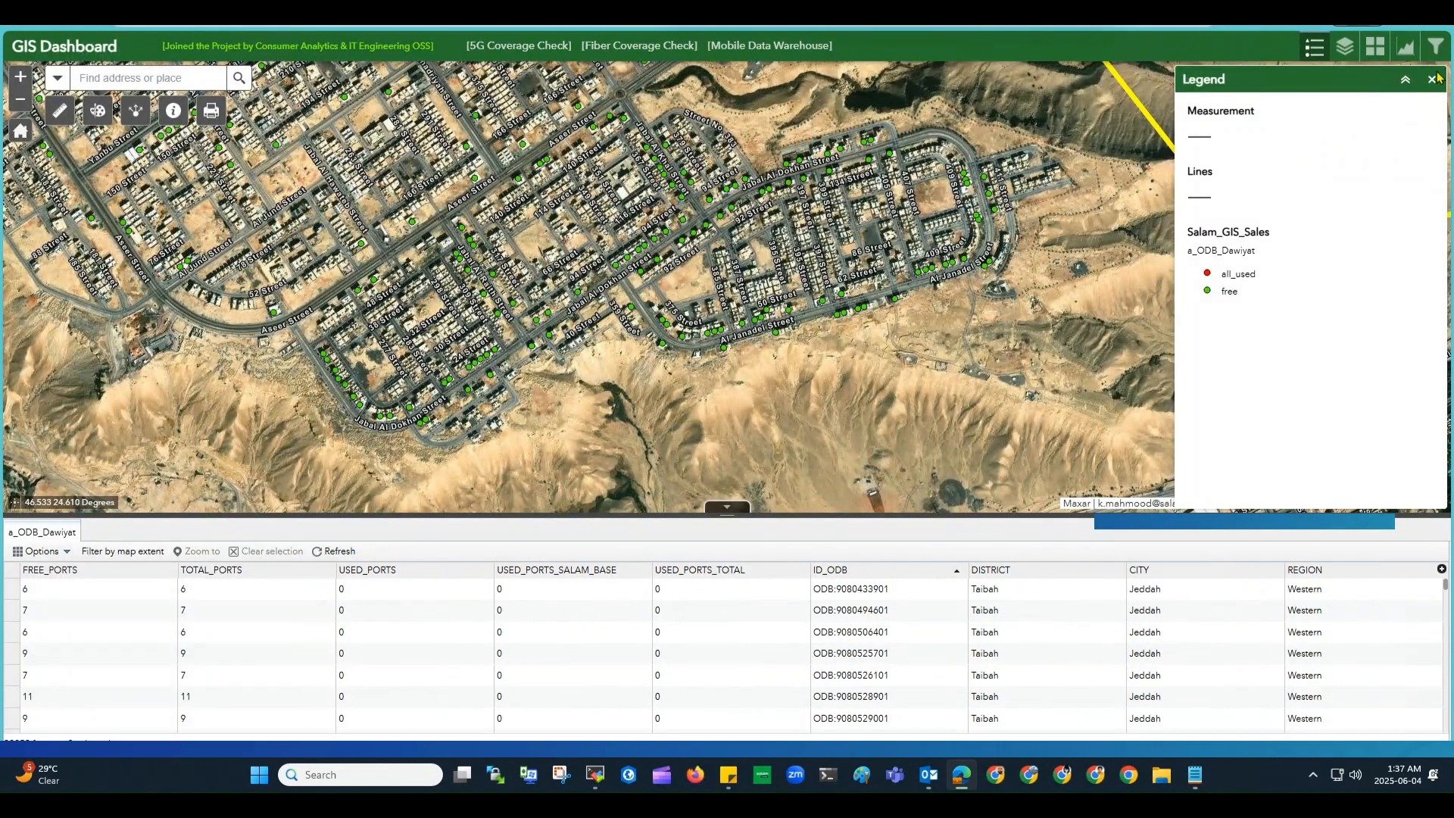
pyautogui.click(1436, 47)
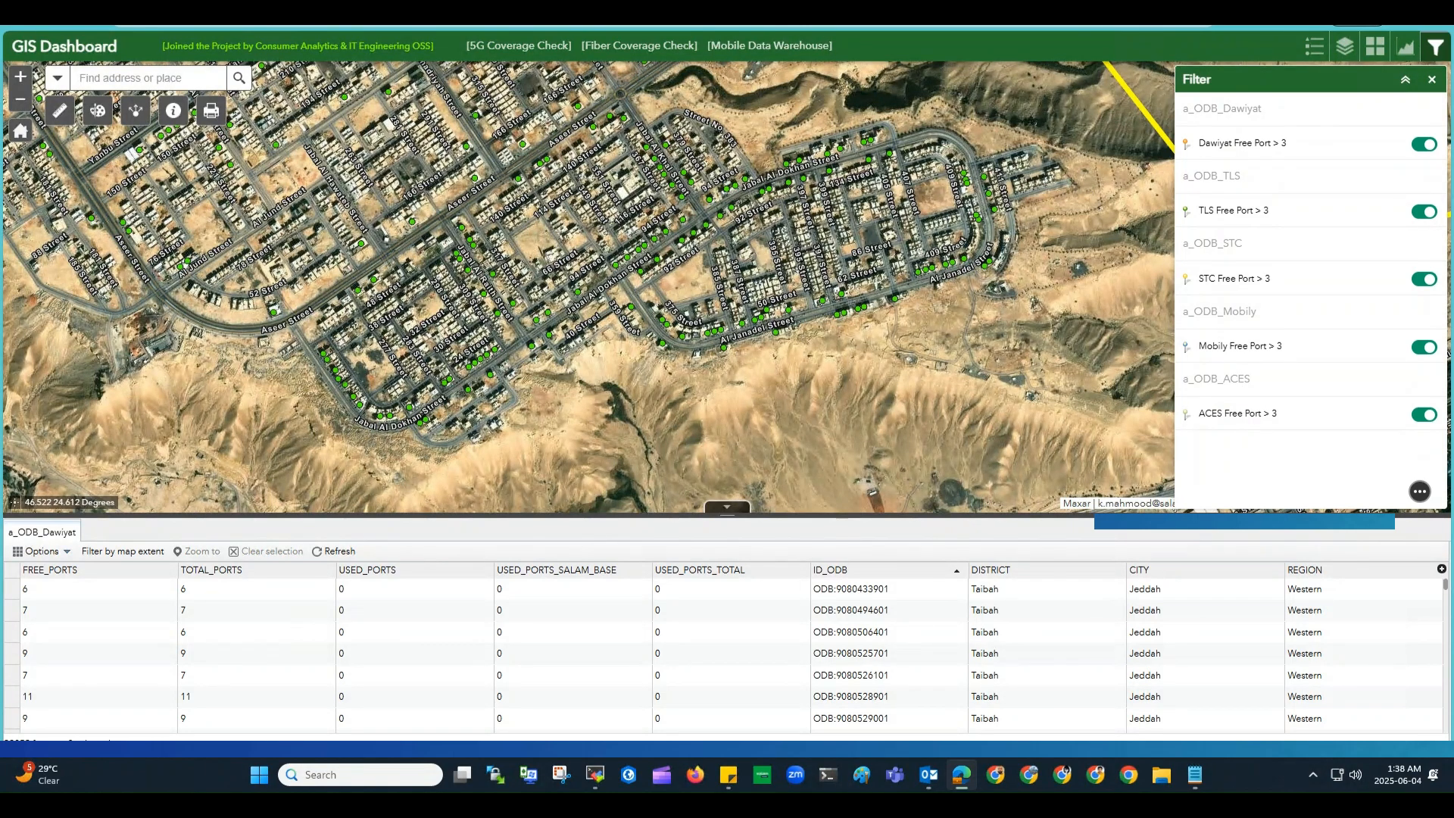
pyautogui.hotkey('ctrl', 'shift', 'Tab')
# Step: Start a new filter in the Filter widget's configuration and list the Salam_GIS_Sales sublayers it could use
pyautogui.moveTo(138, 354)
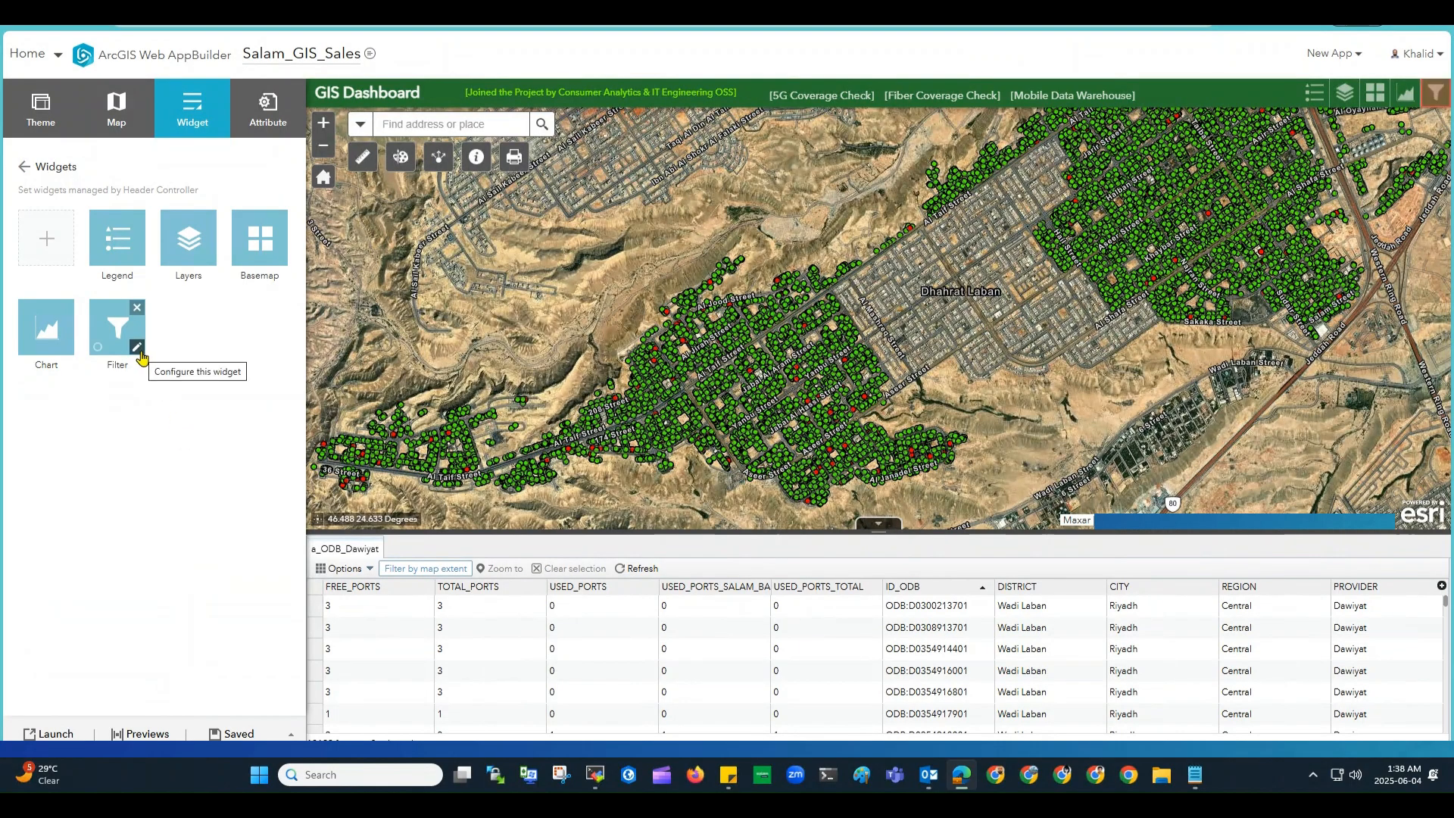
pyautogui.click(138, 350)
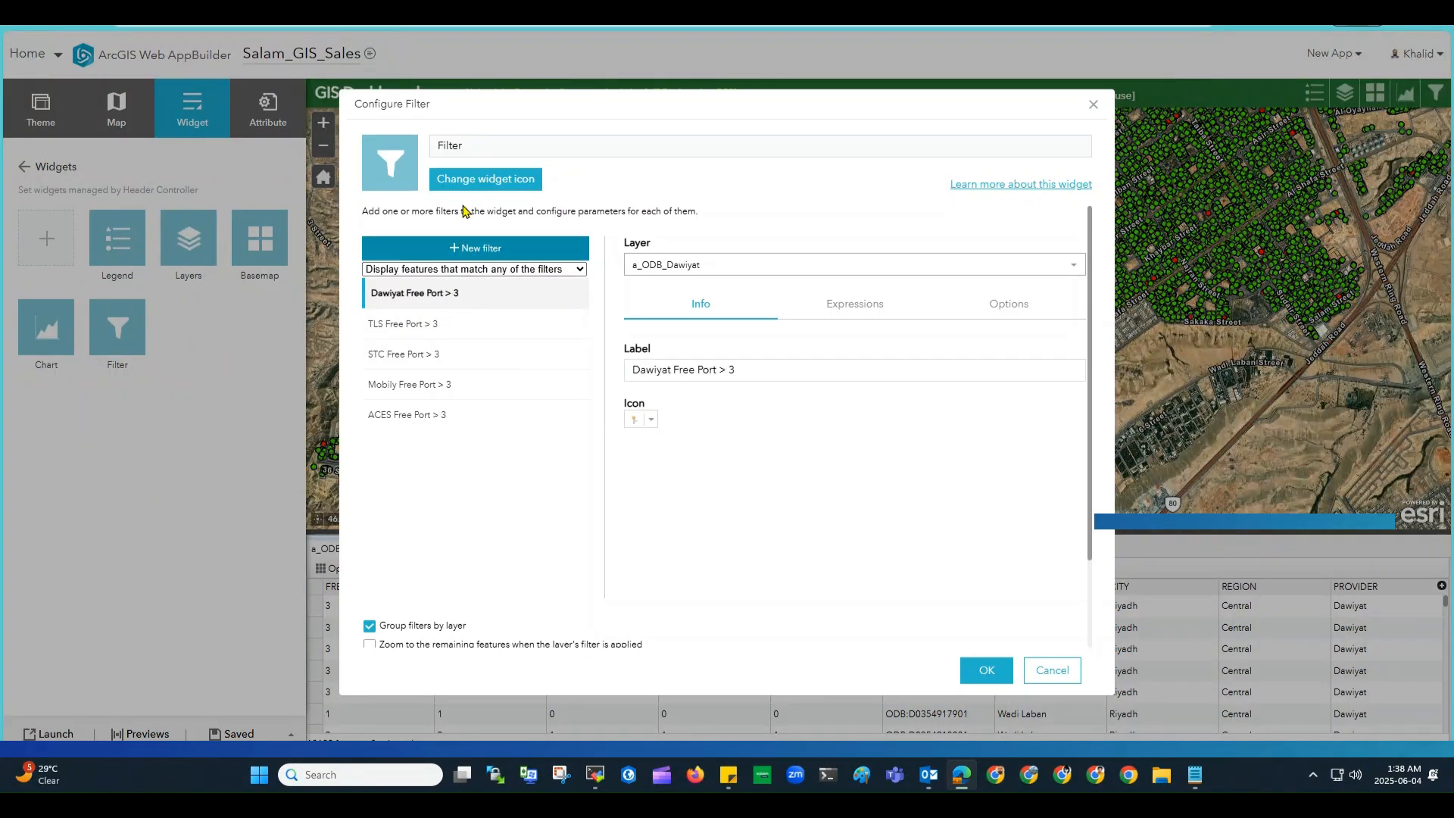
pyautogui.click(485, 248)
pyautogui.click(658, 267)
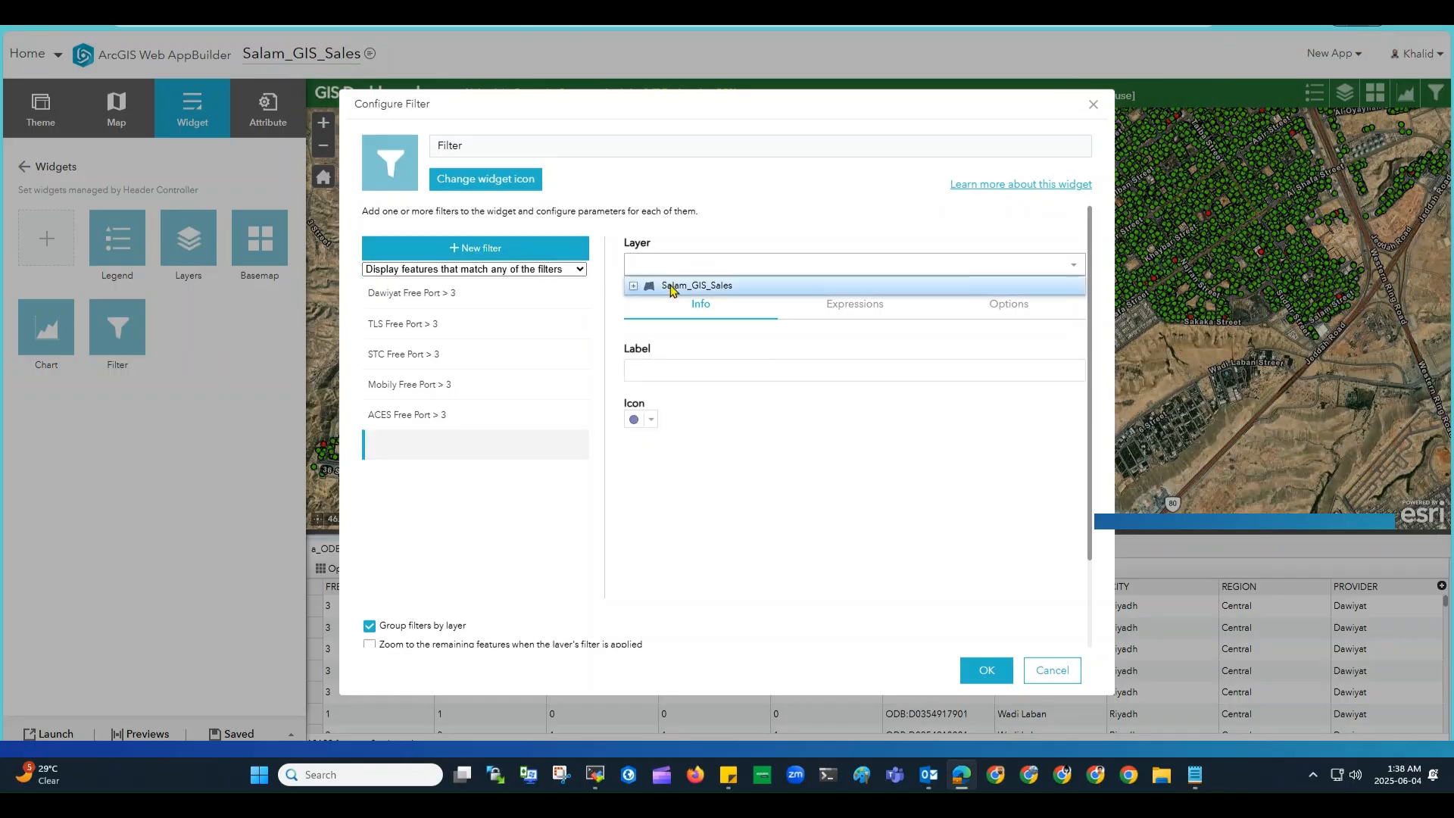
pyautogui.click(633, 287)
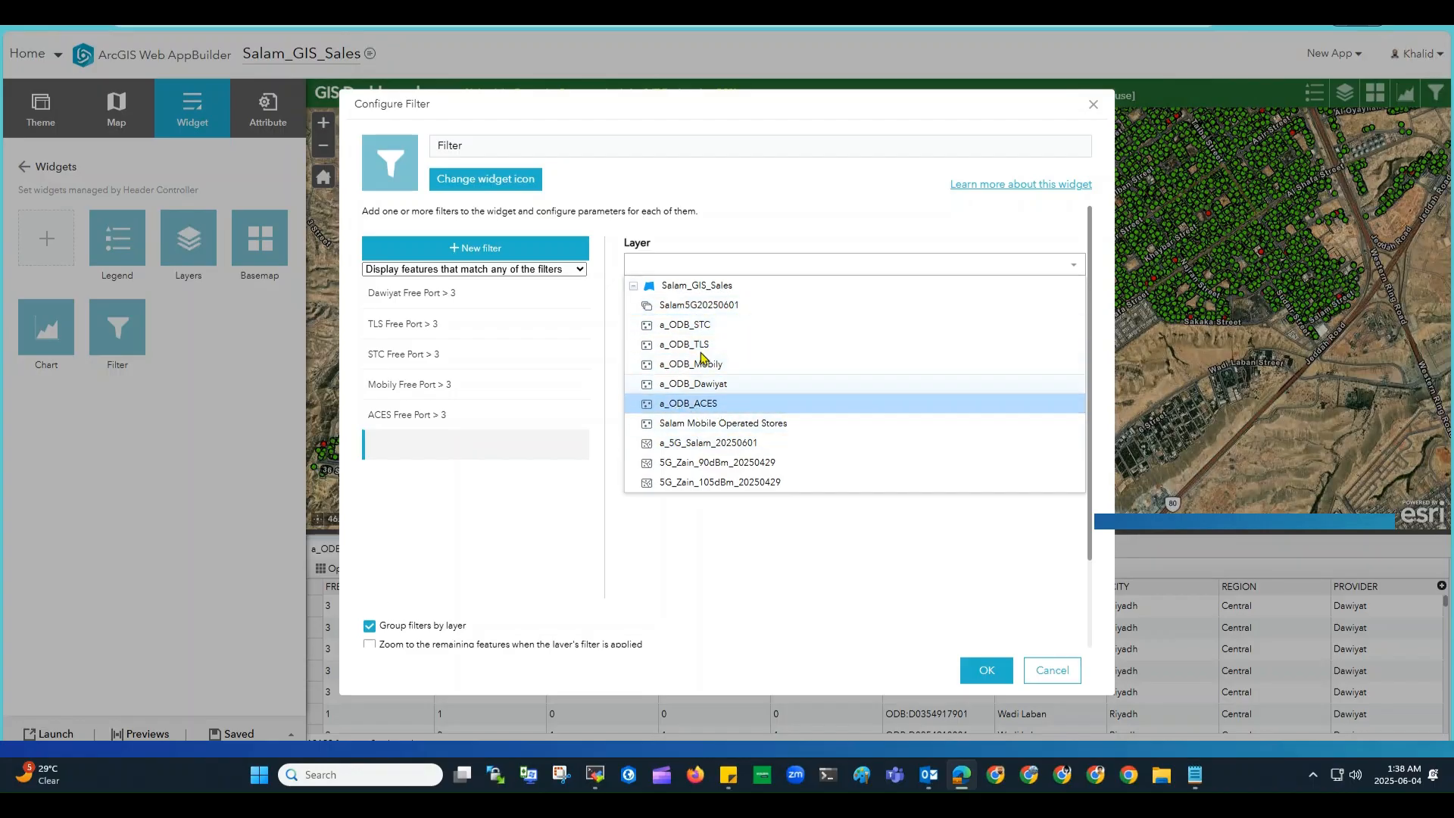
pyautogui.click(721, 213)
# Step: Examine the Dawiyat Free Port > 3 filter's expression, including its selectable fields and comparison operators, keeping FREE_PORTS is greater than 3
pyautogui.click(451, 301)
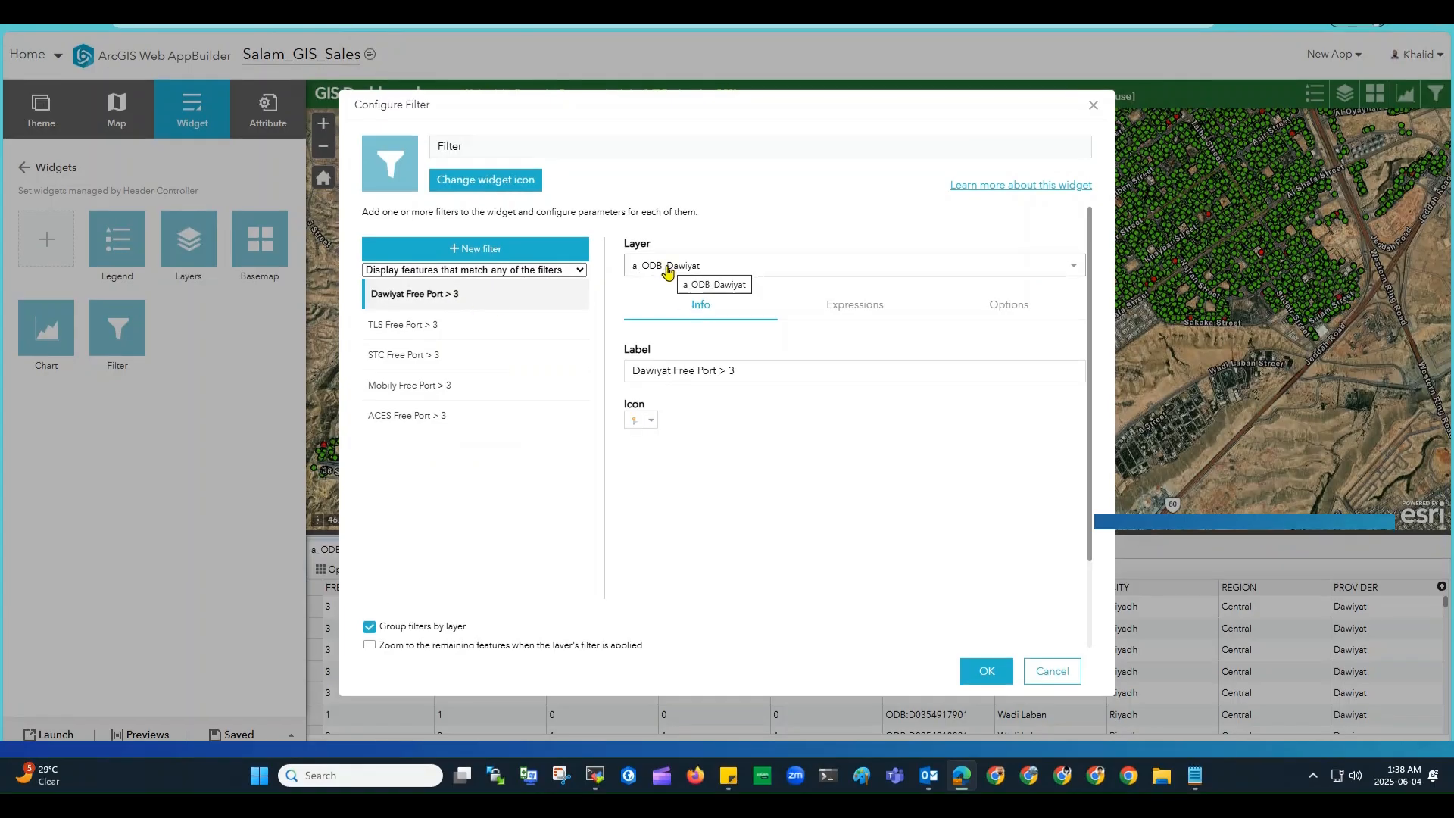
pyautogui.click(857, 311)
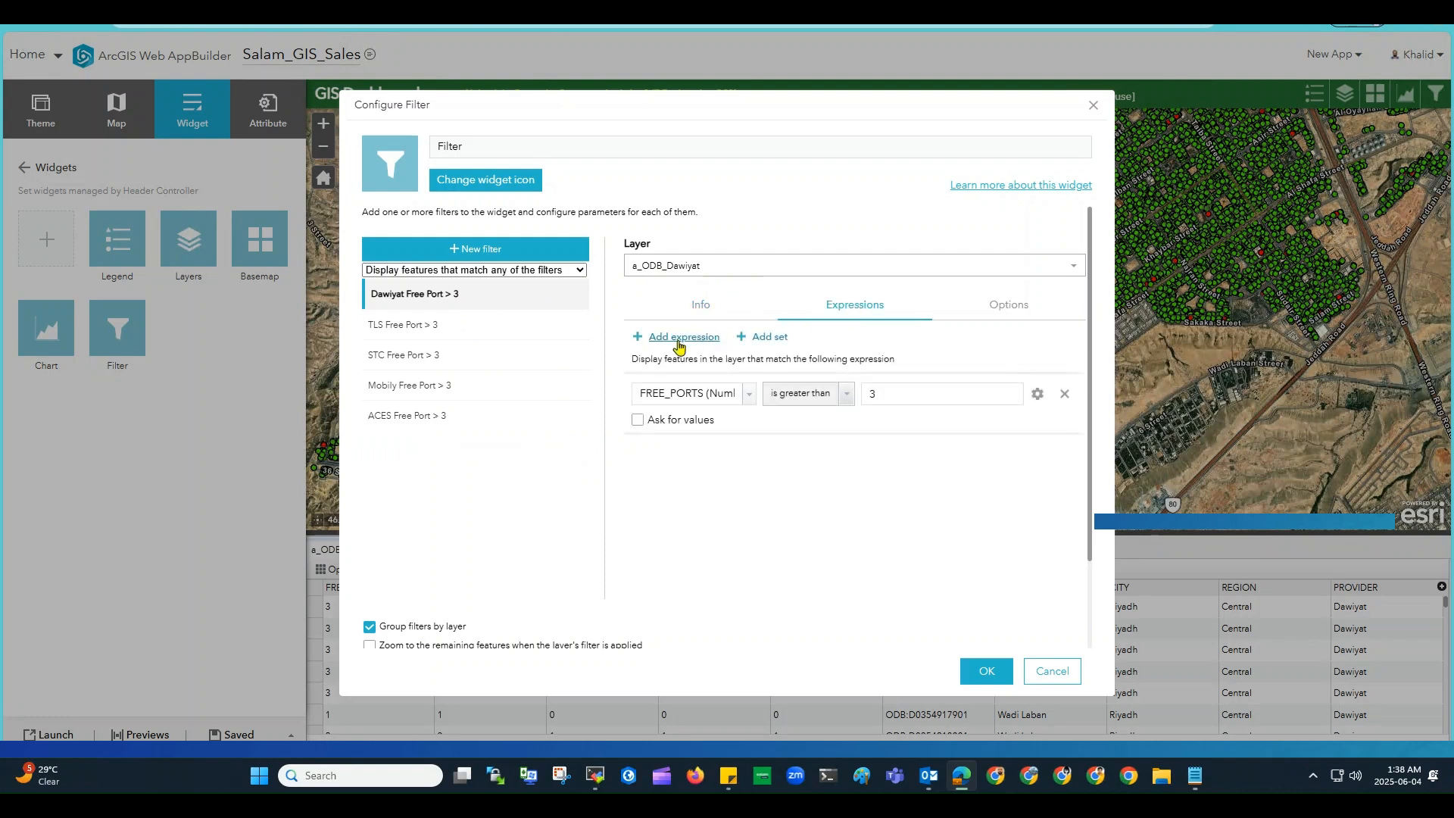
pyautogui.click(750, 395)
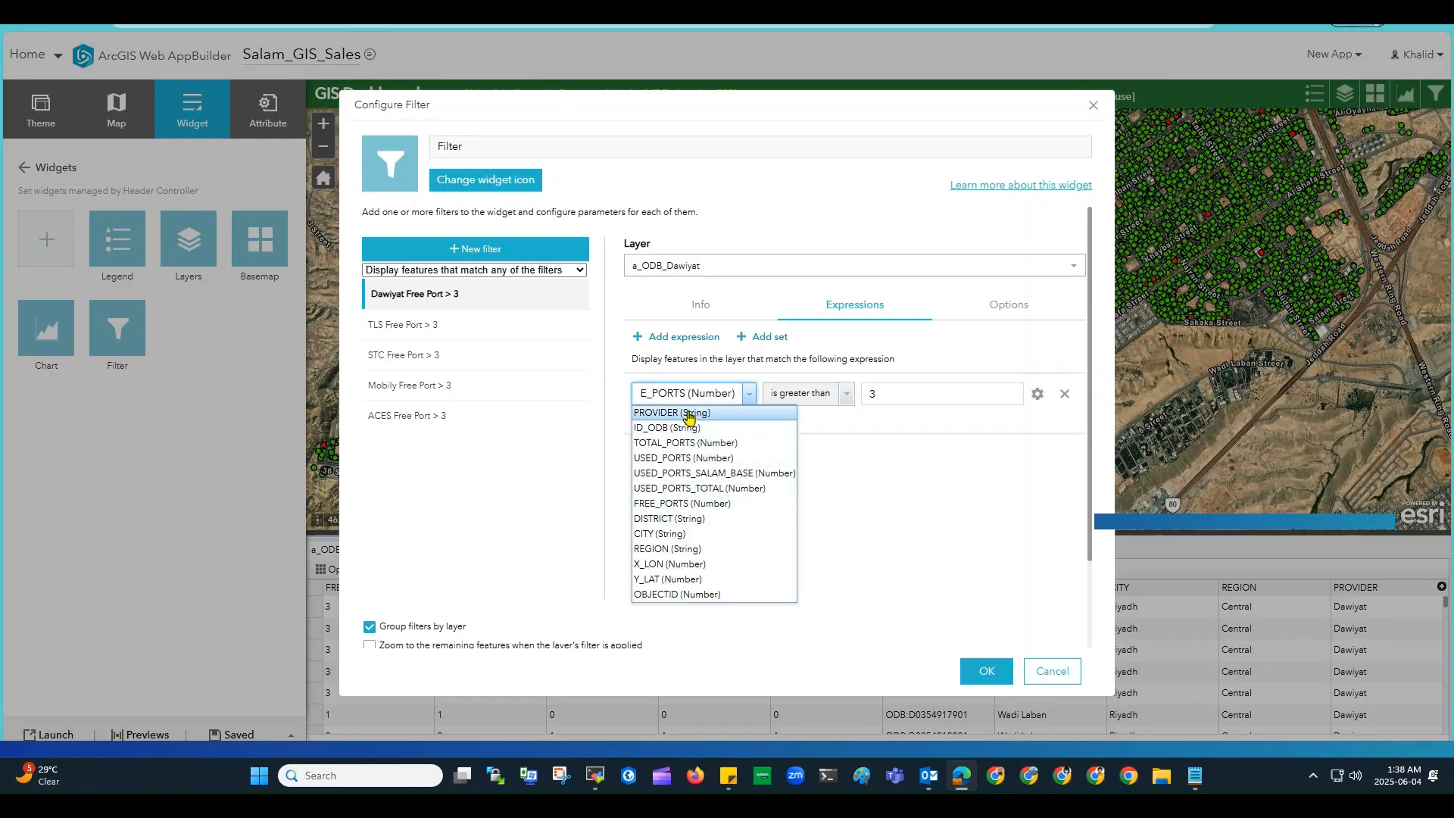
pyautogui.click(710, 503)
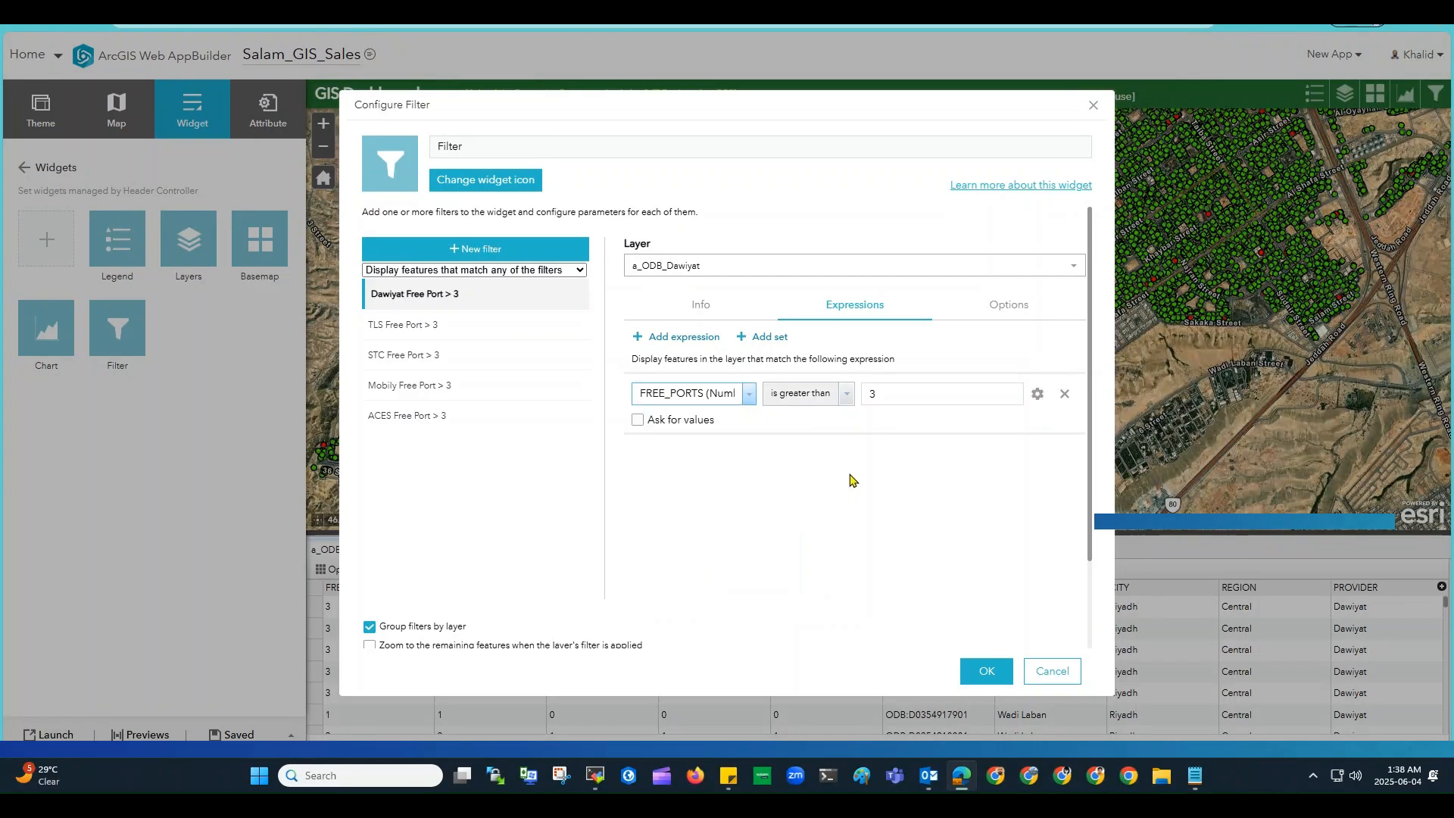
pyautogui.click(847, 393)
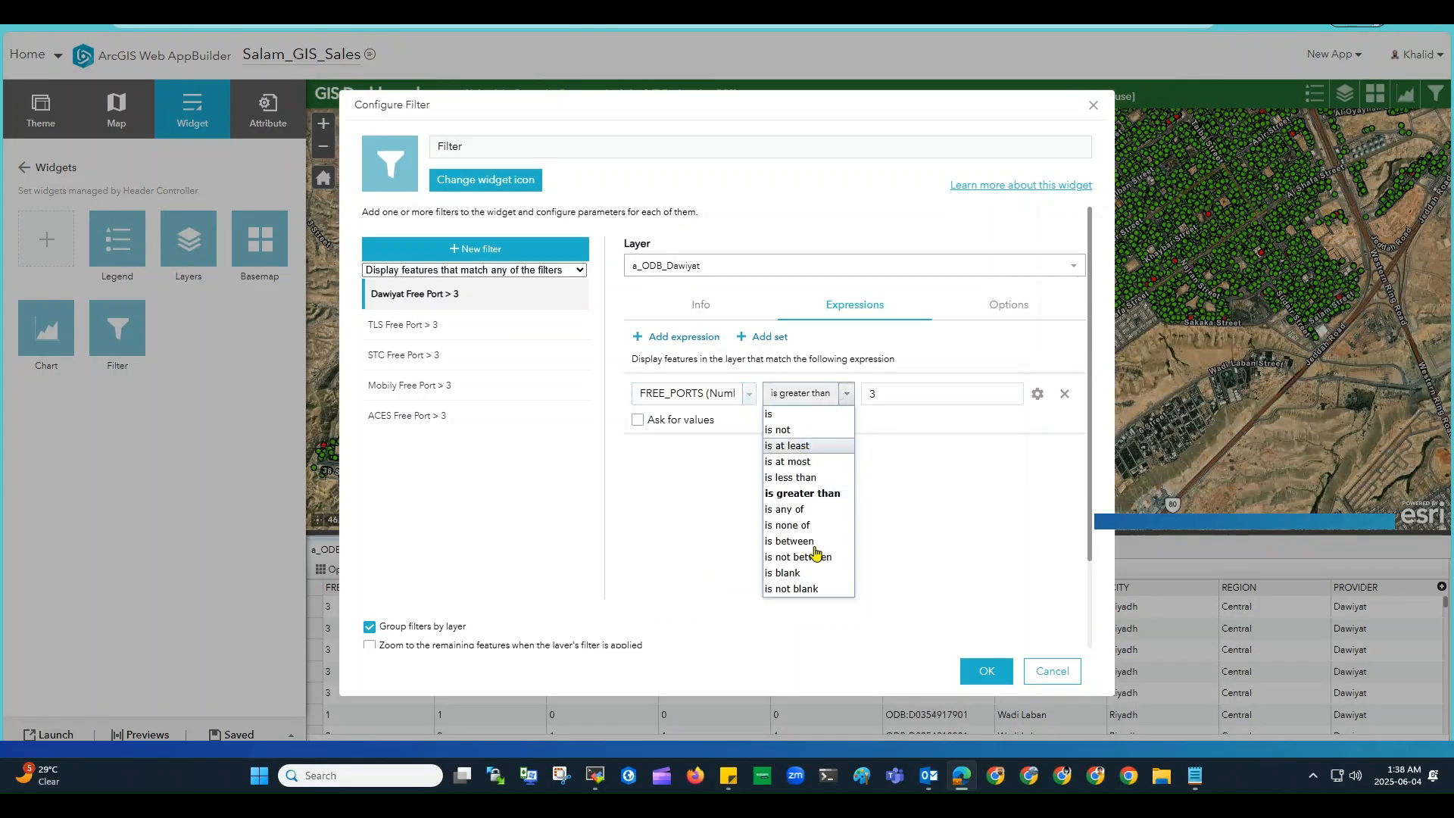
pyautogui.click(931, 495)
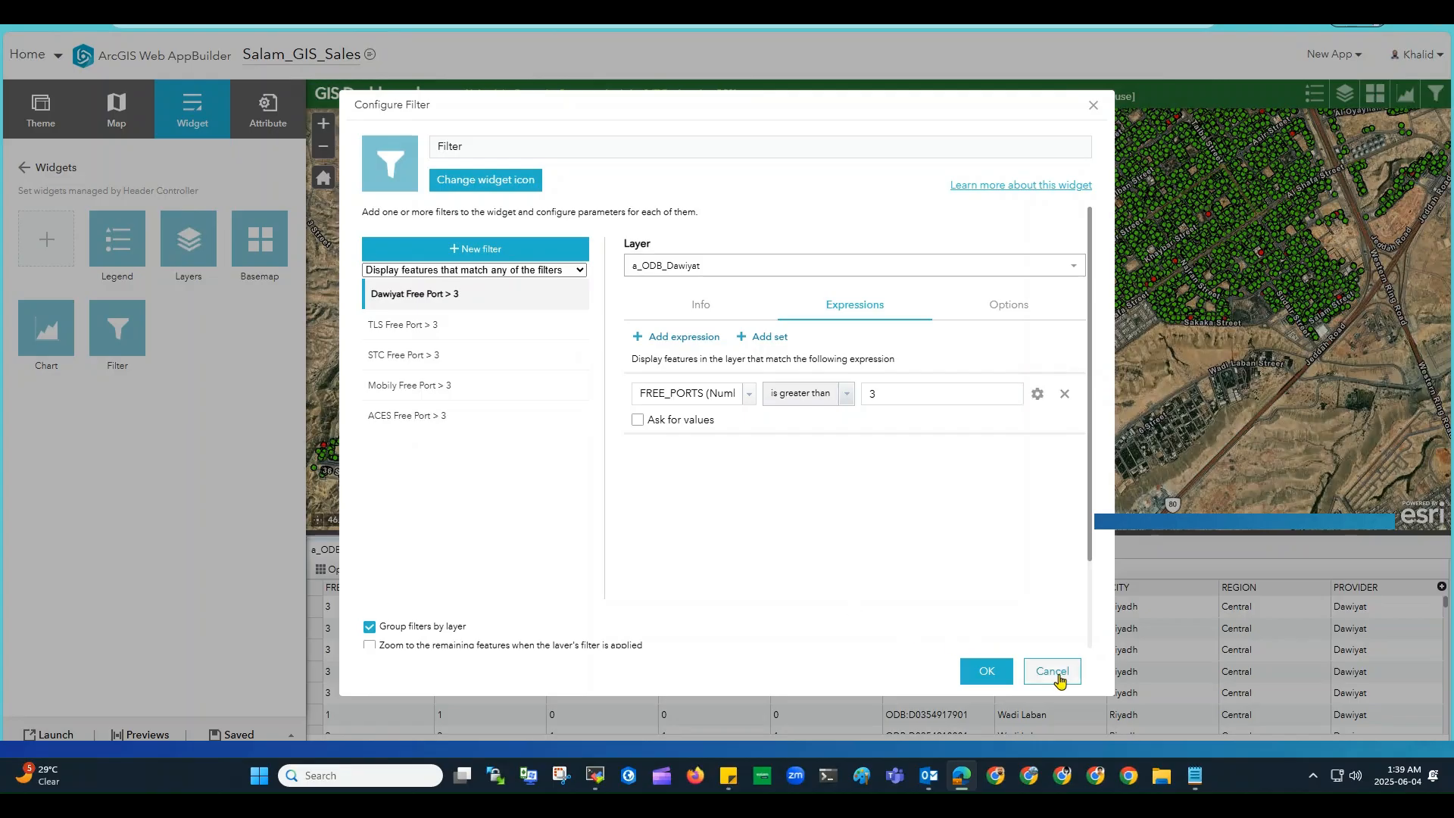
# Step: Review the Filter widget's grouping, zoom and additional filter action options, leaving its configuration without changes
pyautogui.scroll(-1, 547, 539)
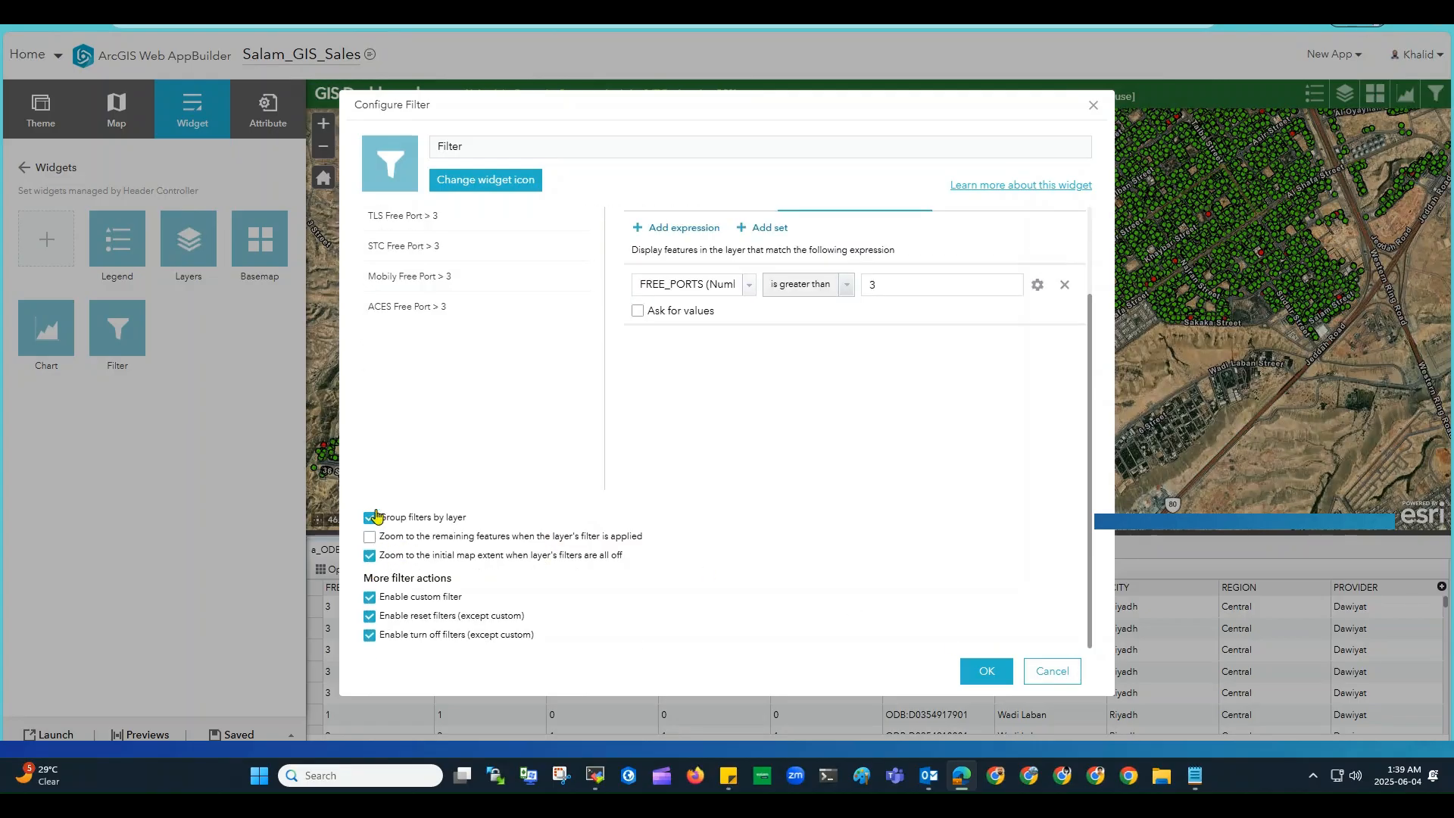
pyautogui.click(1061, 680)
# Step: Examine the Chart widget's ODB Dawiyat settings, including chart display modes, value fields, operation and chart type, leaving them unchanged
pyautogui.moveTo(65, 356)
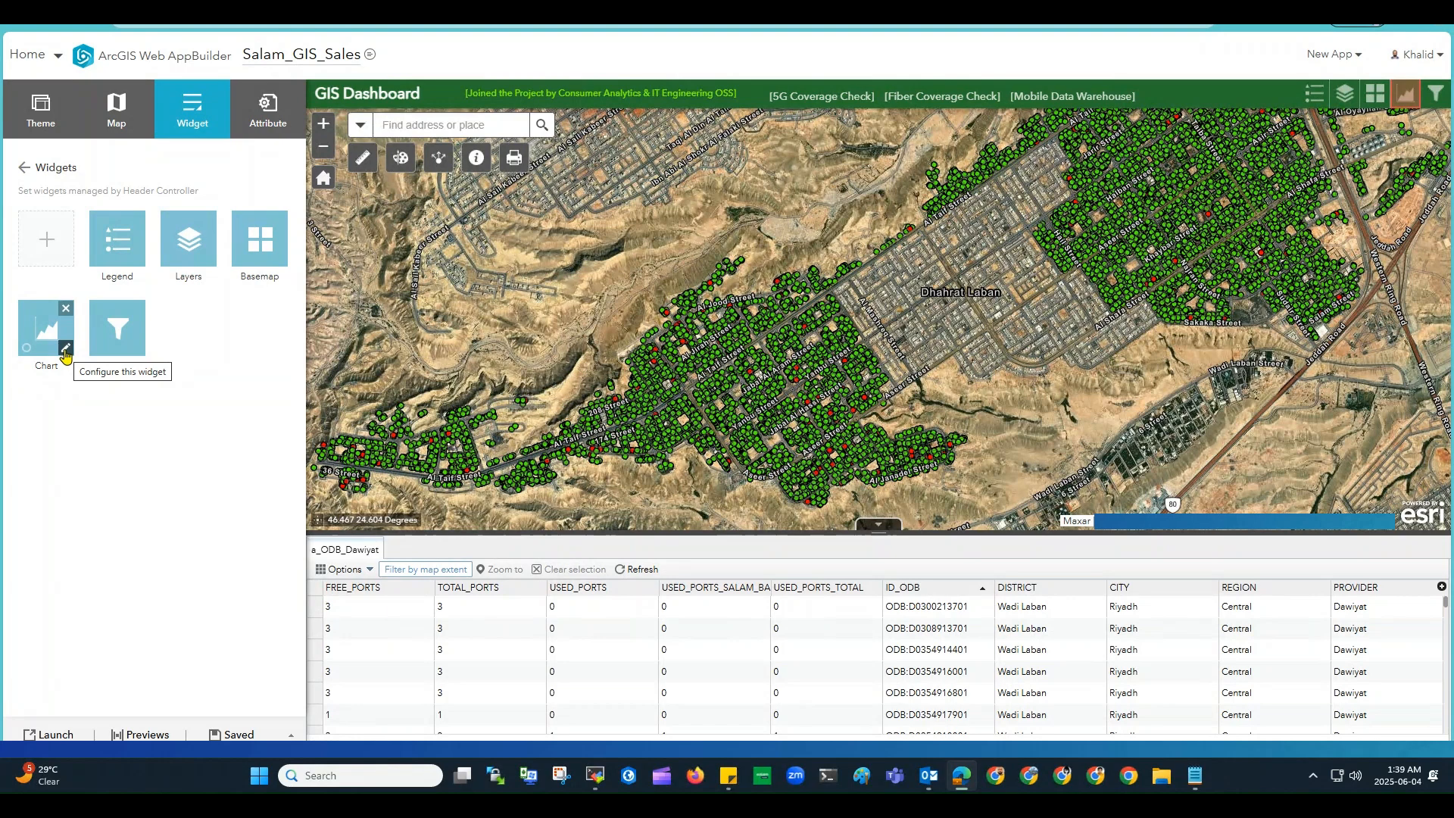
pyautogui.click(65, 352)
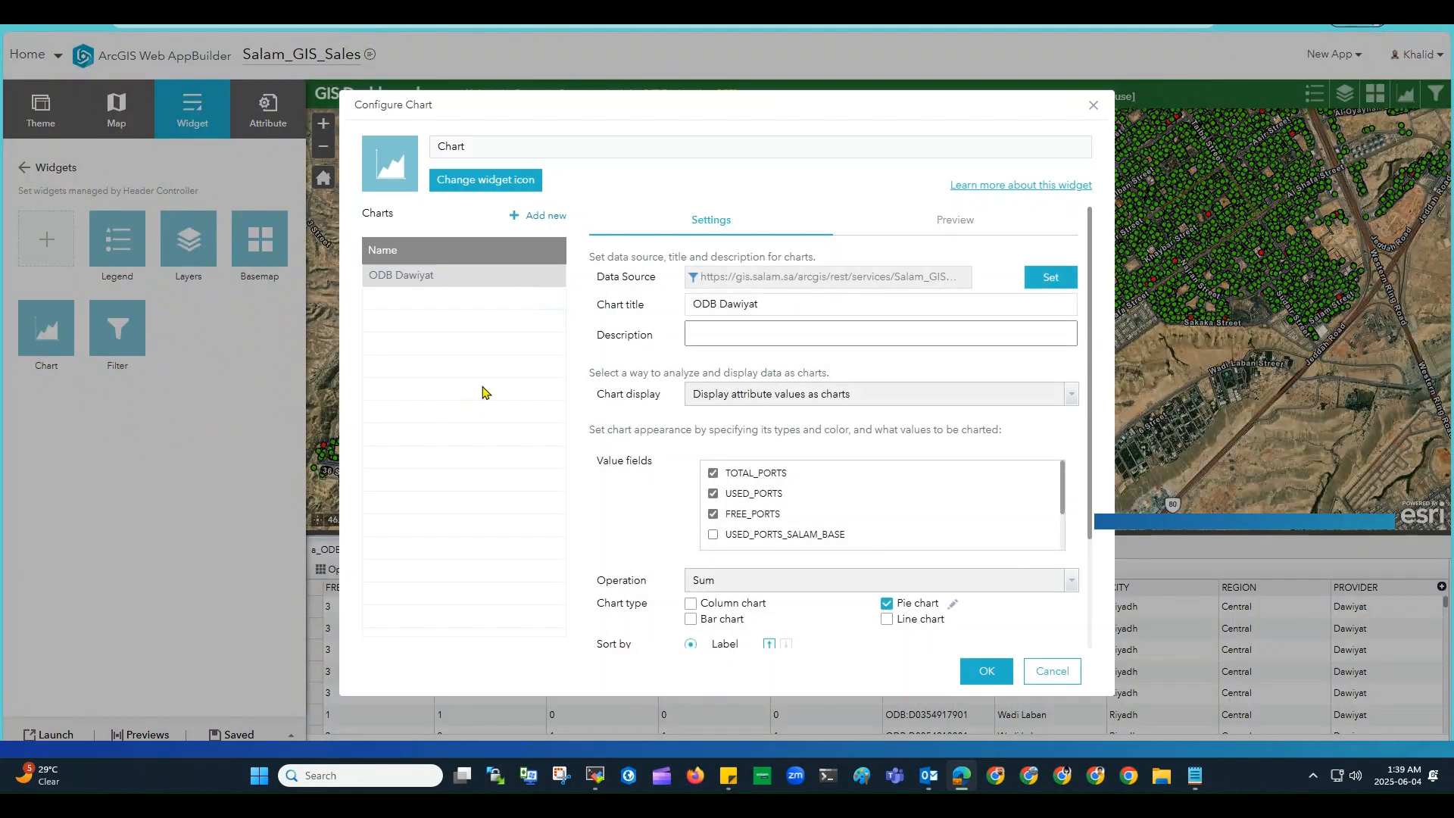
pyautogui.scroll(-2, 899, 453)
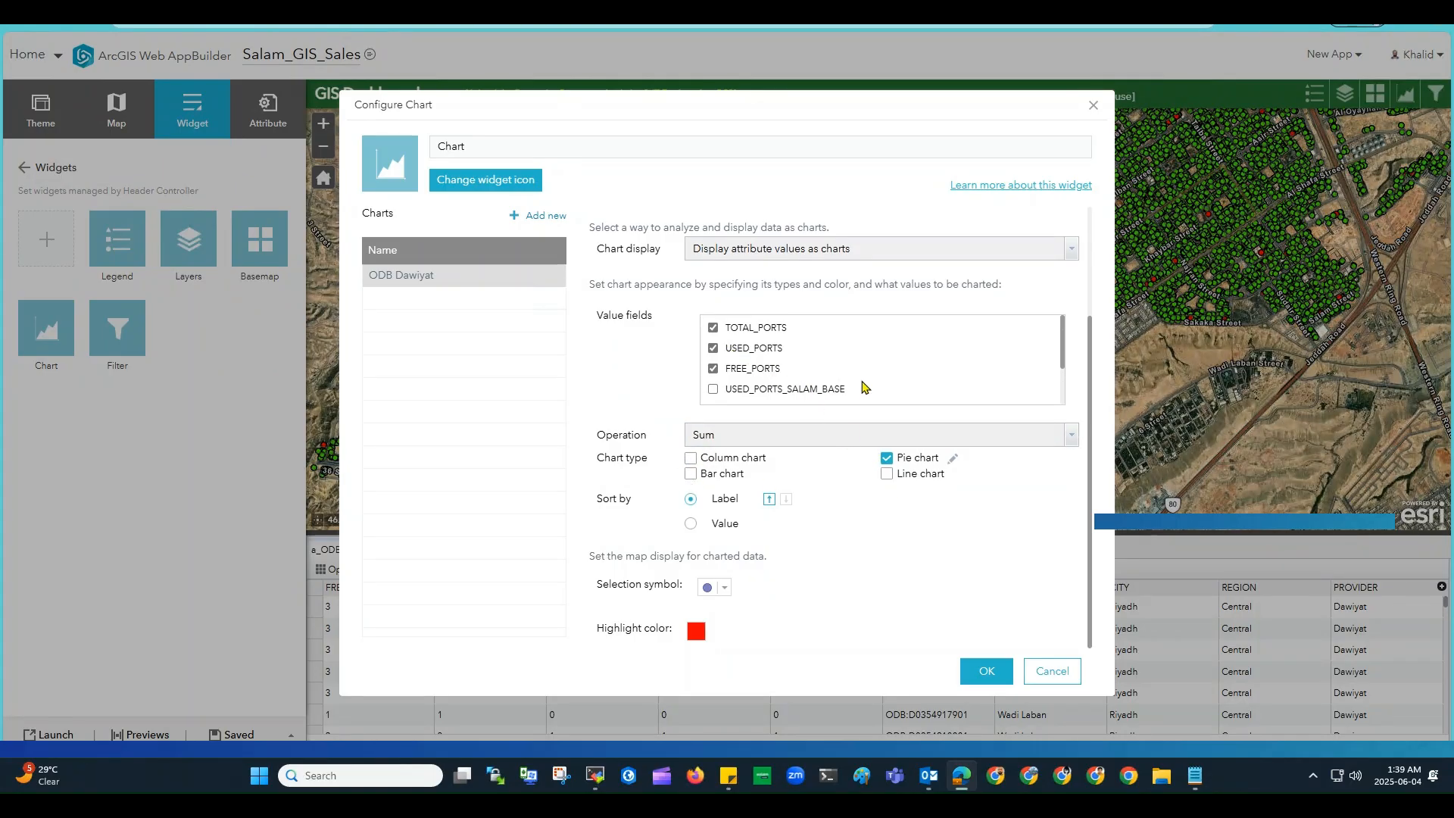
pyautogui.scroll(3, 811, 409)
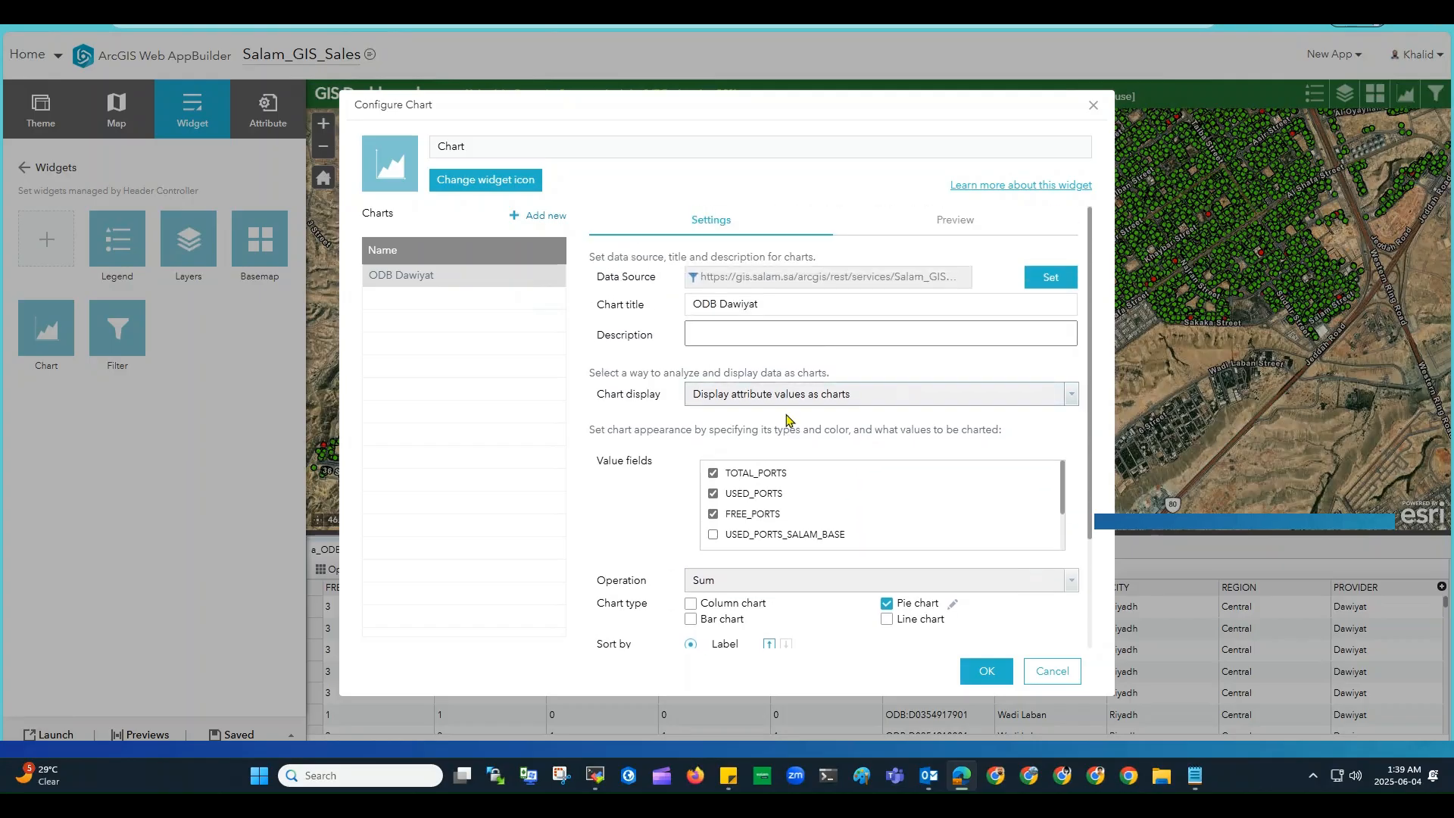
pyautogui.click(1071, 397)
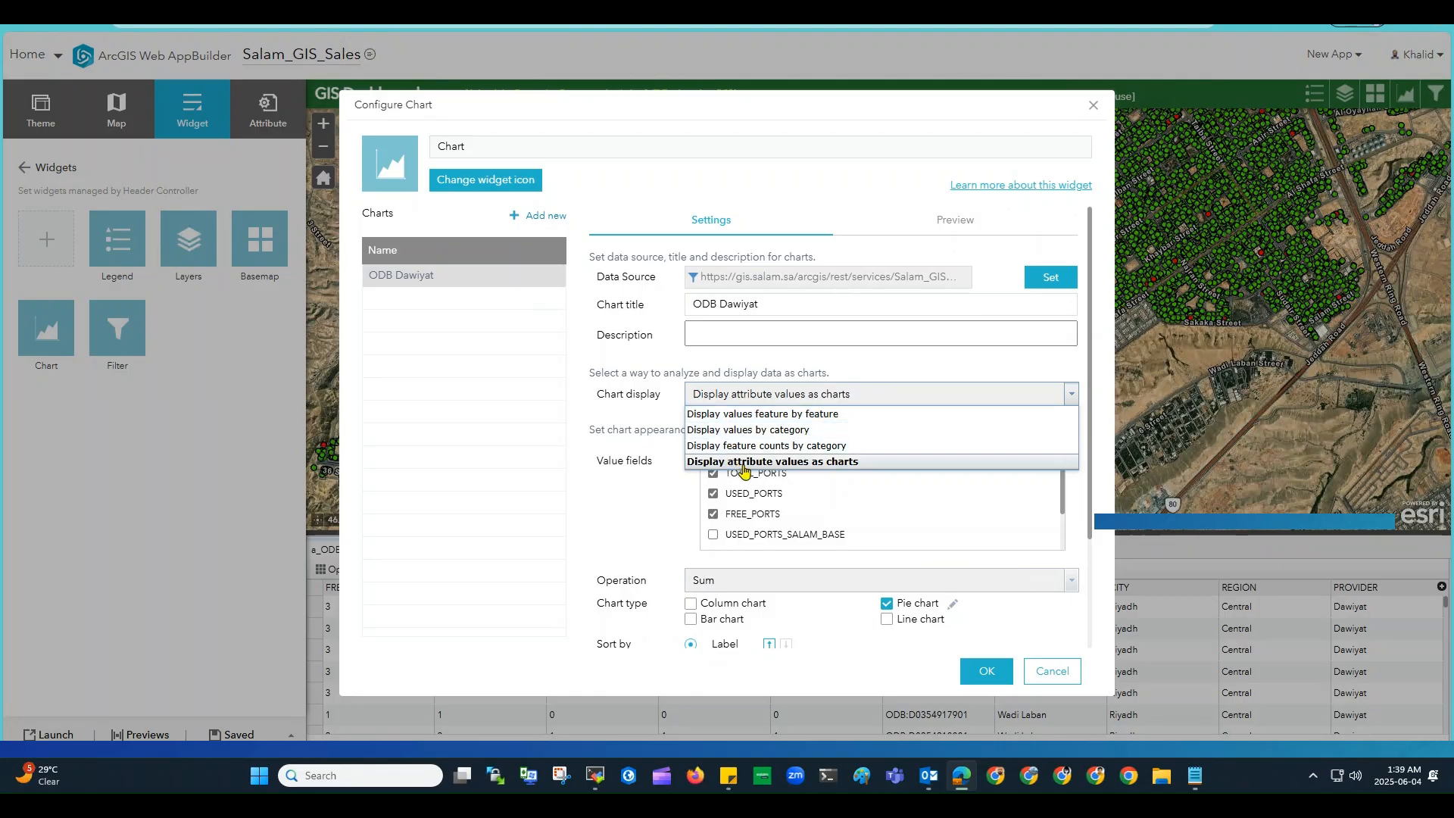
pyautogui.click(666, 496)
pyautogui.scroll(-3, 650, 491)
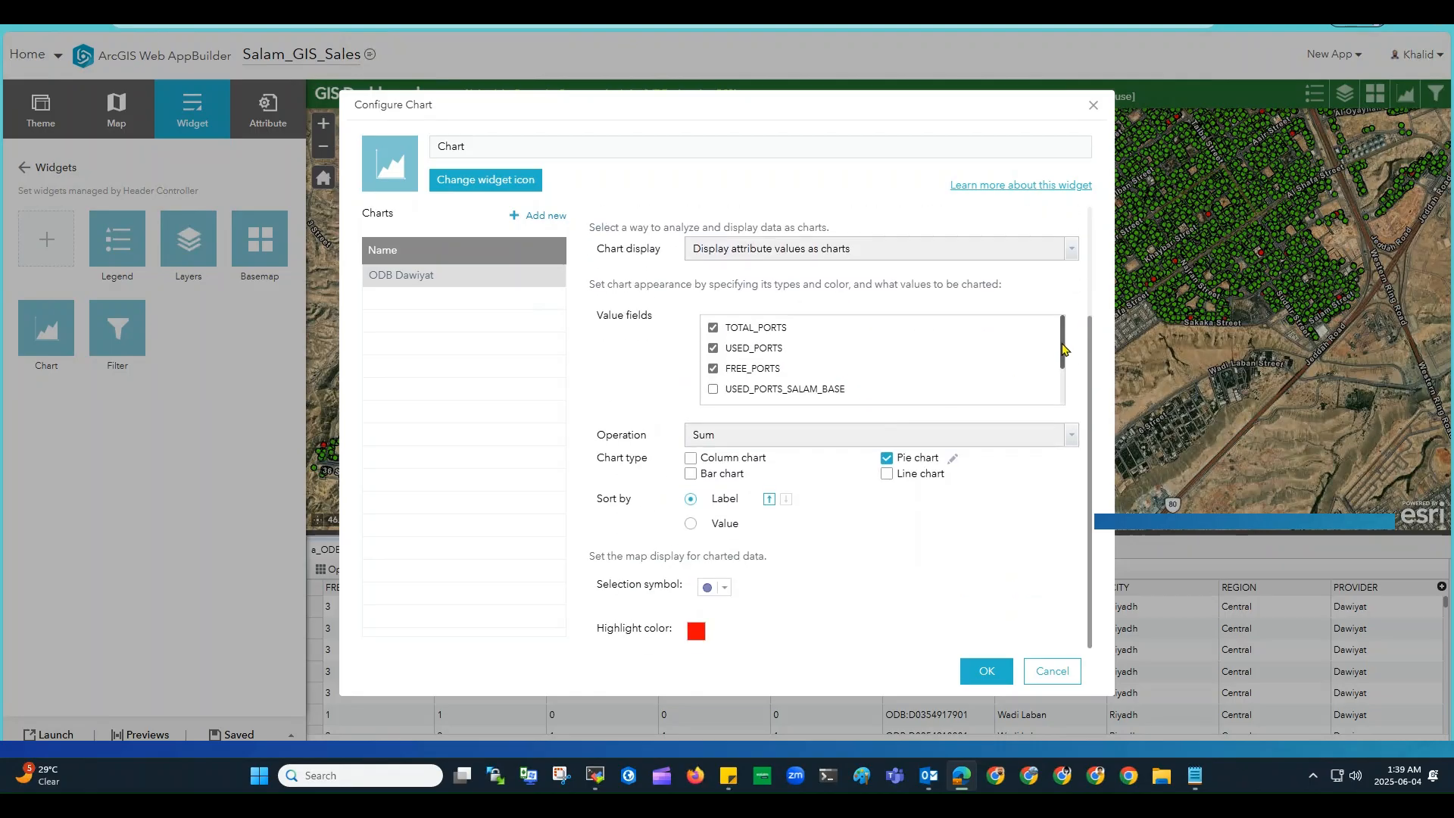
pyautogui.moveTo(1061, 337)
pyautogui.mouseDown()
pyautogui.moveTo(1061, 389)
pyautogui.moveTo(1060, 337)
pyautogui.mouseUp()
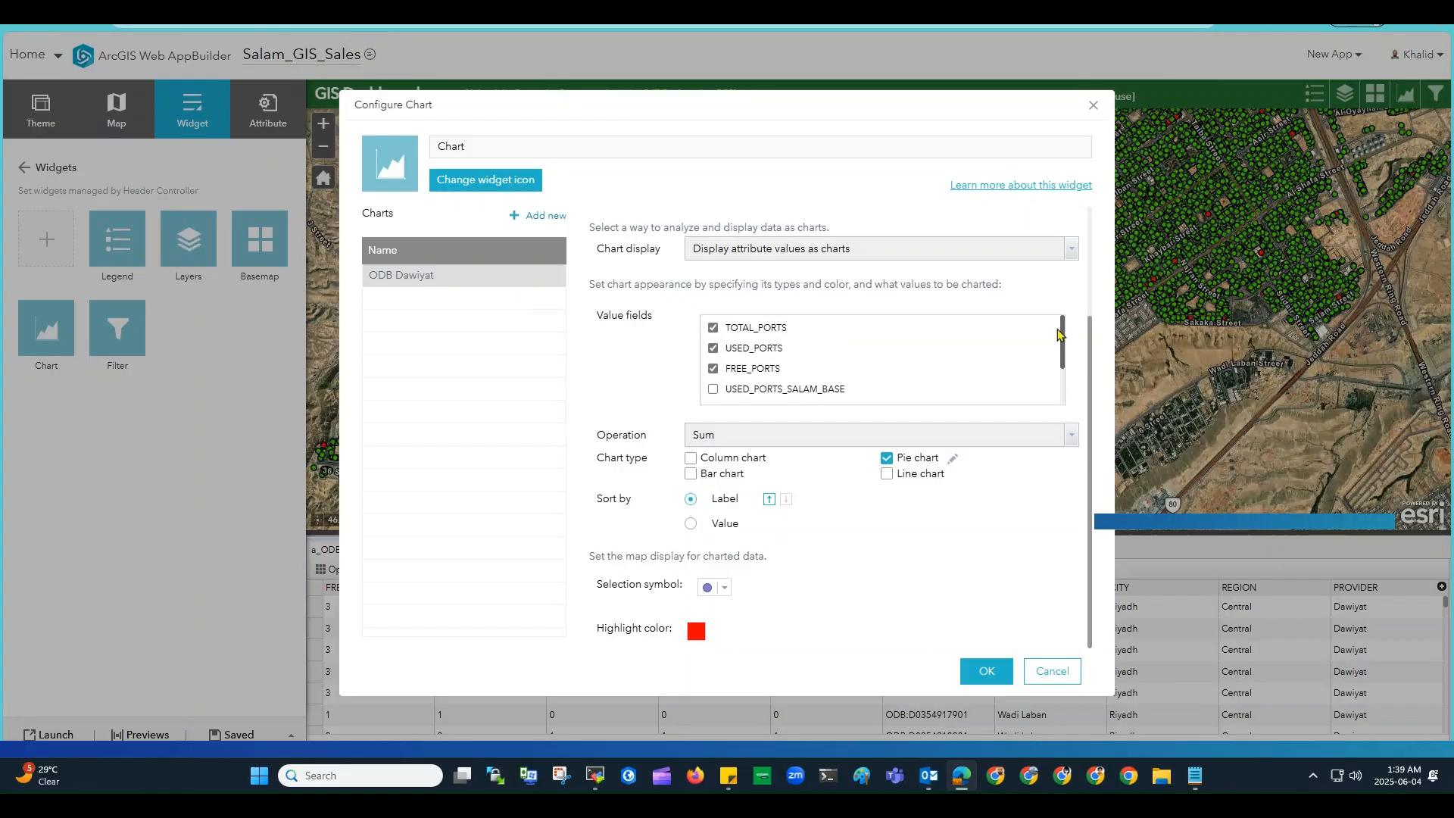
pyautogui.click(1053, 671)
# Step: Examine the Layers widget's context menu actions and the Salam_GIS_Sales sublayers it can list, leaving the configuration without changes
pyautogui.moveTo(279, 262)
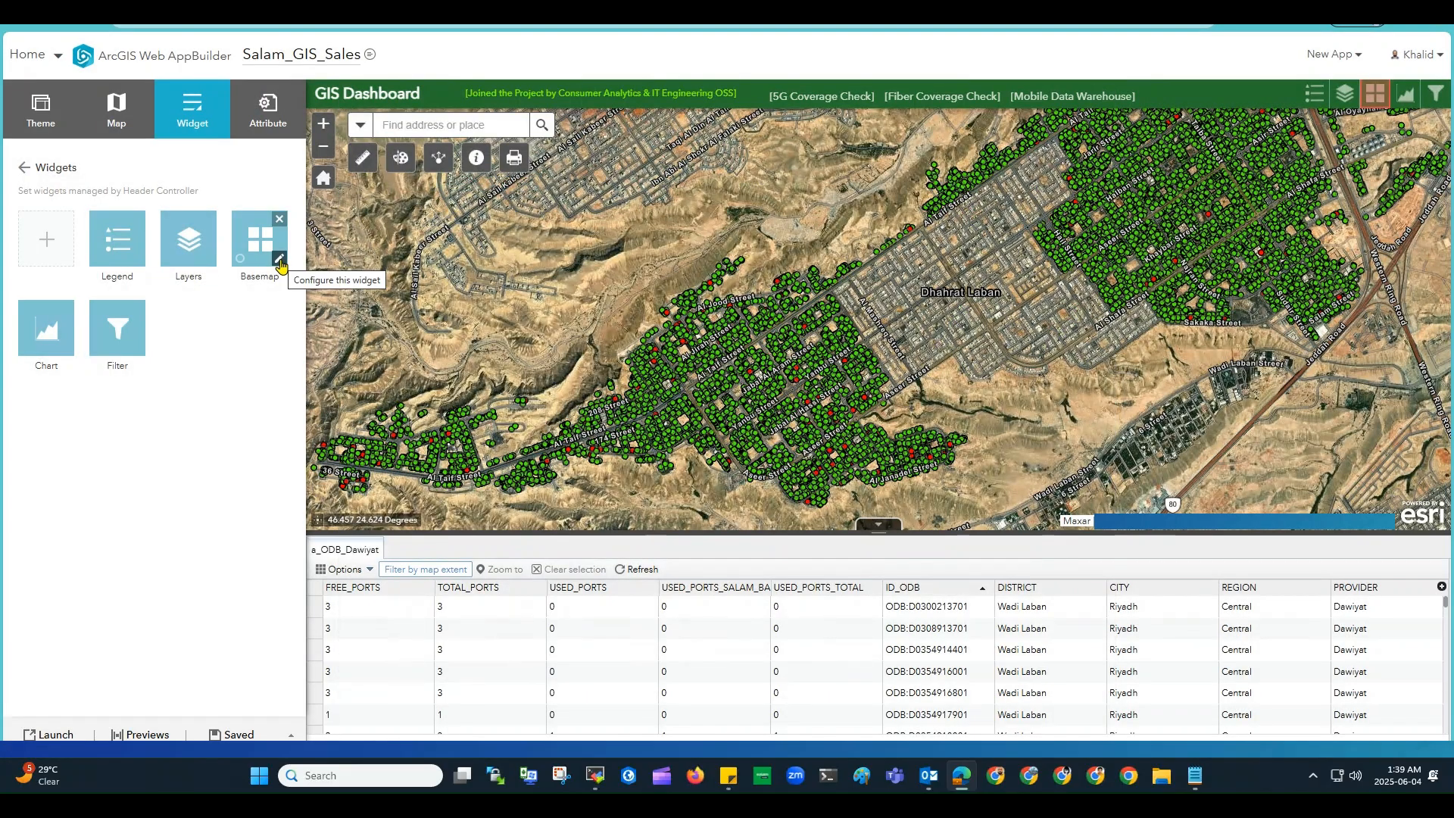
pyautogui.click(209, 265)
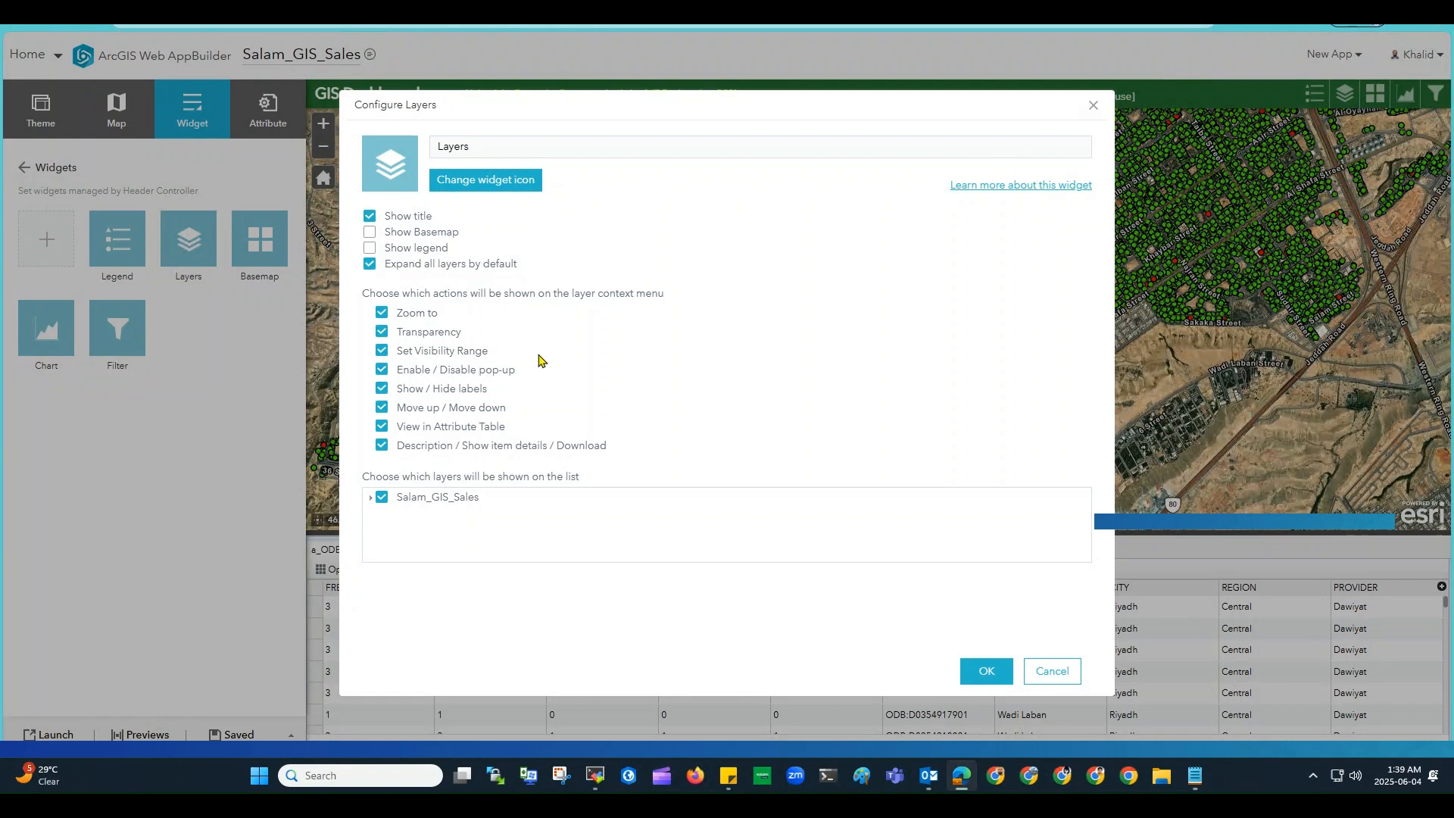
pyautogui.click(370, 497)
pyautogui.scroll(-1, 485, 547)
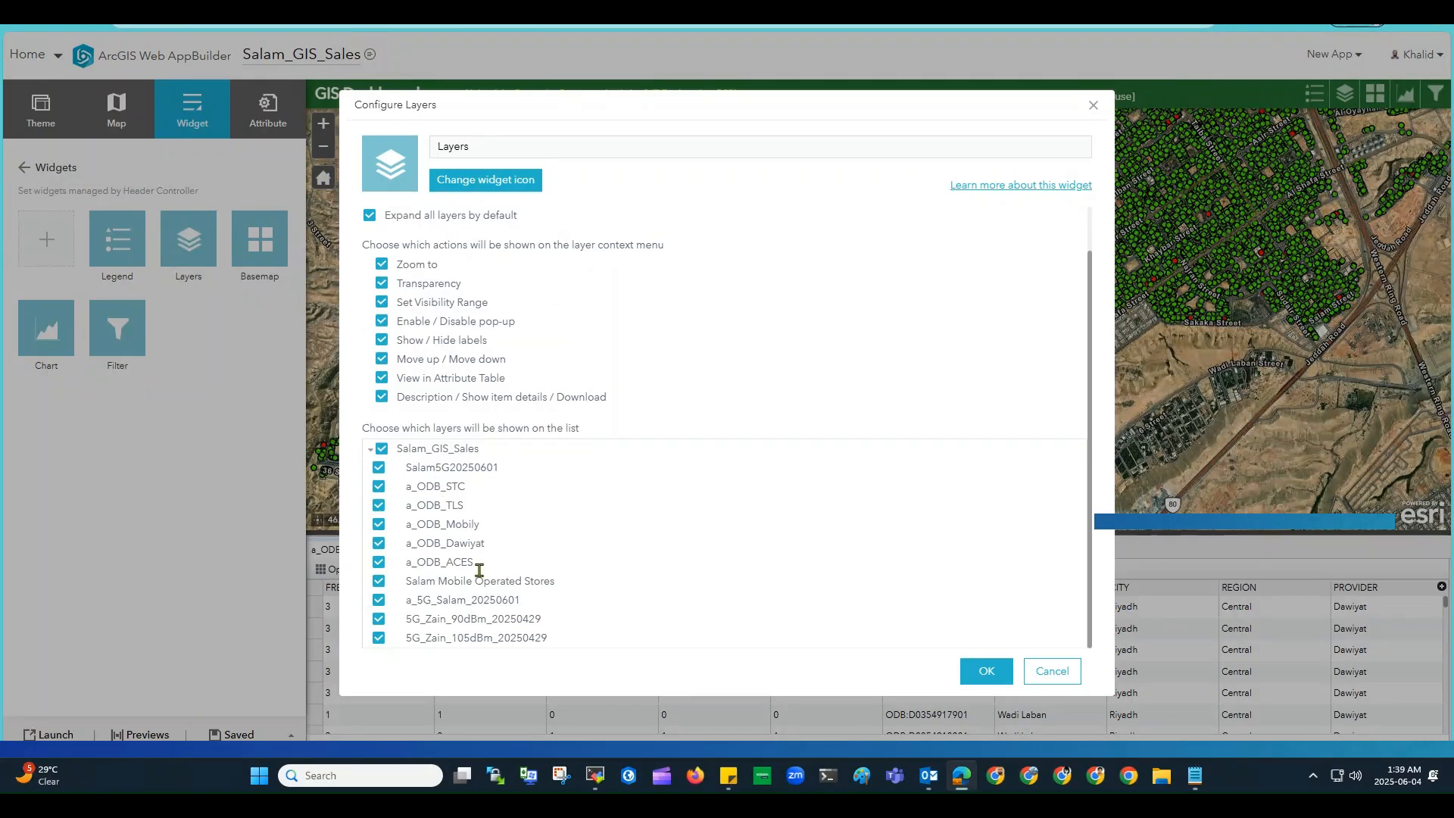
pyautogui.scroll(1, 416, 303)
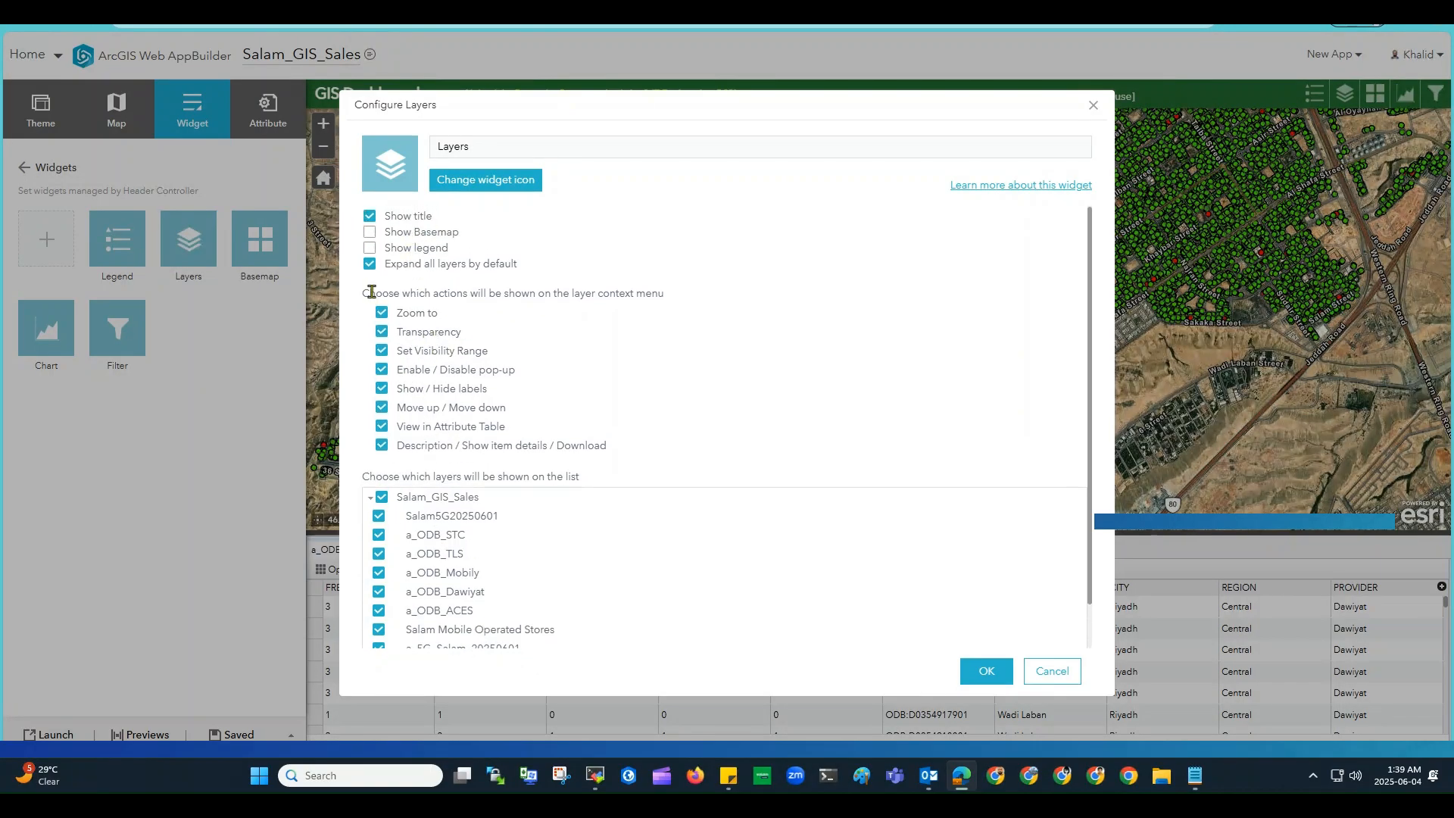
pyautogui.click(1053, 675)
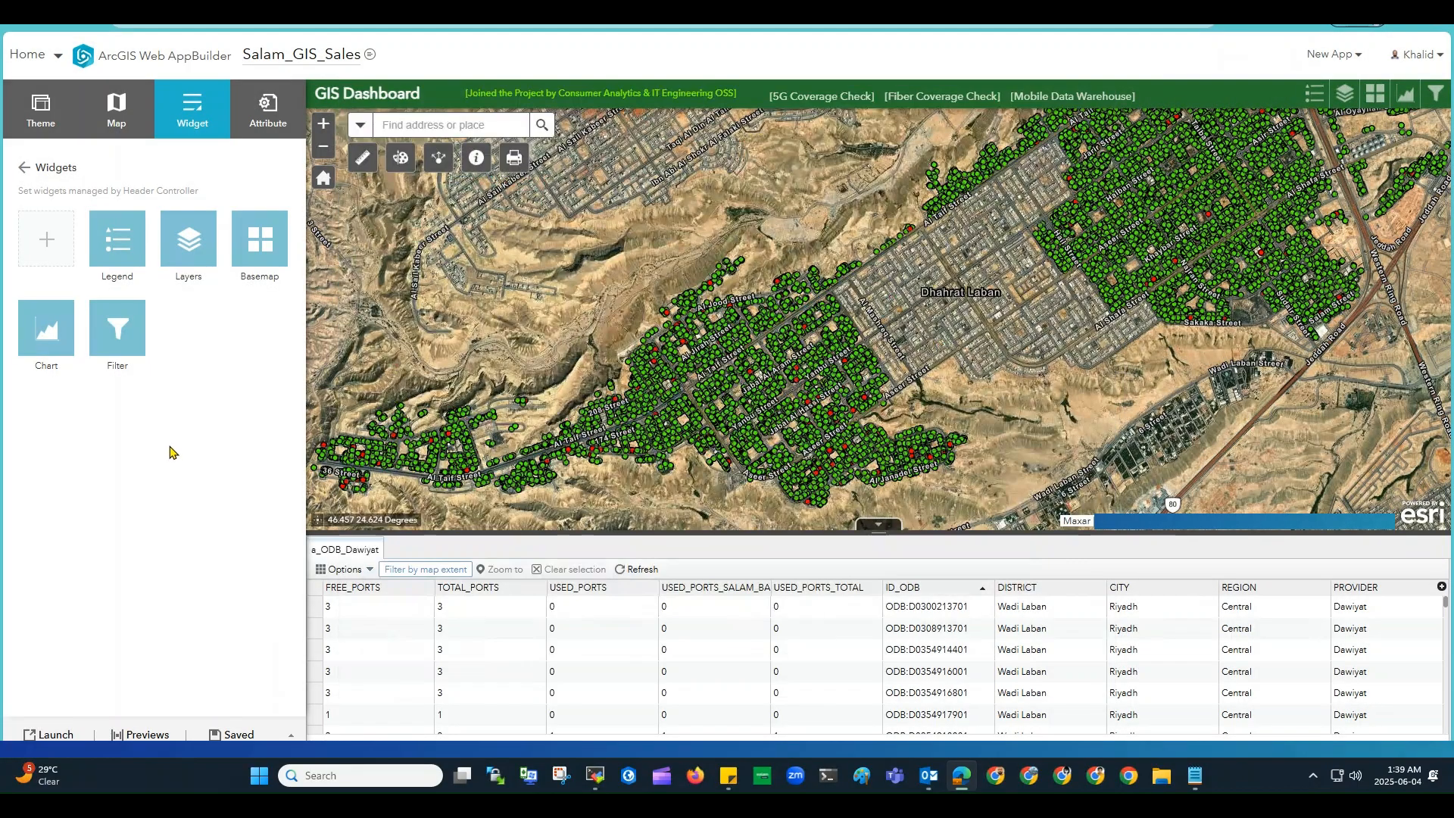
# Step: Leave the header controller's widgets, launch the GIS Dashboard to view its header links, and return to the app builder
pyautogui.click(23, 170)
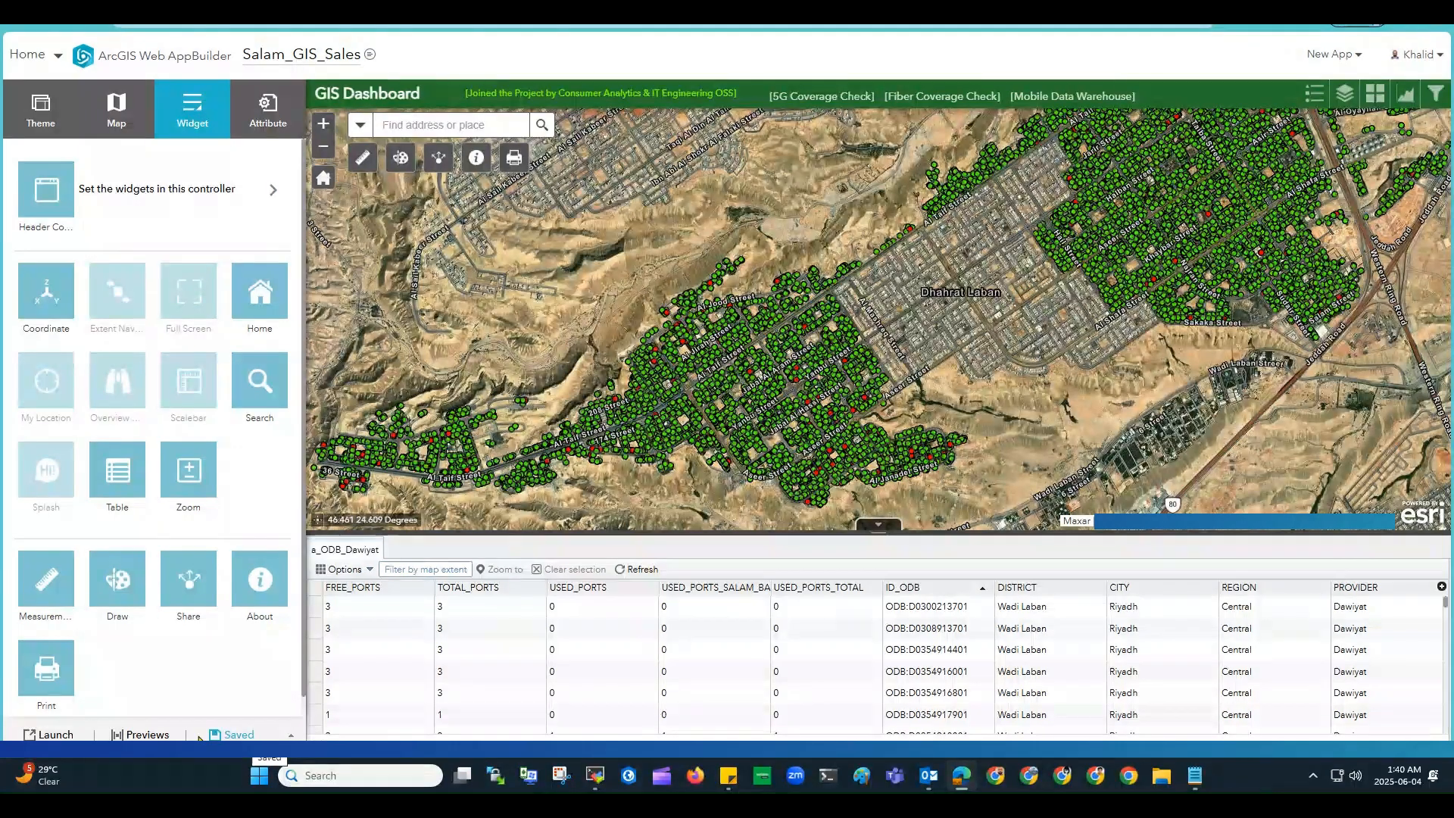
pyautogui.click(45, 735)
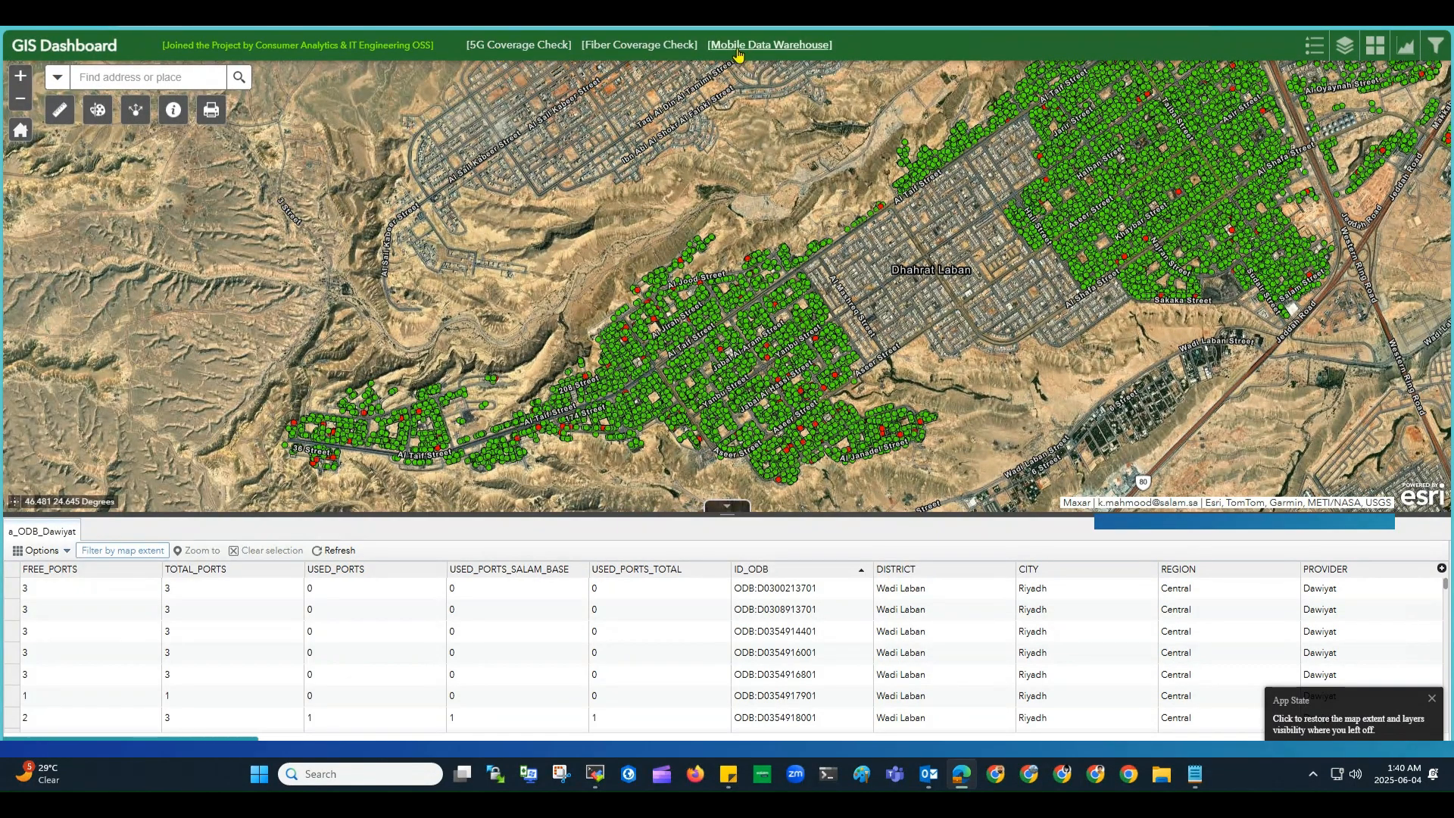
pyautogui.click(557, 15)
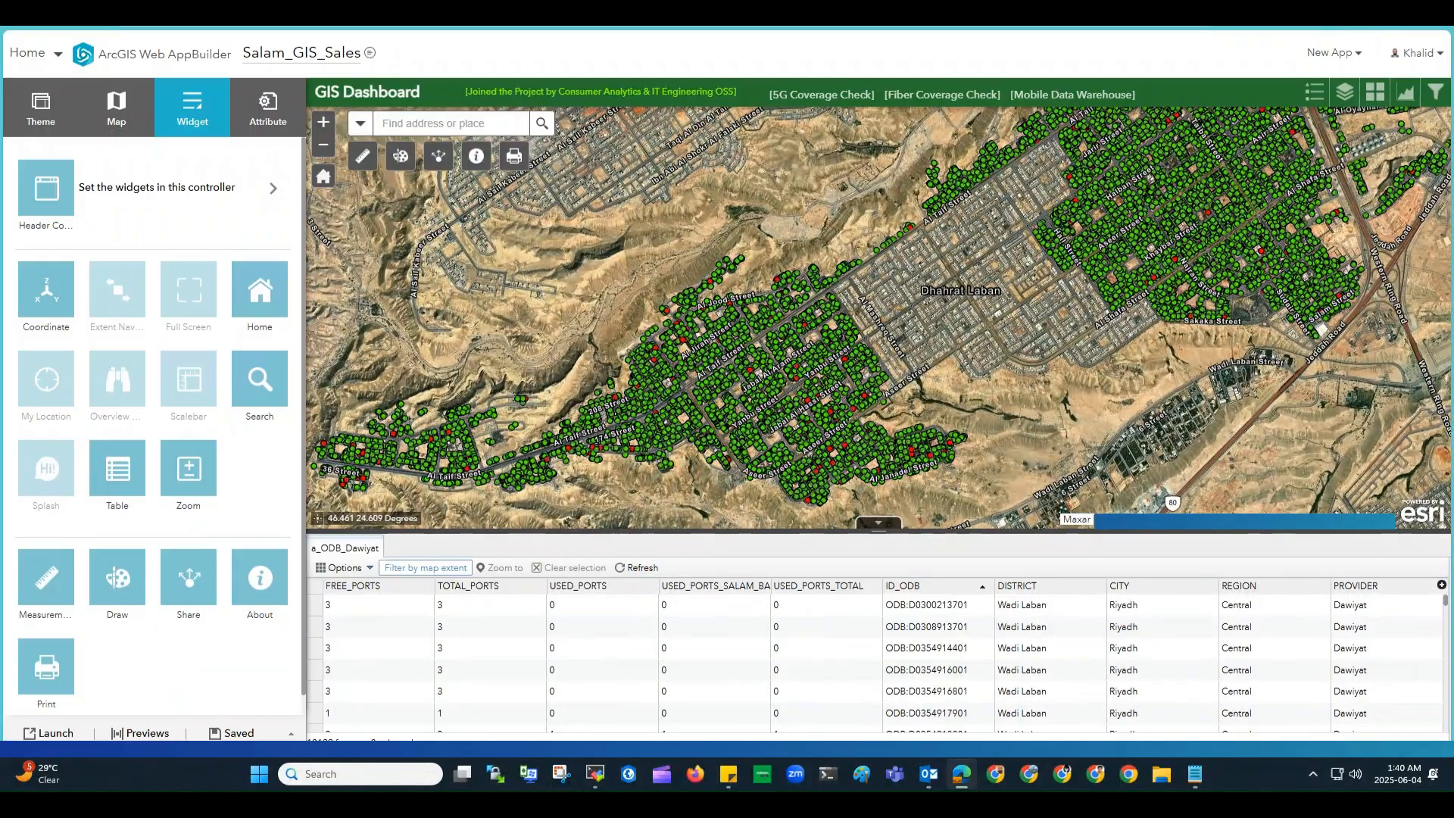
# Step: Review the app's header links in its attributes and the title and URL fields for a new link, without adding one
pyautogui.click(263, 117)
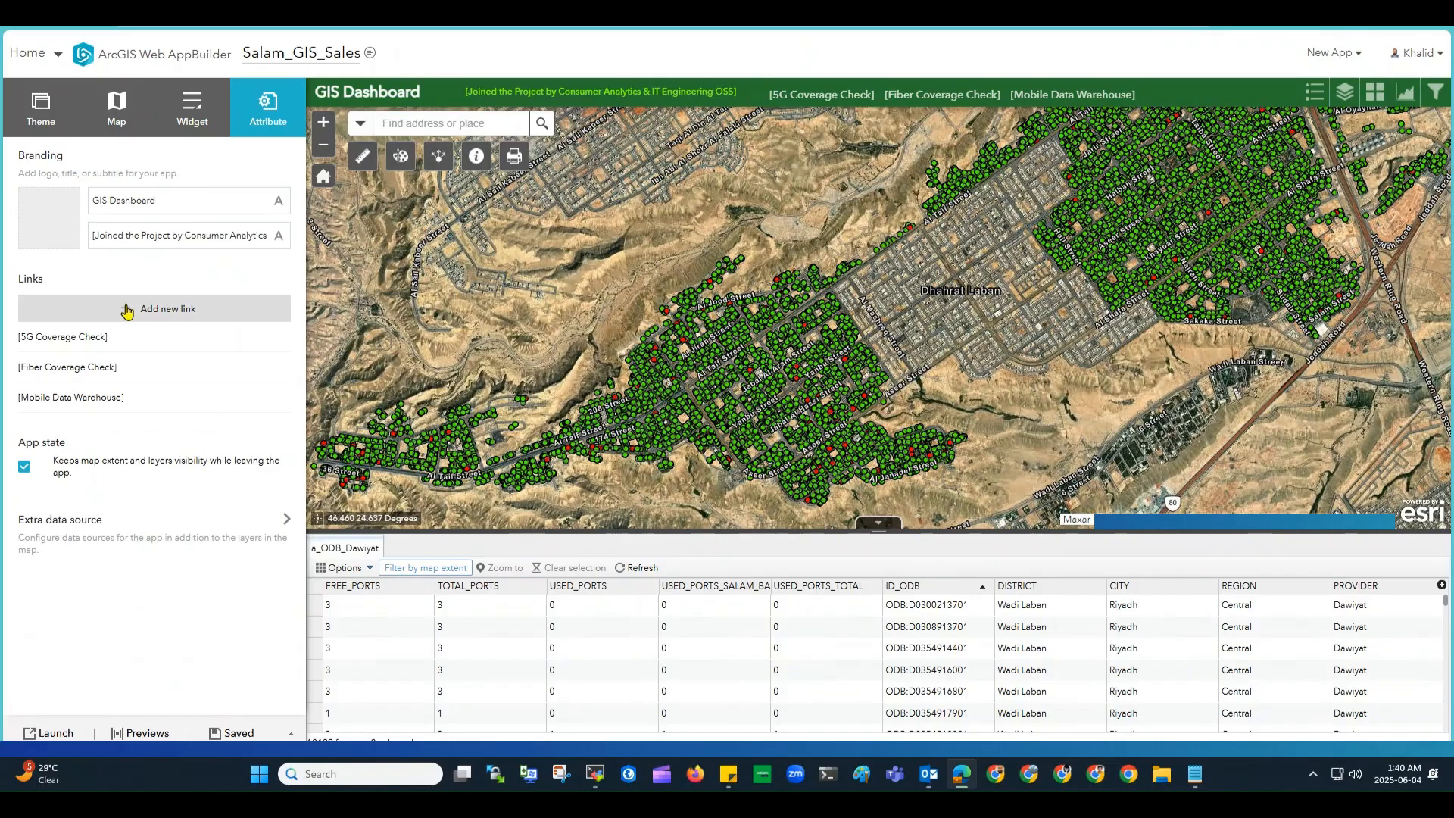
pyautogui.moveTo(106, 334)
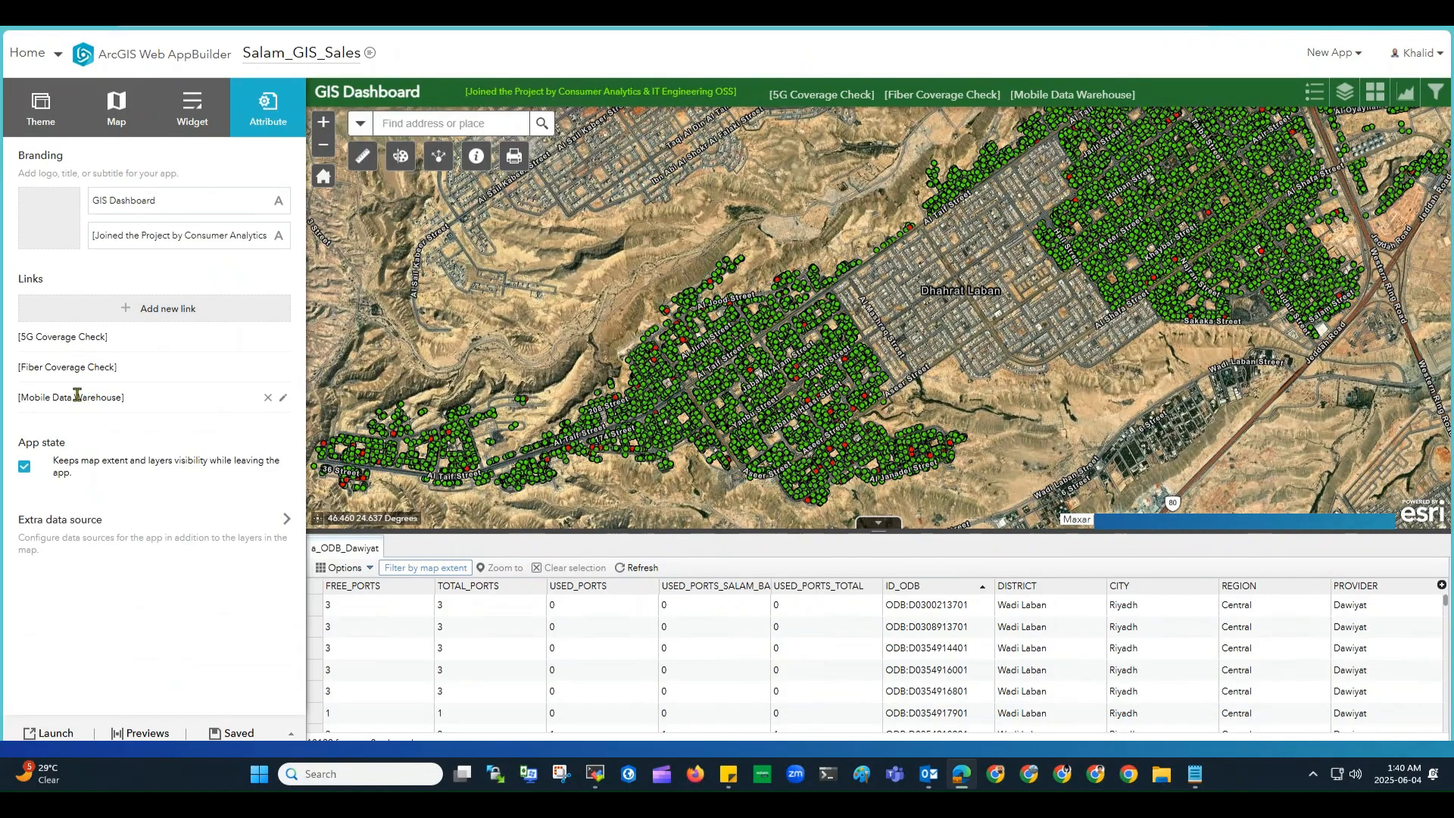
pyautogui.click(150, 317)
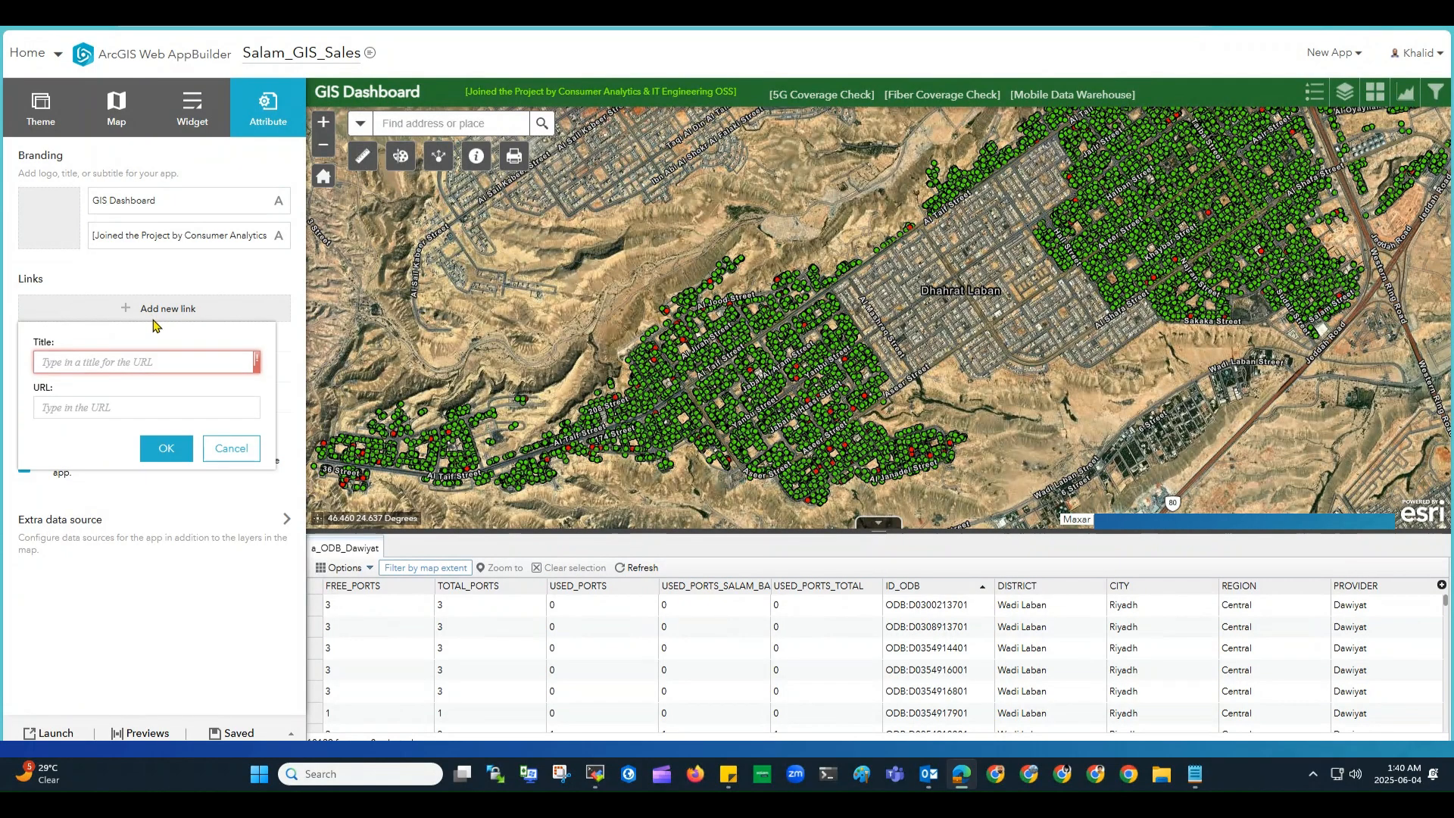
pyautogui.click(83, 362)
pyautogui.click(80, 407)
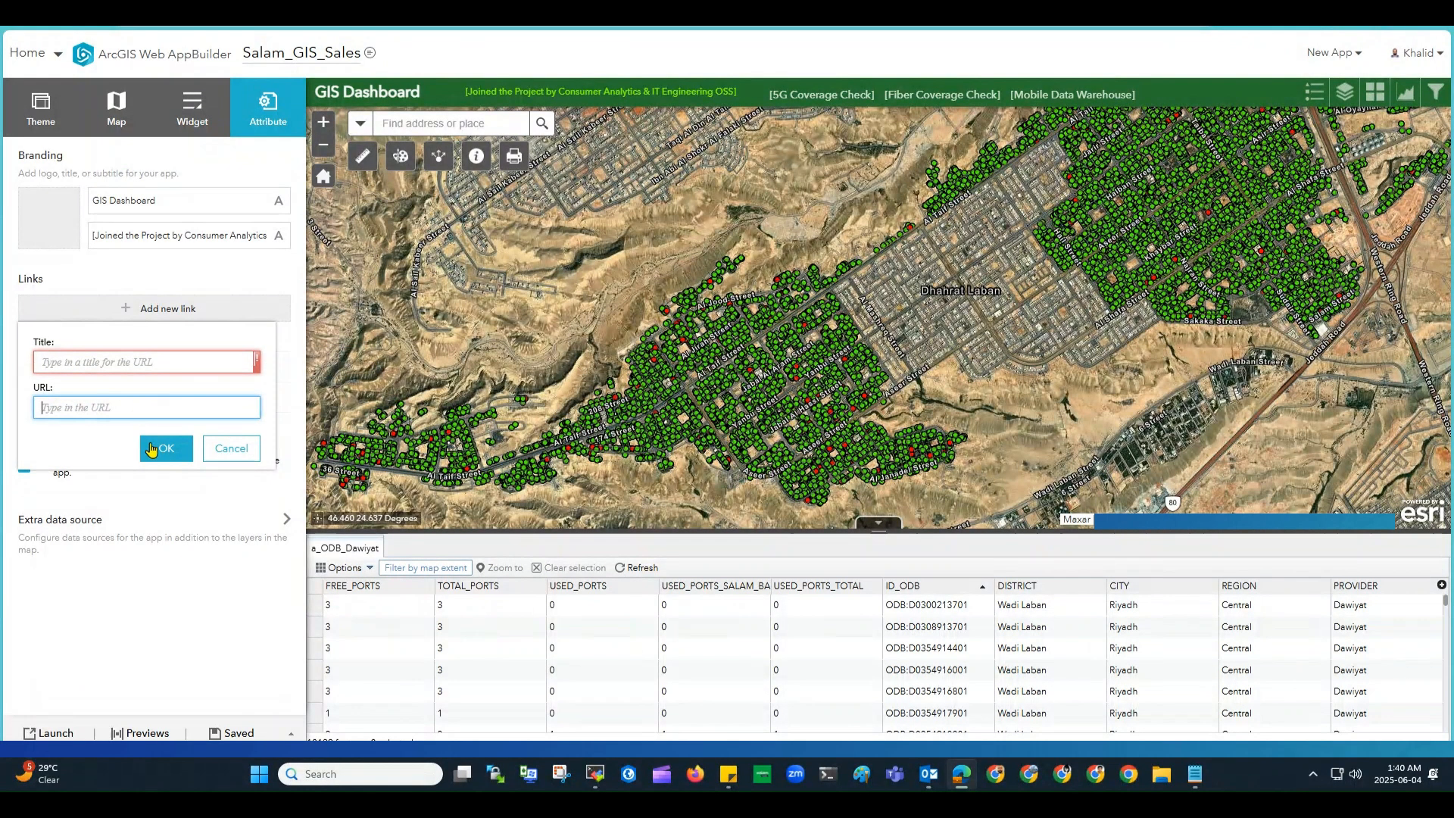
pyautogui.click(227, 447)
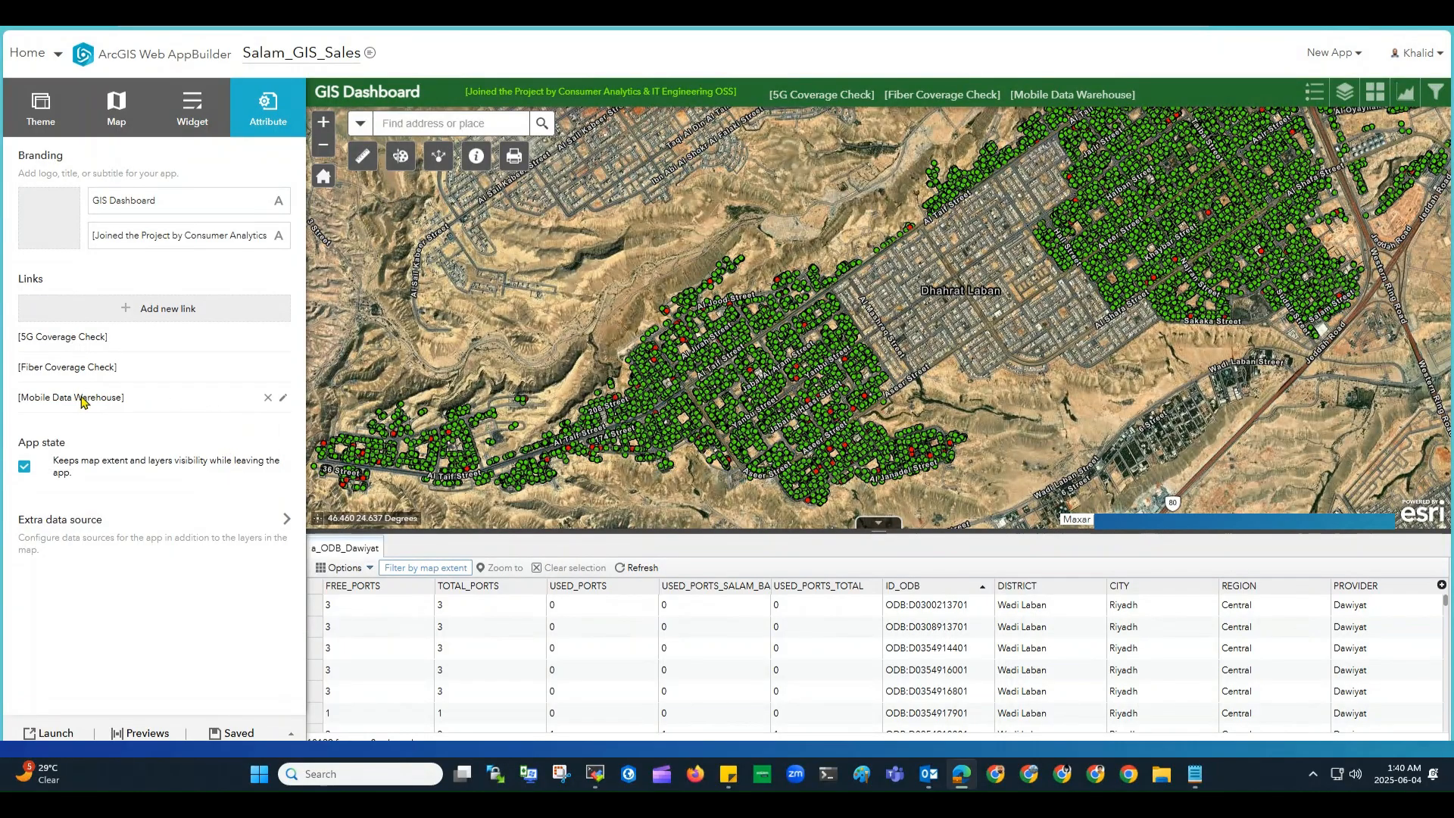
# Step: Inspect the existing header links and the app's branding title and subtitle without editing them
pyautogui.moveTo(83, 400)
pyautogui.moveTo(156, 202); pyautogui.dragTo(90, 201)
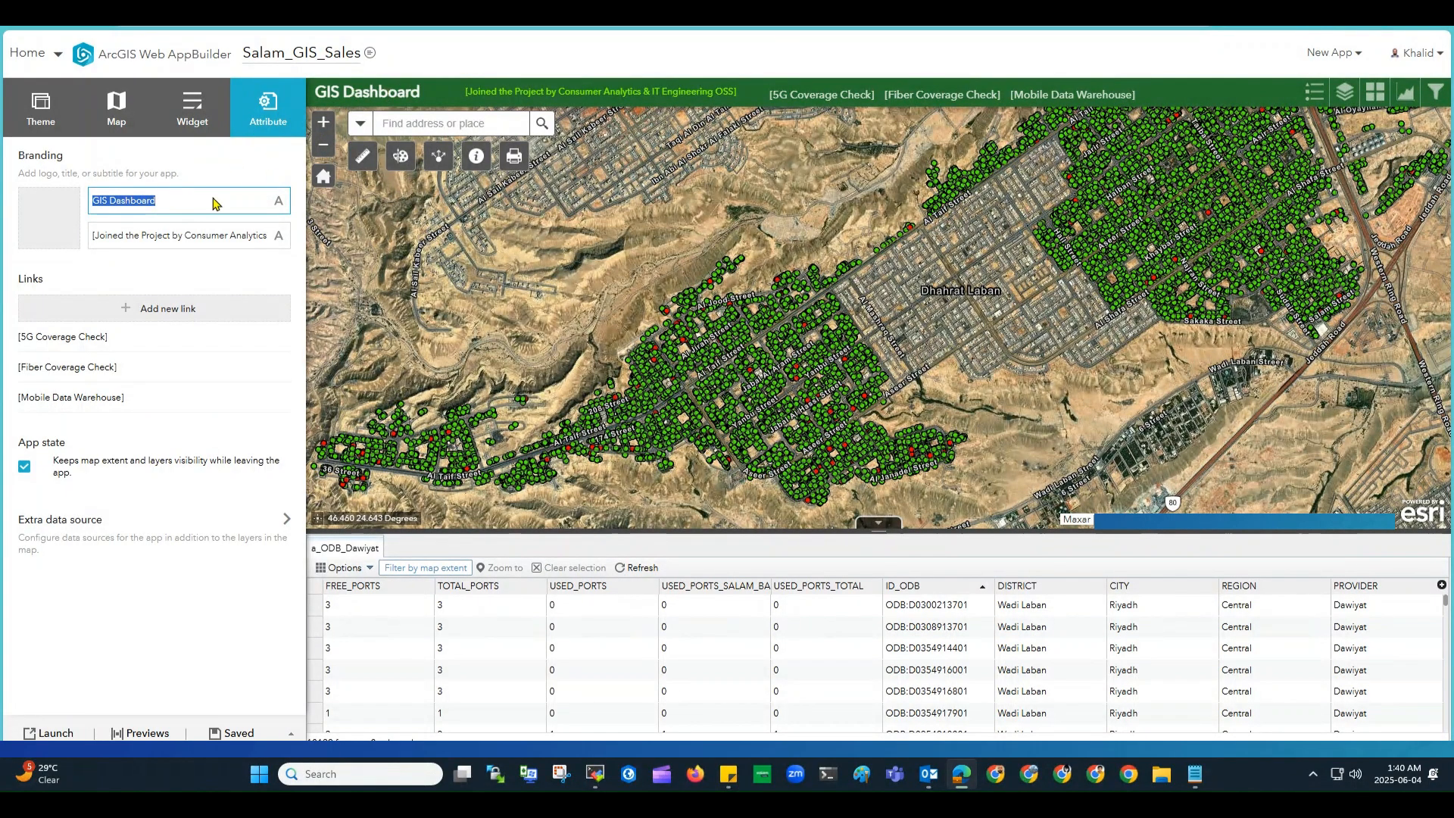
pyautogui.click(109, 241)
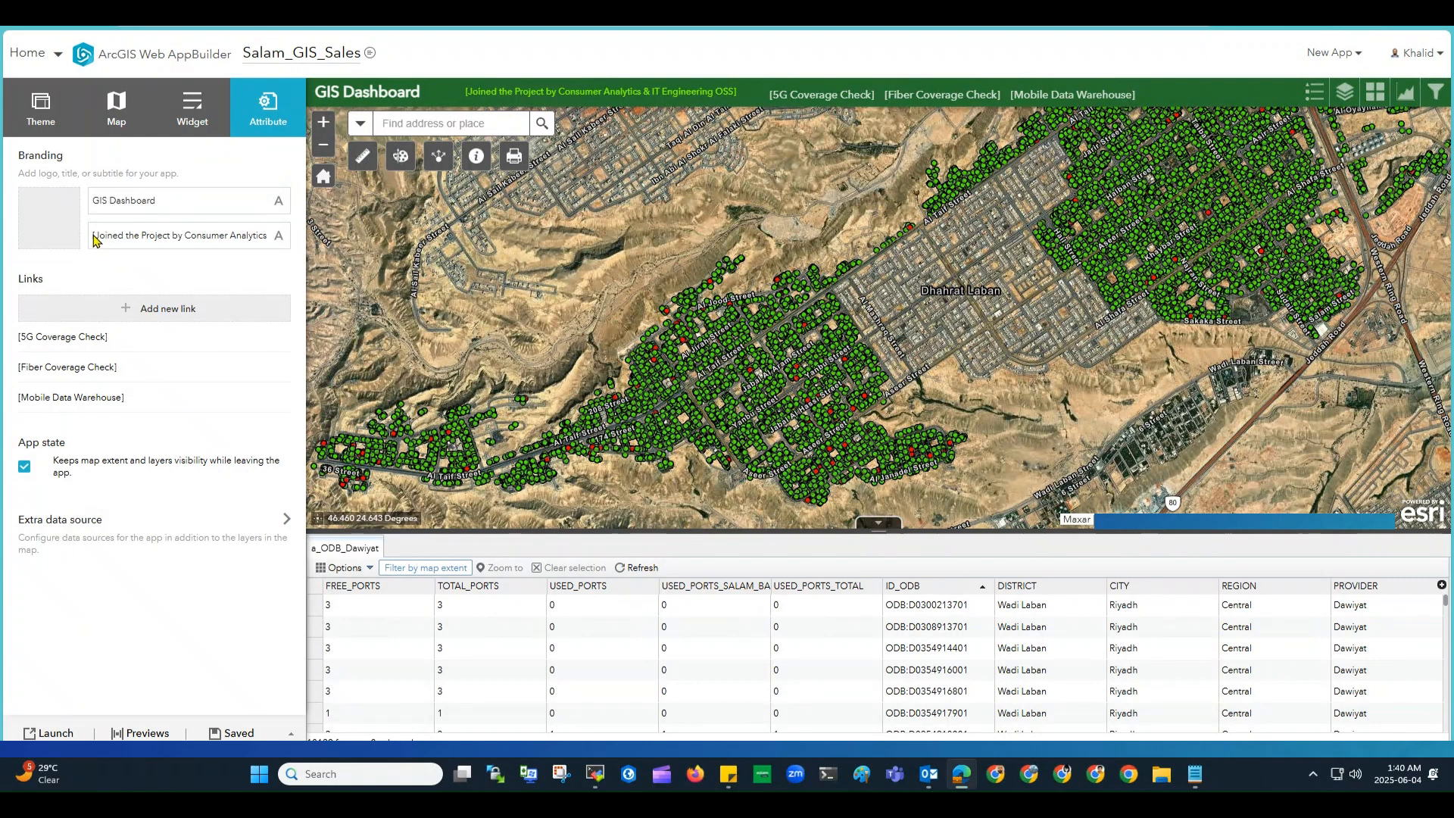